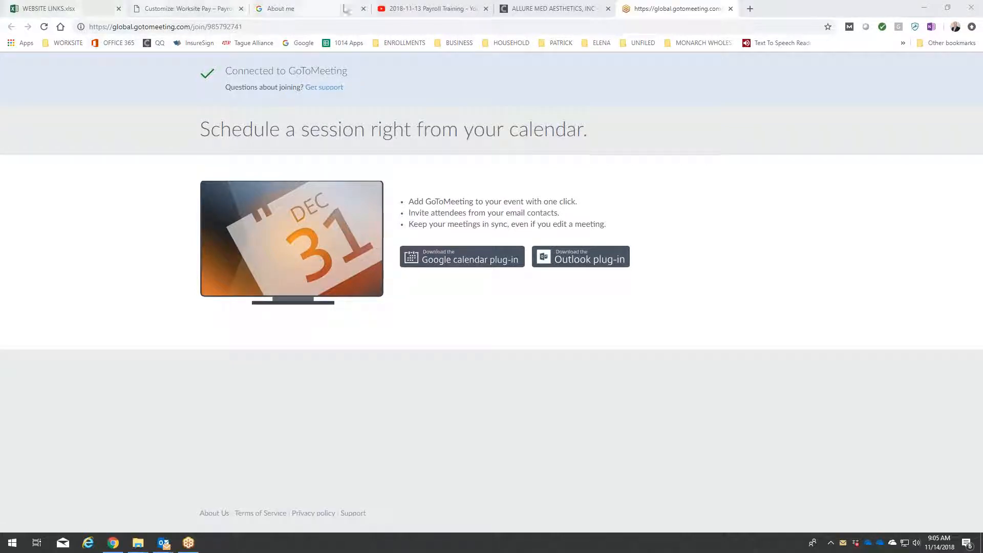
Open the DEMO Worksite PAY site from the WEB LINKS sheet, glance at the 2018-11-13 Payroll Training video and return to Worksite PAY.
left_click(59, 4)
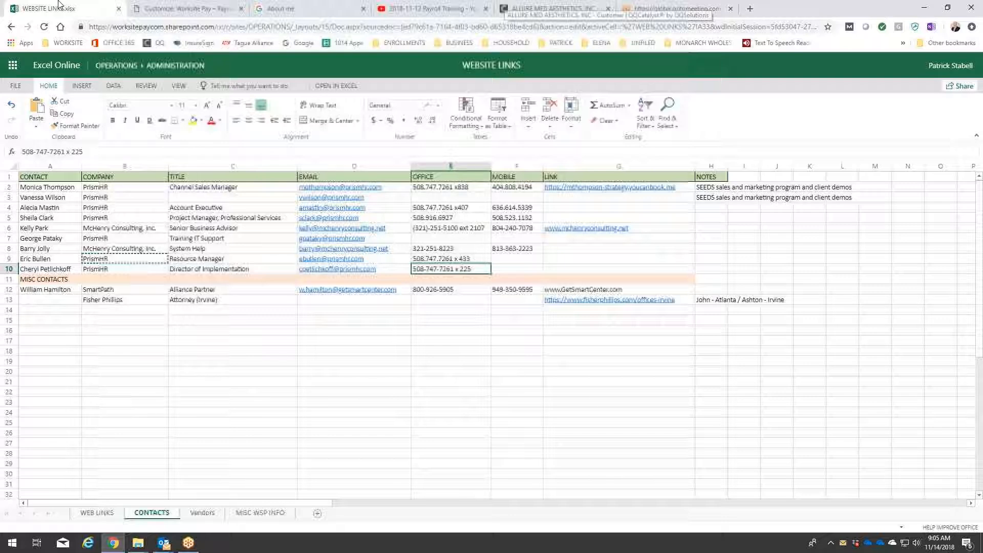
left_click(96, 512)
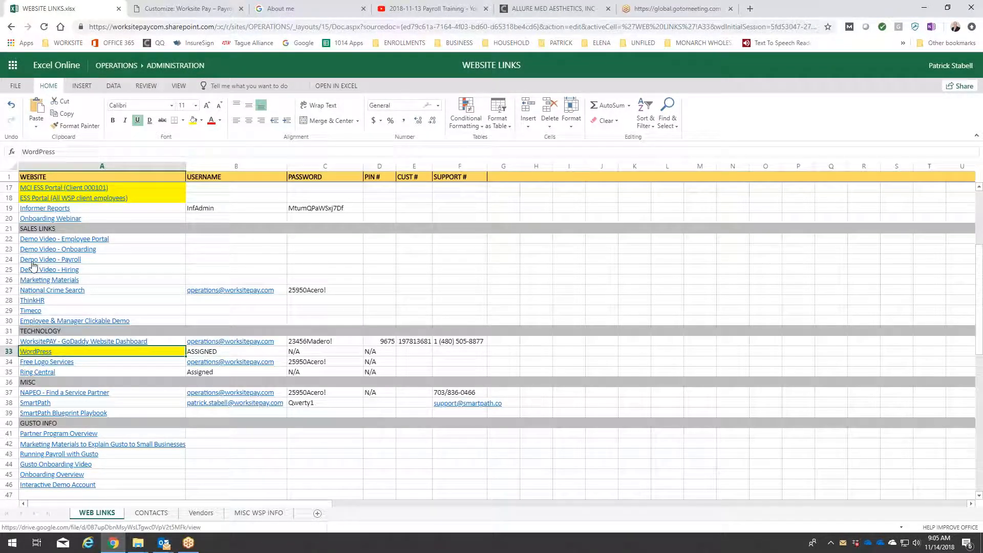
scroll(33, 217, "up", 1)
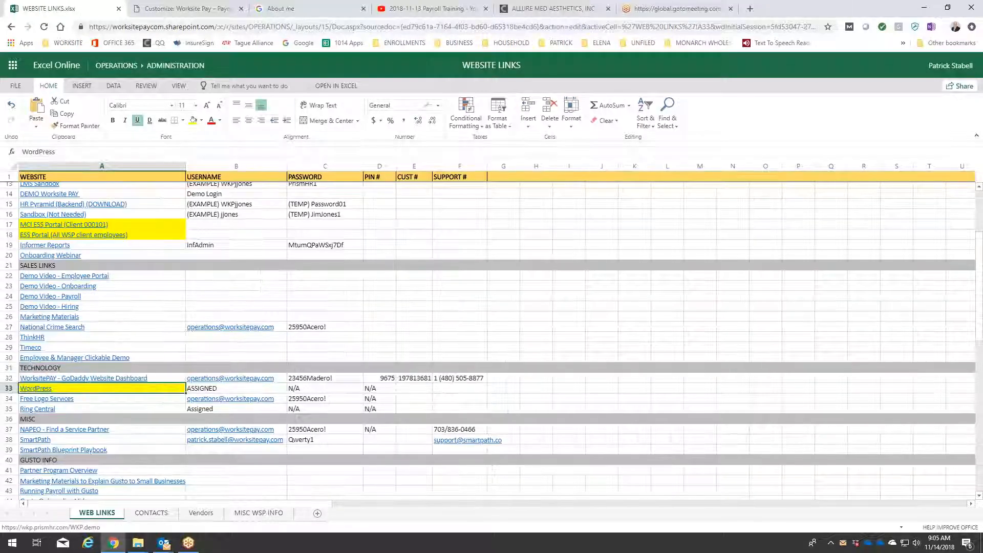
scroll(31, 313, "up", 4)
left_click(31, 311)
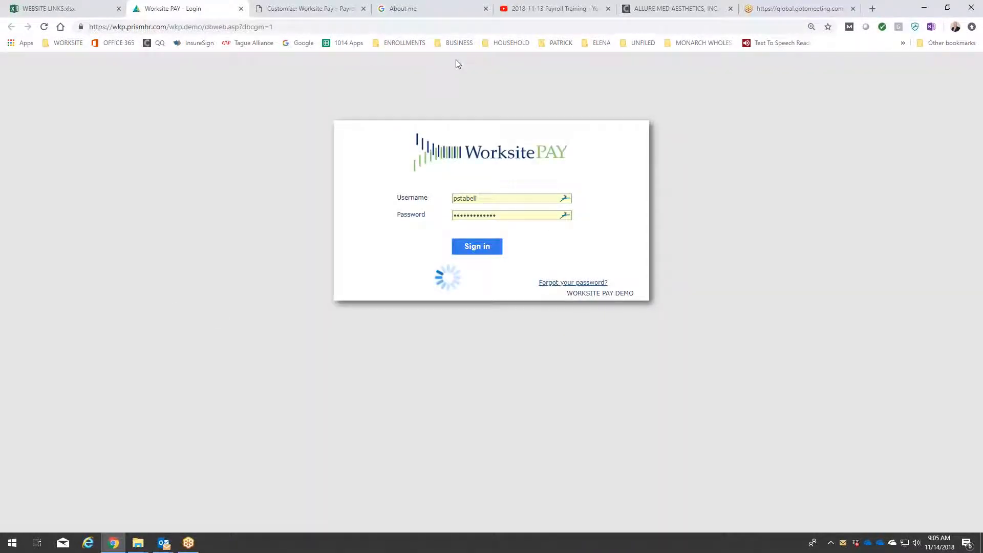
left_click(559, 8)
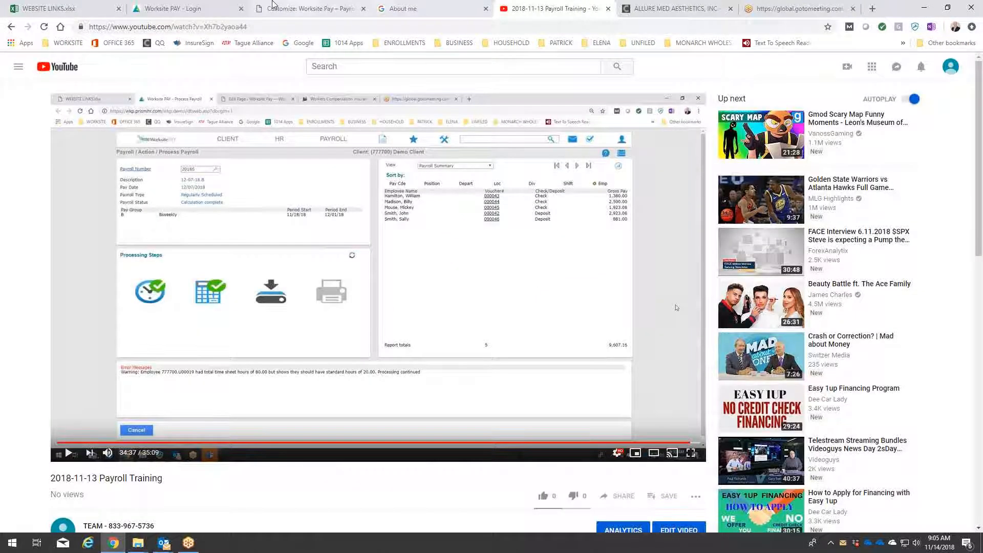
left_click(174, 9)
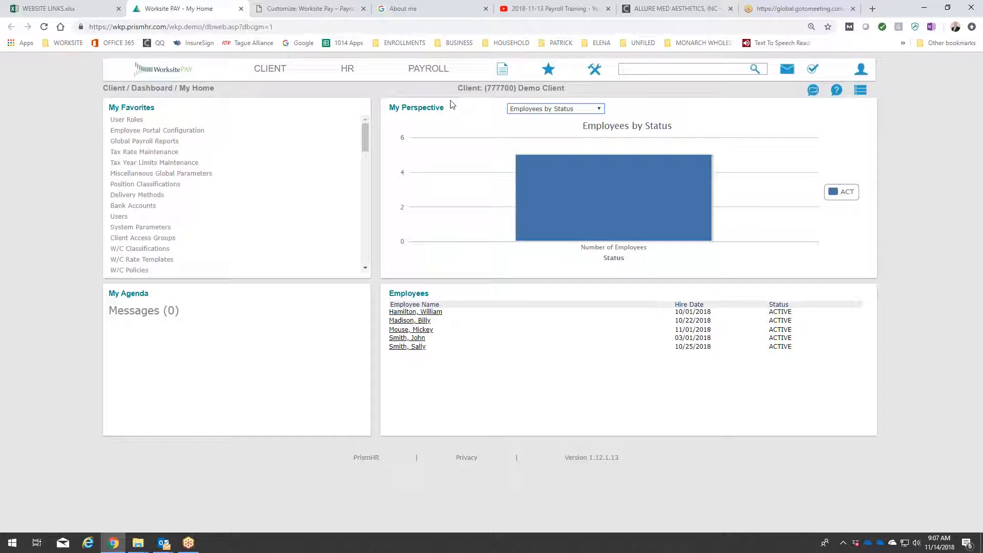
Cast the desktop to the office display, sharing Screen 1 with audio.
left_click(971, 28)
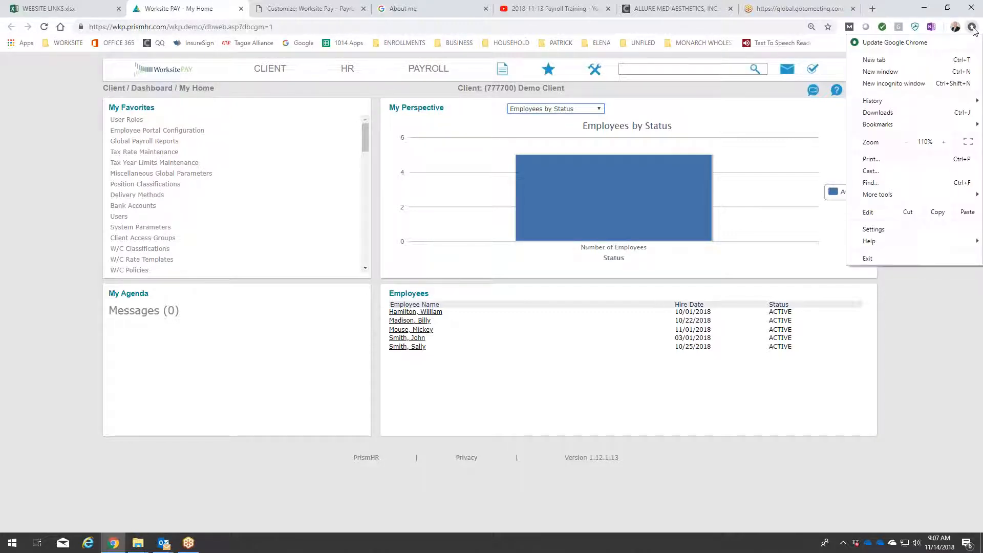
left_click(870, 171)
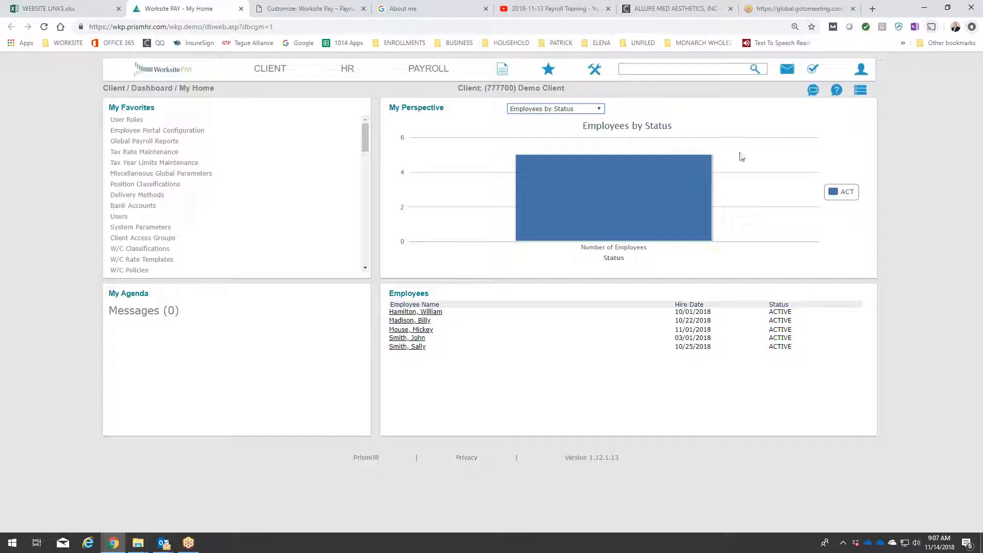
left_click(451, 50)
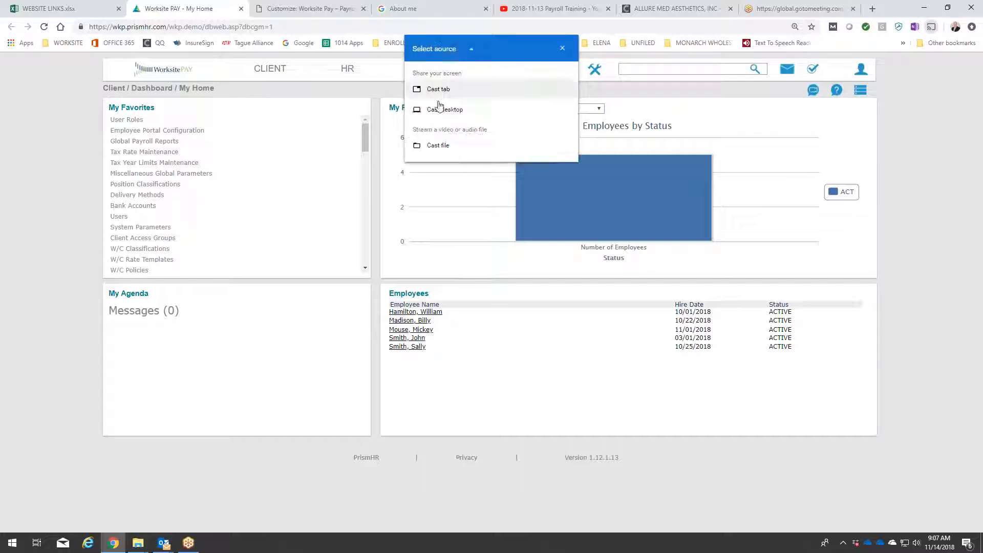
left_click(438, 111)
left_click(447, 94)
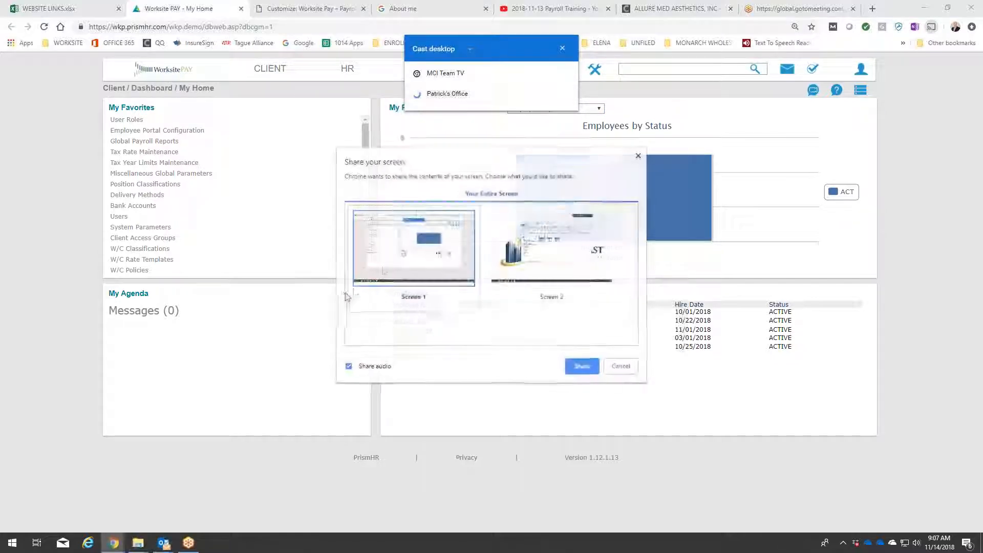
left_click(580, 366)
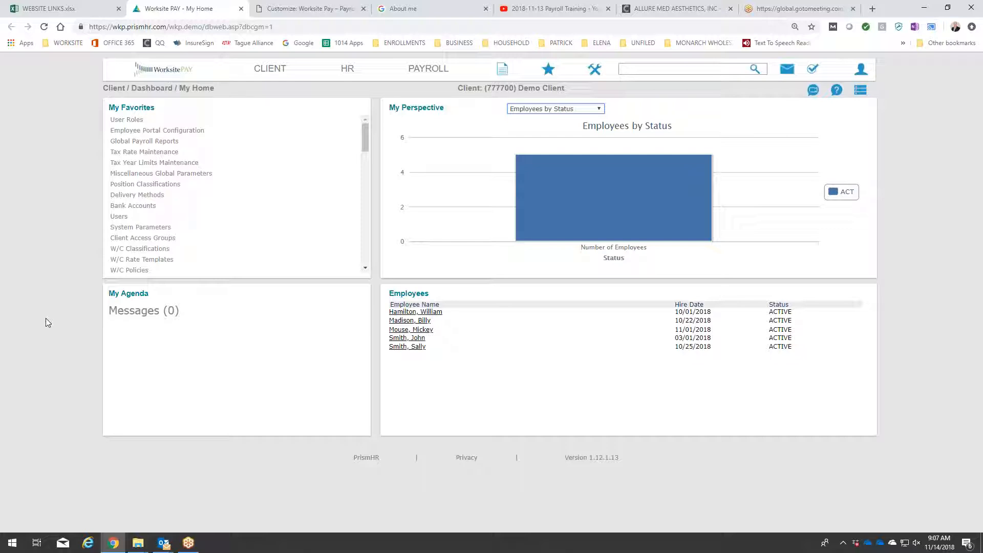
Open the client's Benefit Plan Setup and set the plan class to Group Benefit.
left_click(273, 71)
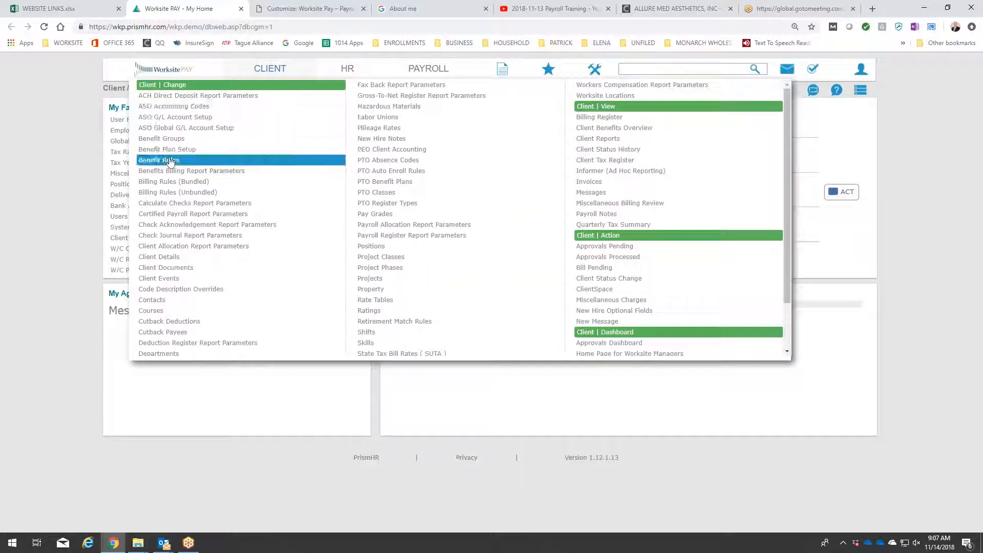
left_click(173, 150)
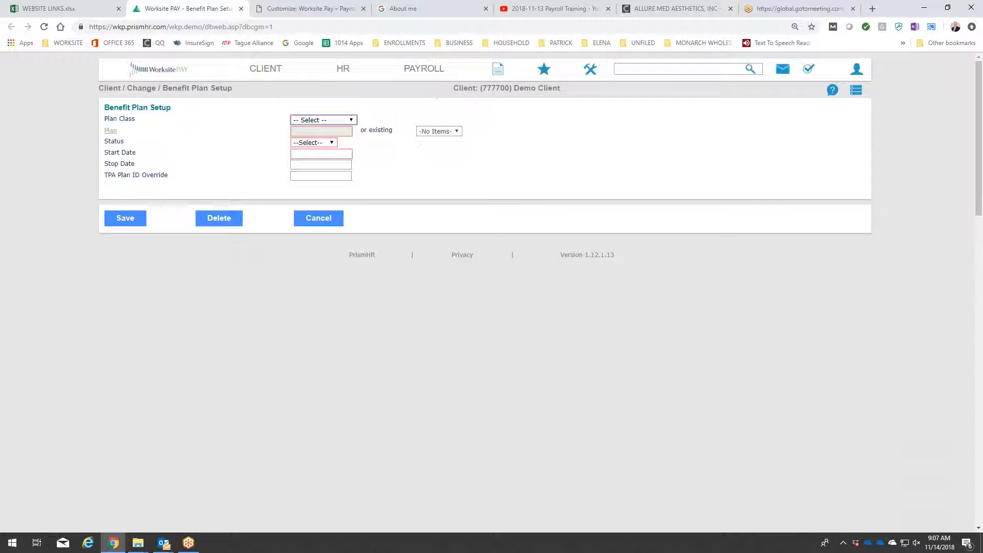
left_click(350, 120)
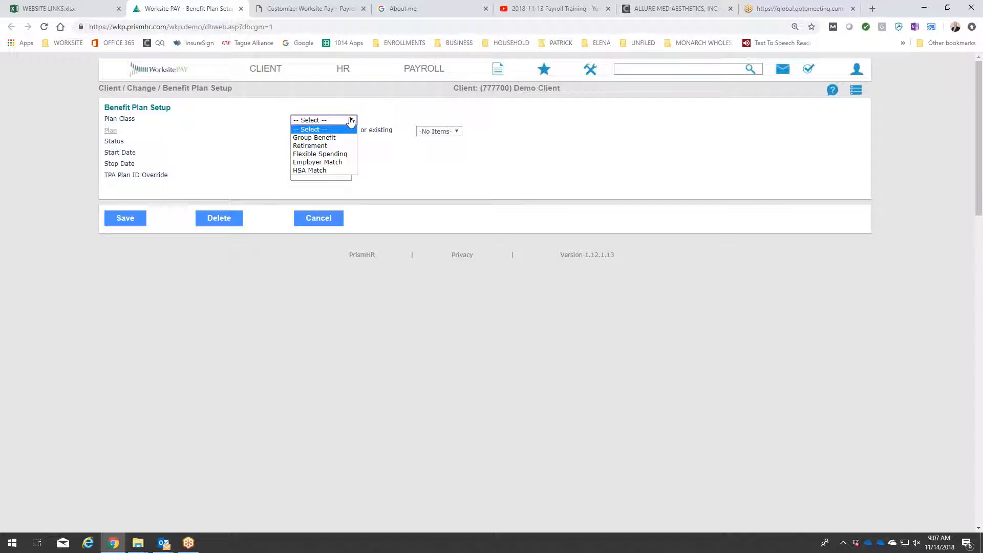
left_click(349, 137)
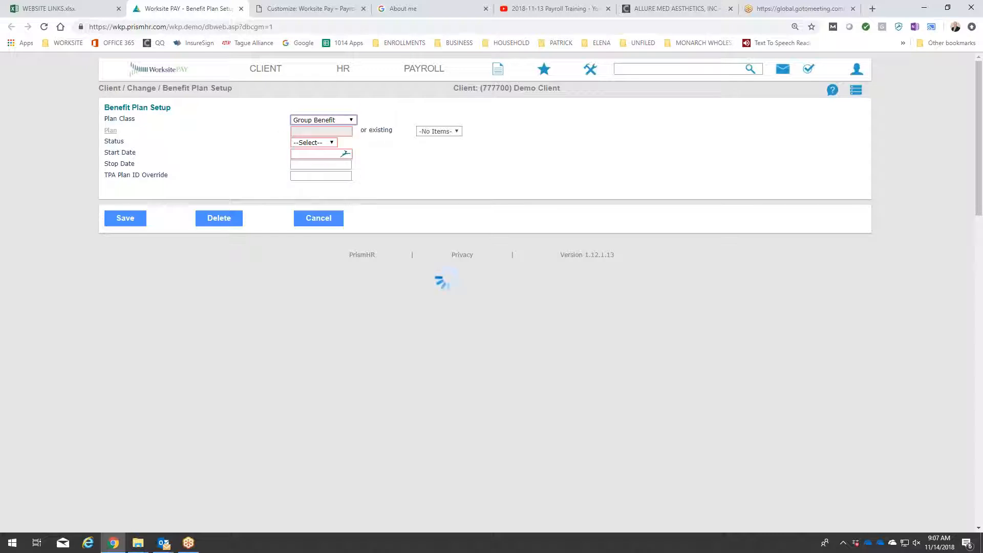
Load the existing zzz LIFE - LIFE plan and examine its group benefits setup.
left_click(110, 132)
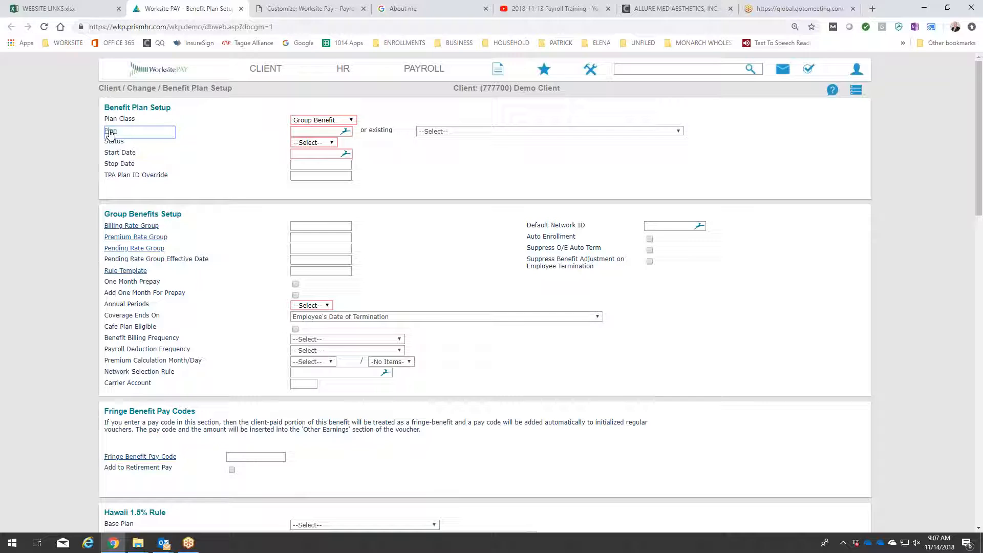
left_click(111, 134)
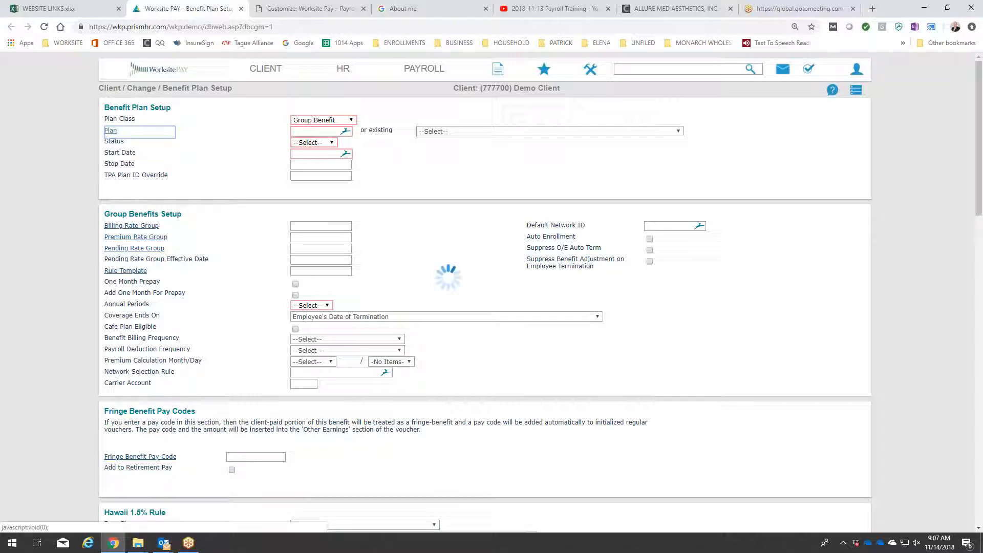
left_click(501, 131)
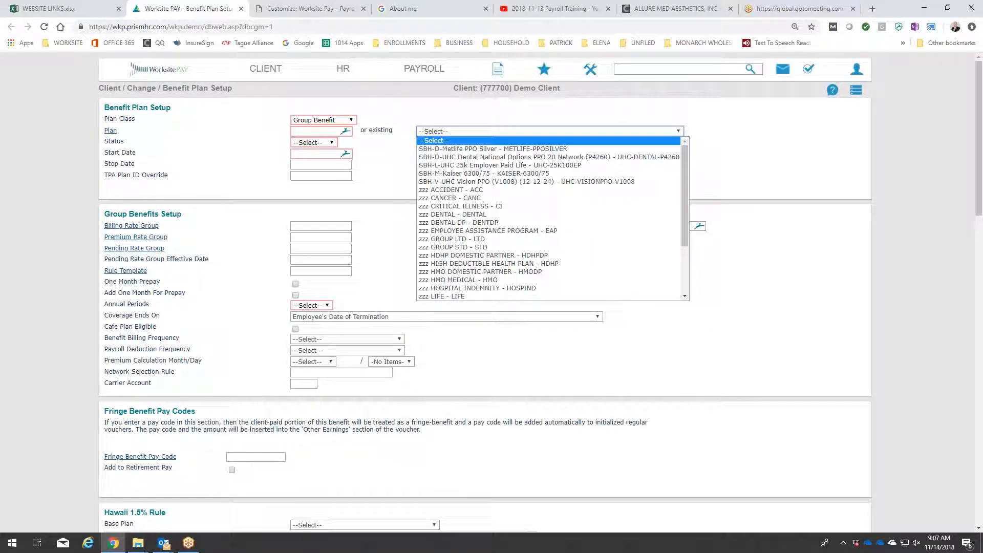
left_click(476, 297)
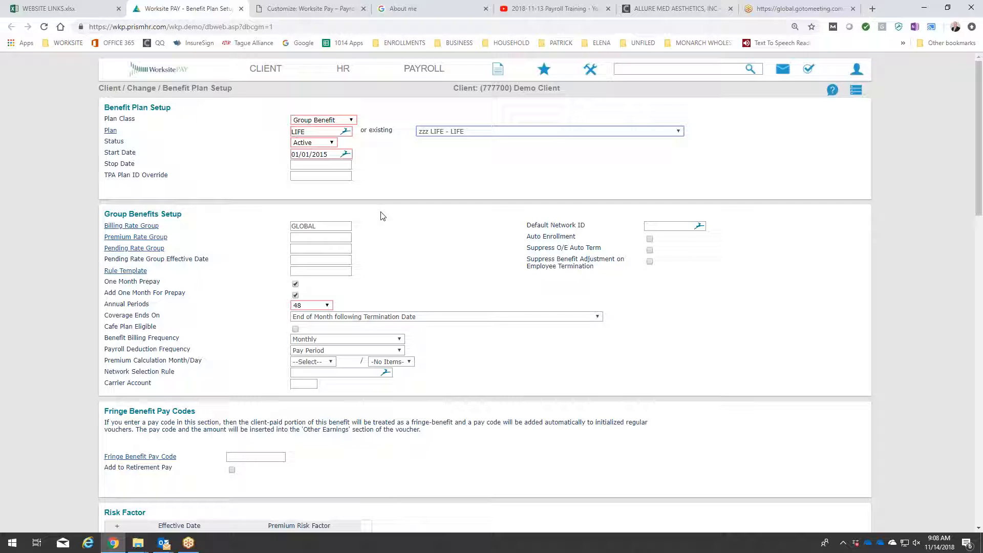
scroll(380, 215, "down", 1)
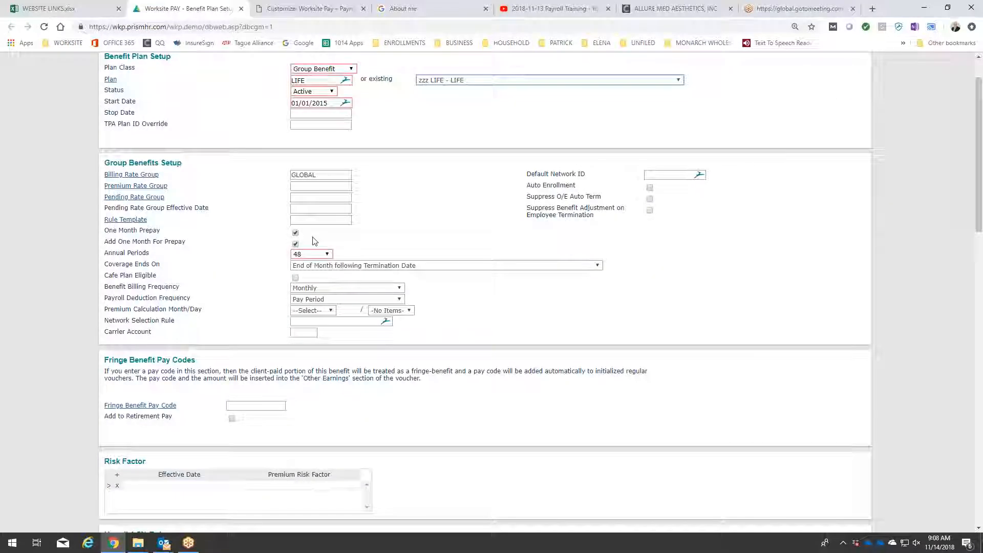
scroll(388, 218, "up", 1)
scroll(388, 218, "up", 1)
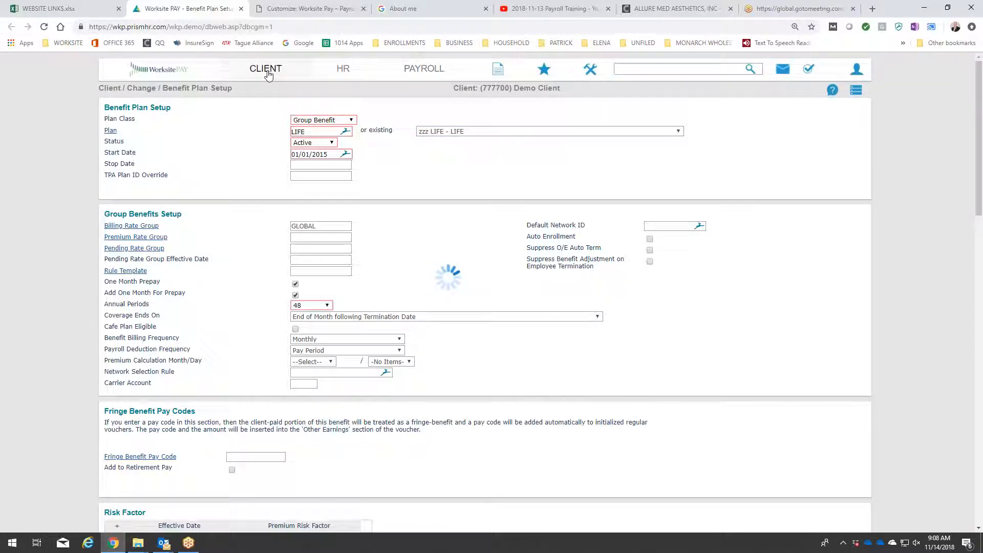
Open the client's Benefit Rules and select benefit group PRIMARY with the benefit plan zzz LIFE - LIFE.
mouse_move(267, 75)
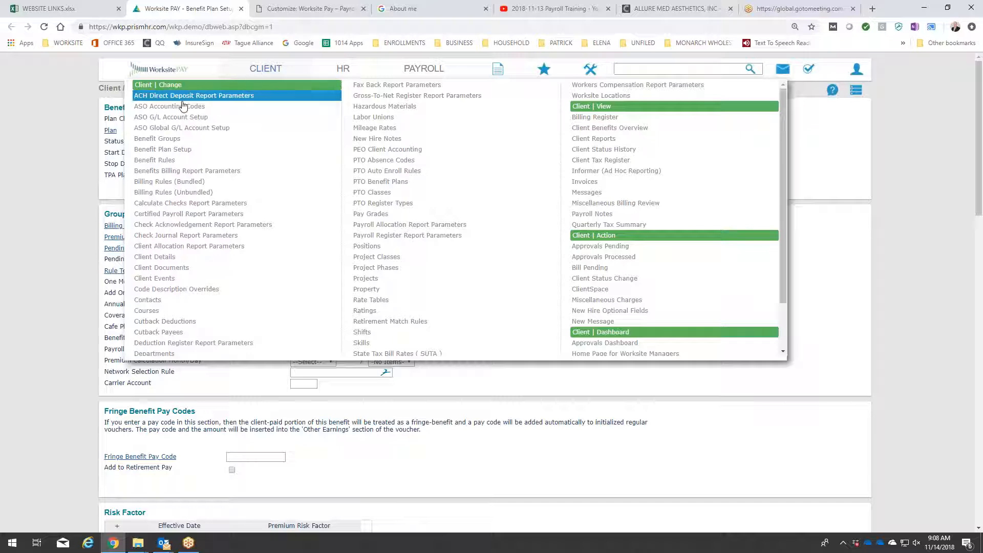
left_click(173, 161)
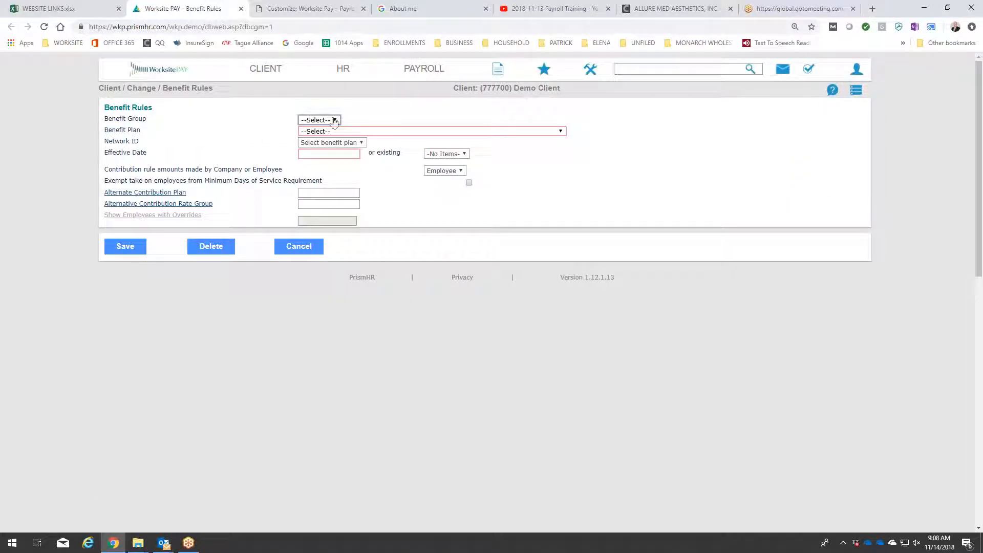
left_click(334, 121)
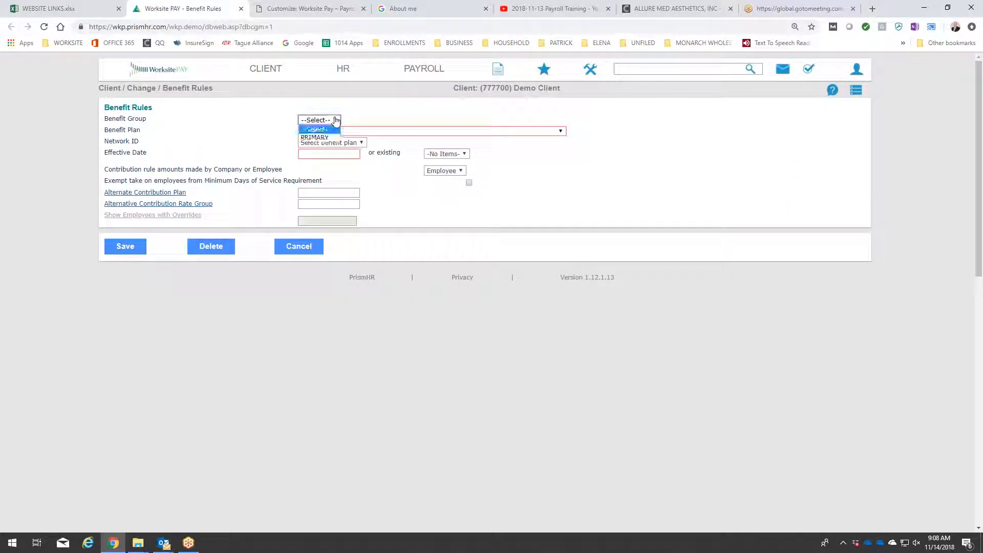
left_click(324, 138)
left_click(362, 132)
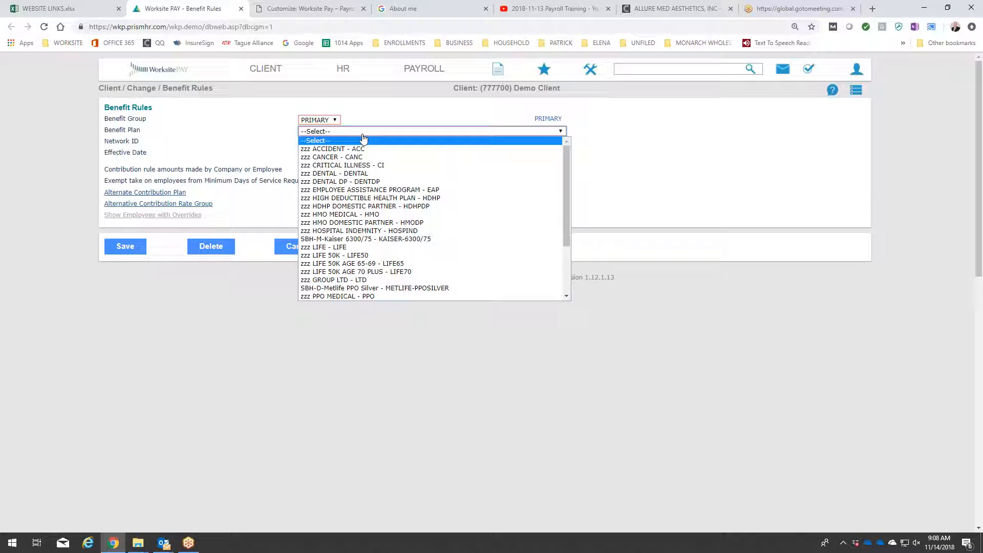
left_click(362, 248)
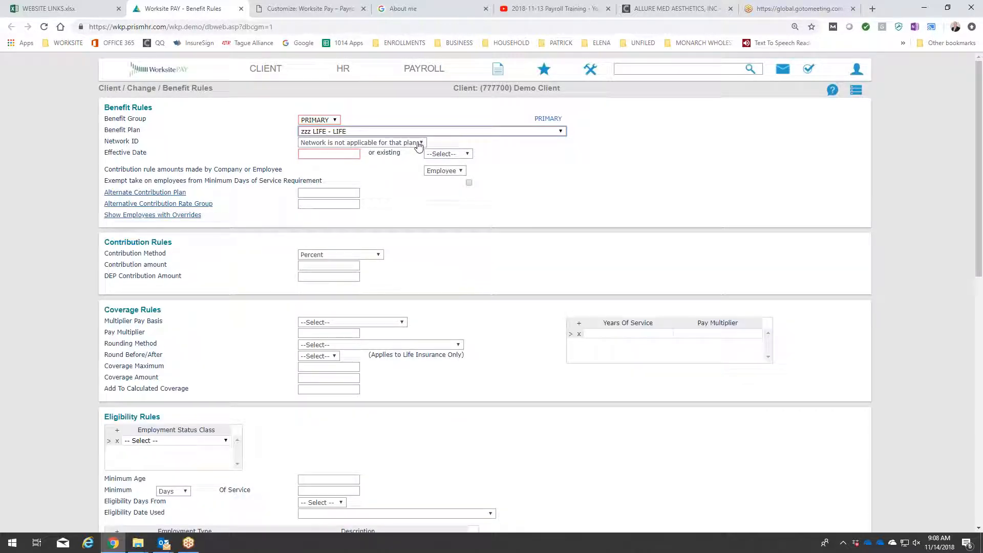
Load the existing benefit rules effective 05/01/2018 and examine the contribution, coverage and eligibility rules.
left_click(419, 146)
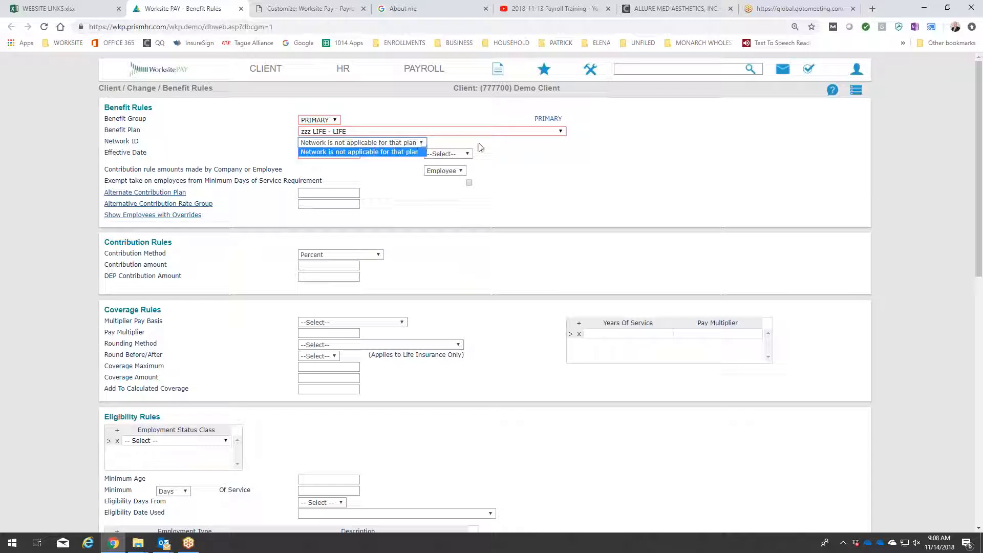
left_click(405, 153)
left_click(325, 155)
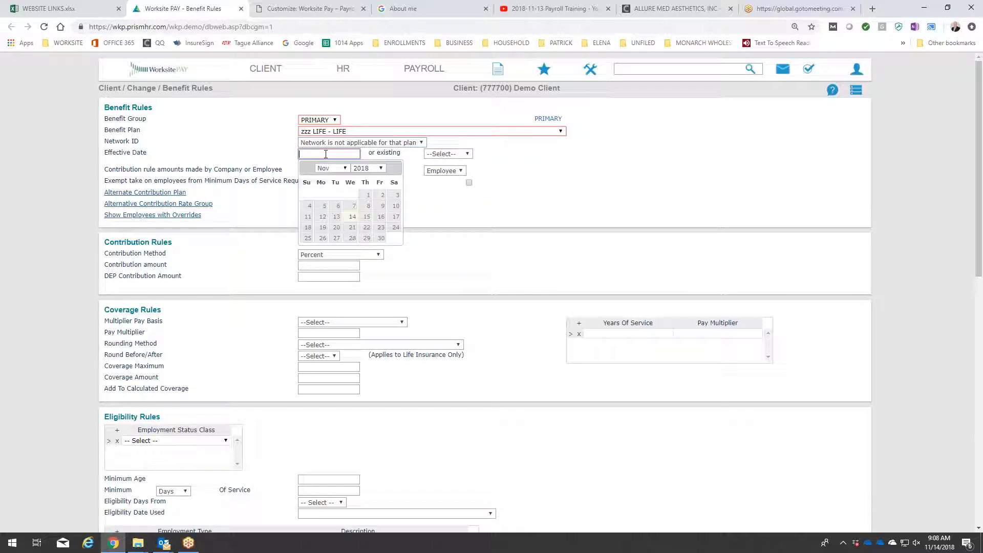
left_click(445, 155)
left_click(444, 171)
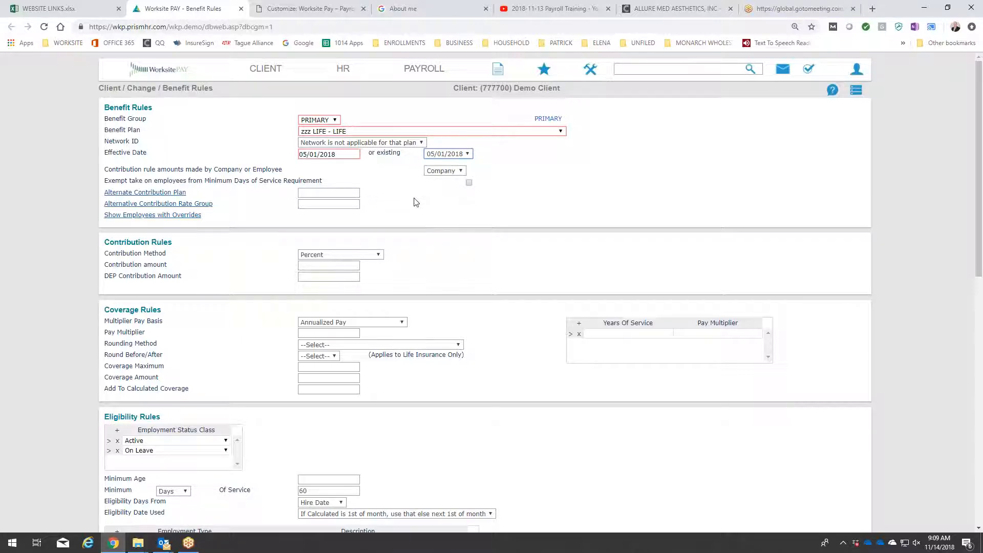
scroll(416, 203, "down", 3)
scroll(415, 202, "up", 2)
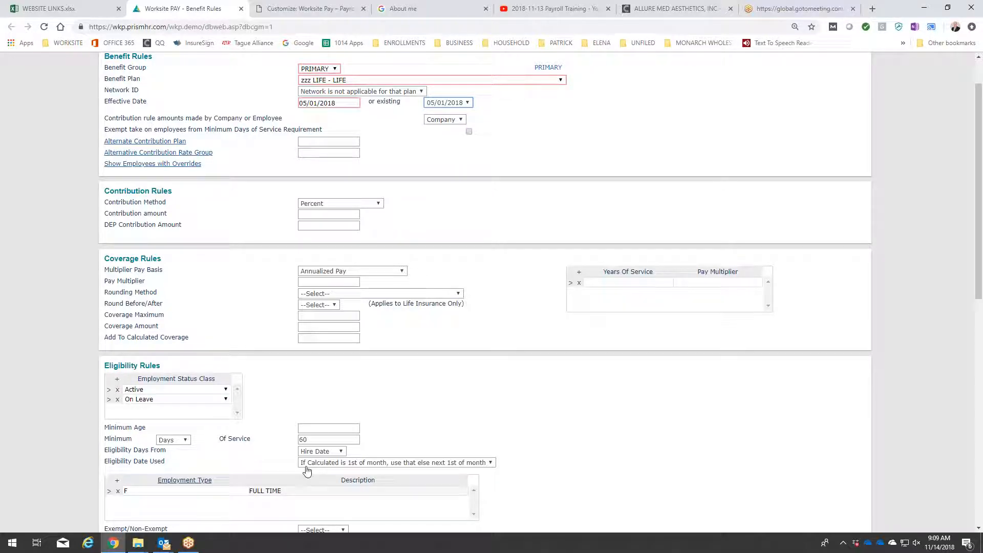
scroll(233, 465, "down", 4)
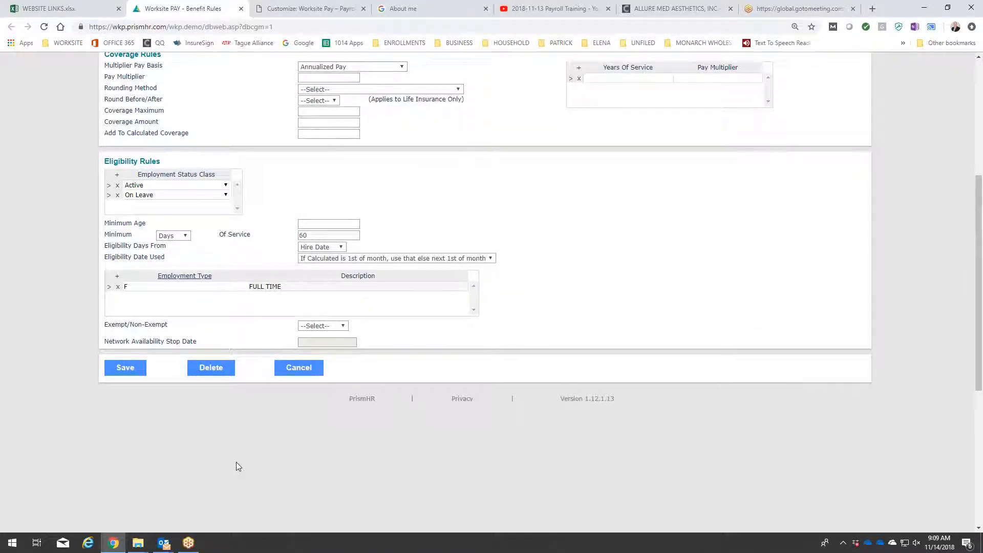
scroll(235, 462, "up", 5)
Open Employee Benefits Enrollment and choose the demo employee through the employee lookup.
left_click(344, 69)
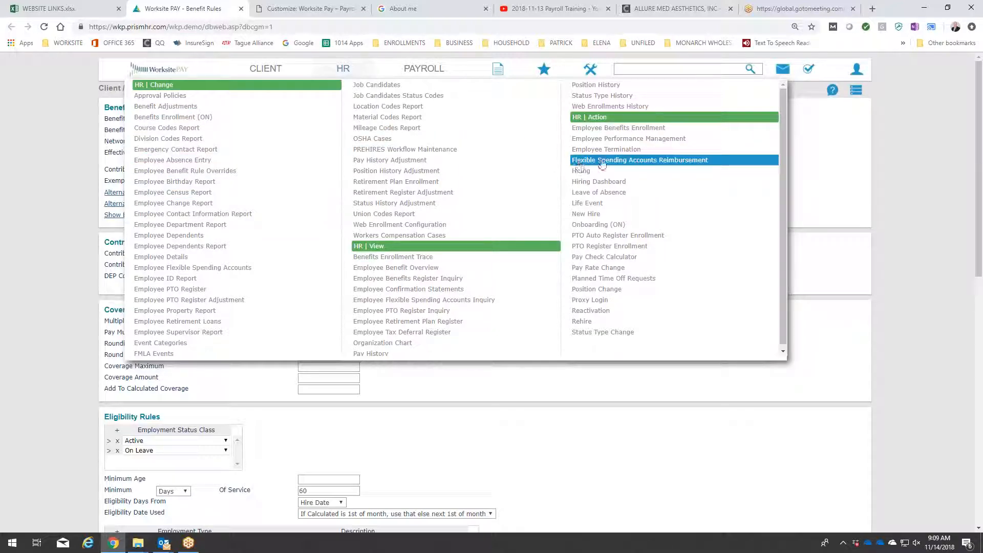
left_click(600, 129)
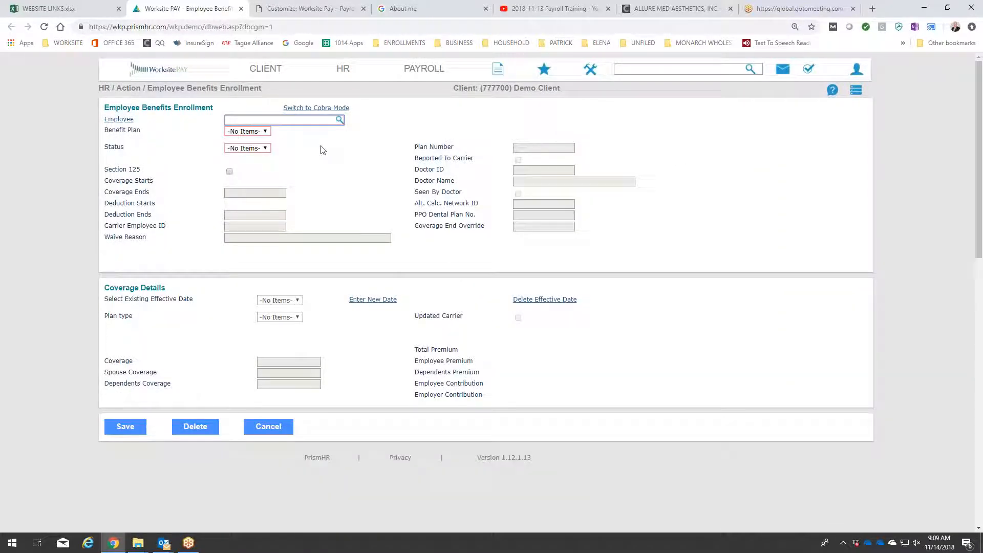
left_click(120, 122)
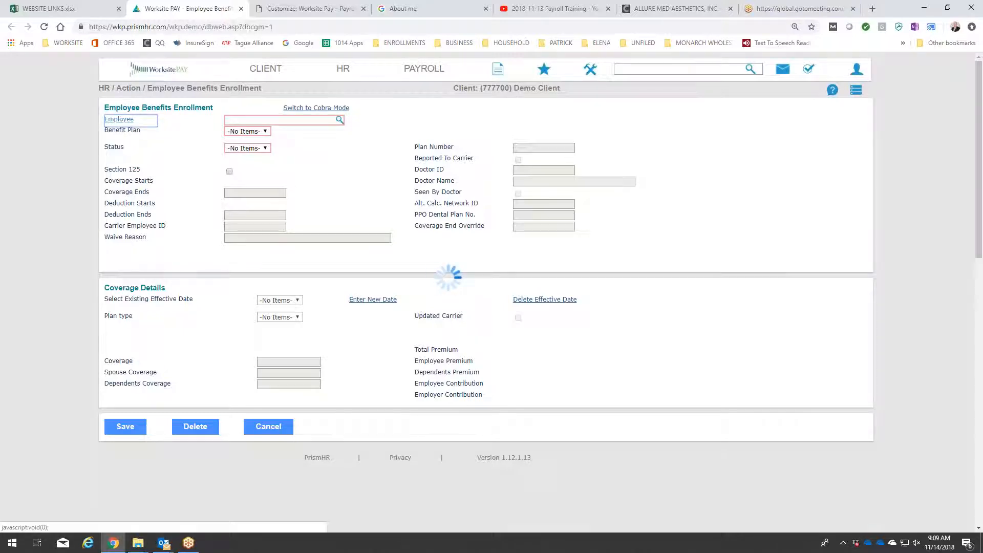
left_click(394, 171)
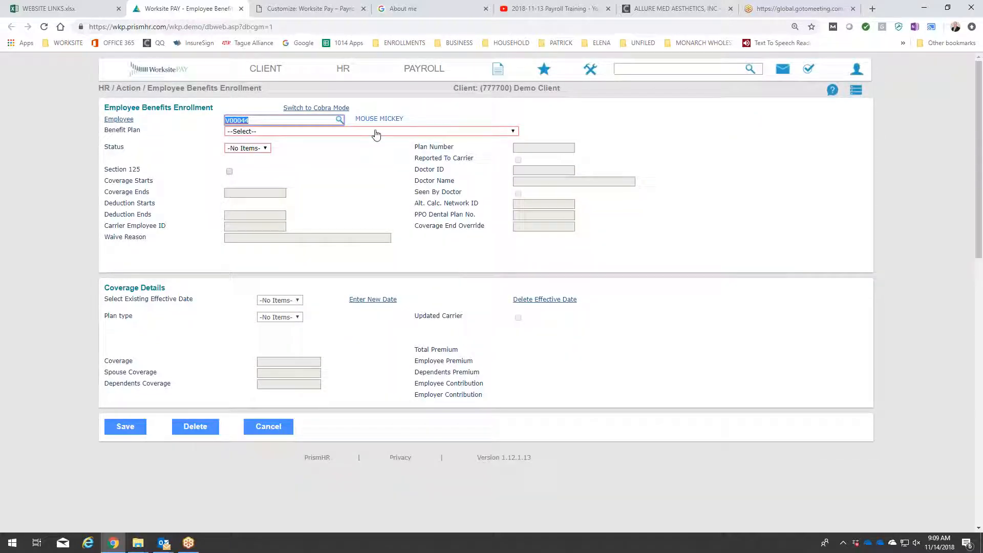
Select the zzz LIFE - LIFE benefit plan for the employee, set its status to Active and decline replacing existing coverage.
left_click(376, 132)
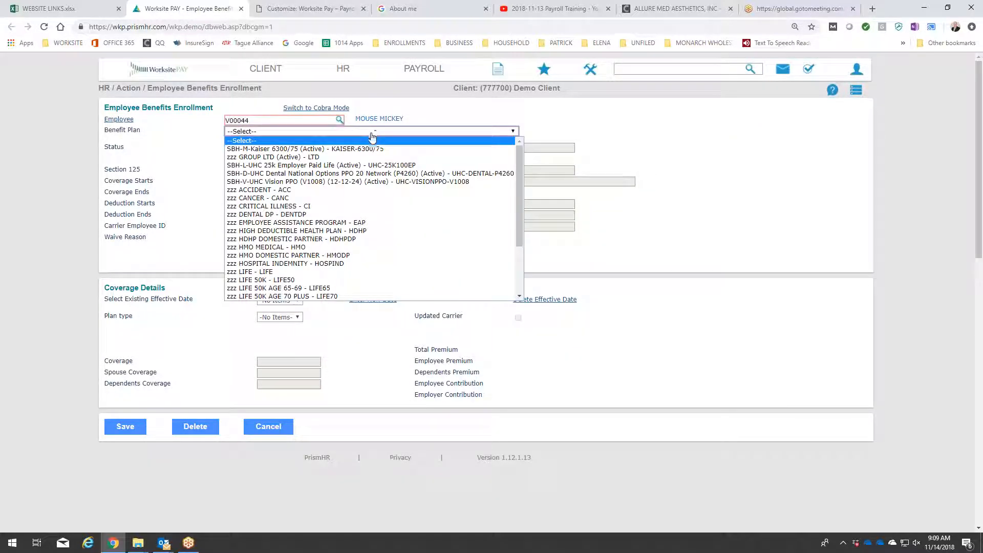
left_click(288, 274)
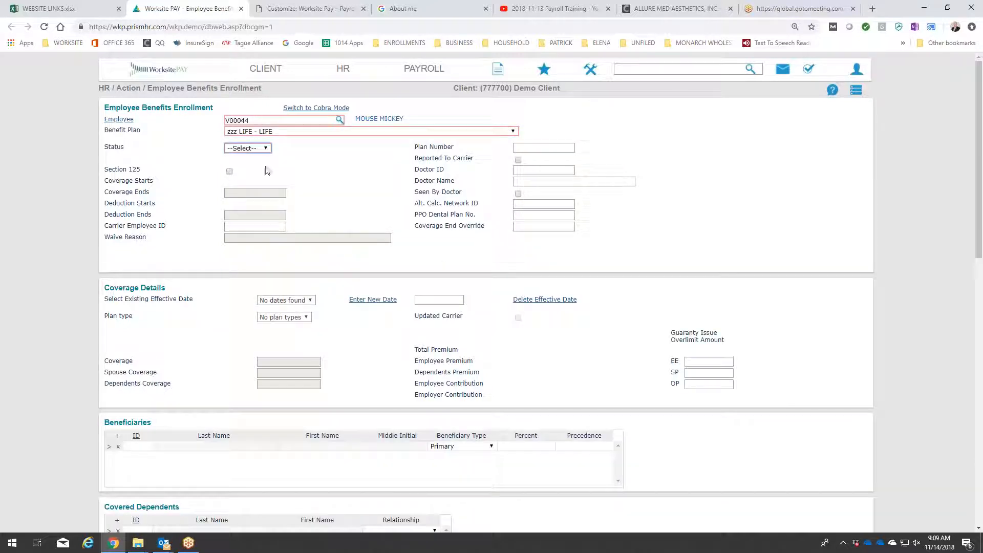
left_click(266, 149)
left_click(260, 166)
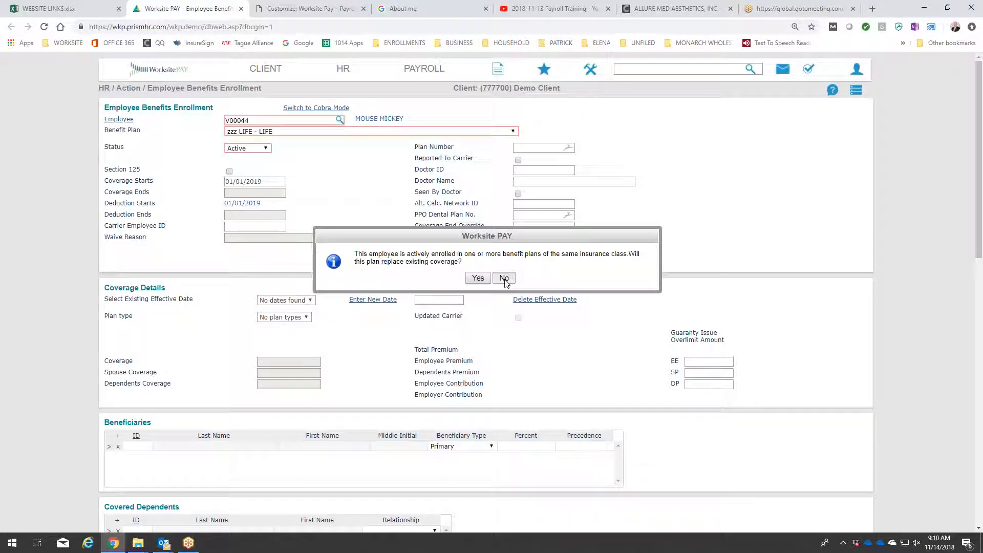
left_click(504, 279)
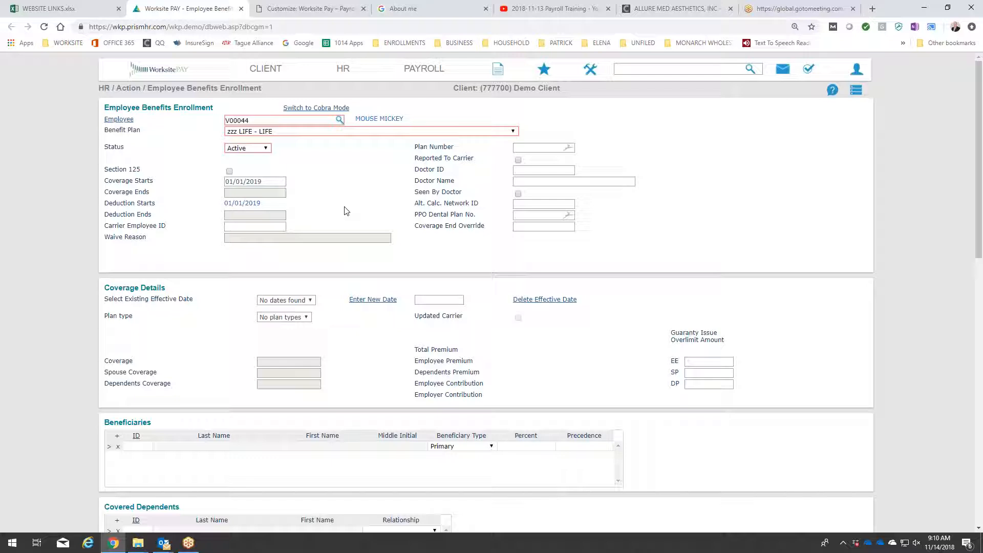
Set the life plan's coverage start date to 11/01/2018 and accept it despite the employee's later eligibility date.
scroll(345, 210, "down", 2)
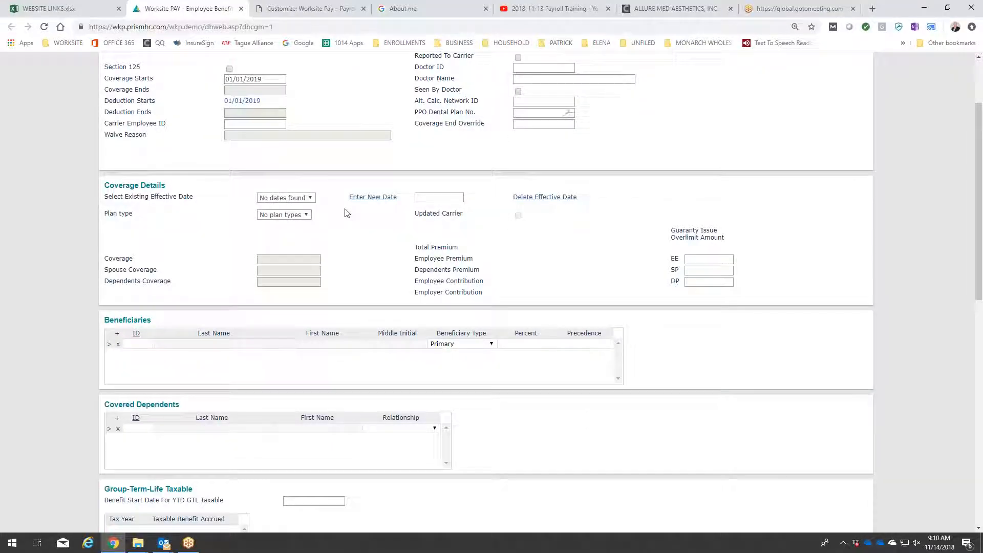
scroll(347, 216, "up", 2)
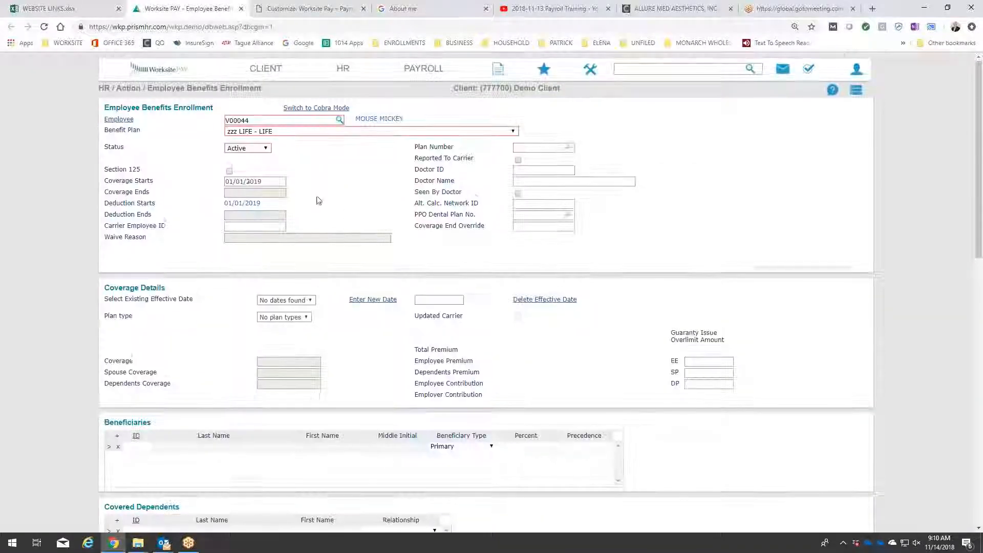
left_click(278, 181)
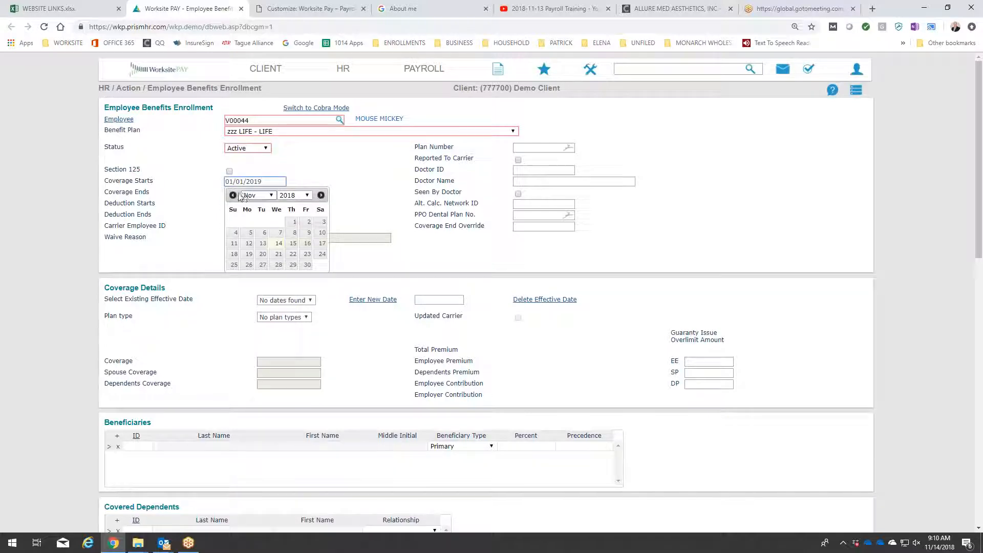
left_click(295, 222)
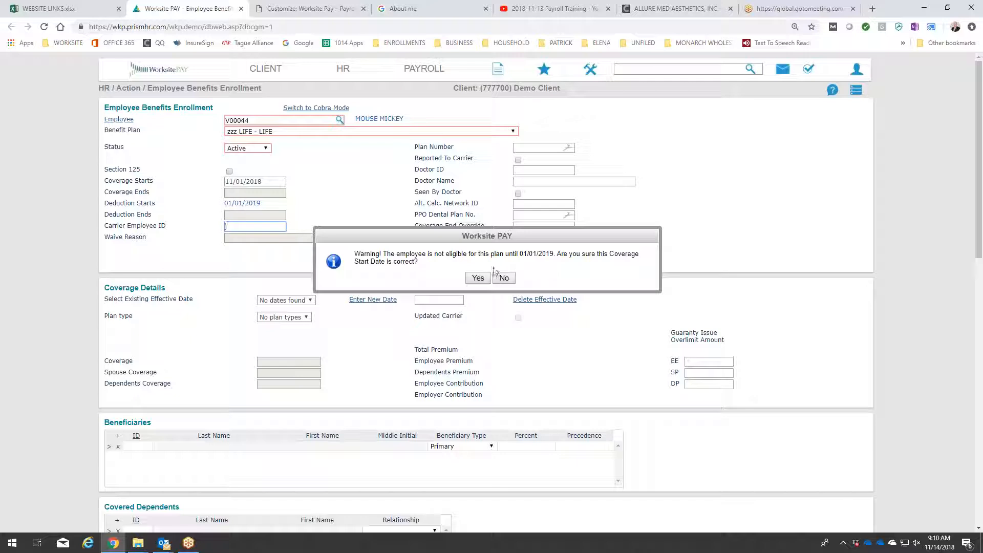
left_click(478, 279)
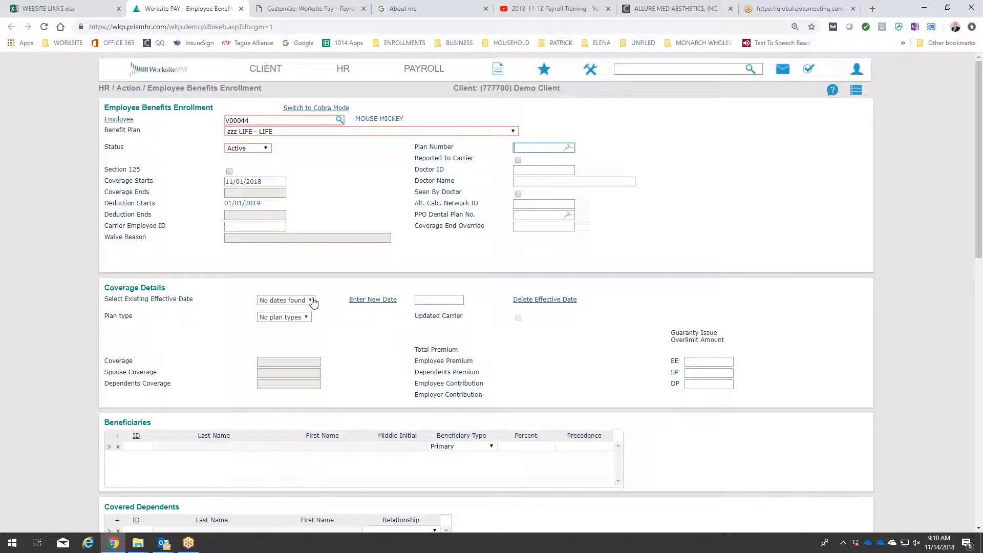
Add a new coverage effective date of 11/01/2018 and set the employee's life coverage to 100,000.
left_click(374, 302)
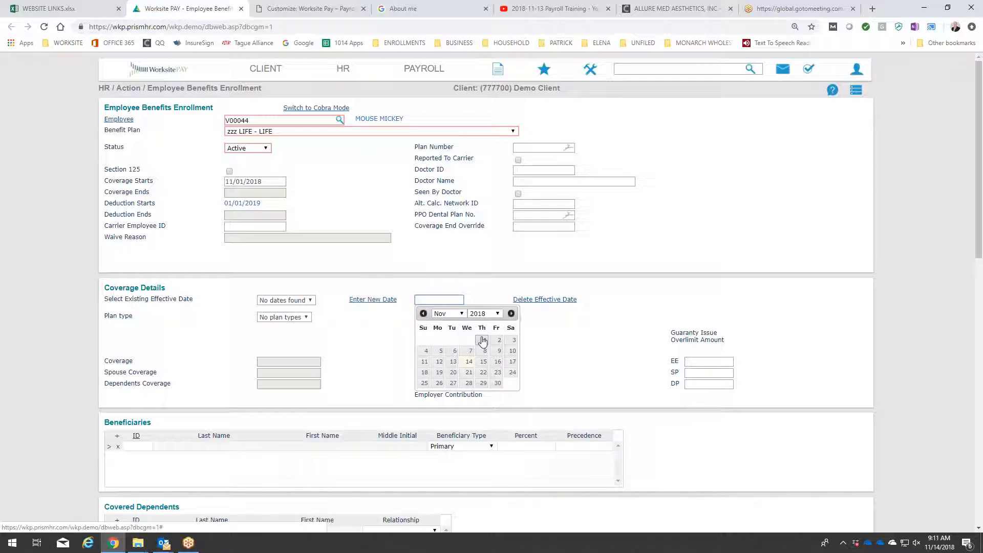
left_click(483, 341)
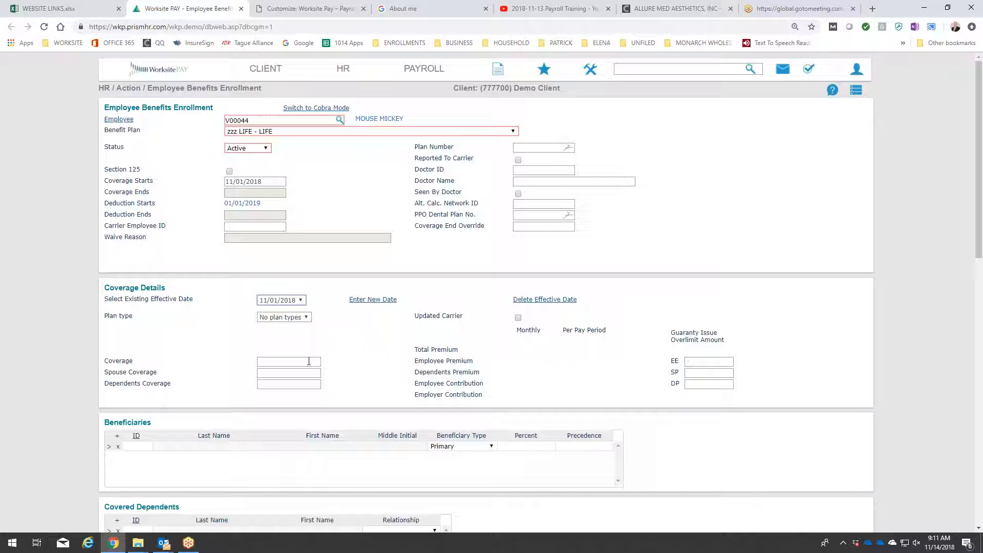
left_click(309, 361)
type("100000")
left_click(336, 363)
Set the spouse coverage on the life plan to 40,000.
left_click(312, 371)
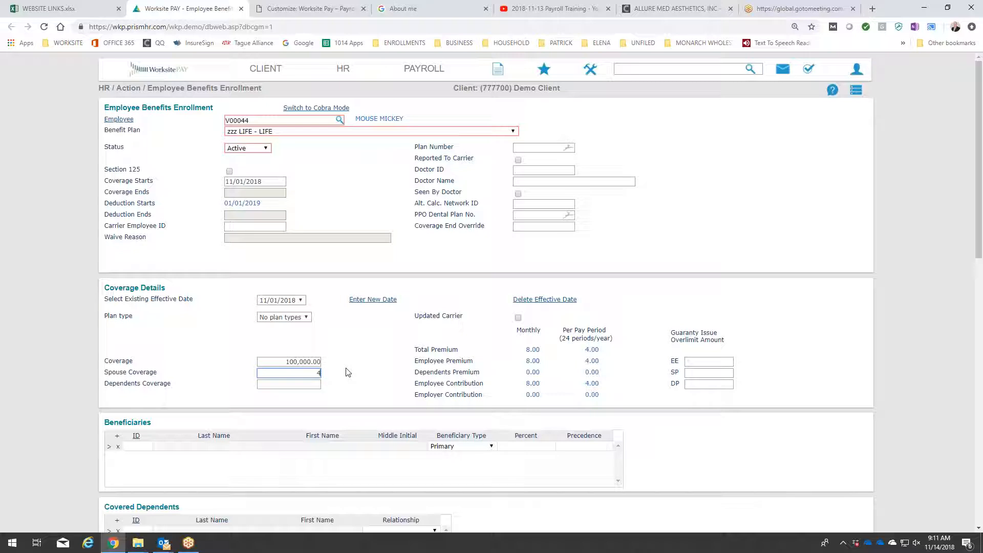
type("0")
type("000")
left_click(345, 372)
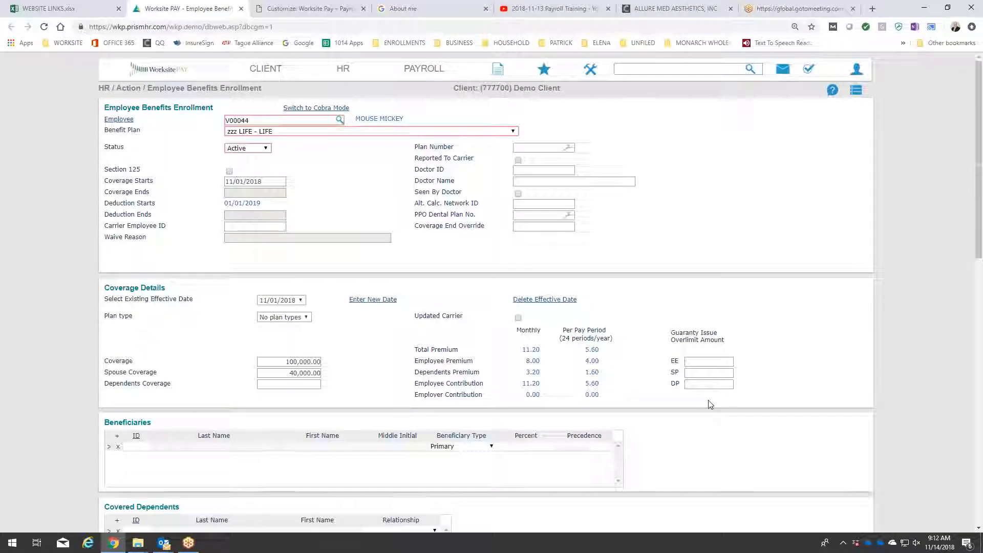
Save the employee's life plan enrollment without entering beneficiaries.
scroll(709, 407, "down", 5)
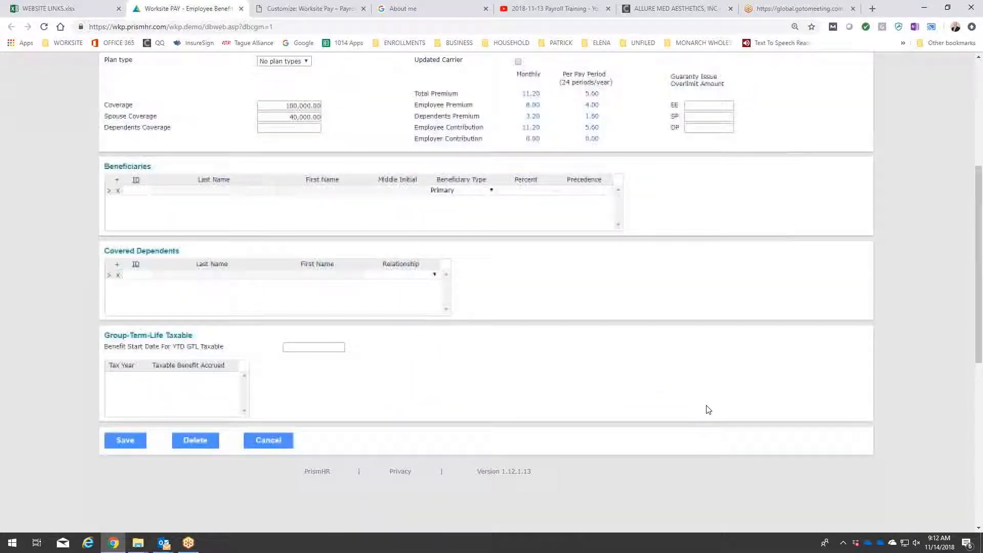
left_click(127, 438)
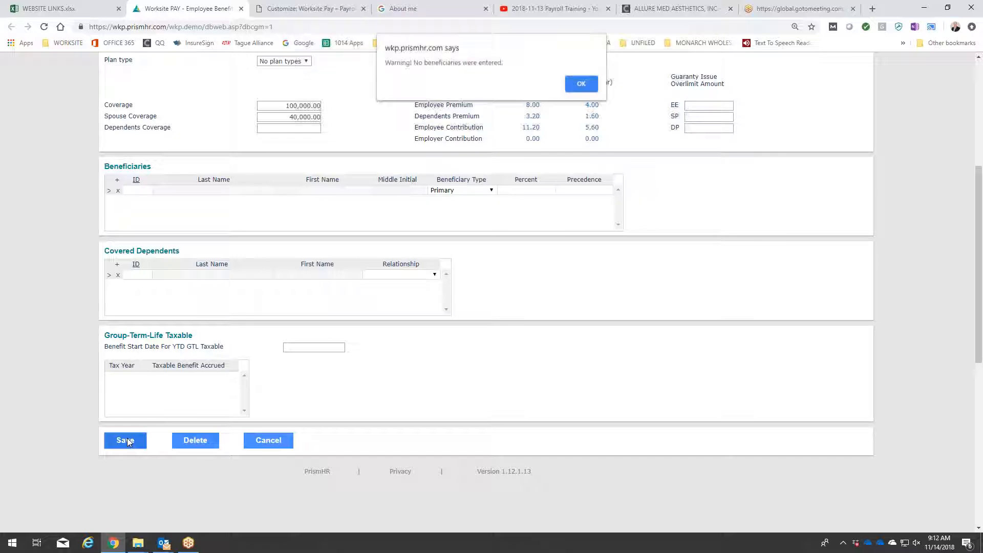
left_click(582, 85)
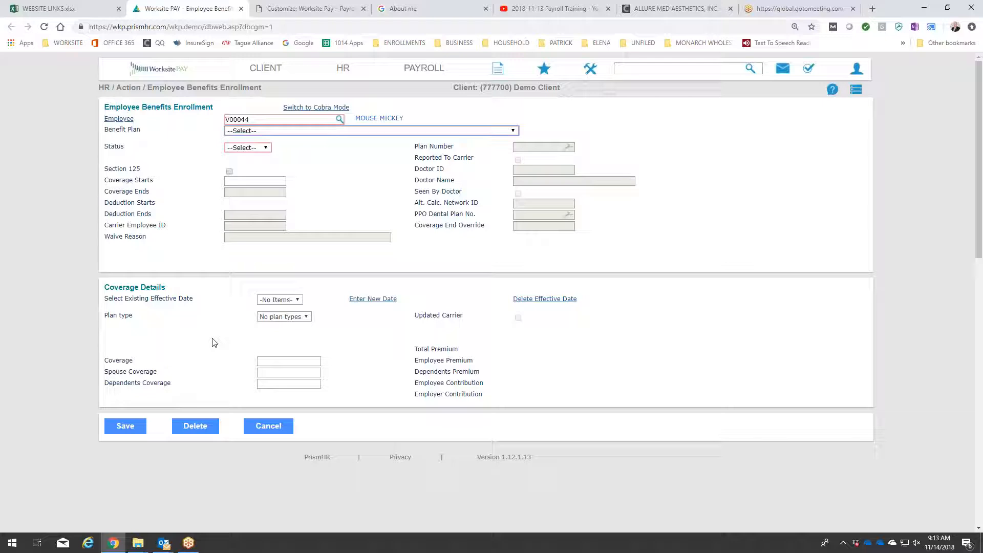
Open the HR Benefit Adjustments form, add it to favorites and load the demo employee's adjustments.
left_click(343, 69)
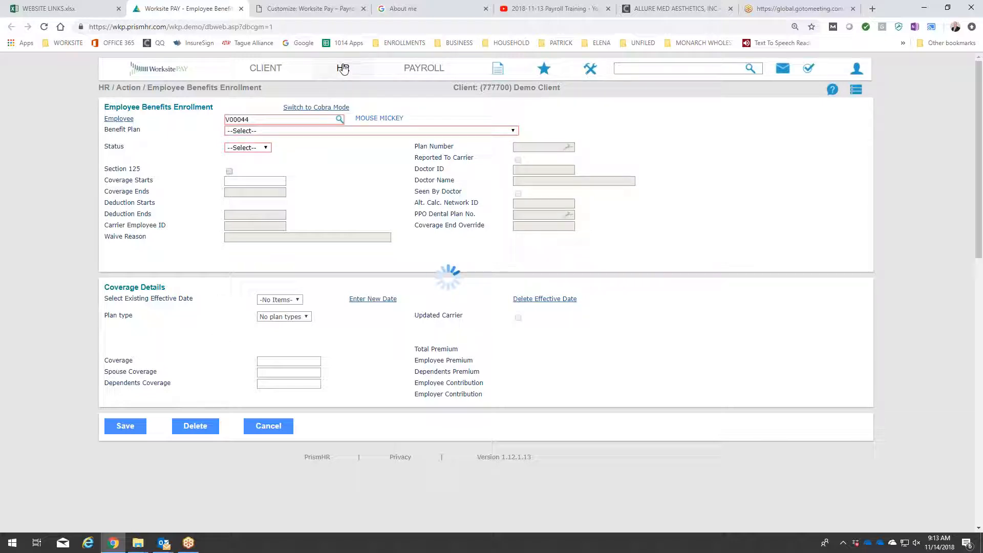
left_click(203, 107)
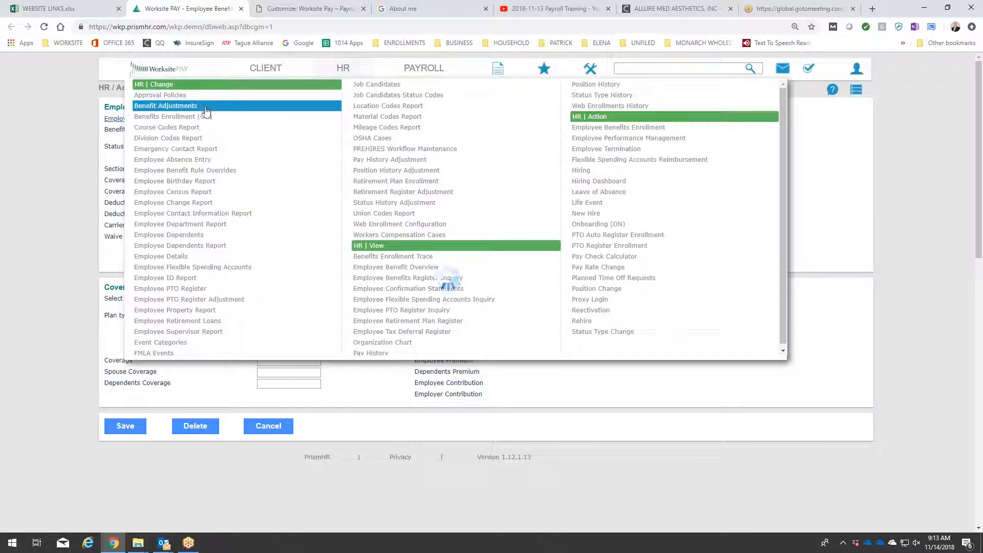
left_click(863, 92)
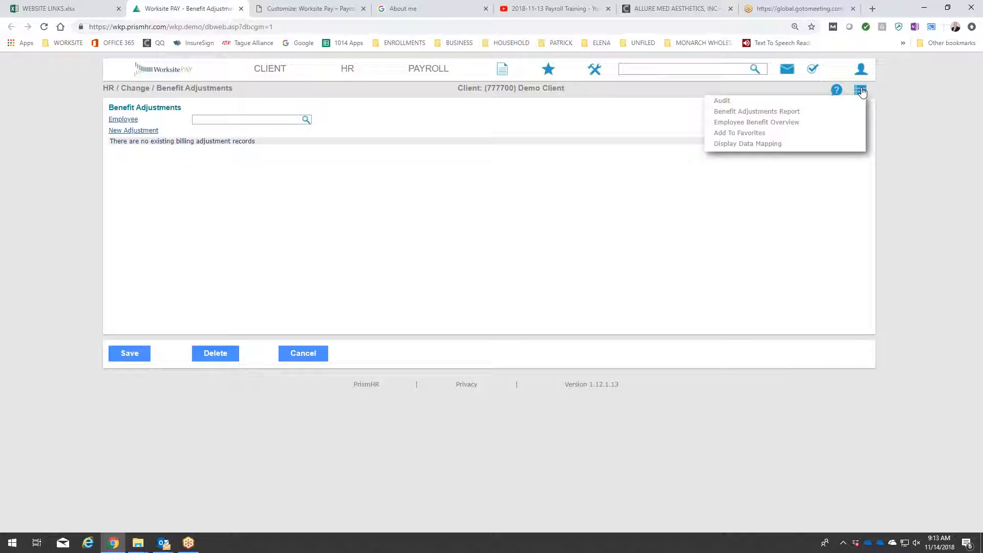
left_click(745, 133)
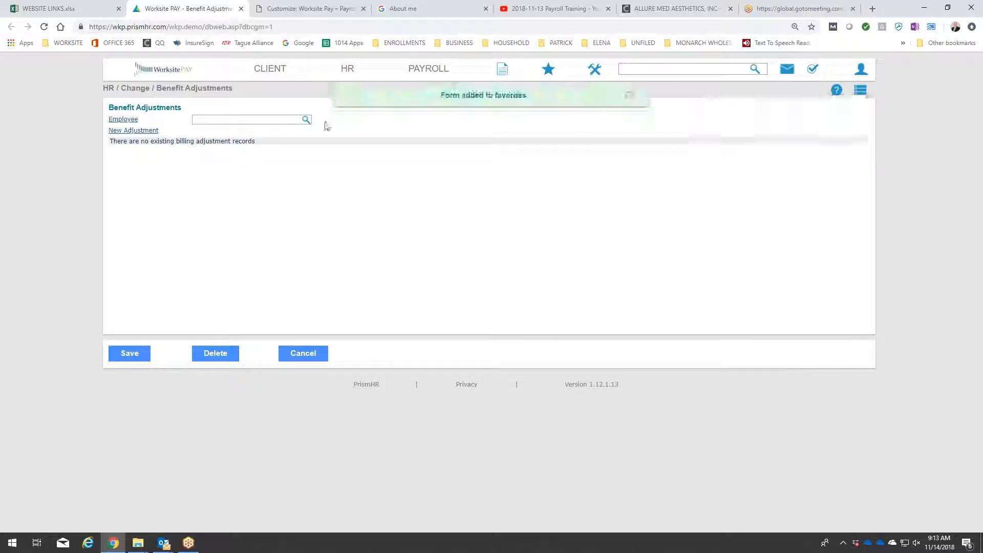
left_click(129, 120)
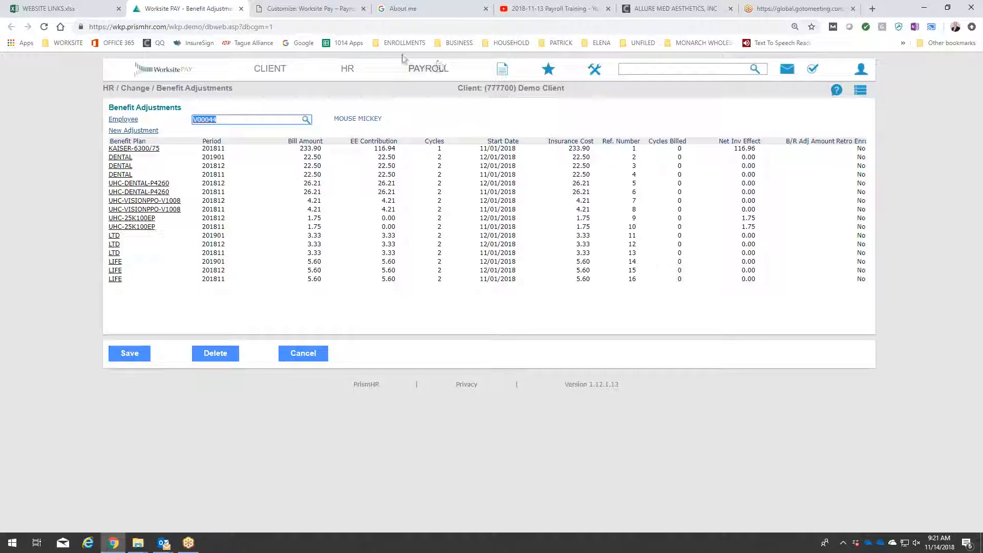
Open the Benefits section of the Client Details and examine the client's group benefits settings.
left_click(274, 69)
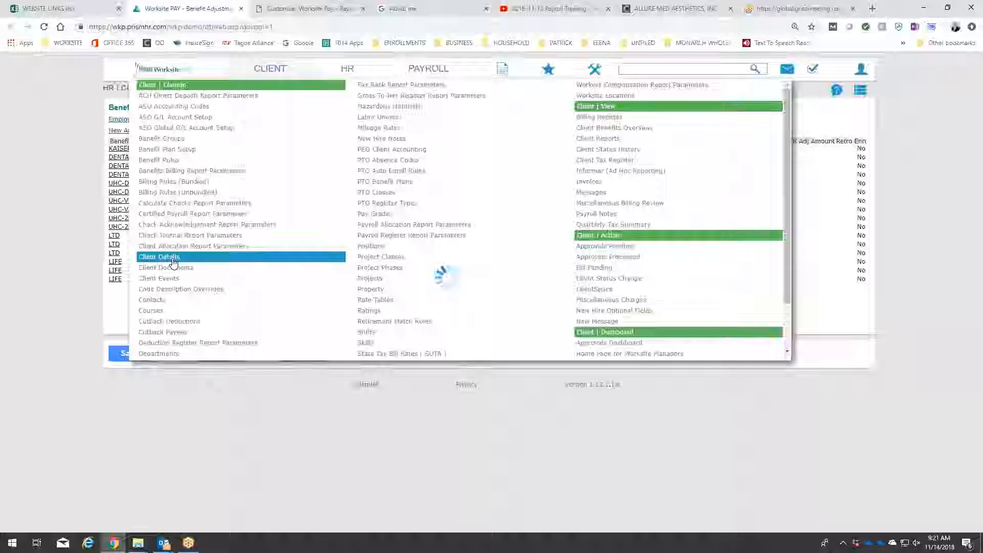
left_click(172, 263)
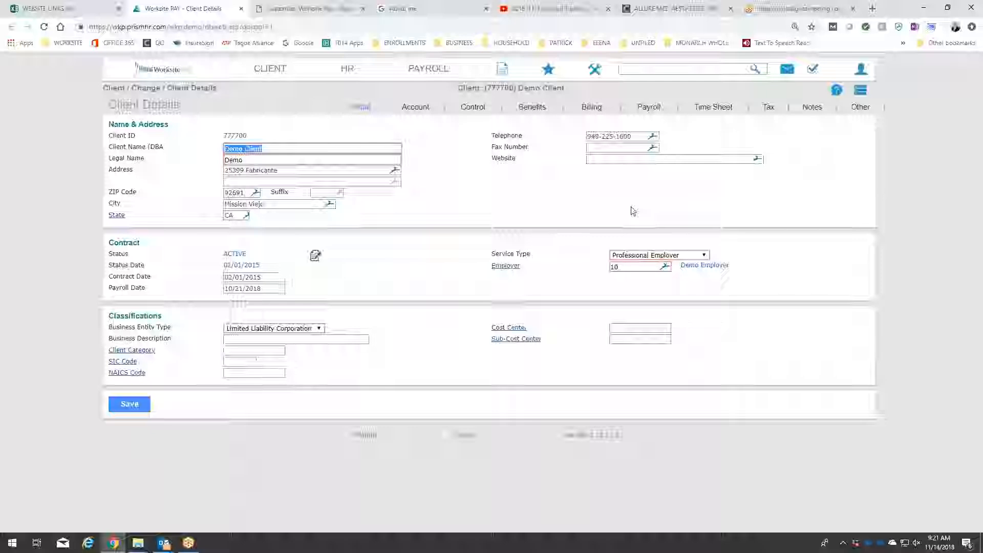
left_click(532, 106)
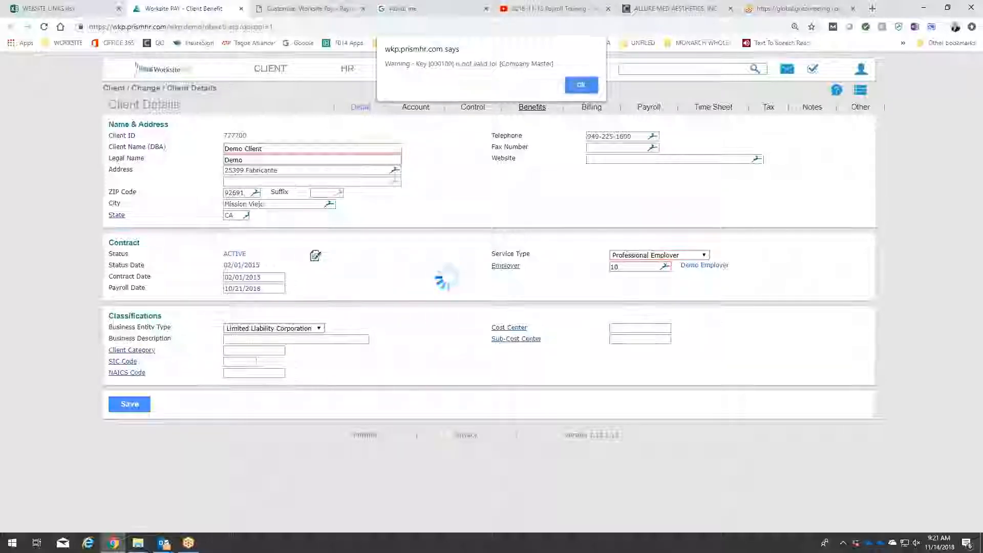
left_click(581, 85)
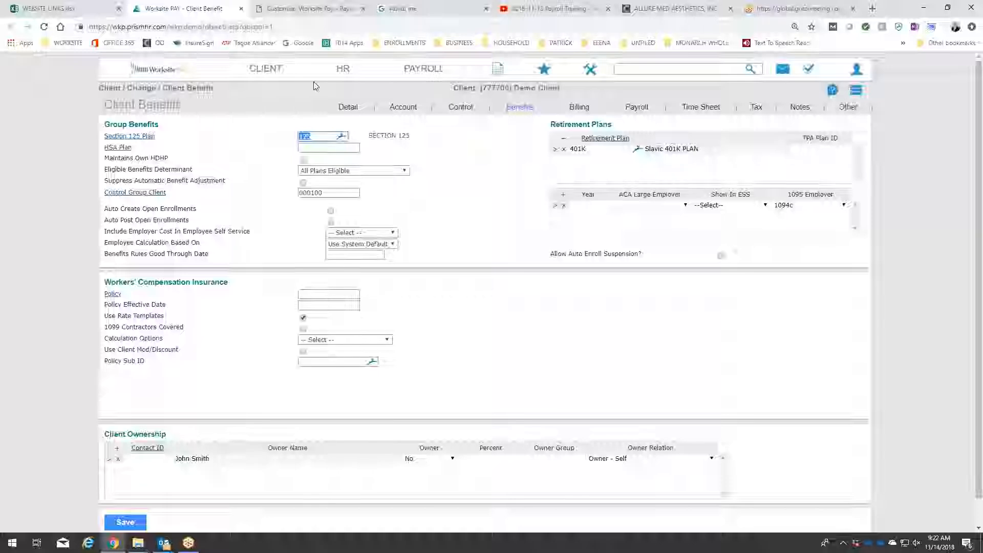
Open the client's Benefit Plan Setup and choose the Flexible Spending plan class with plan 125.
left_click(270, 70)
left_click(163, 149)
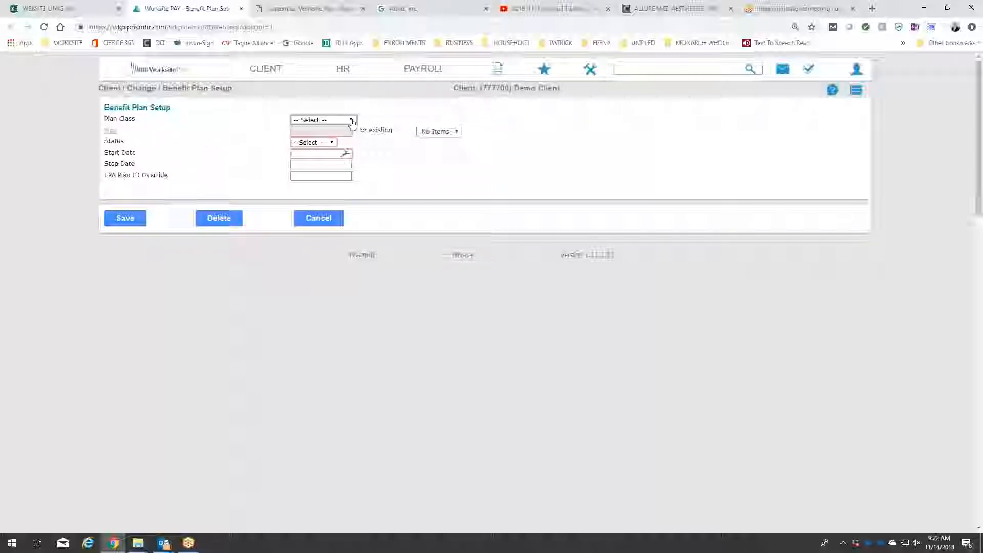
left_click(352, 122)
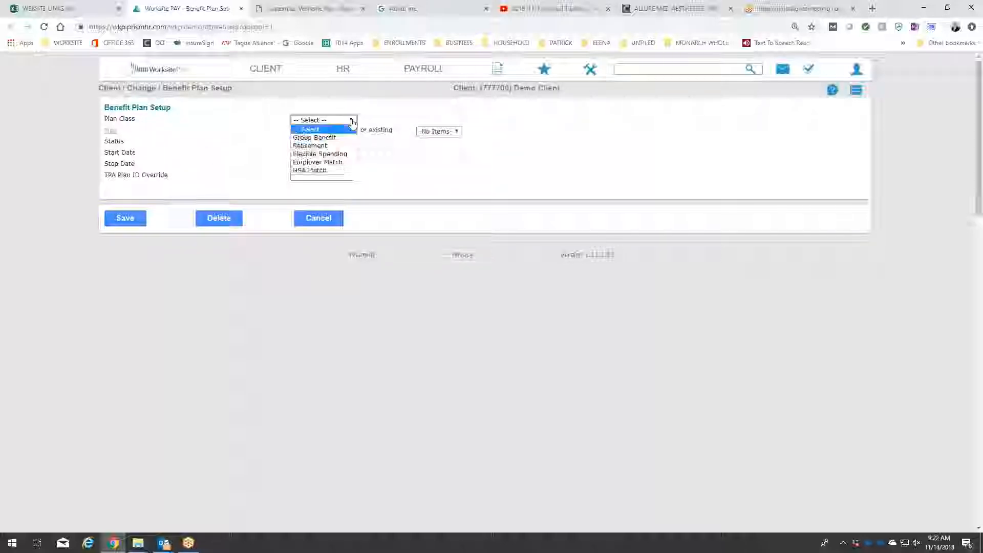
left_click(339, 154)
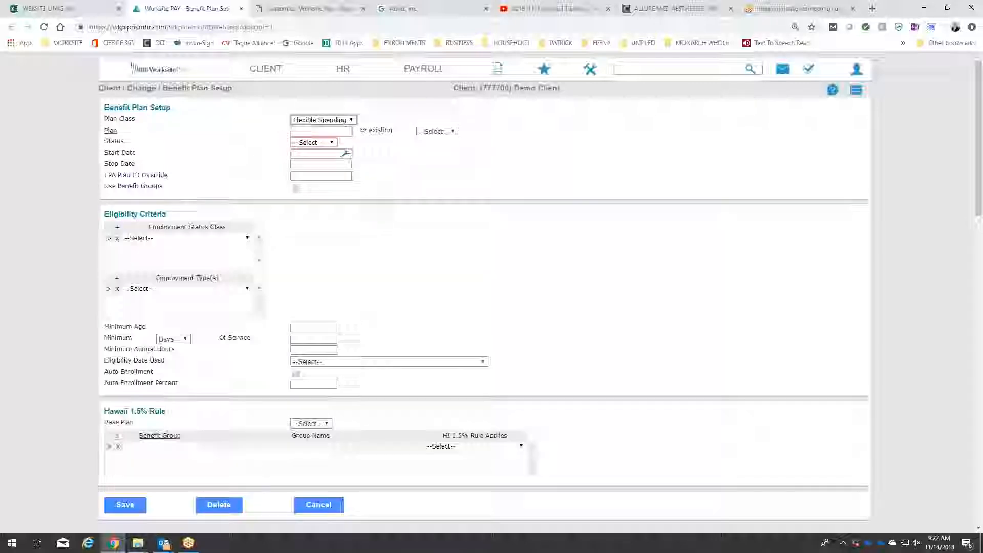
left_click(112, 132)
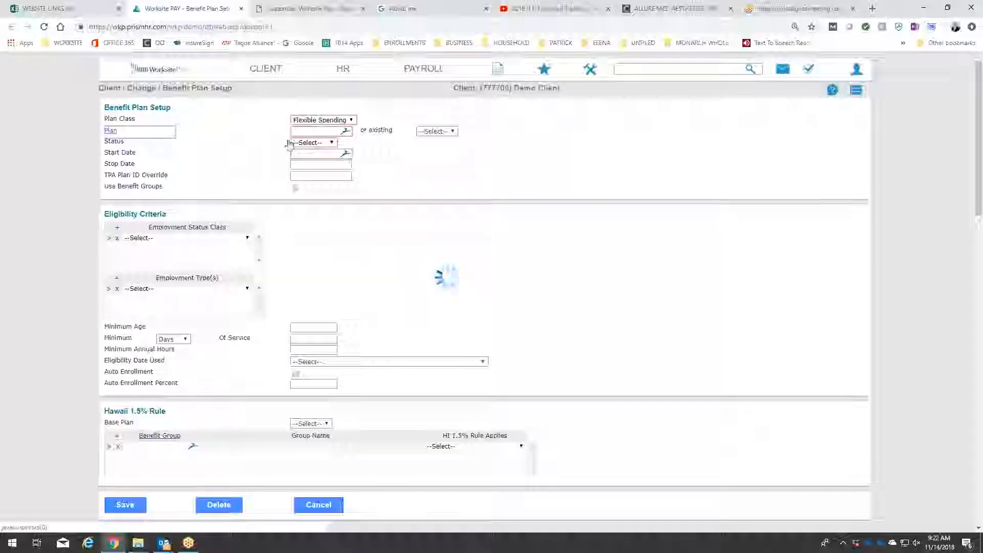
left_click(404, 183)
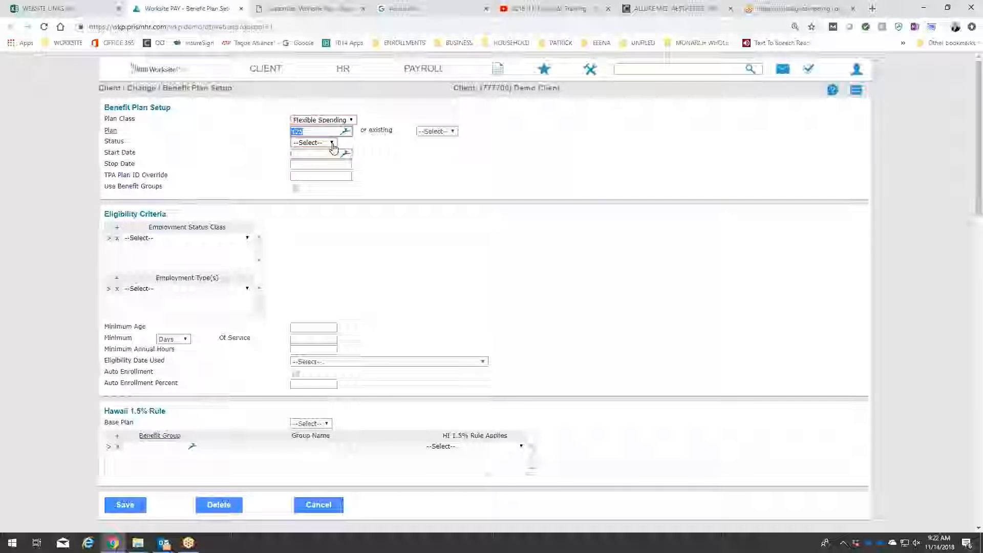
Set the flexible spending plan's status to Active and its start date to 01/01/2018.
left_click(333, 144)
left_click(324, 162)
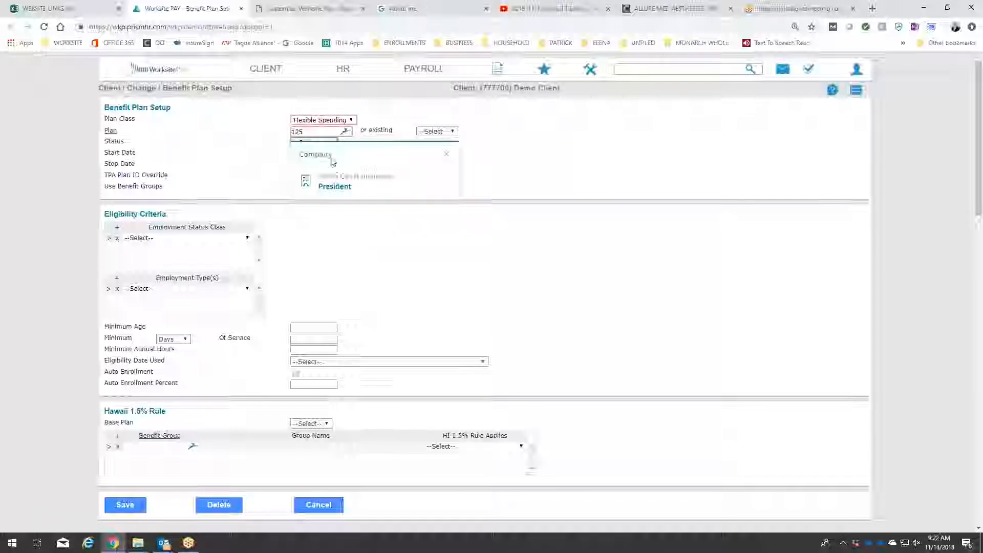
left_click(446, 154)
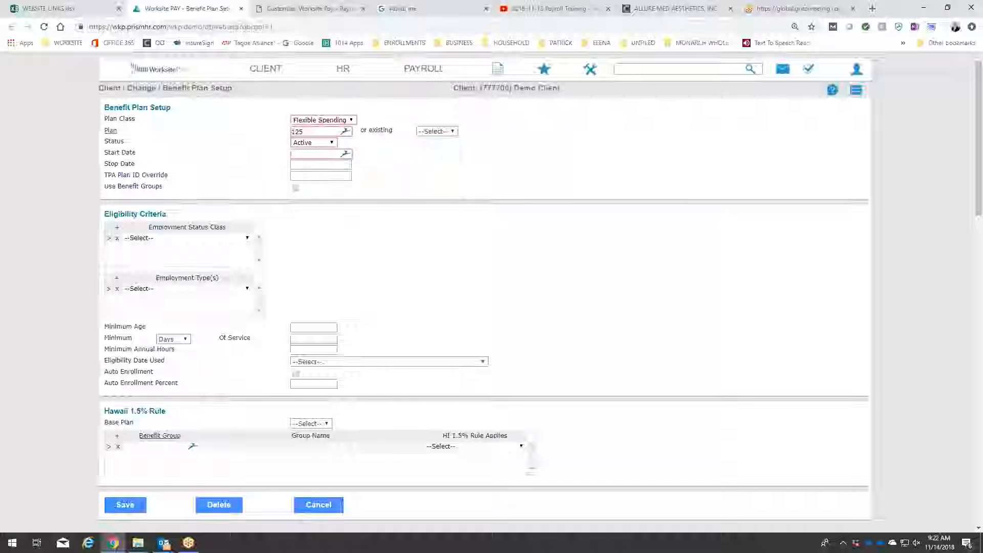
left_click(304, 154)
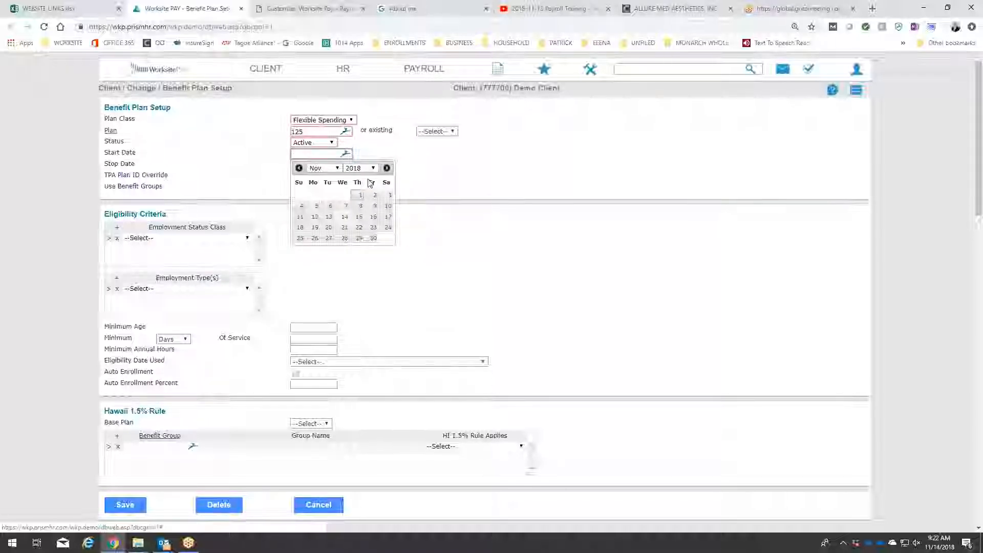
left_click(327, 169)
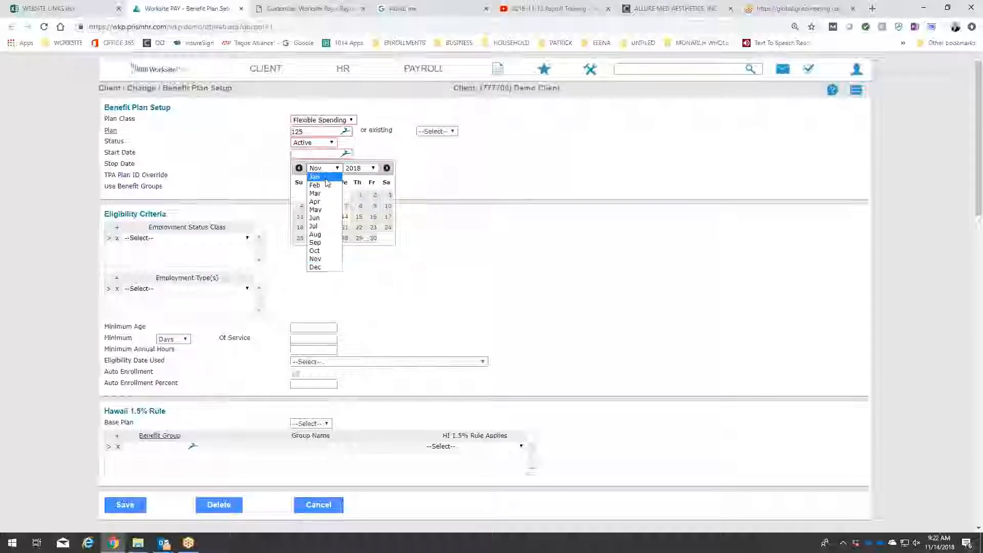
left_click(314, 177)
left_click(313, 196)
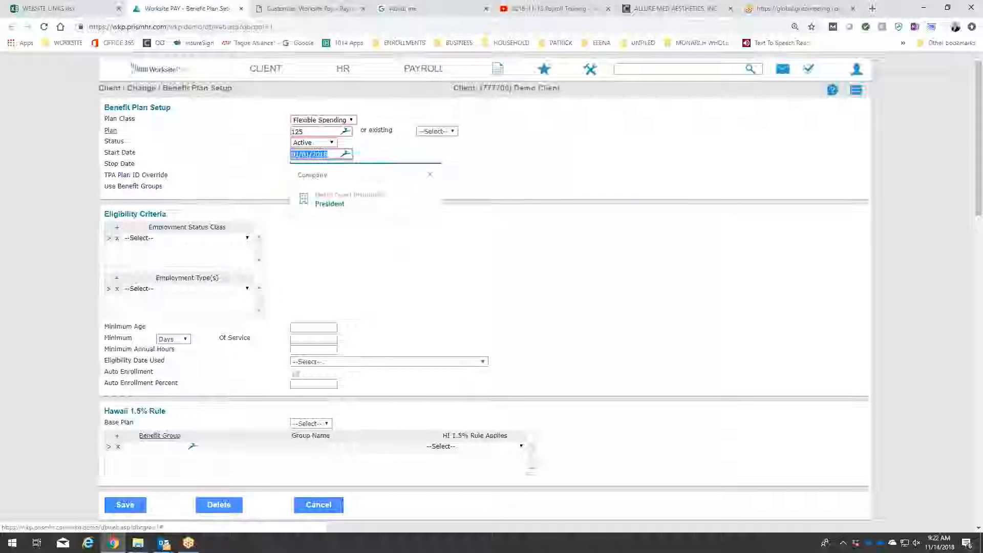
left_click(428, 179)
left_click(338, 167)
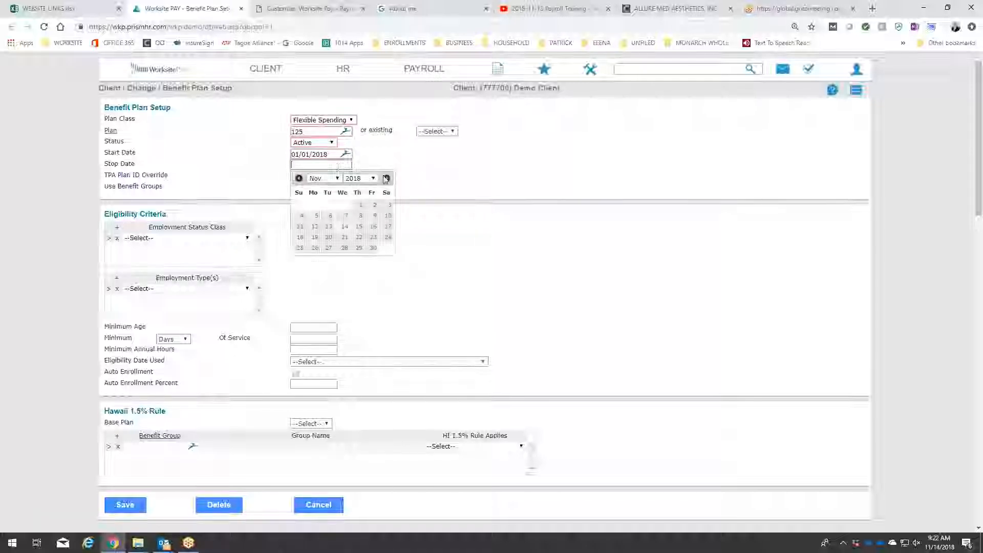
left_click(419, 178)
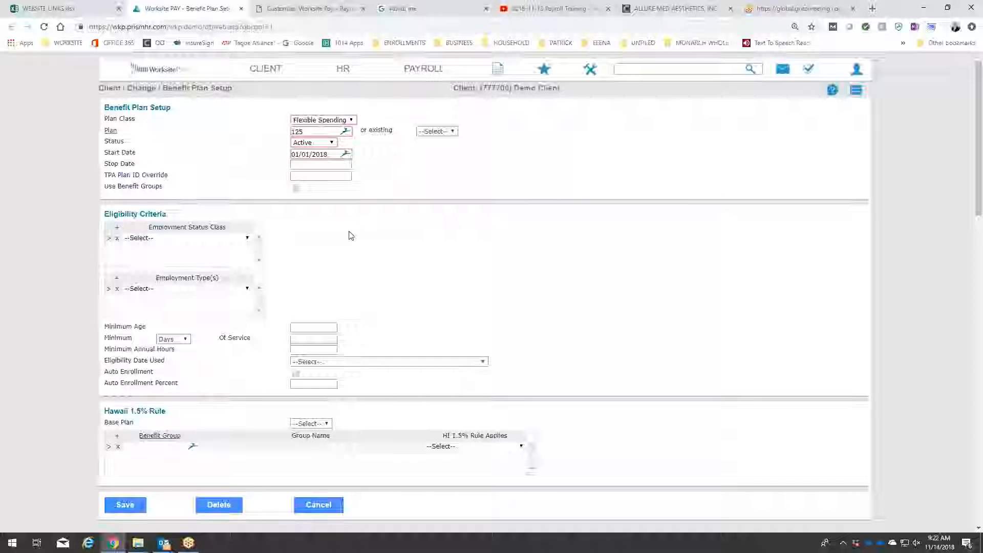
Add Active and On Leave as the employment status classes in the flexible spending plan's eligibility criteria.
scroll(351, 236, "down", 1)
scroll(350, 237, "down", 1)
left_click(187, 186)
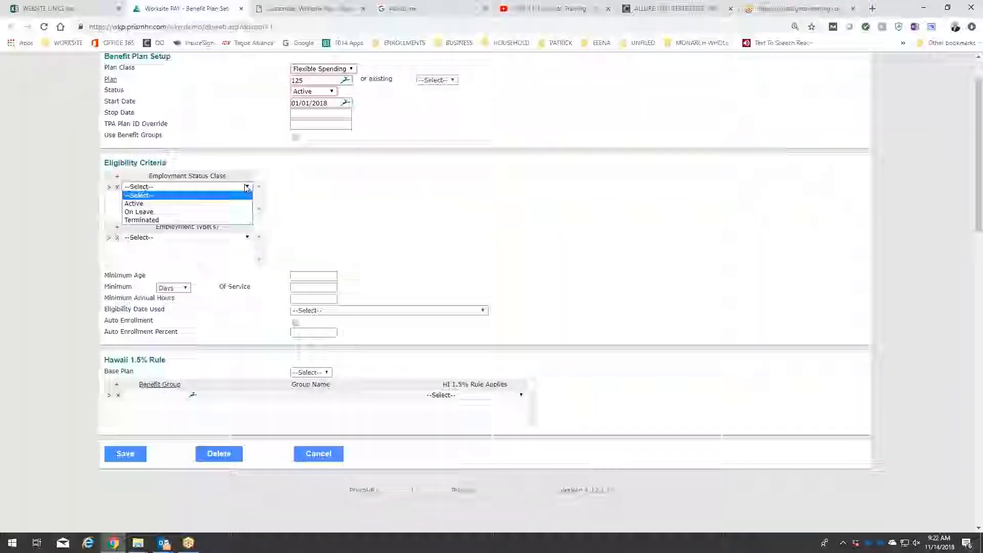
left_click(208, 205)
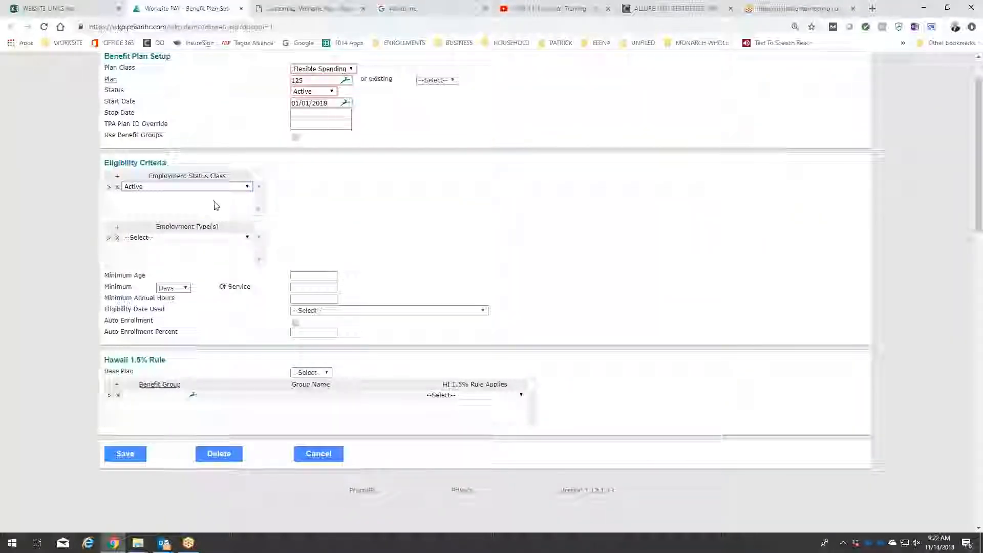
left_click(118, 177)
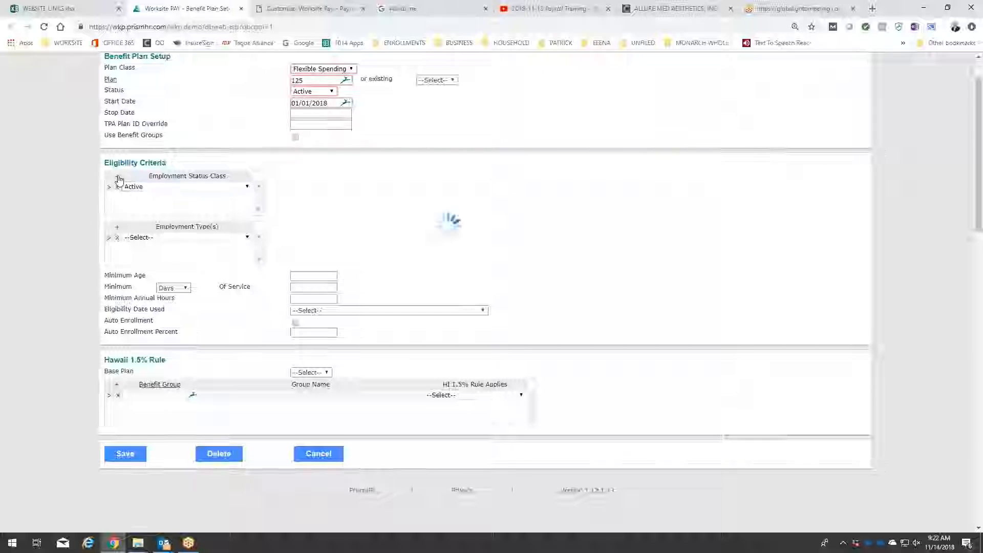
left_click(163, 198)
left_click(161, 221)
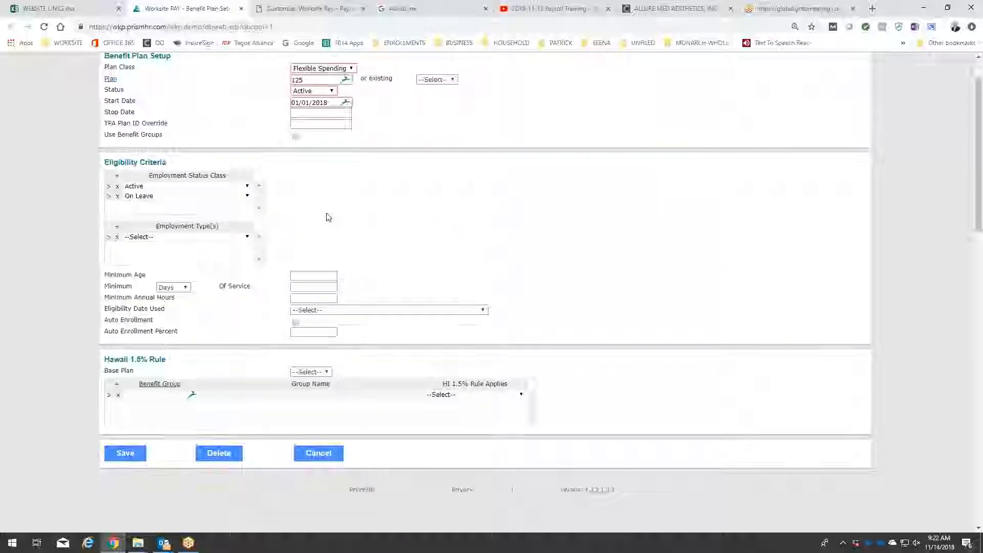
Set the plan's employment type to FULL TIME and its minimum service requirement to 60 days.
scroll(328, 216, "down", 2)
left_click(221, 136)
left_click(223, 152)
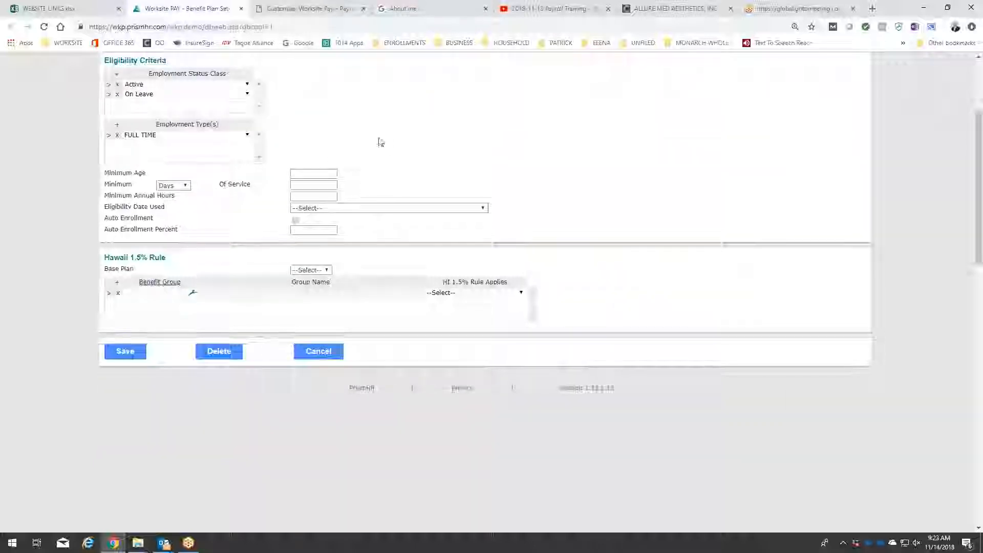
left_click(303, 185)
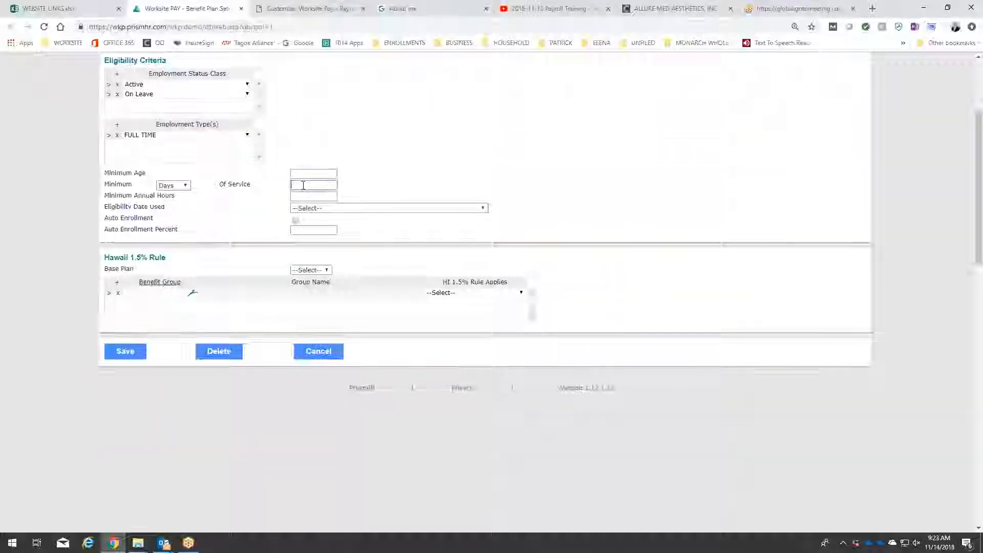
type("60")
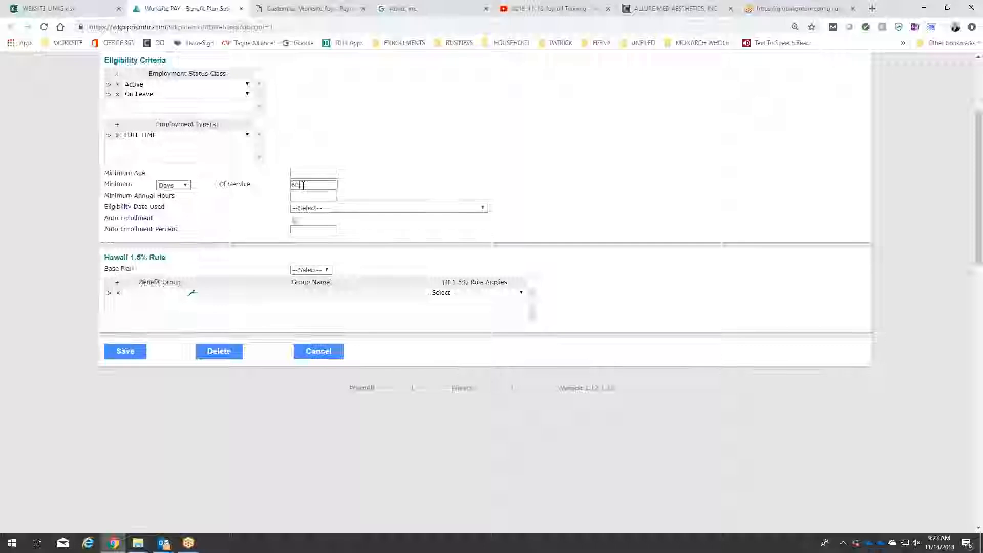
Set the eligibility date used to First of Month after Calculated Date and save the flexible spending plan setup.
left_click(318, 208)
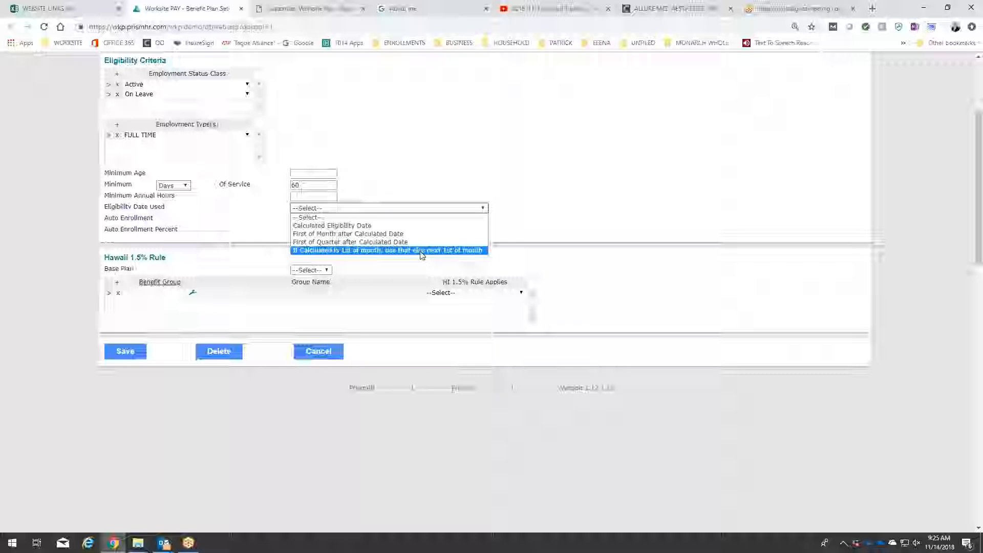
left_click(409, 234)
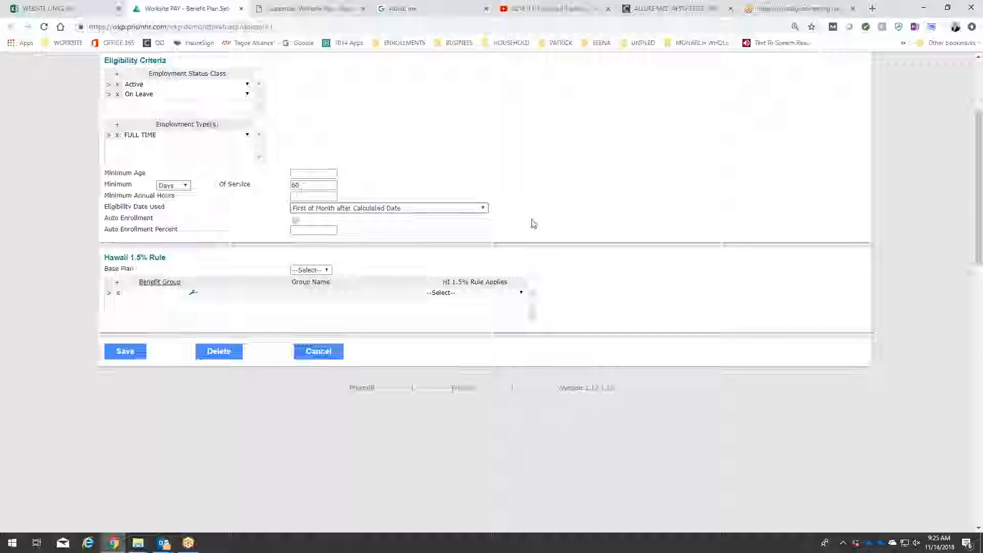
left_click(126, 353)
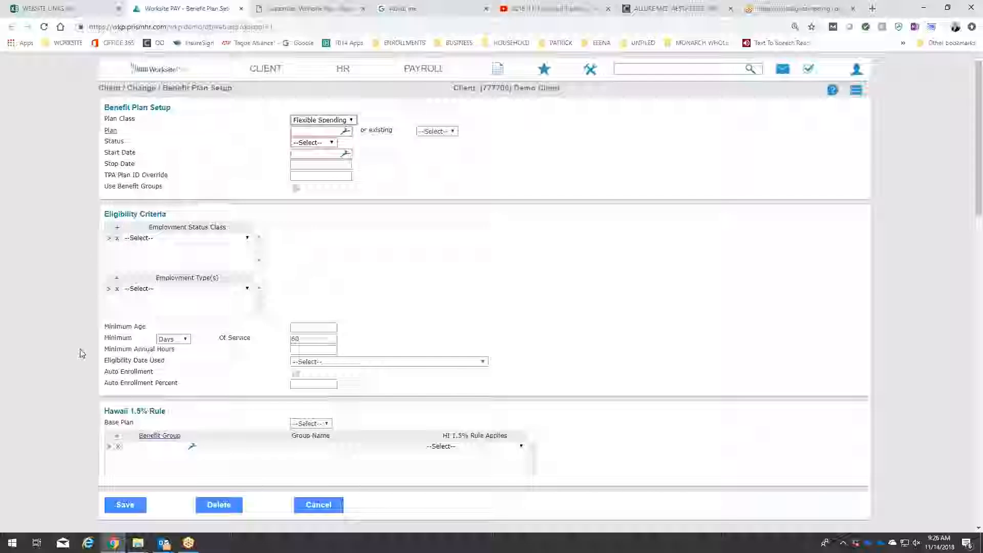
Open the HR Employee Flexible Spending Accounts form and add it to favorites.
left_click(342, 70)
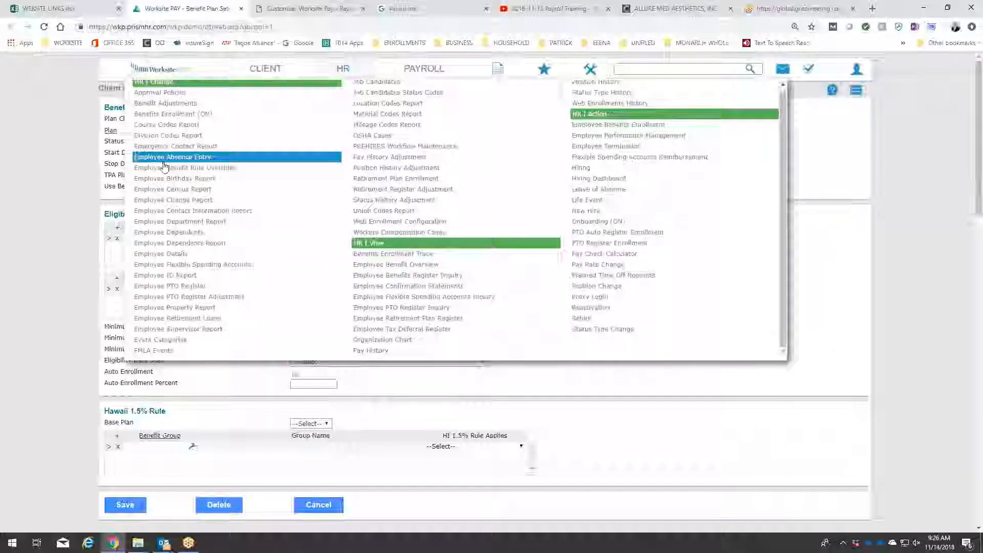
left_click(163, 267)
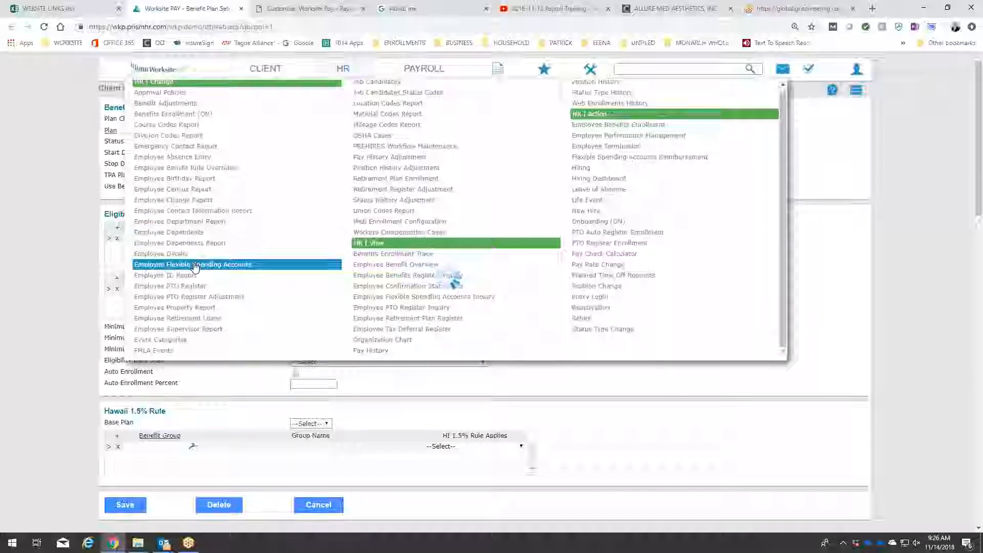
left_click(858, 92)
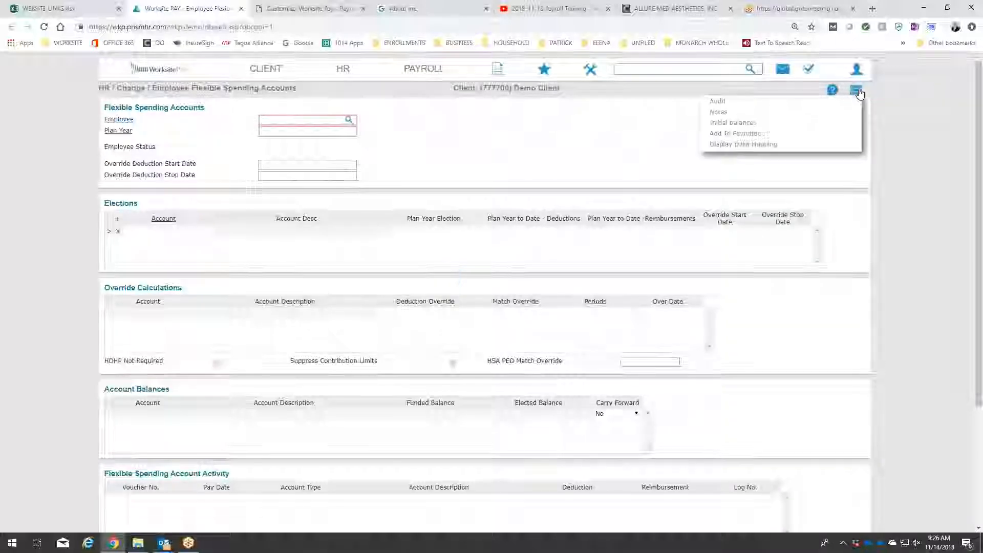
left_click(748, 134)
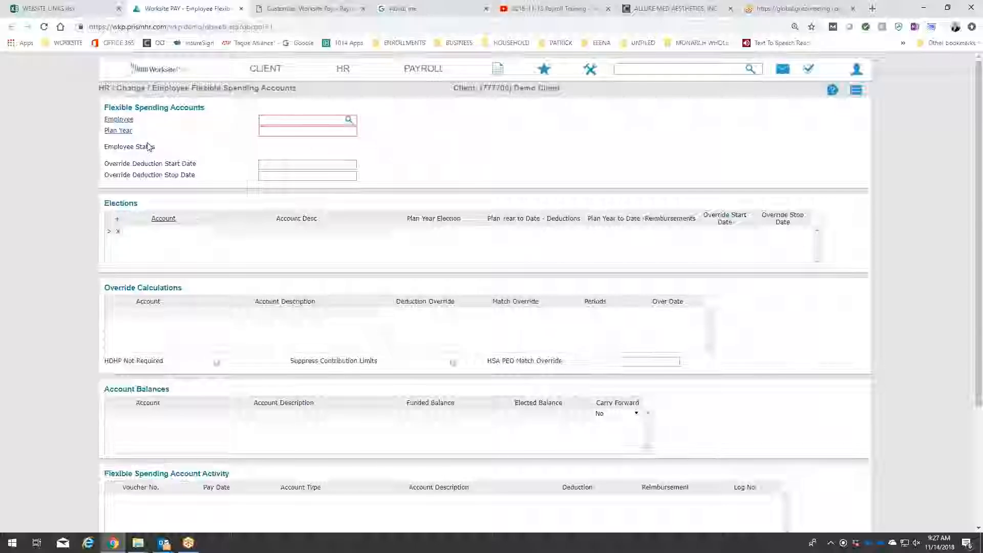
Load the demo receptionist's flexible spending account for the existing 2018 plan year and dismiss the eligibility warning.
left_click(119, 120)
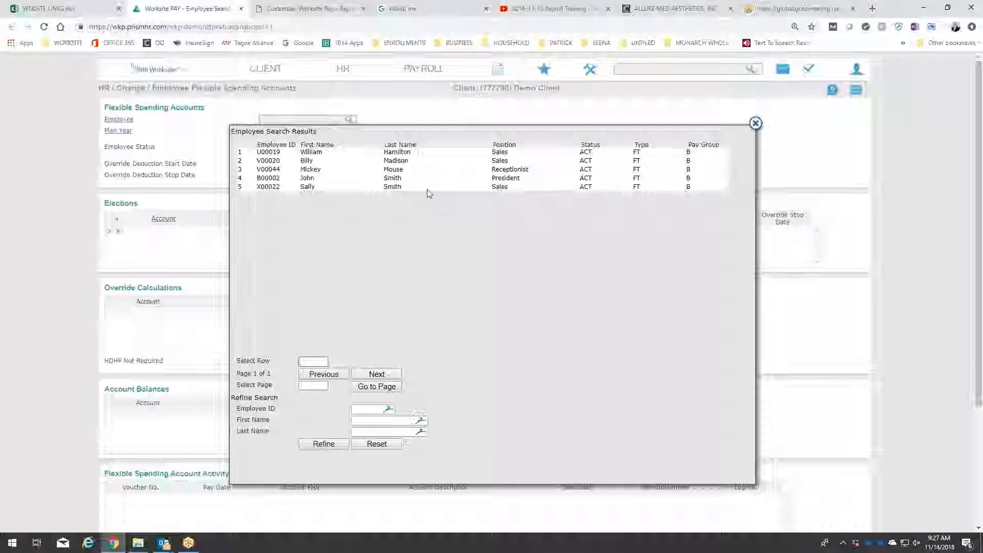
left_click(394, 169)
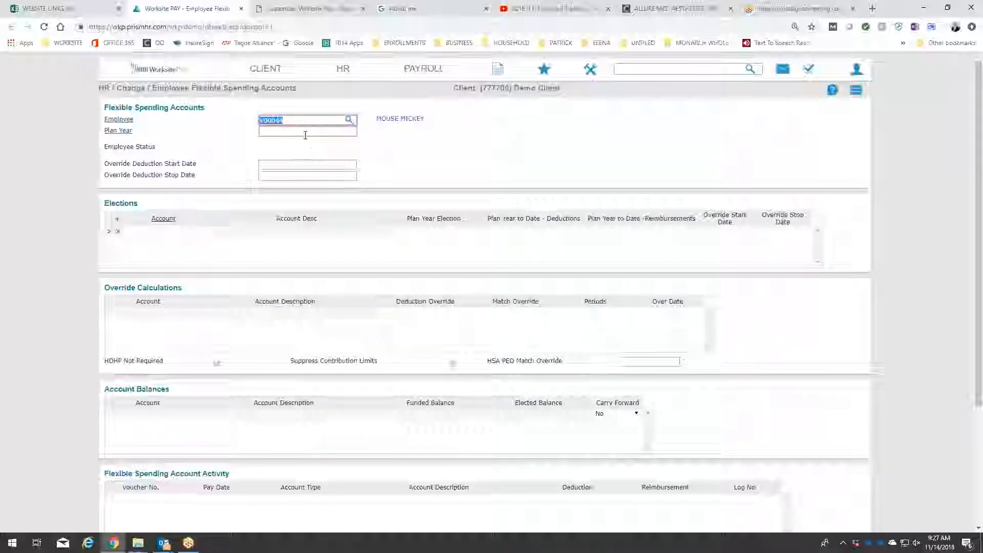
left_click(118, 131)
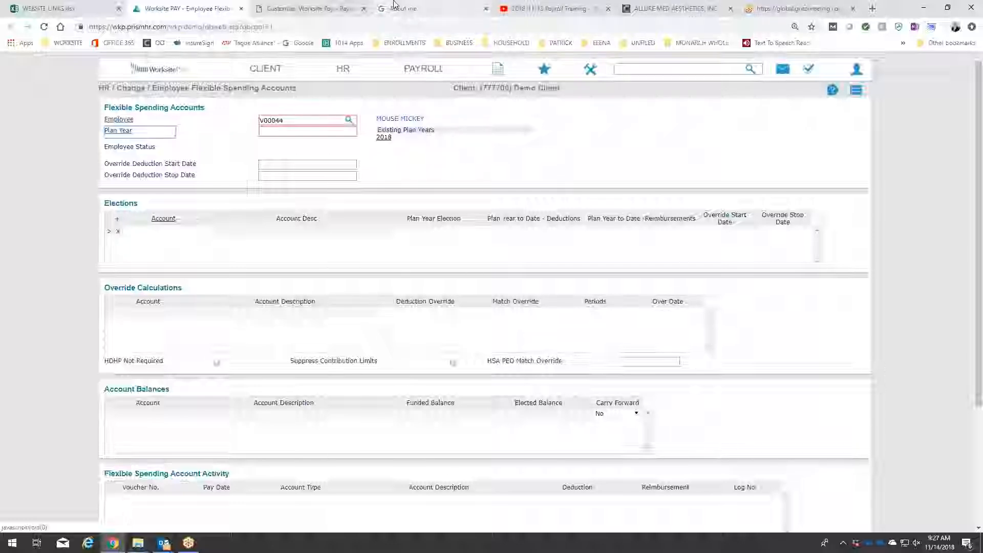
left_click(385, 137)
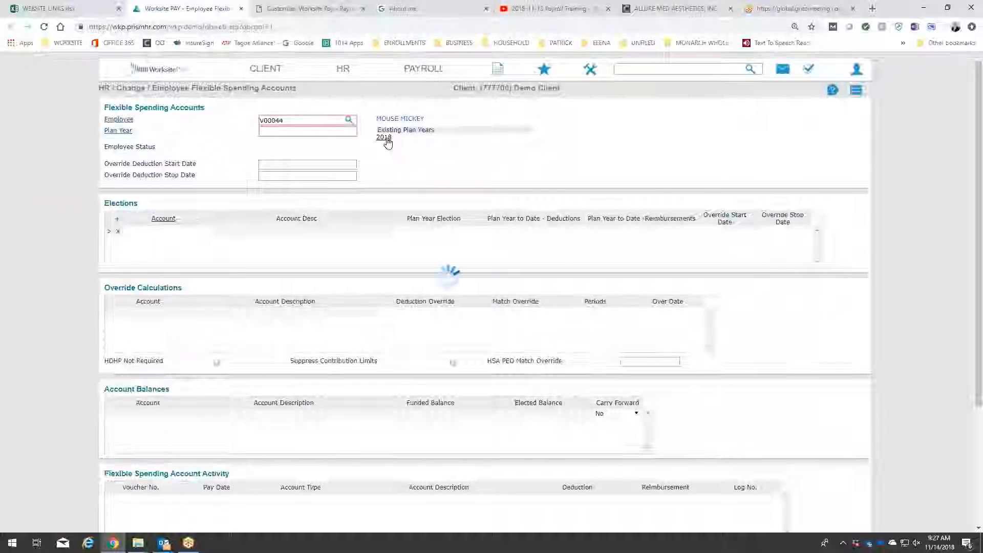
left_click(581, 96)
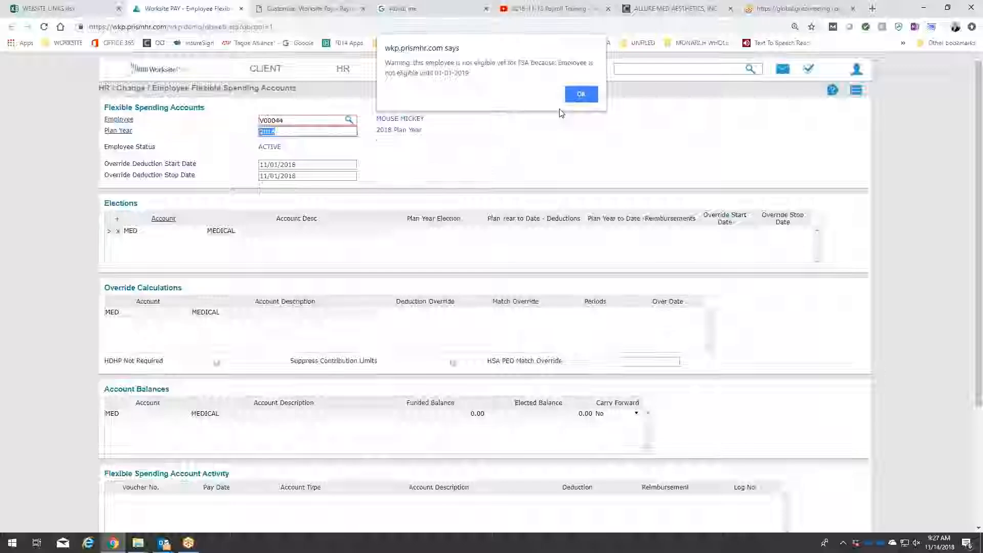
left_click(581, 96)
left_click(395, 165)
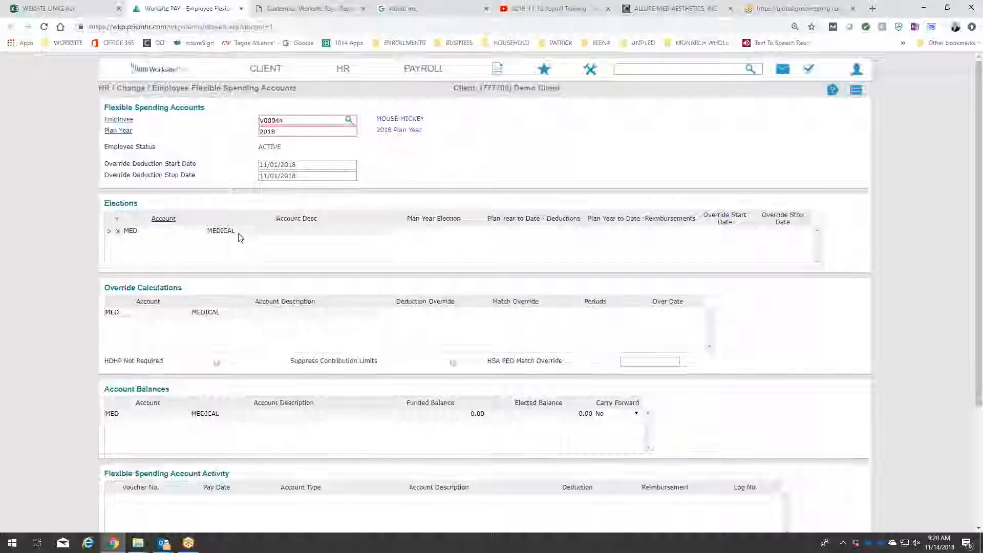
Set the plan year election for the employee's MED medical account to 2000.
left_click(422, 231)
type("2000")
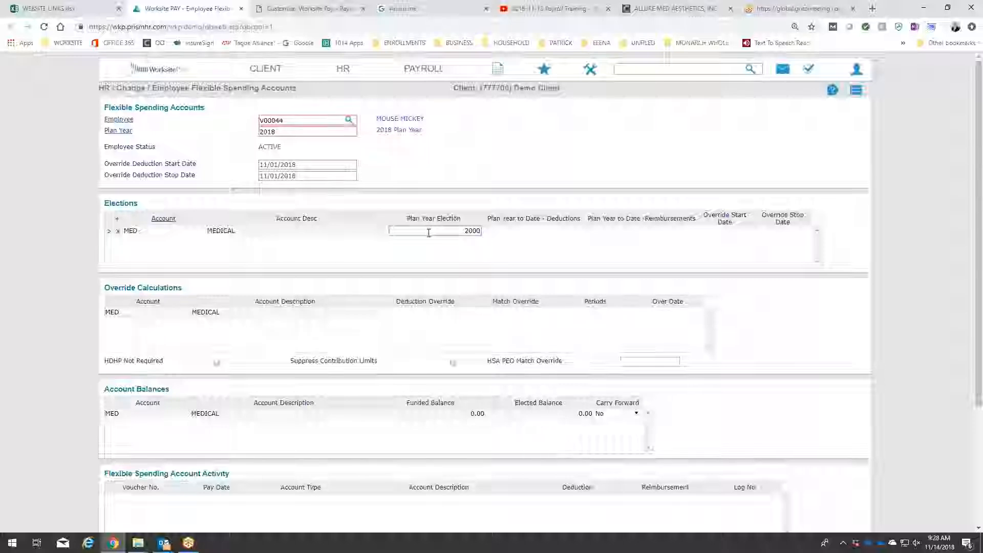
left_click(852, 241)
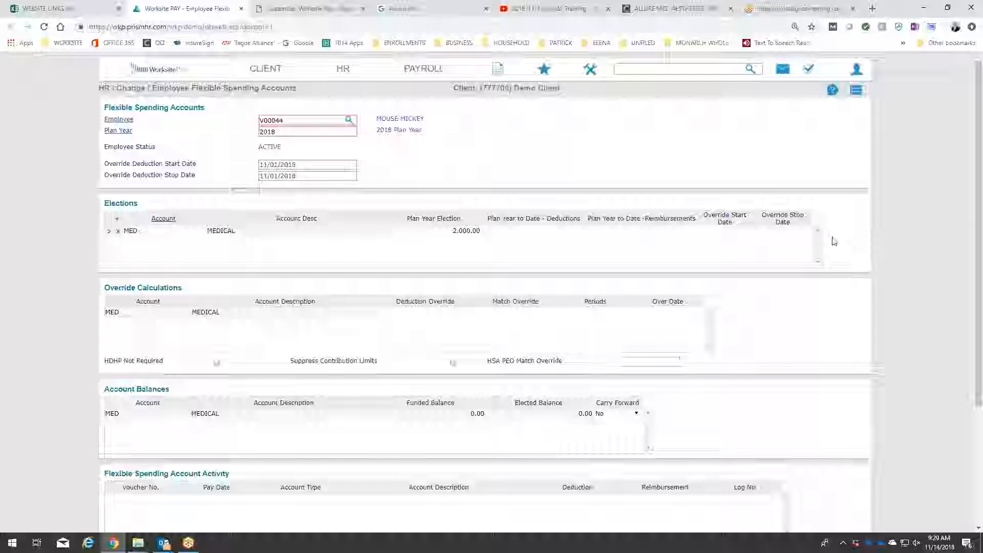
Look up the available FSA account types, keep the MED account and save the employee's flexible spending record.
left_click(164, 222)
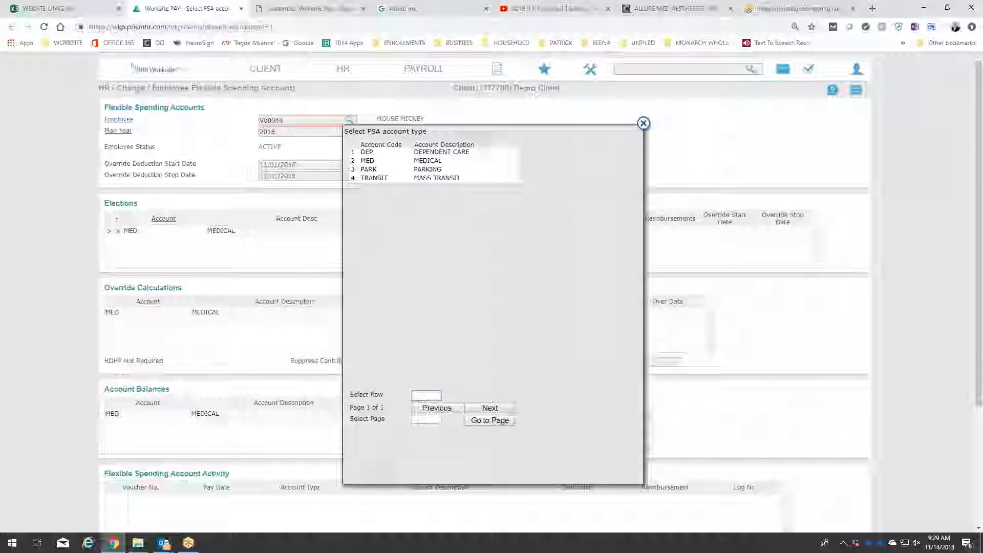
left_click(643, 124)
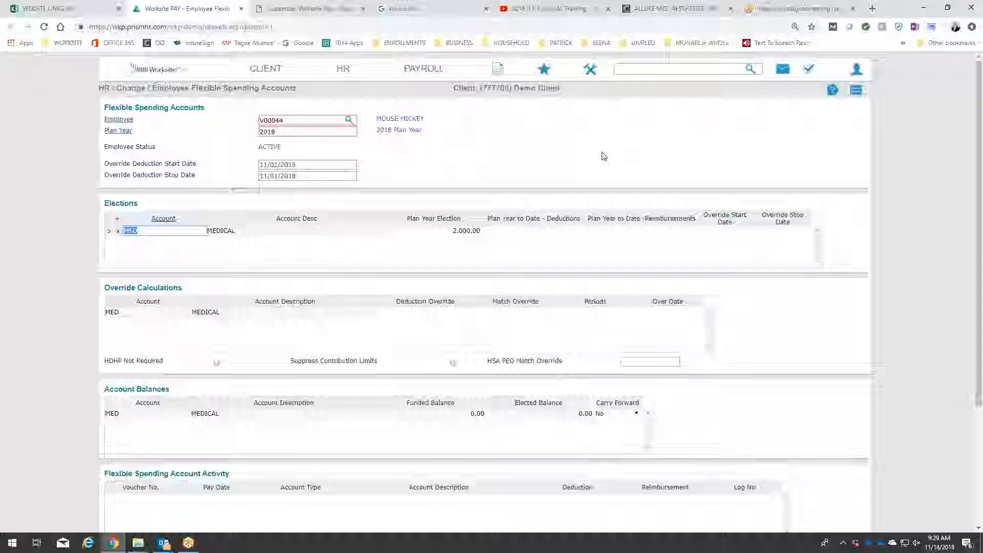
scroll(608, 174, "down", 3)
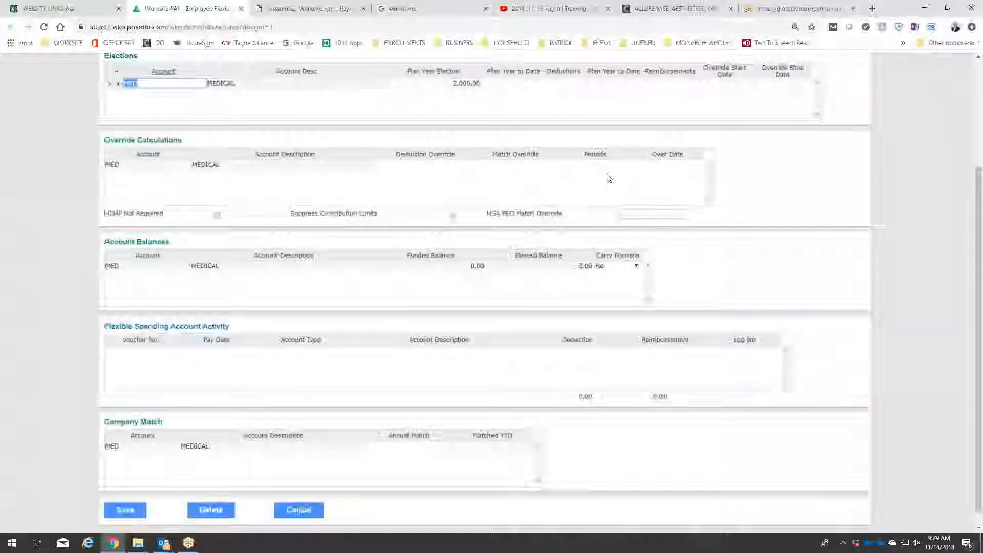
left_click(126, 494)
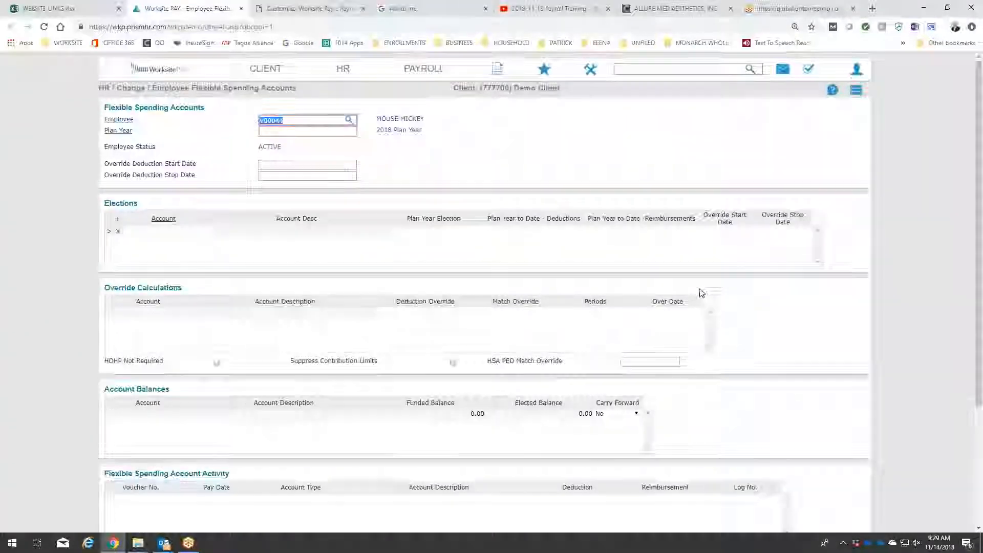
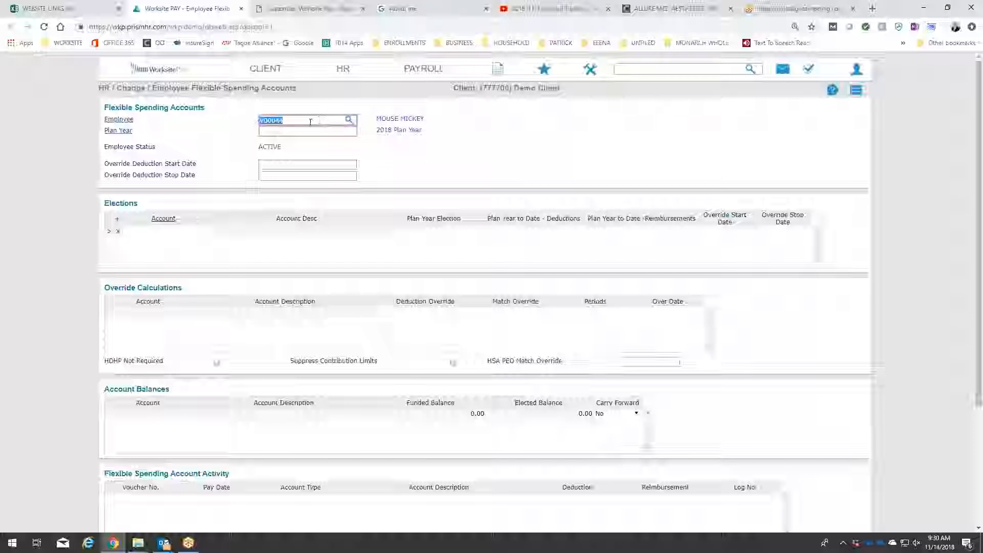
Look up the client's employee list, close it, and list the demo receptionist's existing flexible spending plan years.
left_click_drag(305, 122, 196, 119)
left_click(401, 134)
left_click(117, 120)
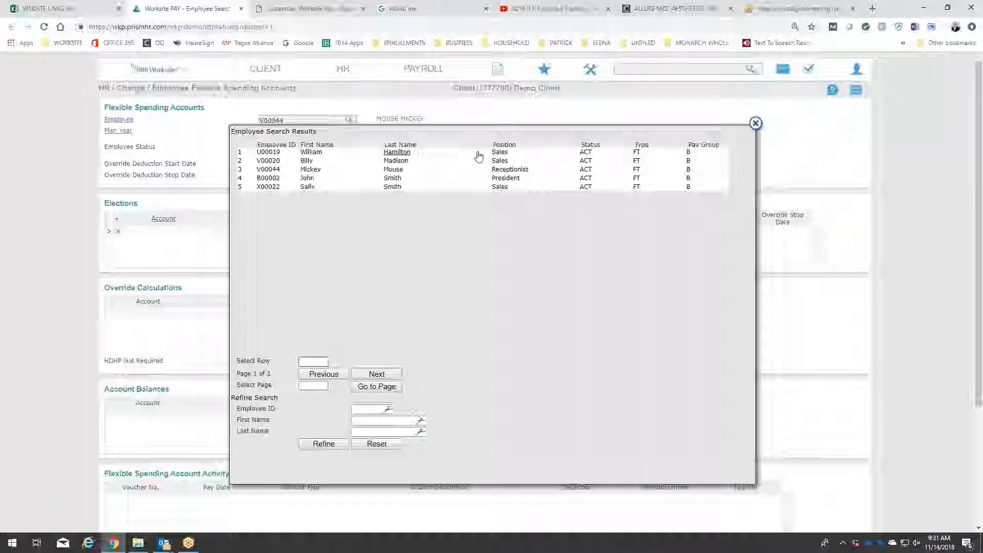
left_click(756, 123)
left_click(125, 132)
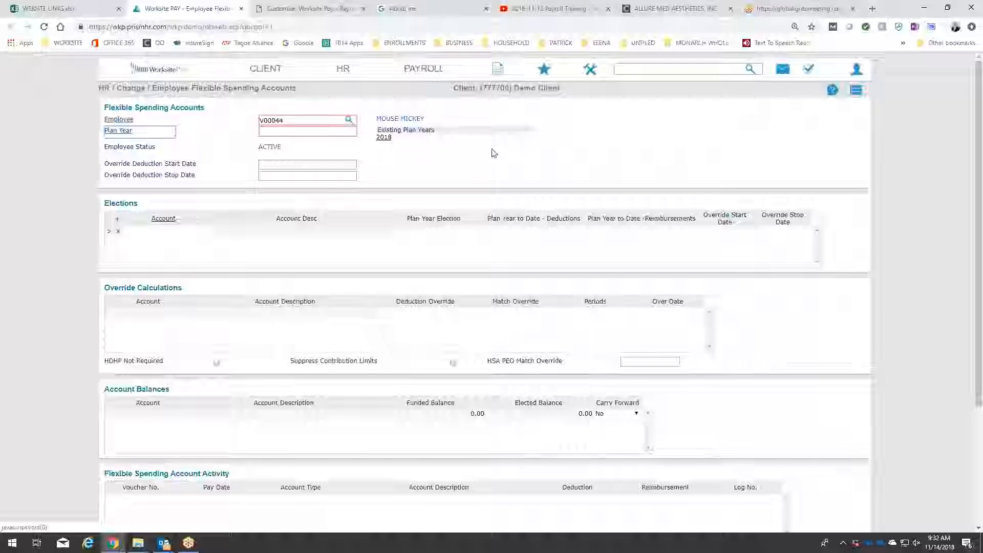
Open the system-level Section 125 Plan Years form.
left_click(859, 91)
left_click(589, 70)
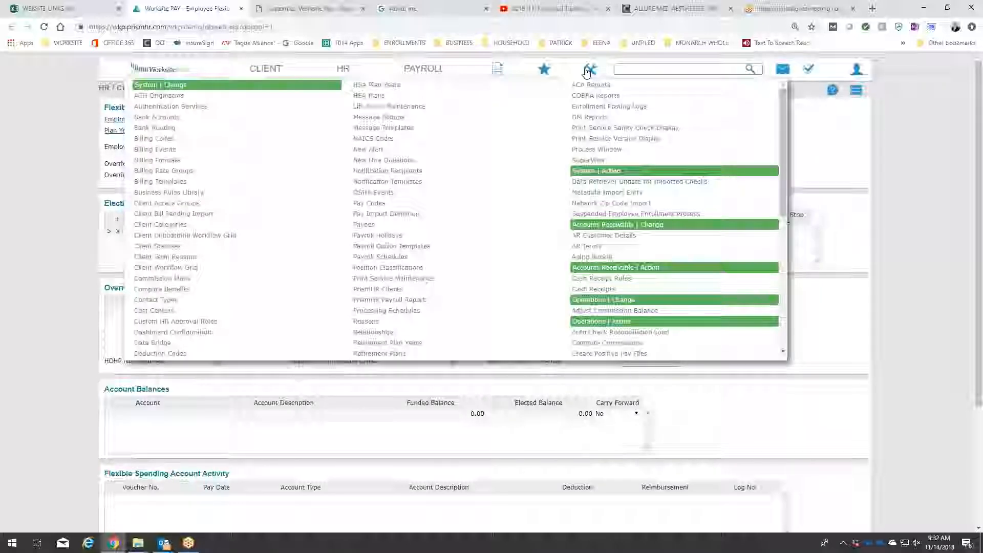
scroll(489, 212, "down", 2)
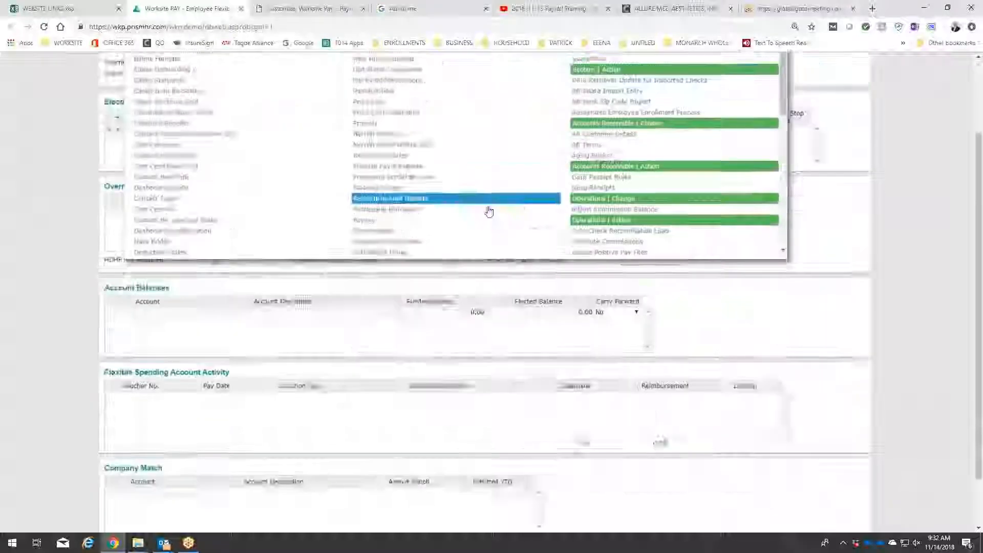
scroll(489, 211, "up", 4)
left_click(588, 66)
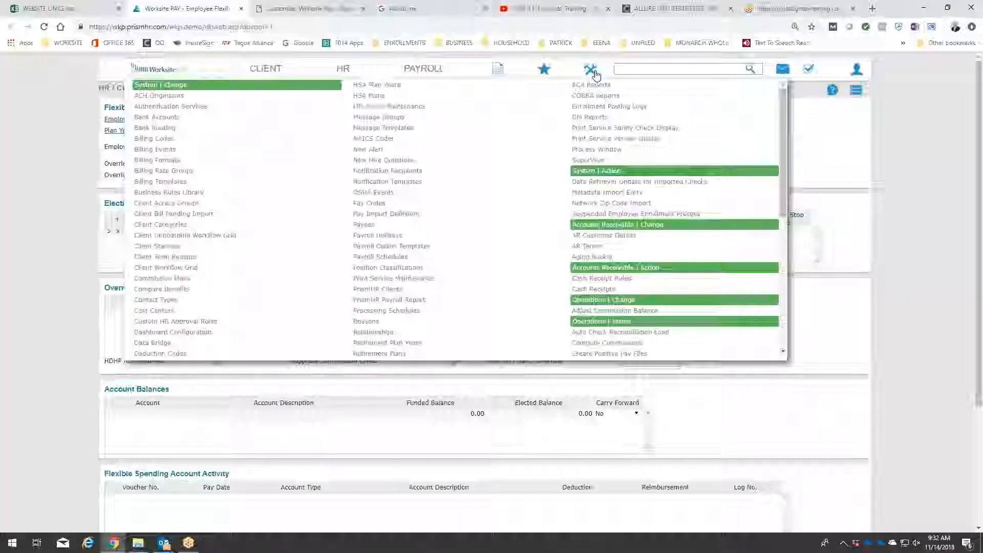
scroll(322, 181, "down", 5)
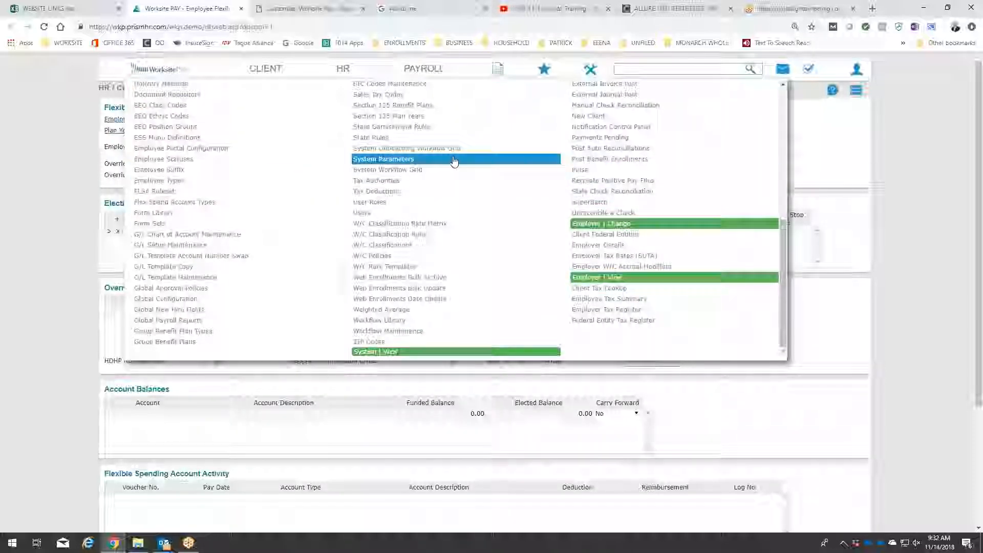
left_click(443, 117)
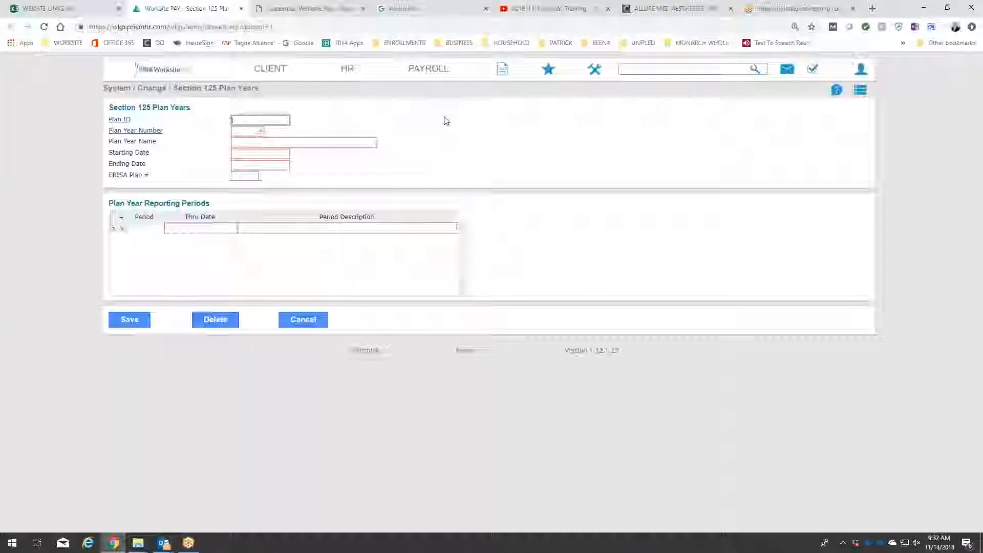
left_click(861, 94)
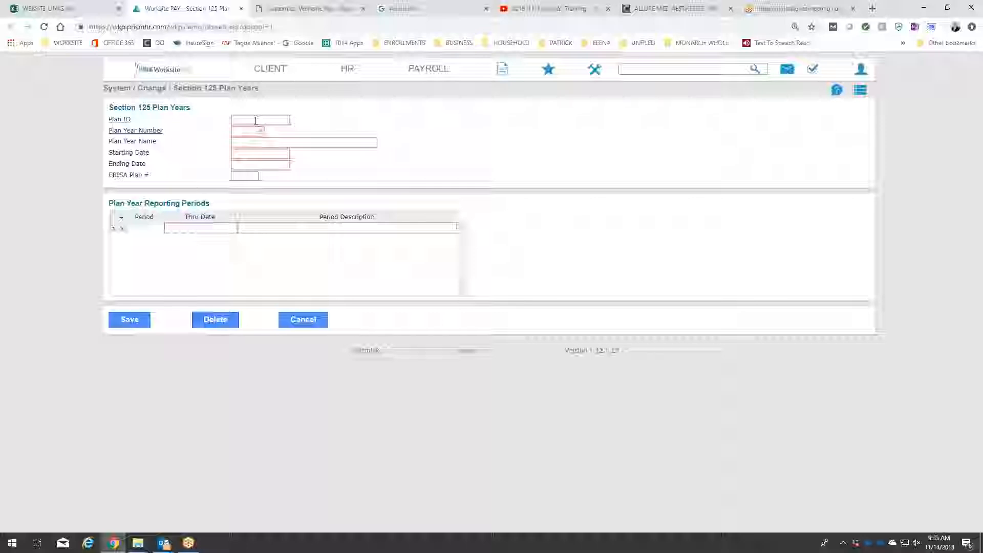
Try to enter 125-Jan as the plan ID for a Section 125 plan year and dismiss the resulting message.
left_click(255, 121)
type("125-")
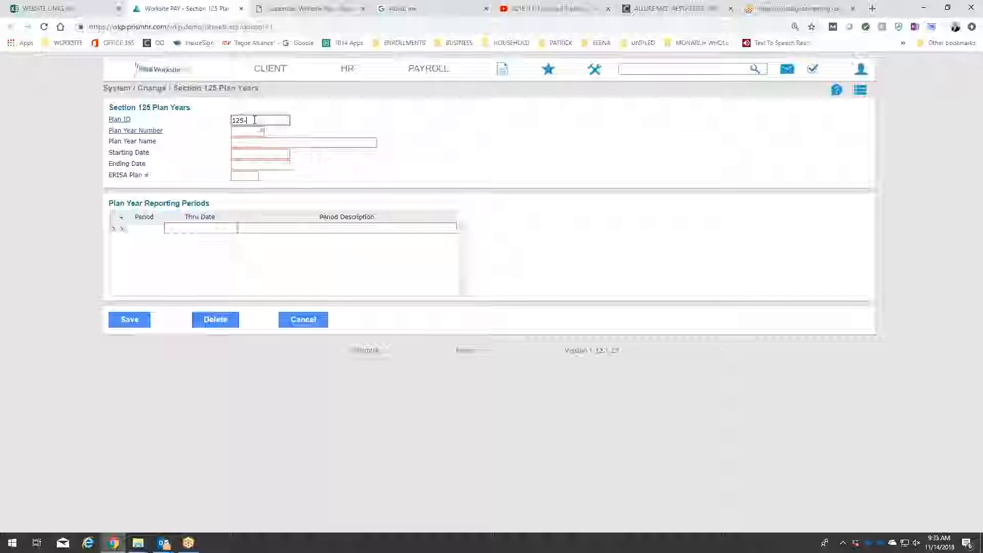
type("01")
type("Ja")
type("n")
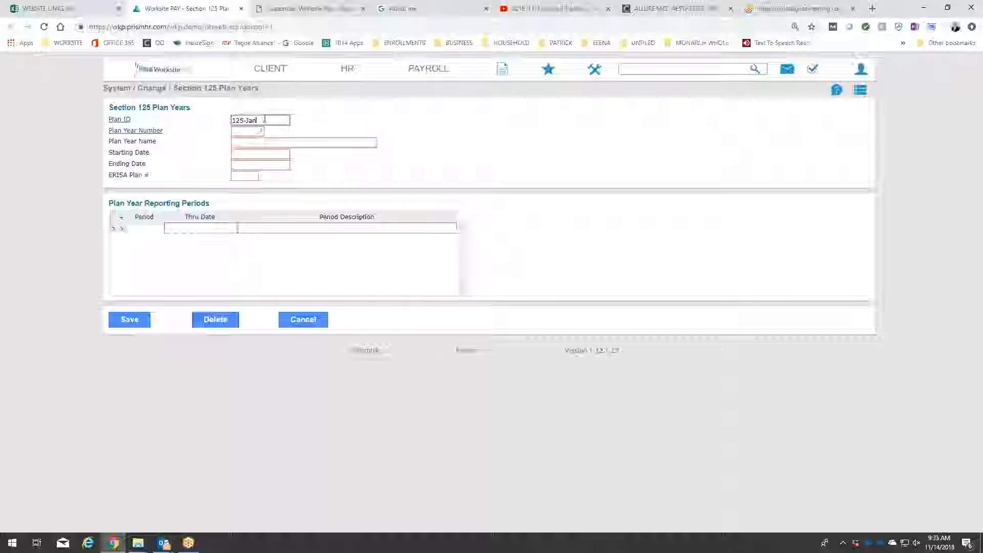
left_click(594, 71)
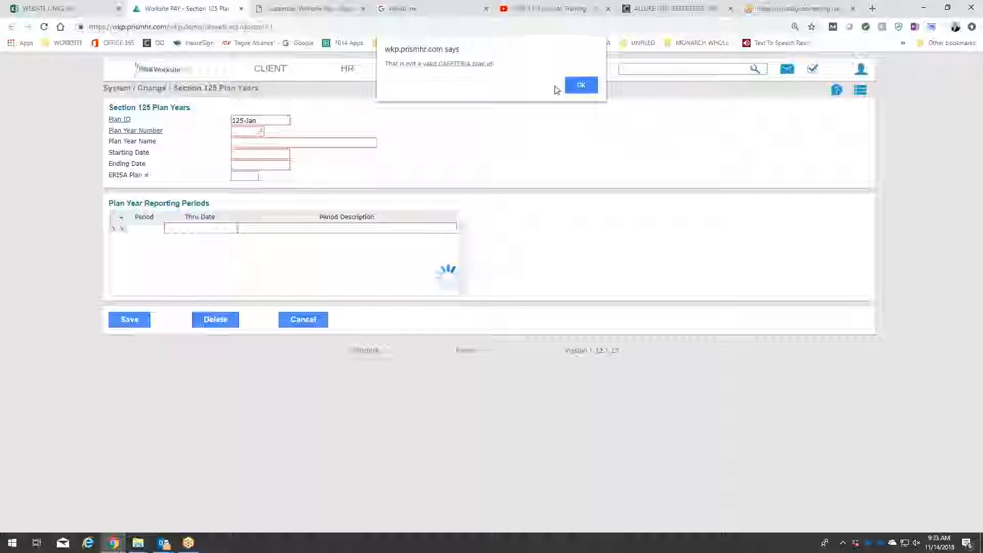
left_click(580, 85)
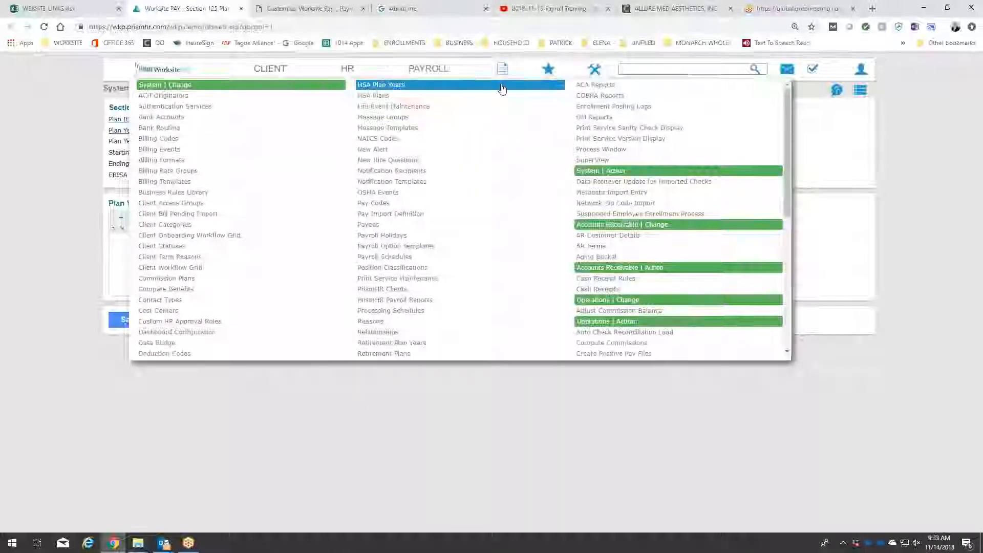
Open the Section 125 Benefit Plans form and enter 125-Jan as the plan ID.
scroll(461, 128, "down", 6)
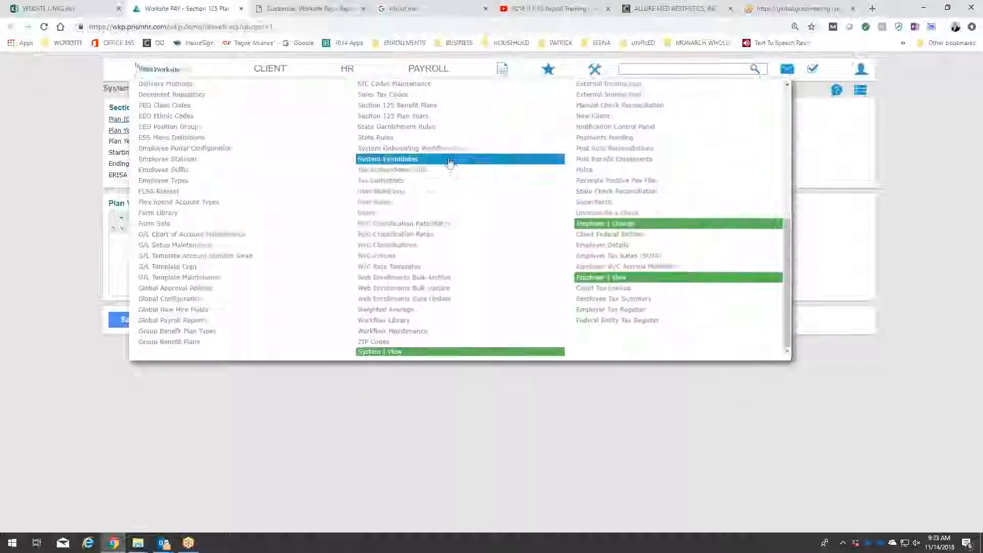
scroll(447, 166, "up", 3)
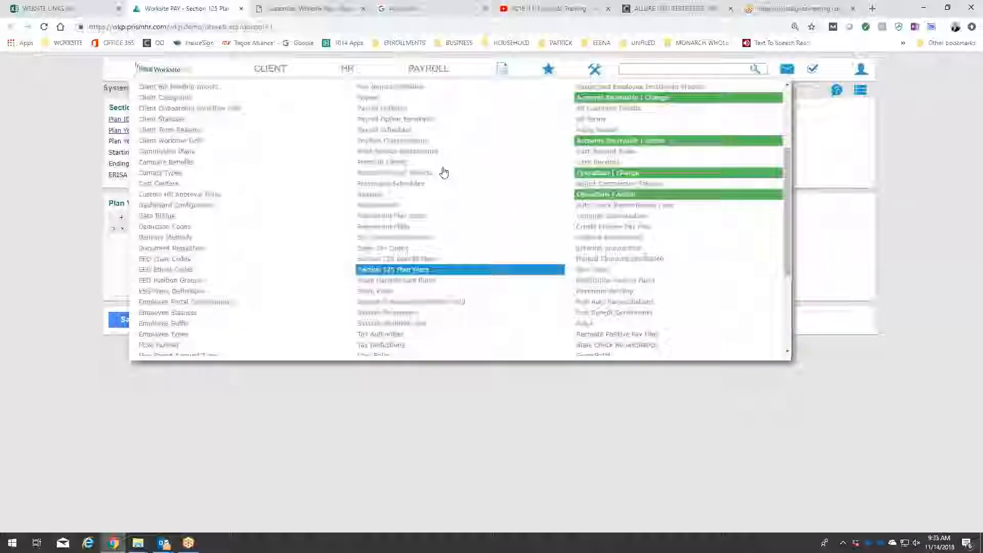
left_click(421, 261)
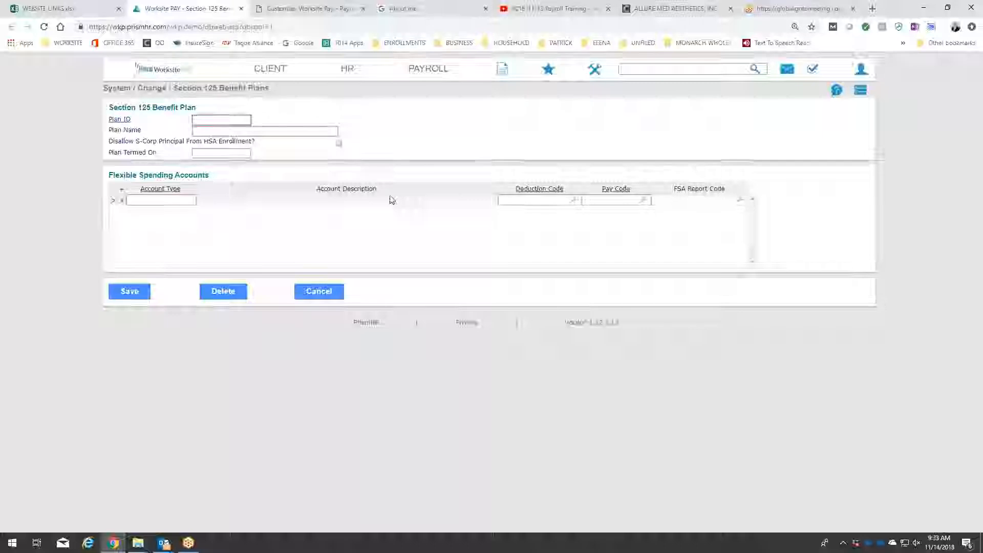
left_click(220, 121)
type("125")
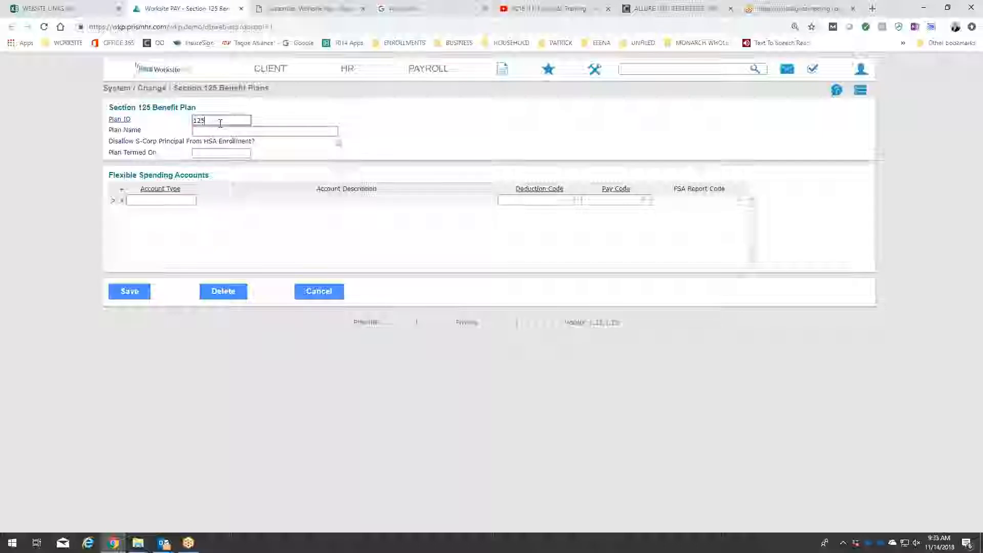
type("-Jan")
key("Tab")
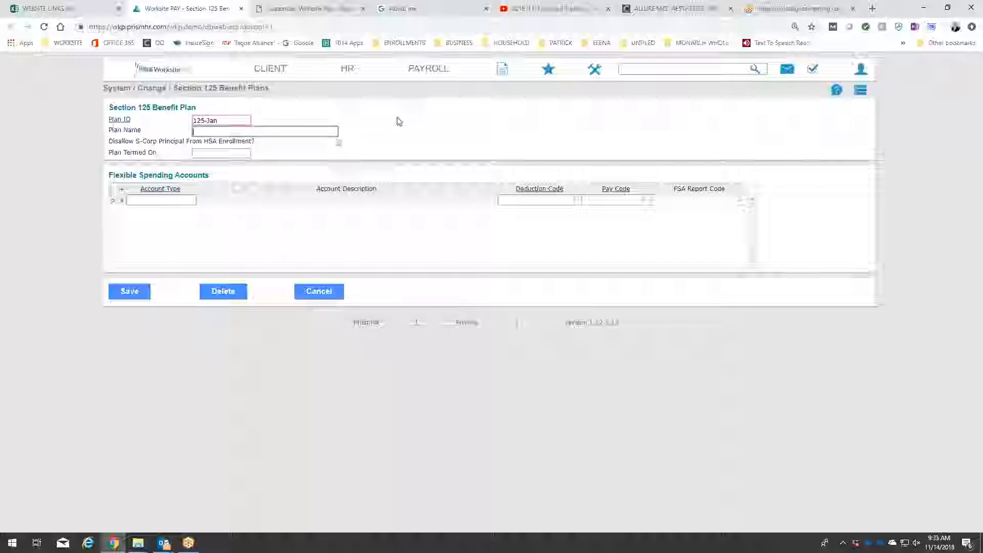
Enter "Section 125 Begins" as the benefit plan's name.
type("Section 125 B")
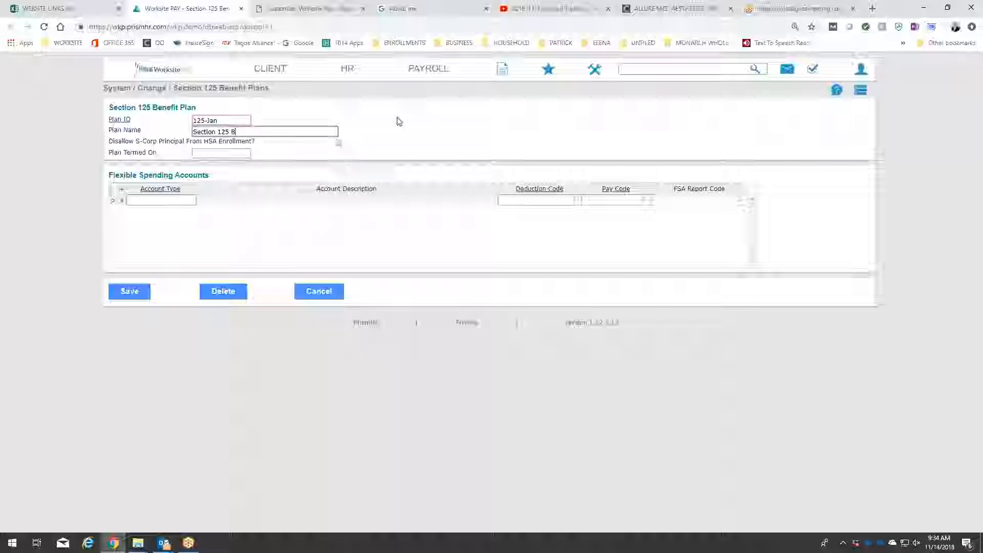
type("egins")
key("BackSpace")
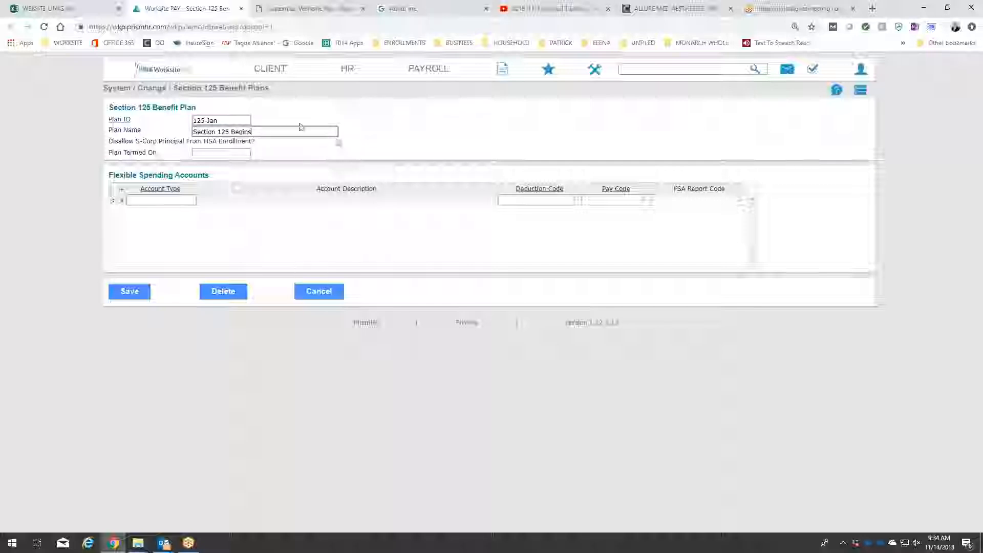
Replace the benefit plan's ID with a February version, 125-Feb, and retype the month in capitals as FEB.
left_click(234, 121)
key("BackSpace")
type("Feb")
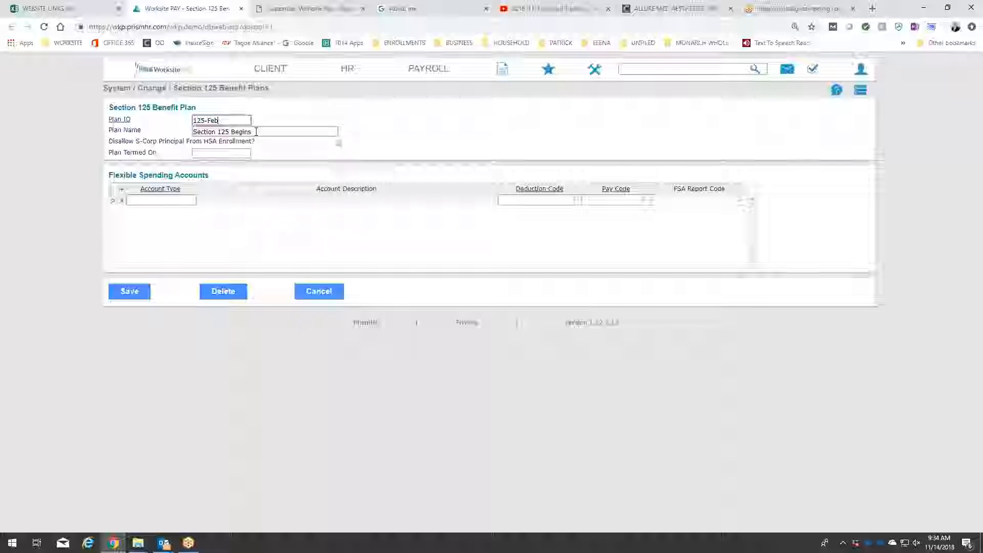
key("BackSpace")
key("BackSpace")
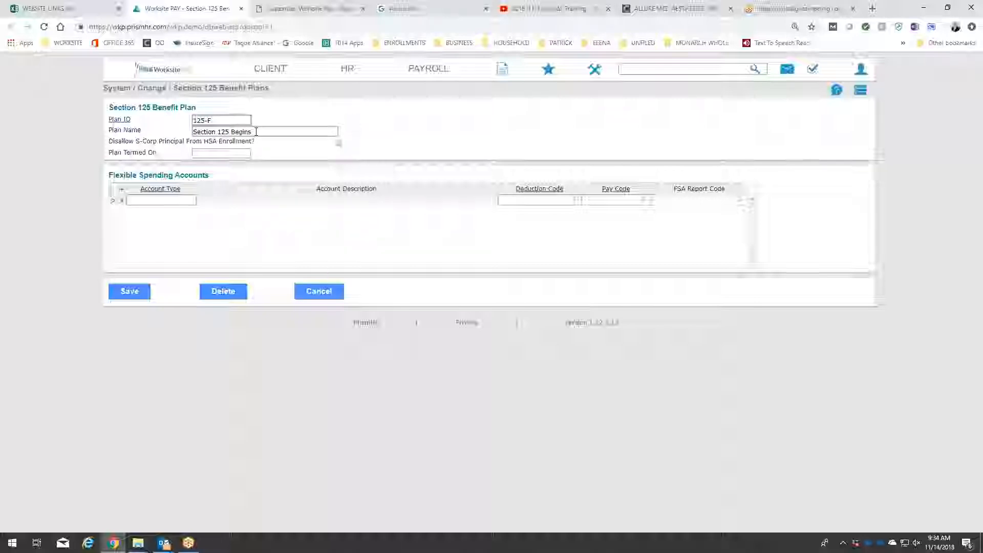
type("FEB")
Set the benefit plan's ID to 125-JAN and complete its name as "Section 125 Begins January".
key("Delete")
key("Delete")
left_click(207, 120)
left_click(270, 133)
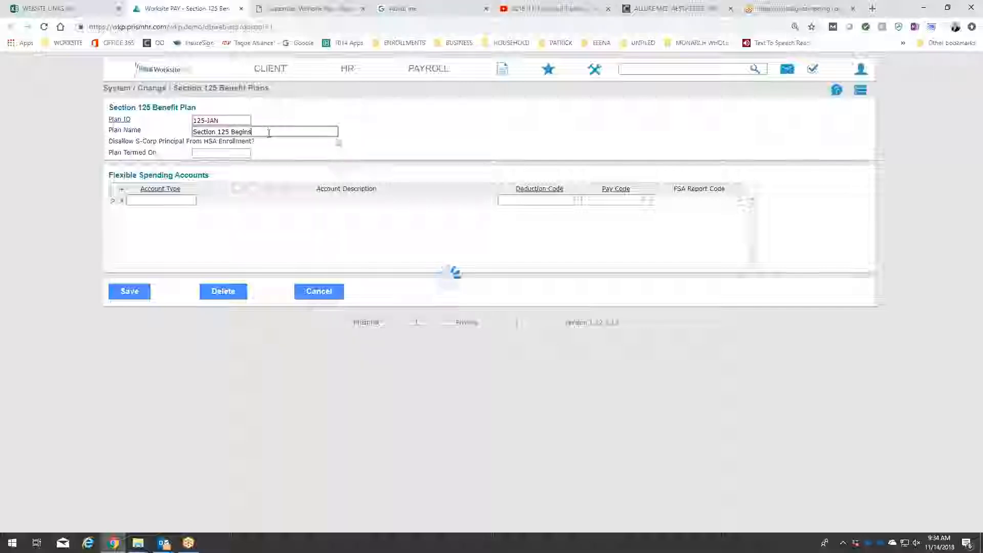
left_click(305, 127)
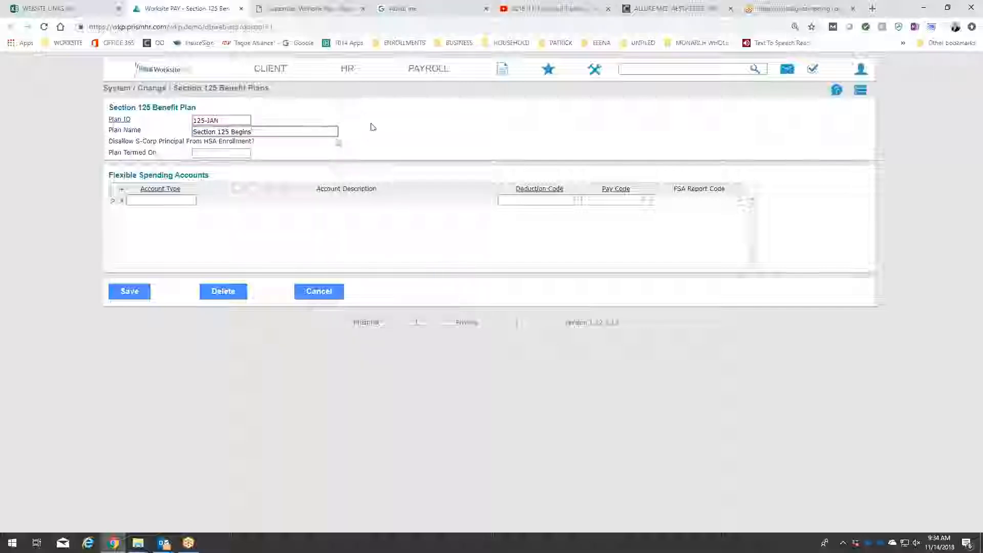
type("January")
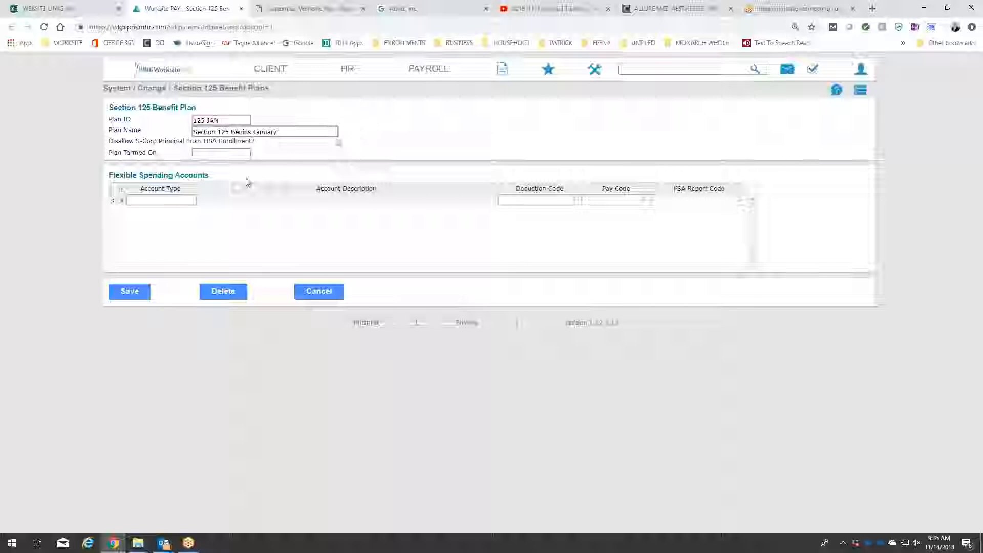
Add the MED, DEP and LFSA account types as three flexible spending account rows of the 125-JAN plan.
left_click(165, 195)
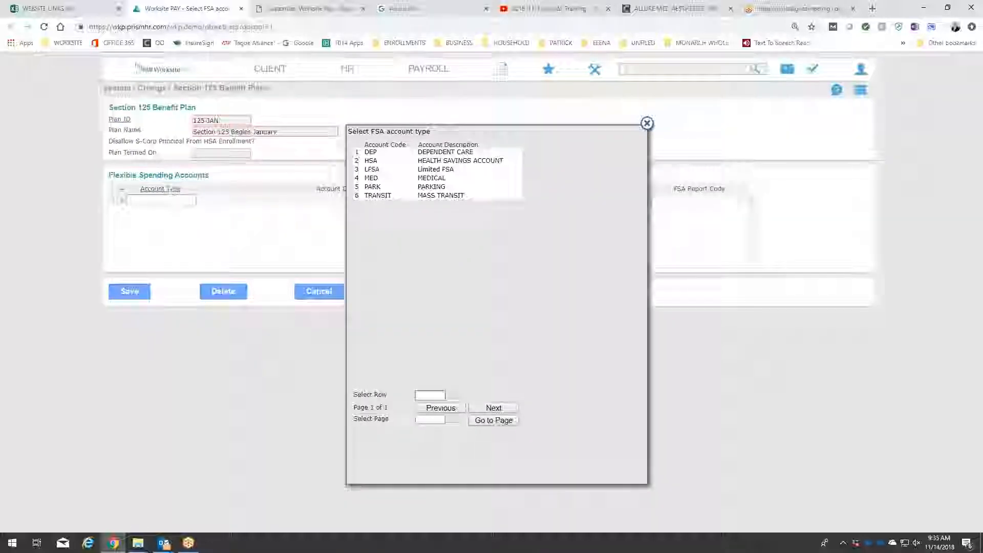
left_click(439, 178)
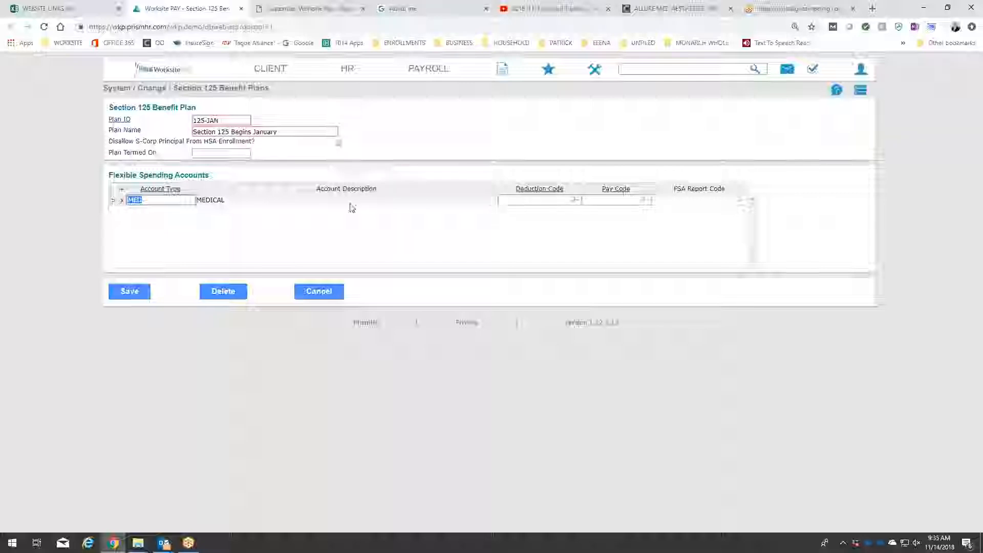
left_click(121, 190)
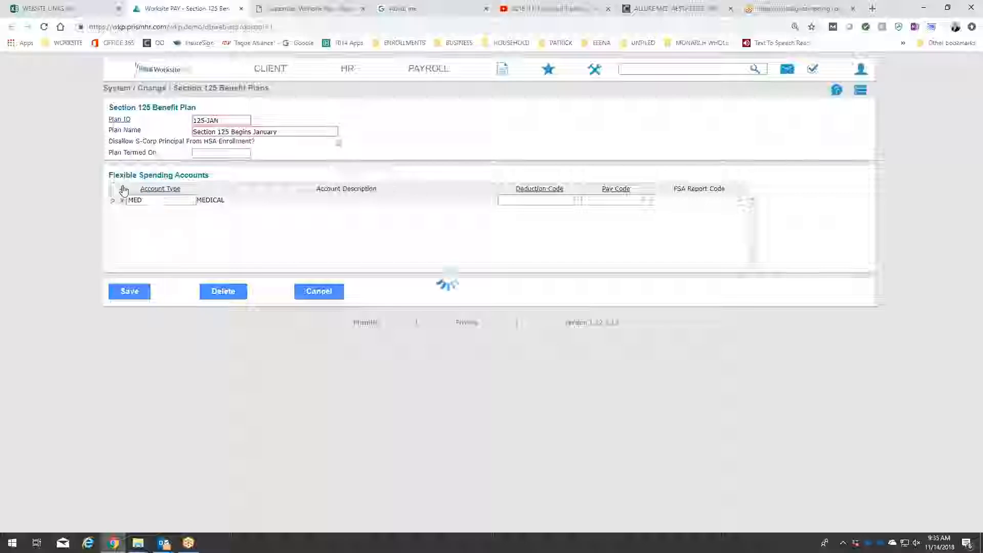
left_click(159, 190)
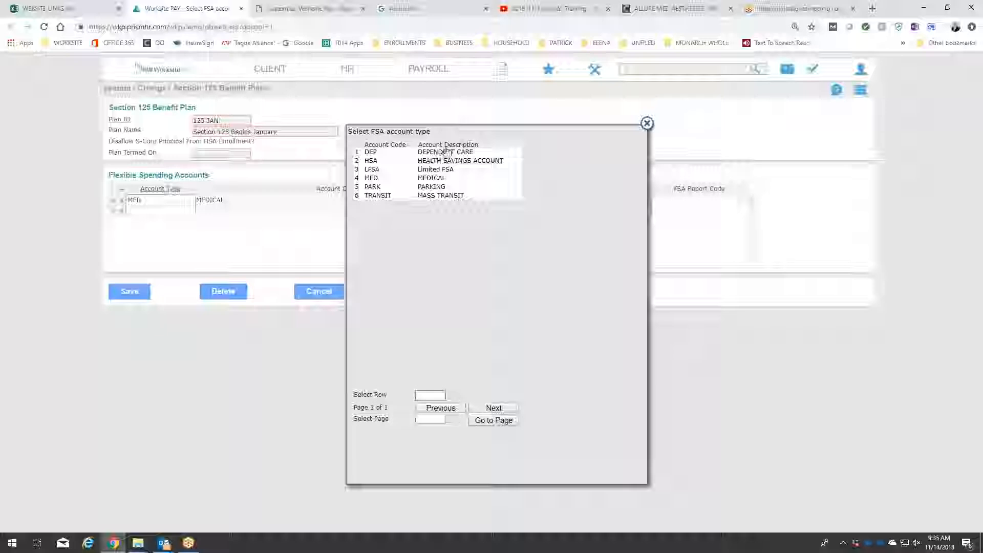
left_click(370, 152)
left_click(120, 191)
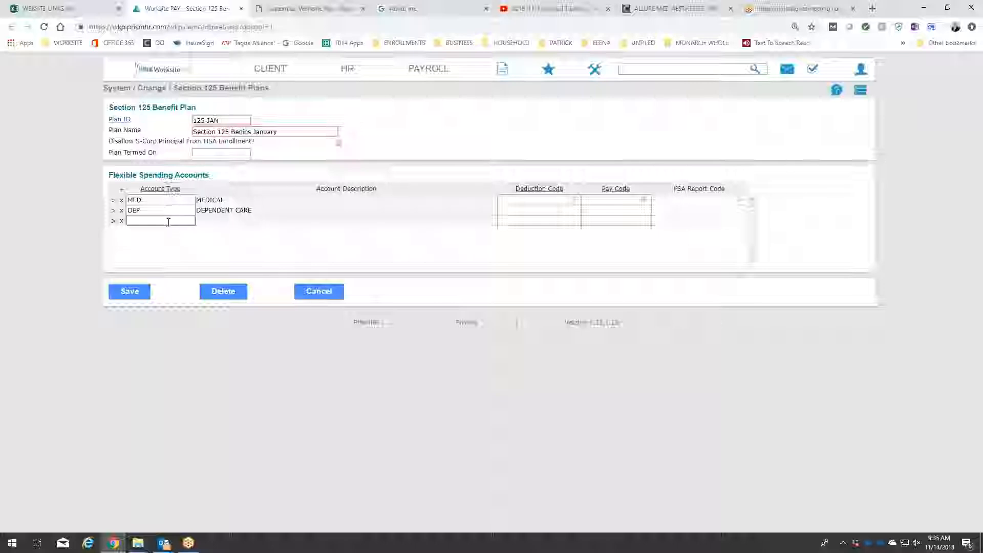
left_click(160, 189)
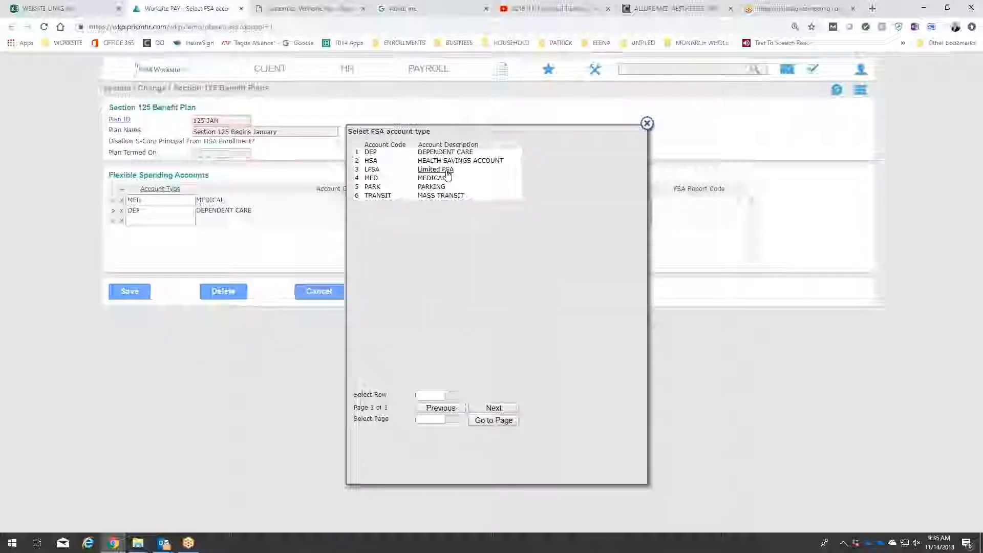
left_click(450, 171)
Assign deduction code FLEXMED to the MED account row and FLEXDEP to the DEP account row.
left_click(536, 203)
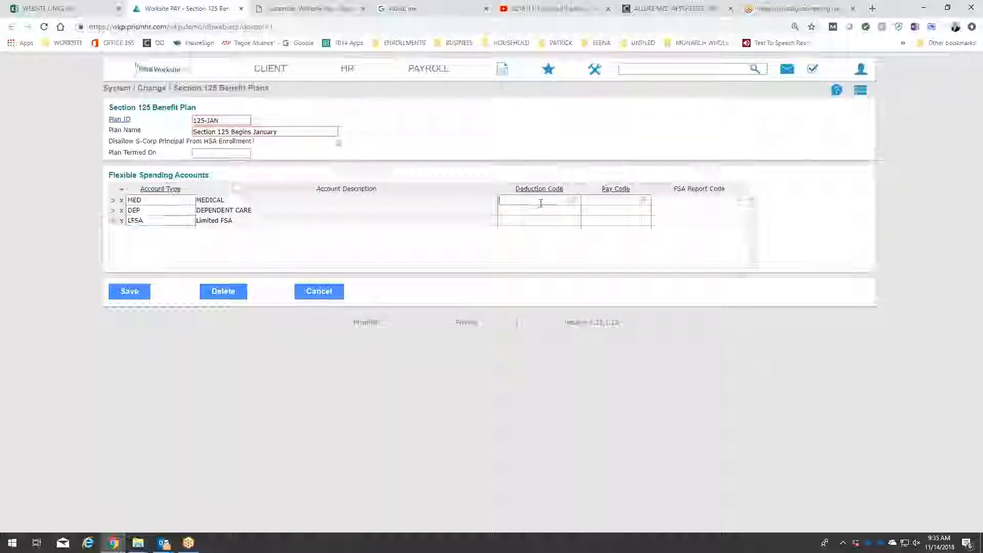
left_click(541, 189)
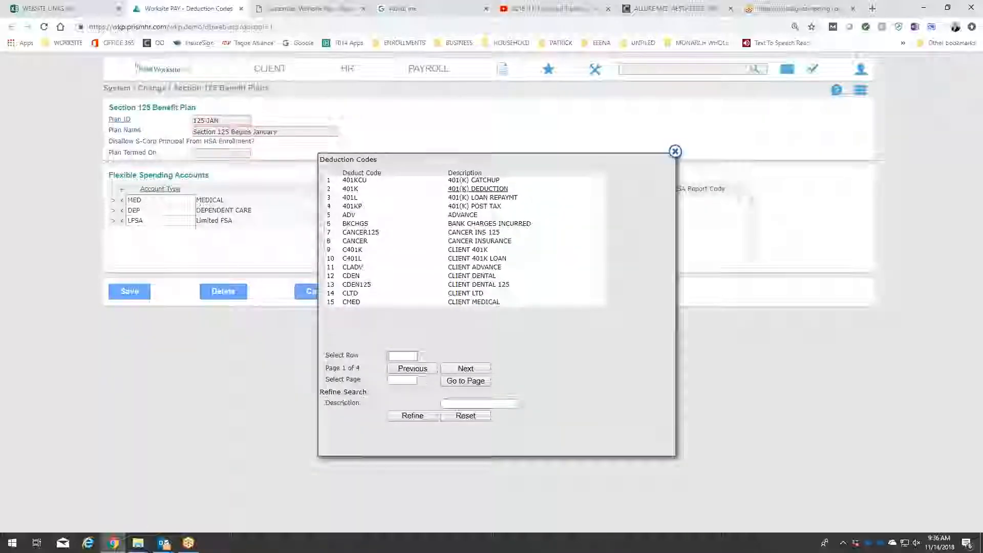
left_click(472, 370)
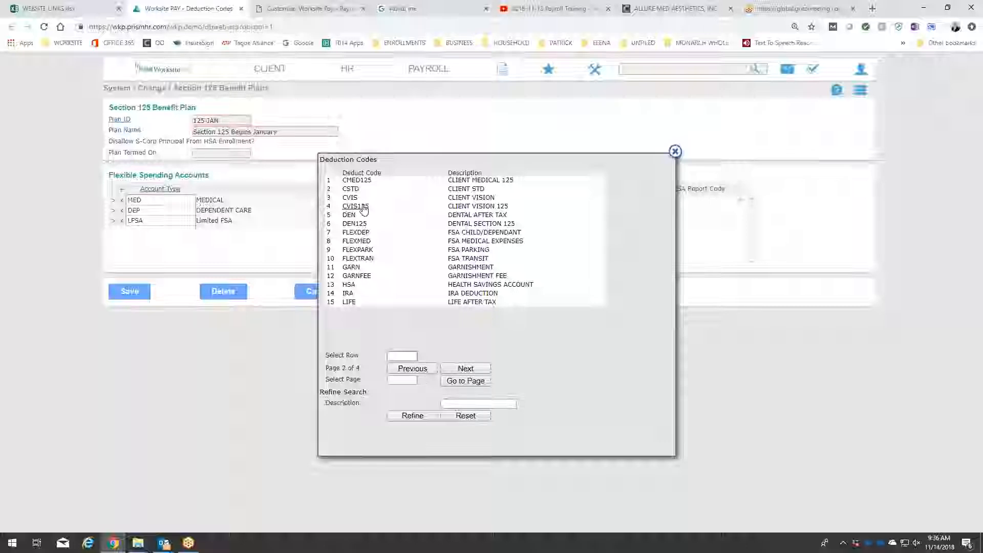
left_click(358, 241)
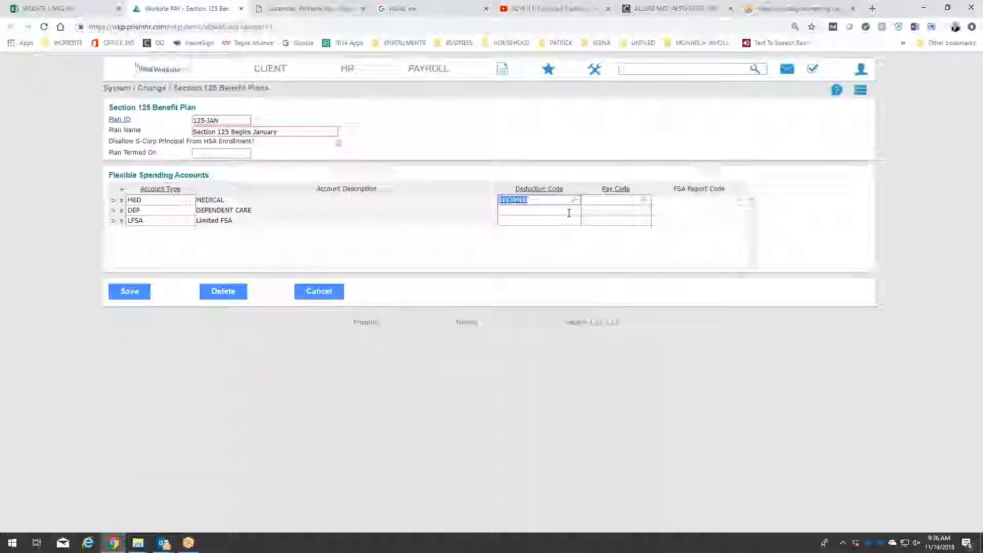
left_click(541, 191)
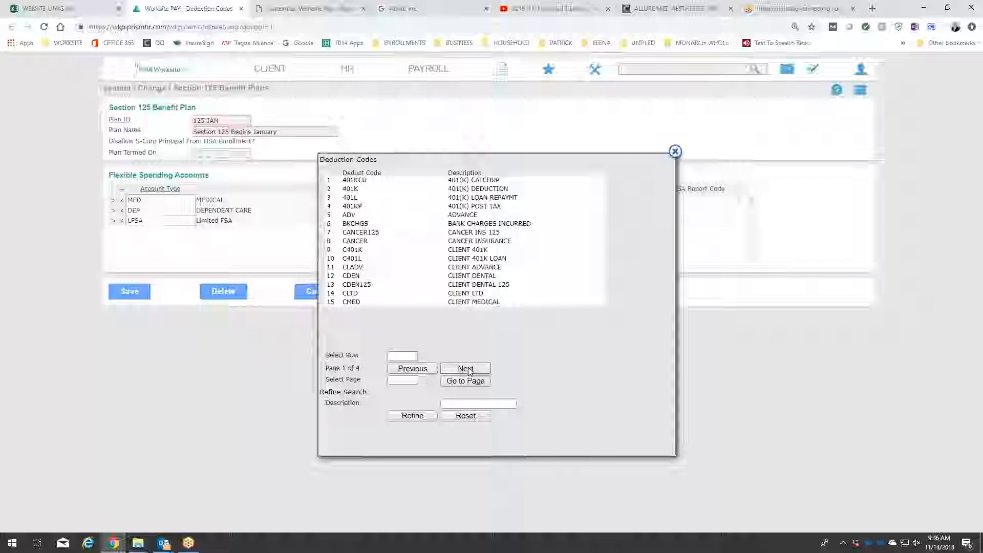
left_click(467, 369)
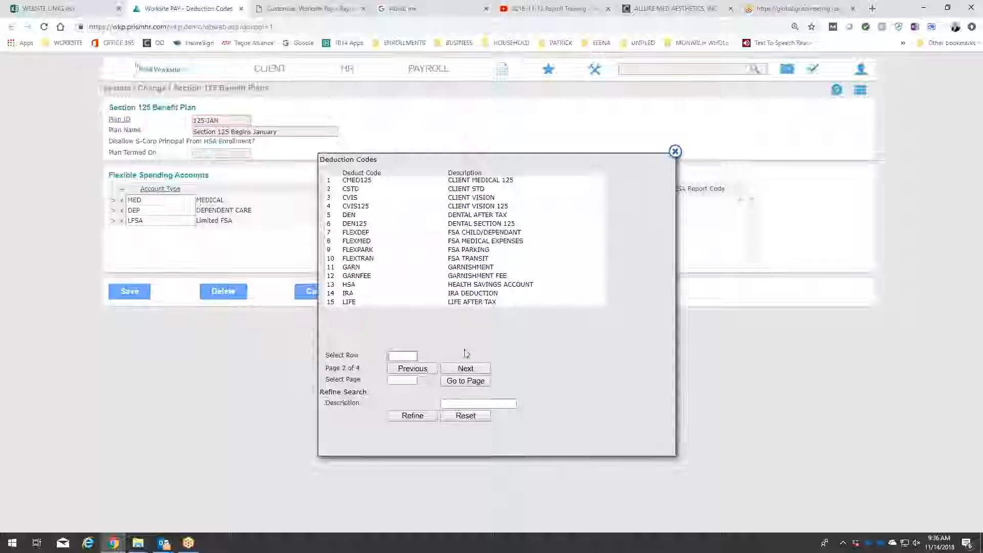
left_click(358, 233)
Look through the deduction code list for a limited FSA code for the LFSA row, then close the list.
left_click(534, 221)
left_click(538, 190)
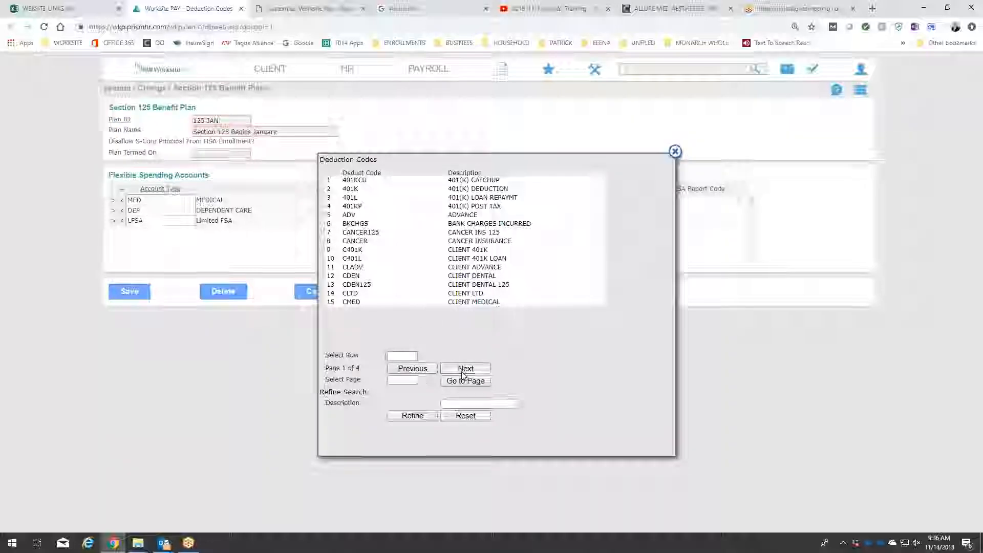
left_click(464, 370)
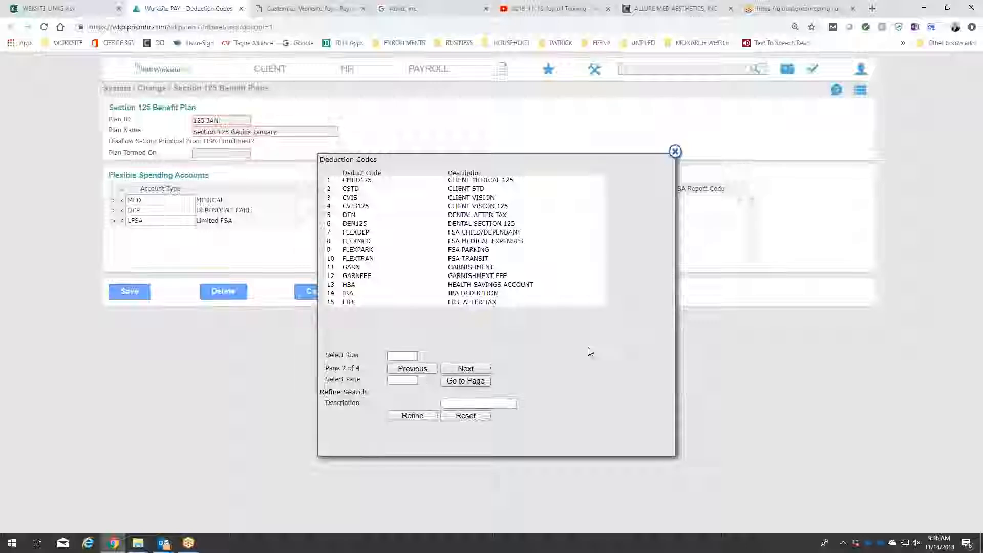
left_click(476, 370)
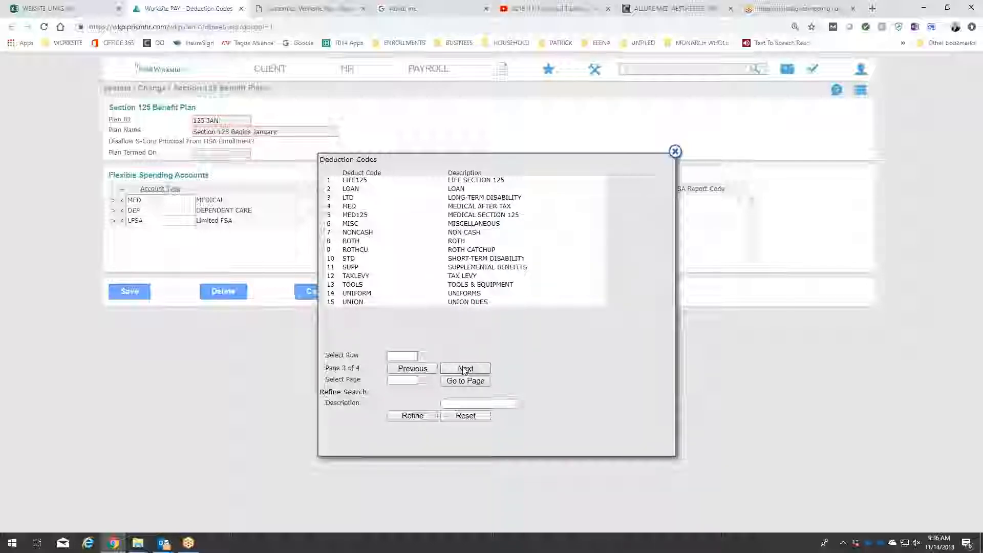
left_click(430, 370)
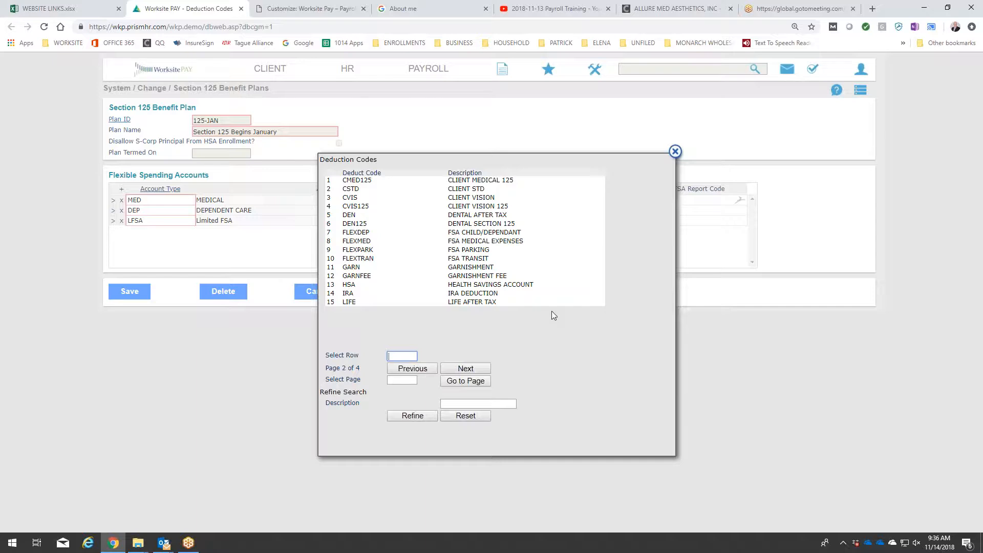
left_click(676, 152)
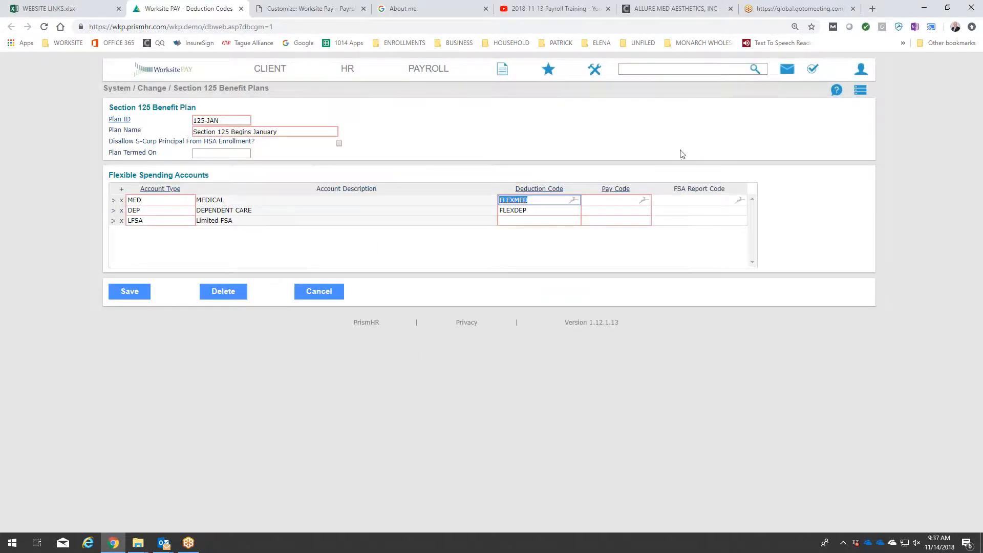
Find the system Deduction Codes form, open it in a pop-up over the plan, and enter FLEXLIM as a new deduction code.
left_click(651, 68)
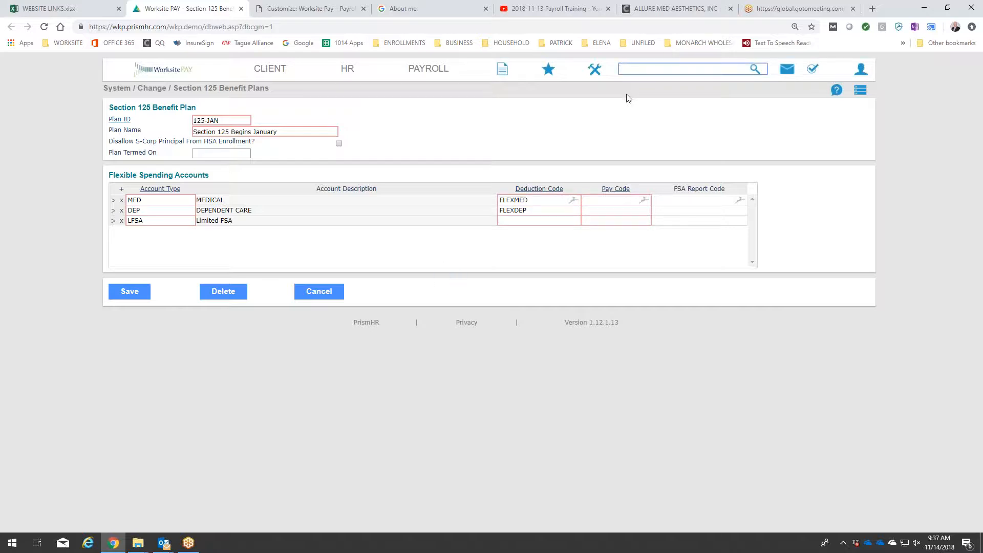
type("deduction")
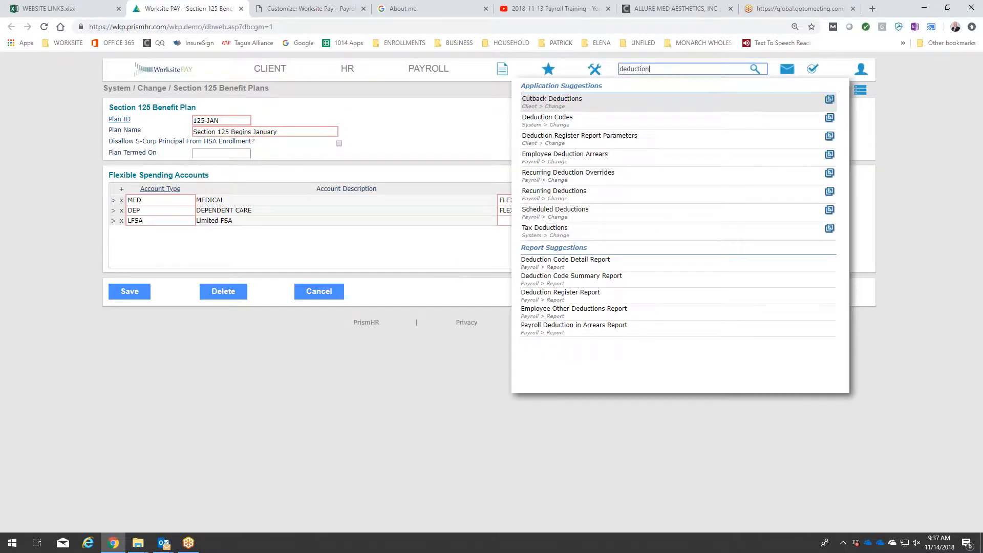
left_click(831, 118)
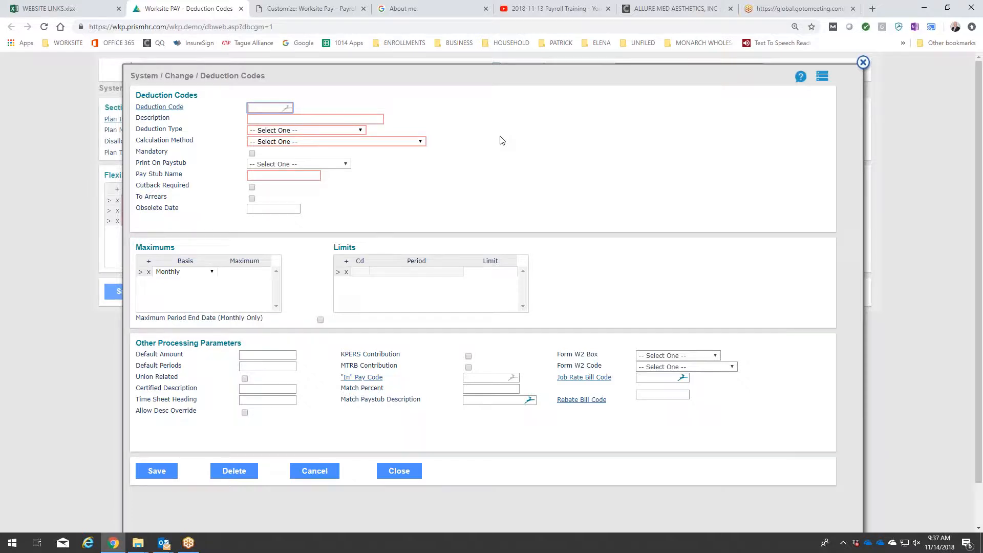
type("FLEX-LIM")
left_click(266, 108)
key("BackSpace")
key("Tab")
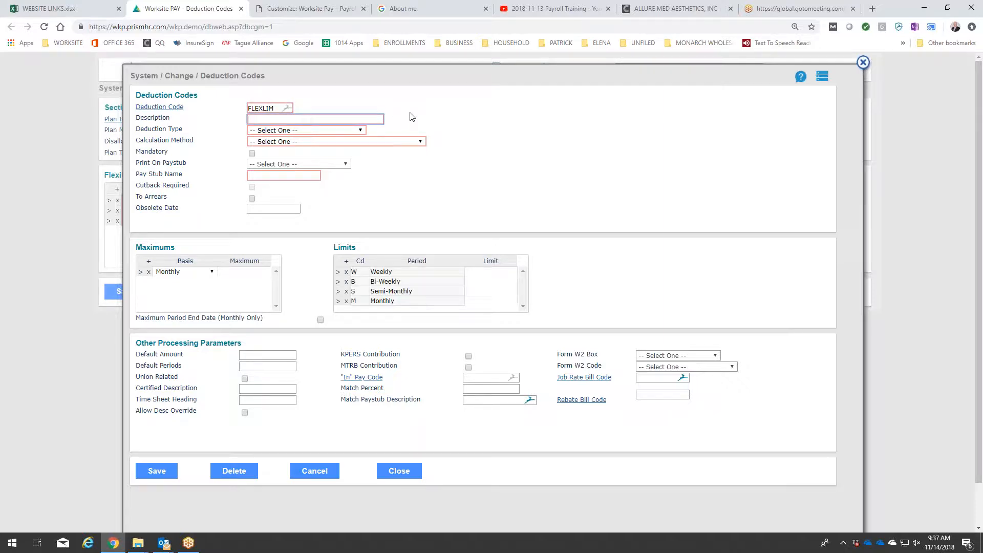
Describe the FLEXLIM deduction code as "Limited Flexible Spending Account".
type("Limited Flexible Spending")
type("Account")
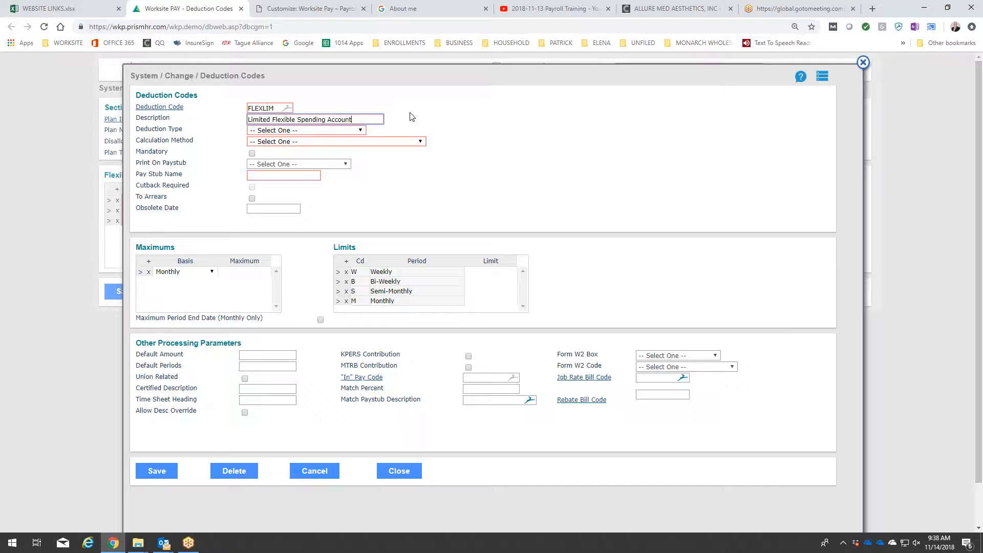
Set the FLEXLIM code's deduction type to Flexible Spending Account and its calculation method to Fixed Amount.
left_click(318, 131)
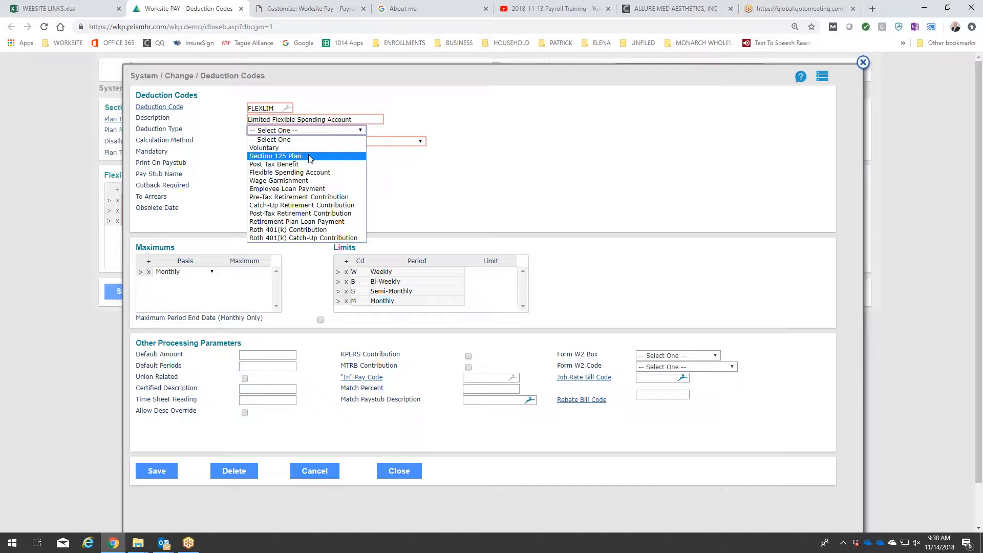
left_click(323, 173)
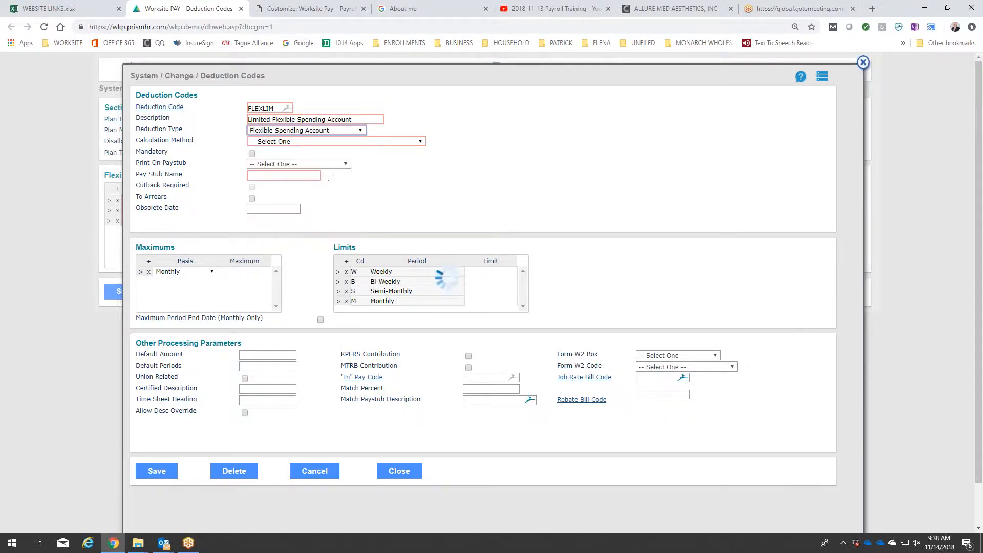
left_click(419, 143)
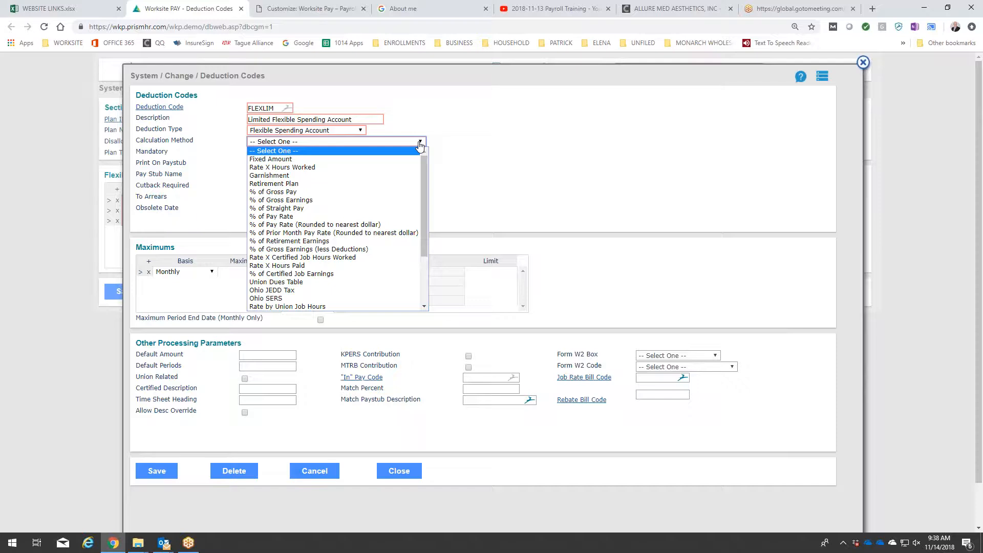
left_click(273, 159)
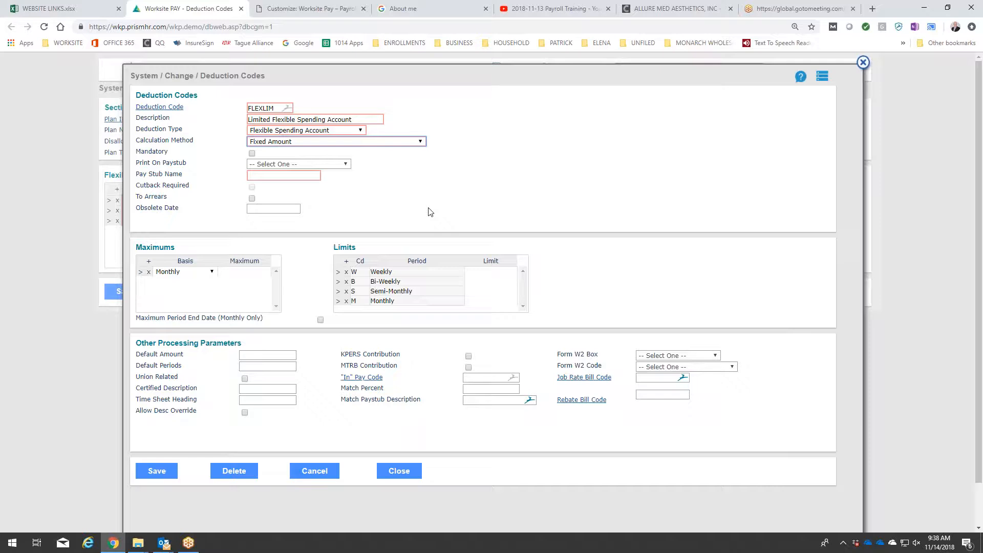
Enter "Flex Limited" as the FLEXLIM code's pay stub name, then save the code and close its form.
left_click(307, 175)
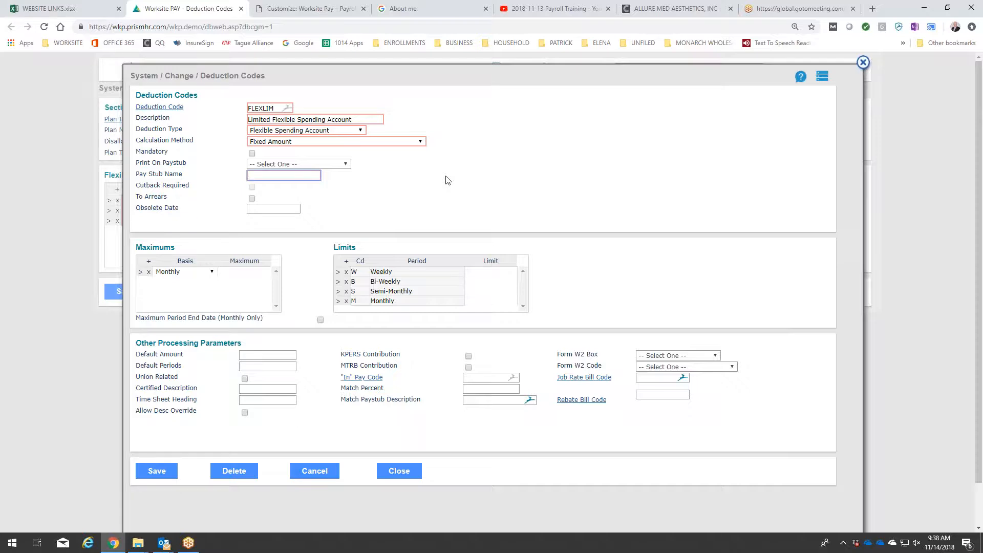
type("lex Limited")
left_click(154, 475)
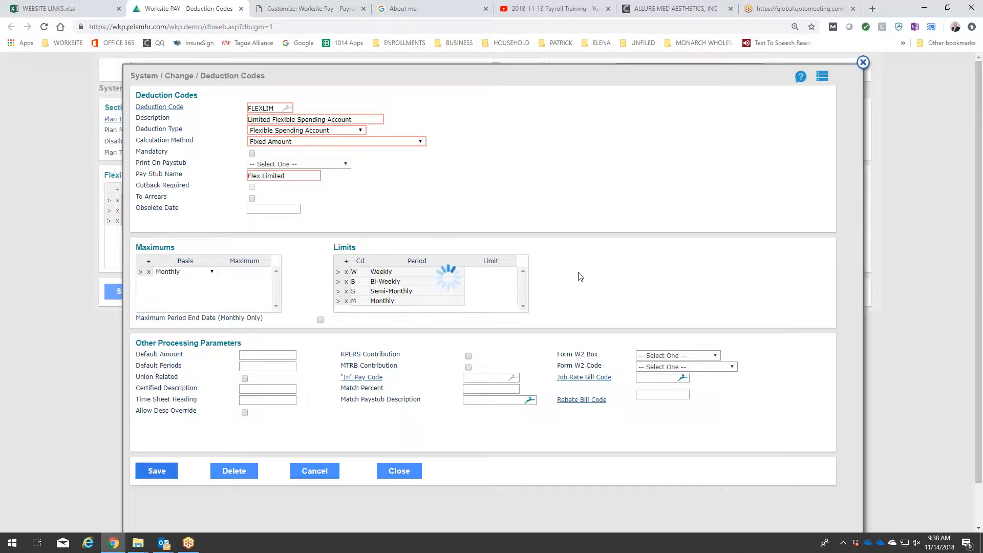
left_click(405, 468)
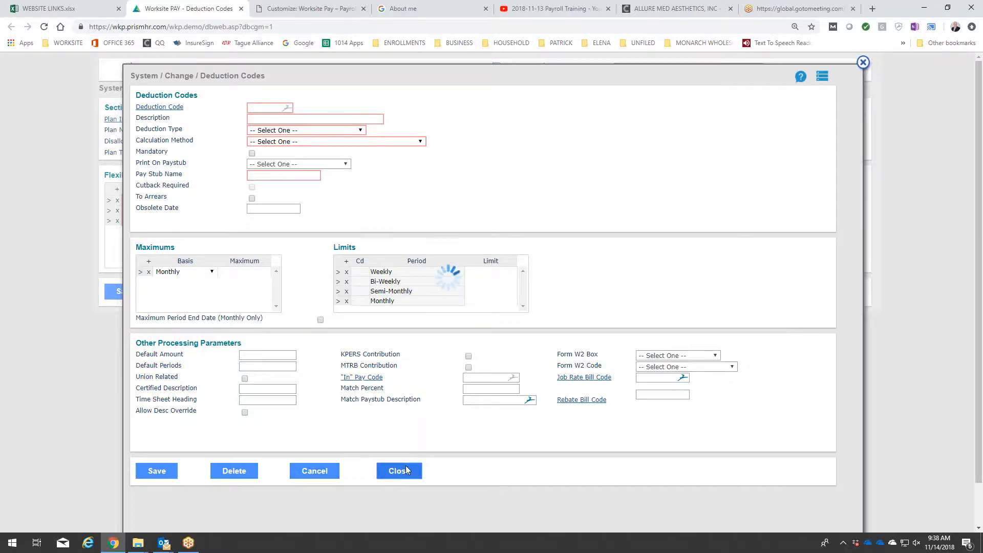
Assign the new FLEXLIM deduction code to the LFSA row of the 125-JAN plan.
left_click(553, 216)
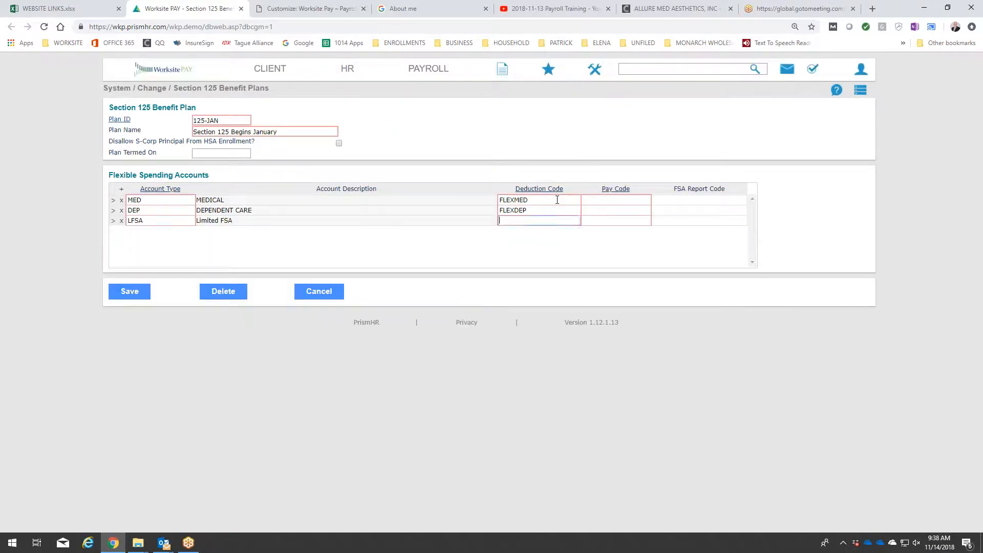
left_click(551, 188)
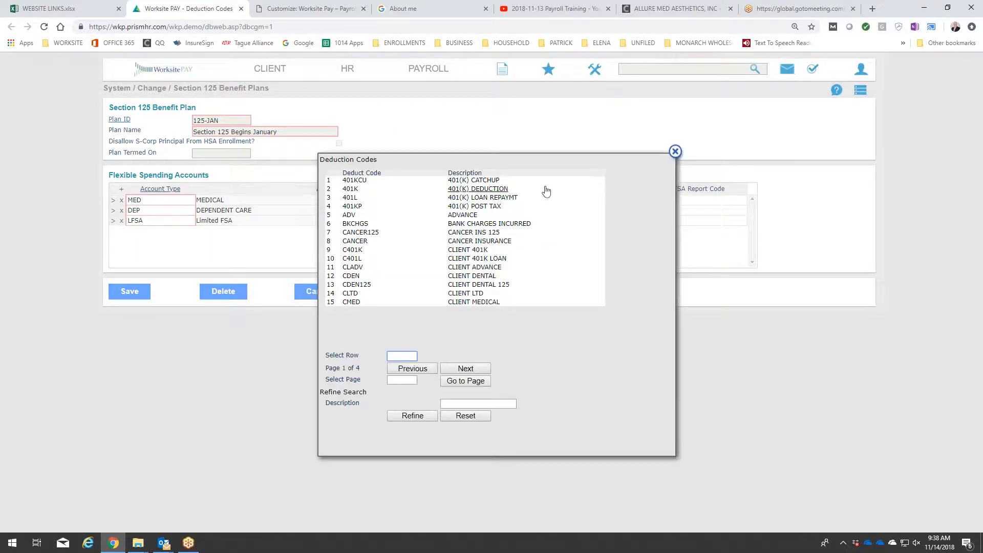
left_click(470, 370)
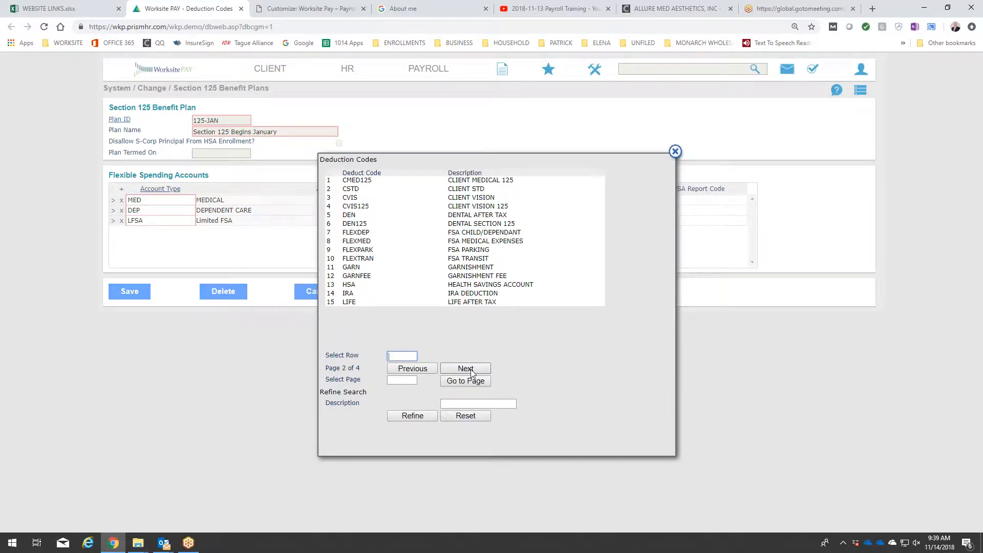
left_click(470, 369)
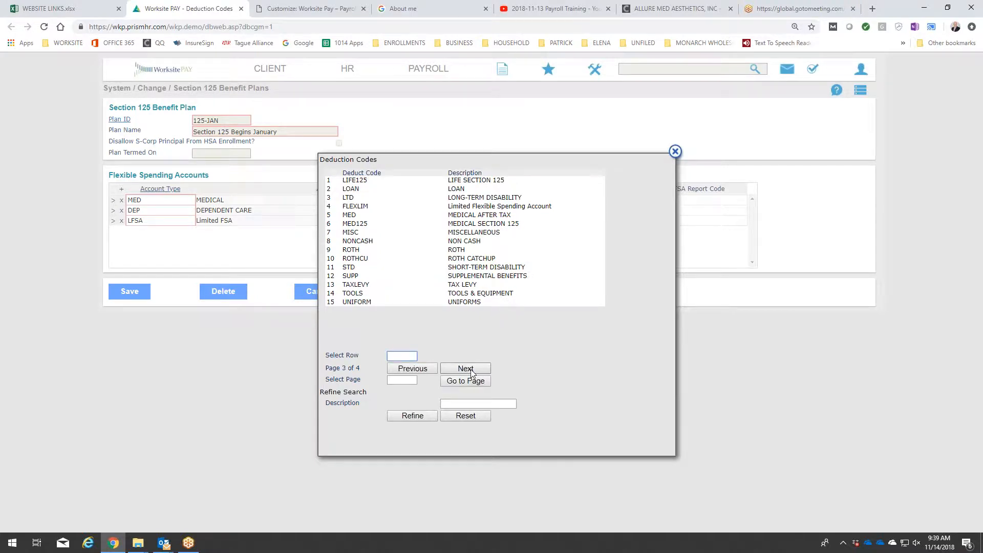
left_click(355, 206)
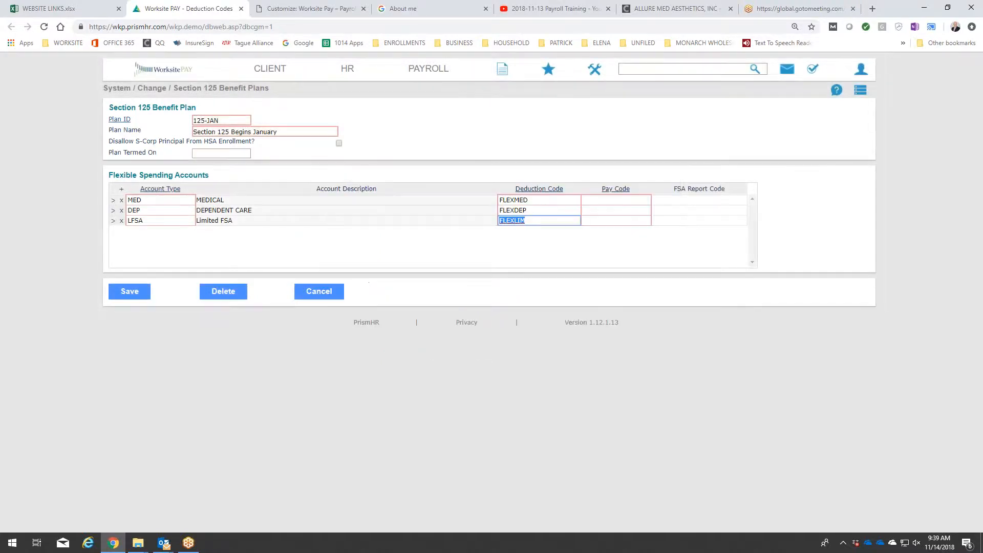
Assign the reimbursed expense pay code EXPS to the MED, DEP and LFSA account rows.
left_click(616, 189)
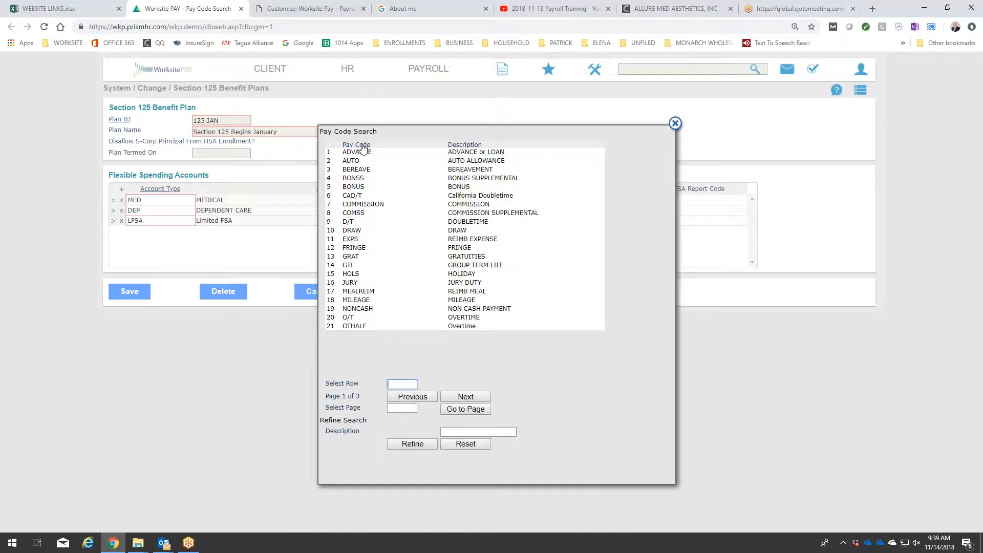
left_click(351, 239)
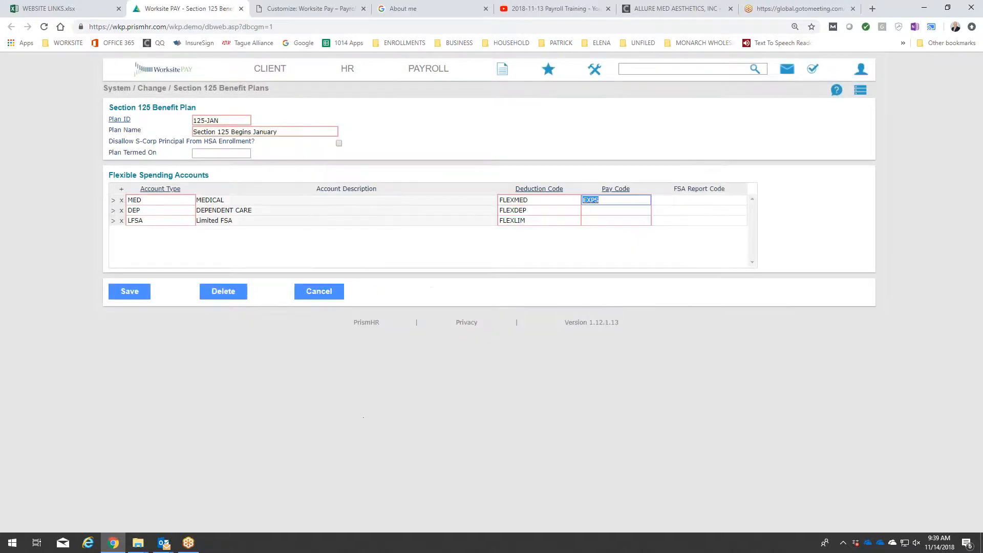
left_click(619, 208)
left_click(618, 189)
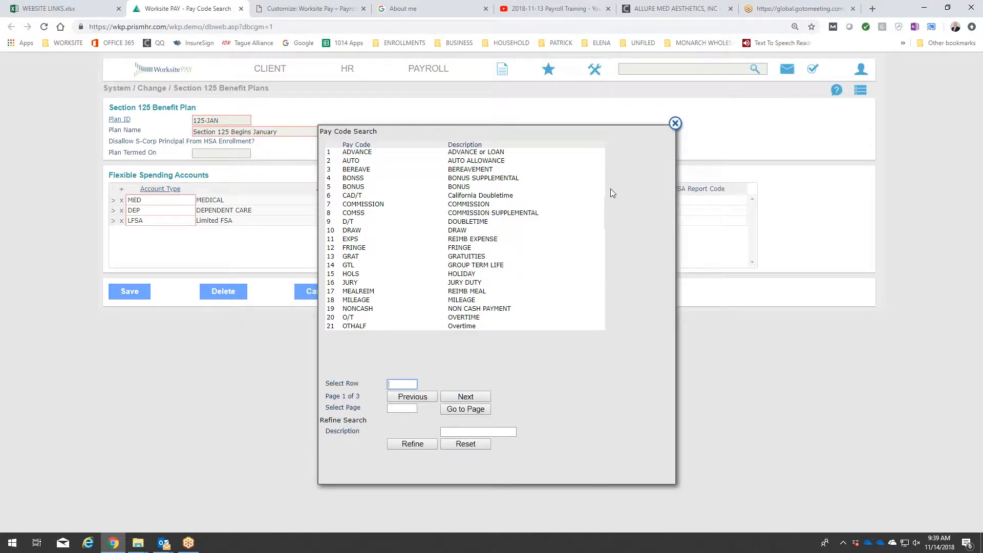
left_click(356, 146)
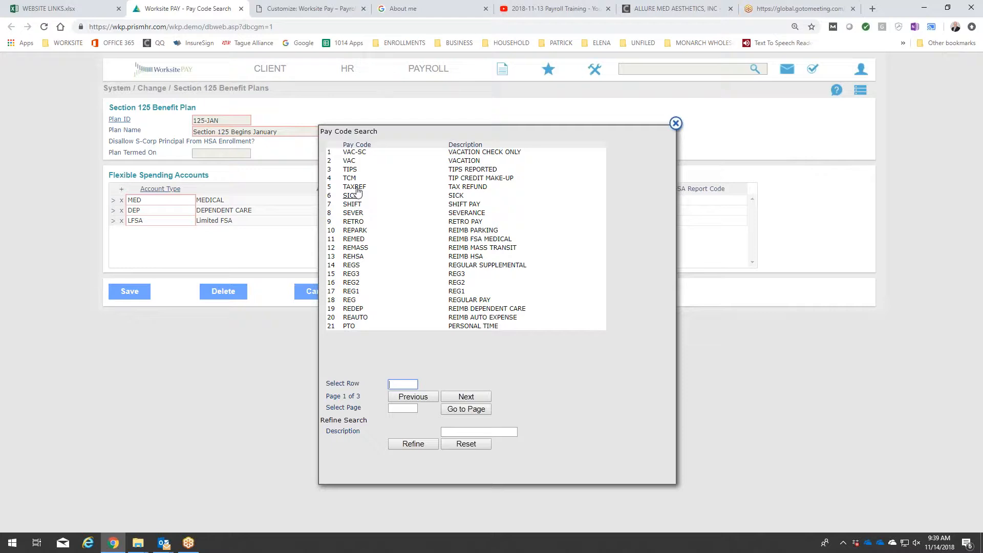
left_click(357, 146)
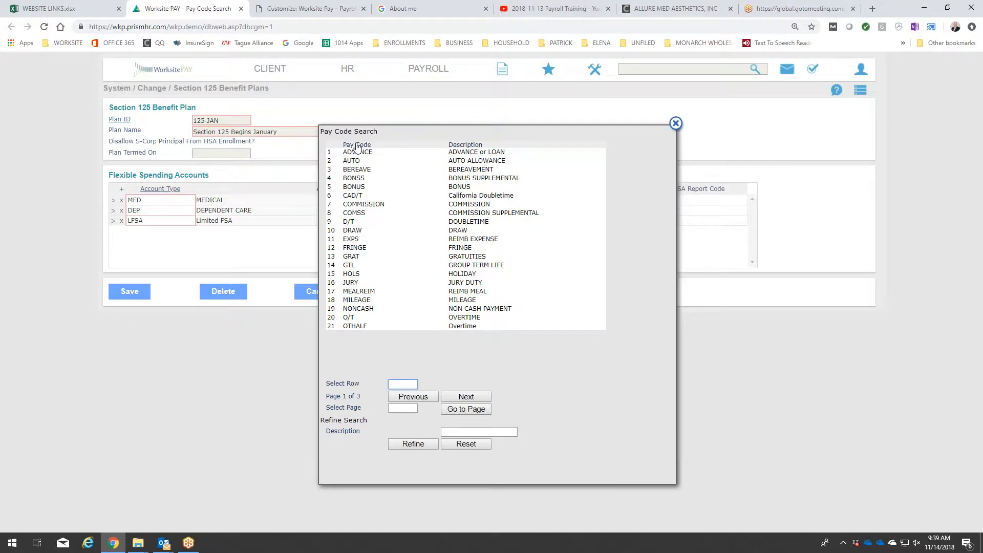
left_click(352, 238)
left_click(607, 220)
left_click(616, 189)
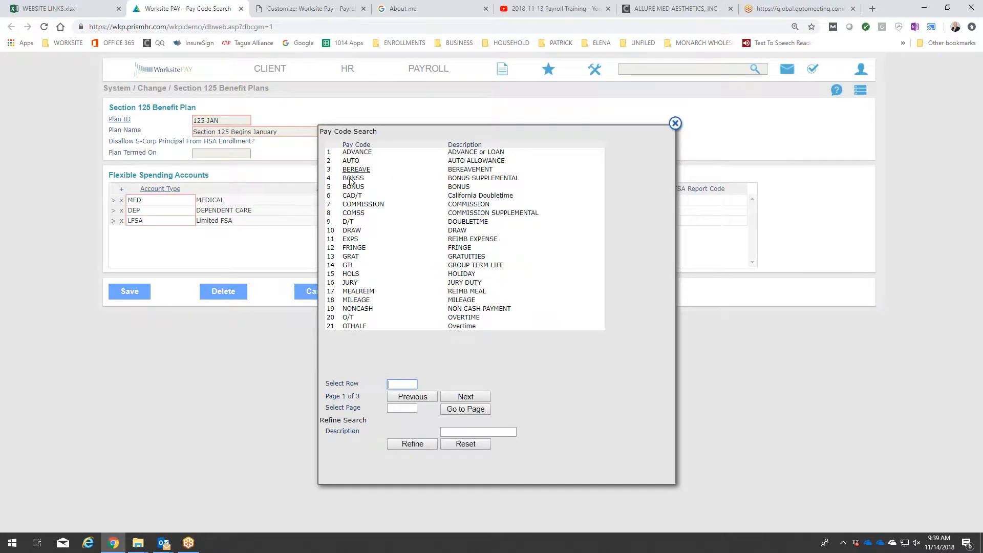
left_click(352, 239)
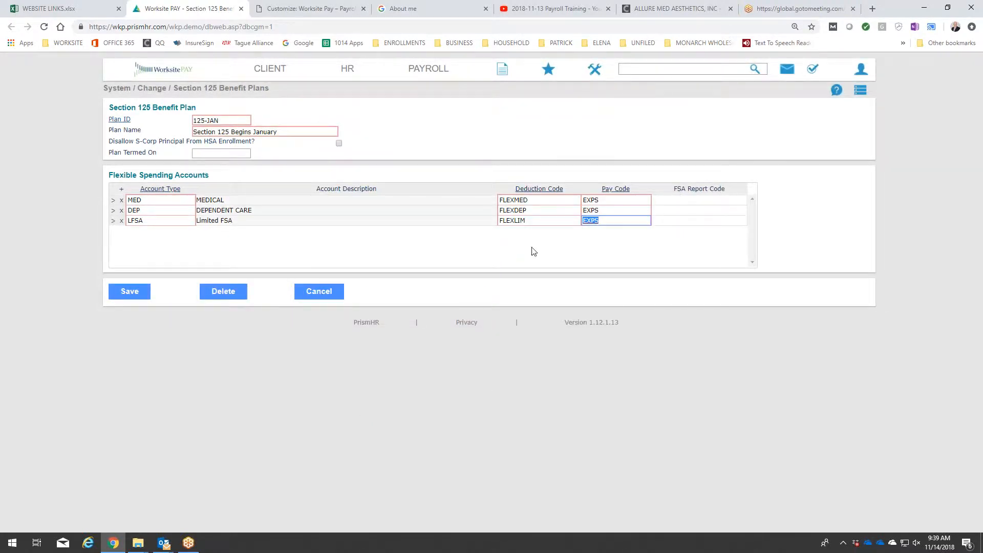
Save the 125-JAN Section 125 benefit plan, leaving the FSA report codes blank.
left_click(717, 200)
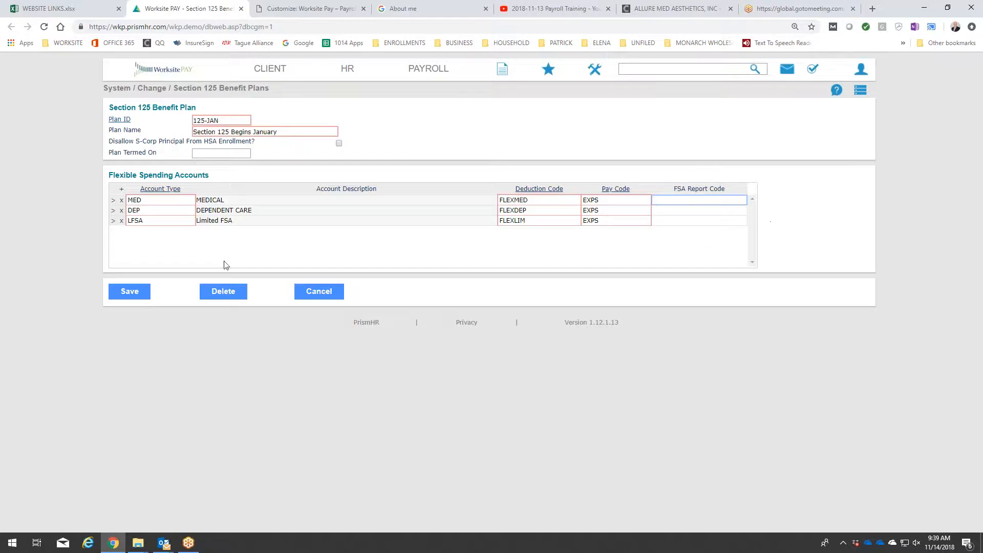
left_click(127, 296)
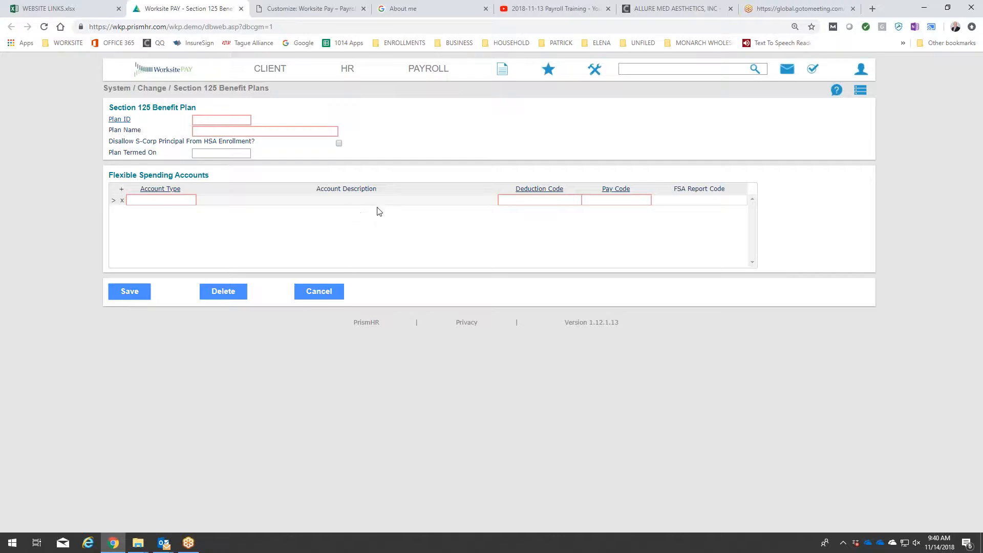
left_click(243, 120)
Open the system-level Section 125 Plan Years form and enter plan ID 125-JAN with plan year number 2019.
left_click(596, 70)
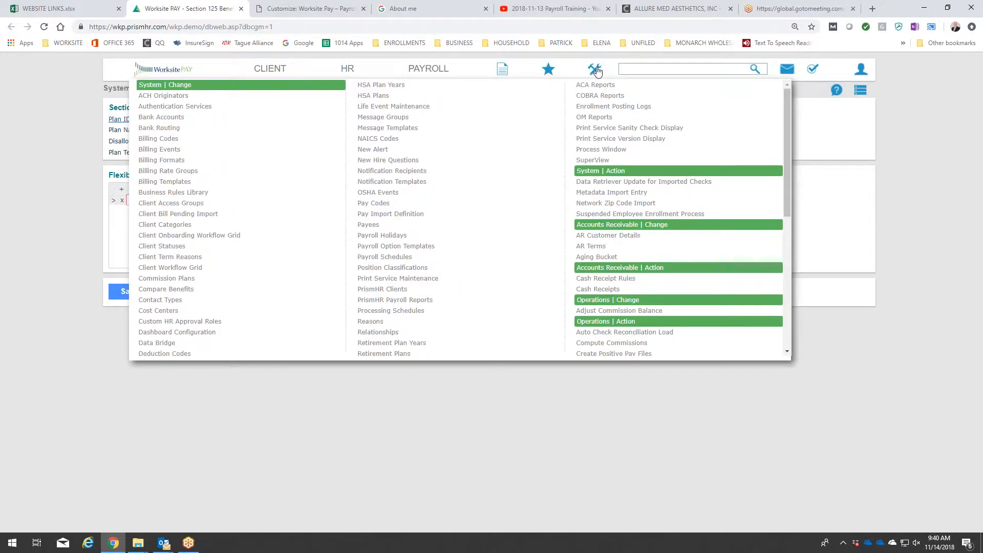
scroll(460, 179, "down", 5)
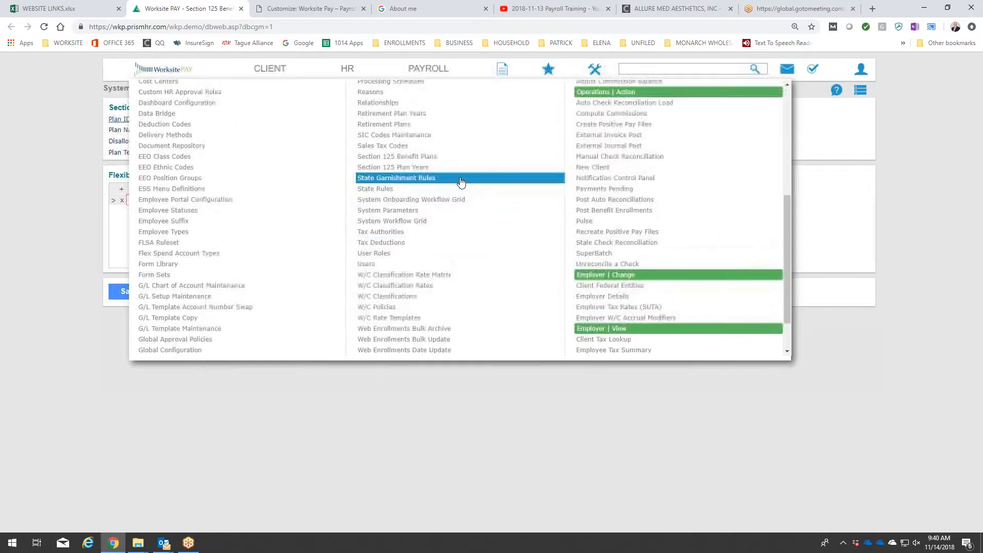
scroll(461, 182, "up", 2)
left_click(450, 221)
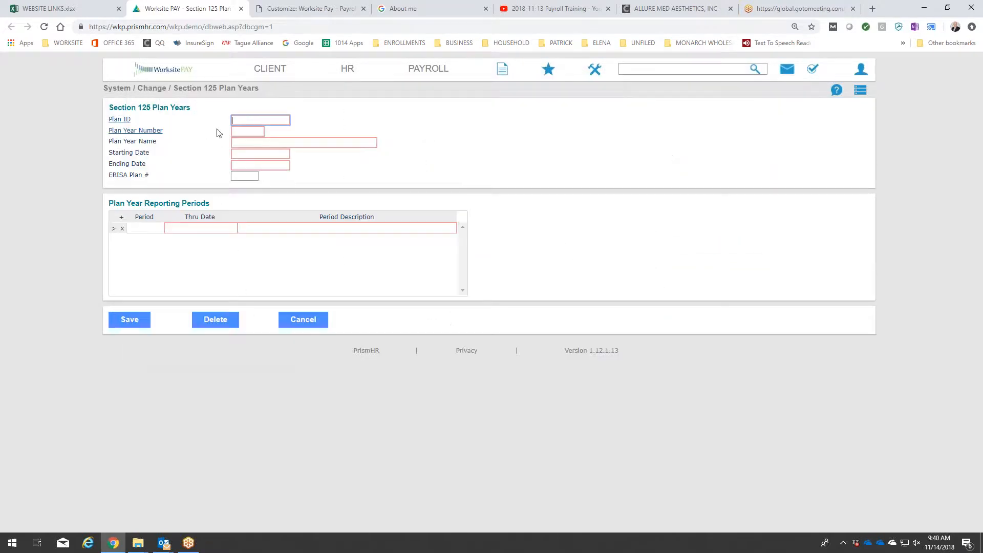
type("125")
type("125")
type("-JAN")
left_click(257, 132)
type("2019")
key("Tab")
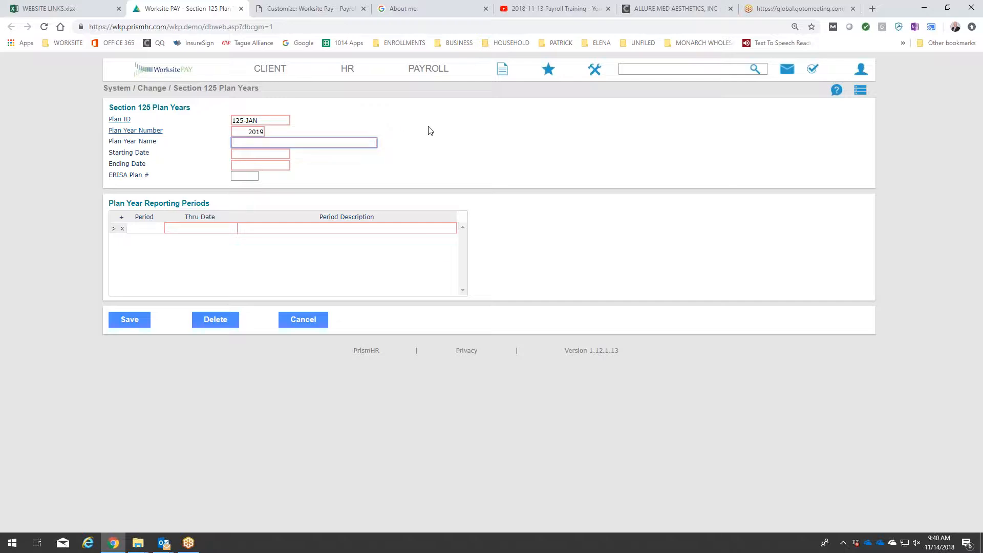
Name the plan year "125 Jan 2019" and set its starting date to 01/01/2019.
type("2")
key("BackSpace")
type("125 Jan 2019")
key("Tab")
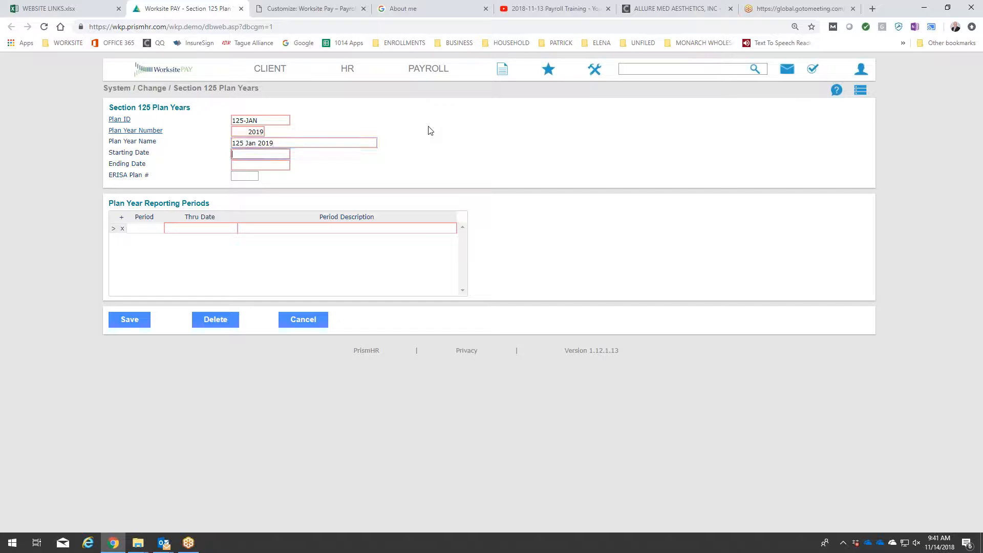
left_click(328, 168)
left_click(328, 169)
left_click(270, 197)
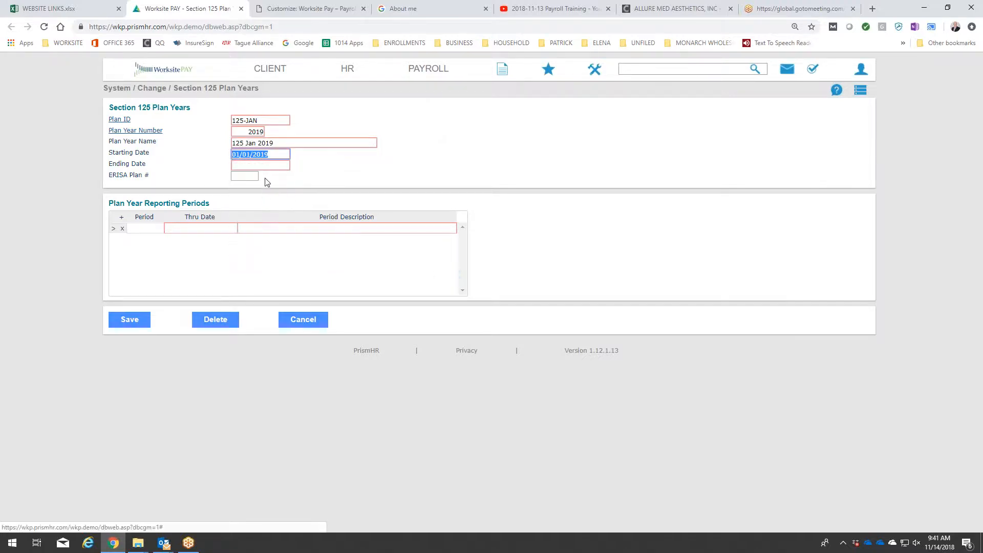
Try to set the plan year's ending date to 12/31/2018.
left_click(266, 166)
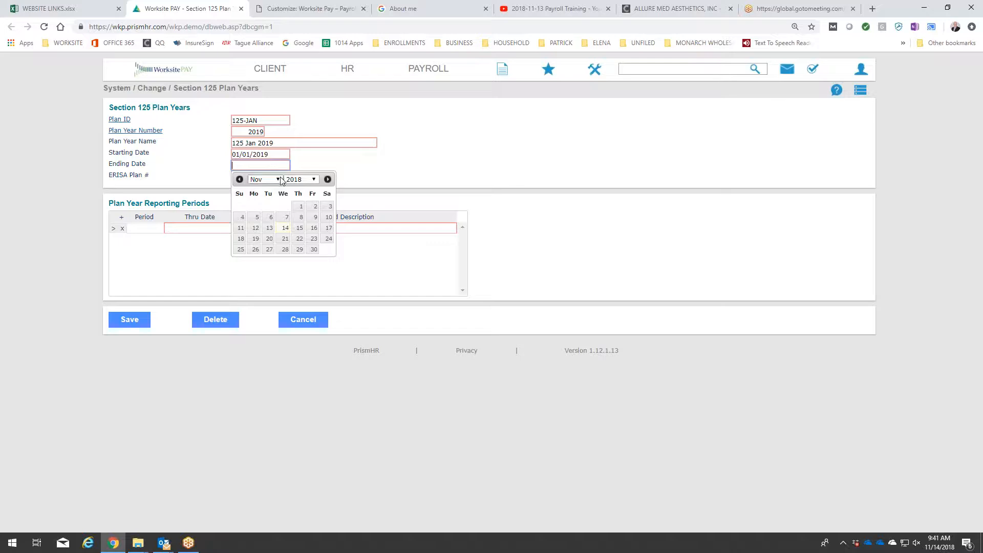
left_click(279, 182)
left_click(277, 278)
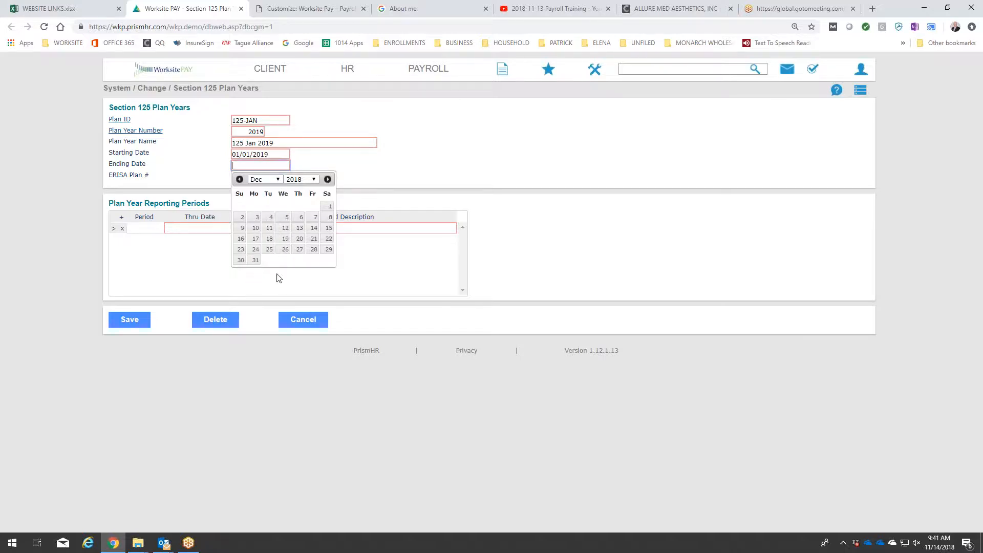
left_click(255, 260)
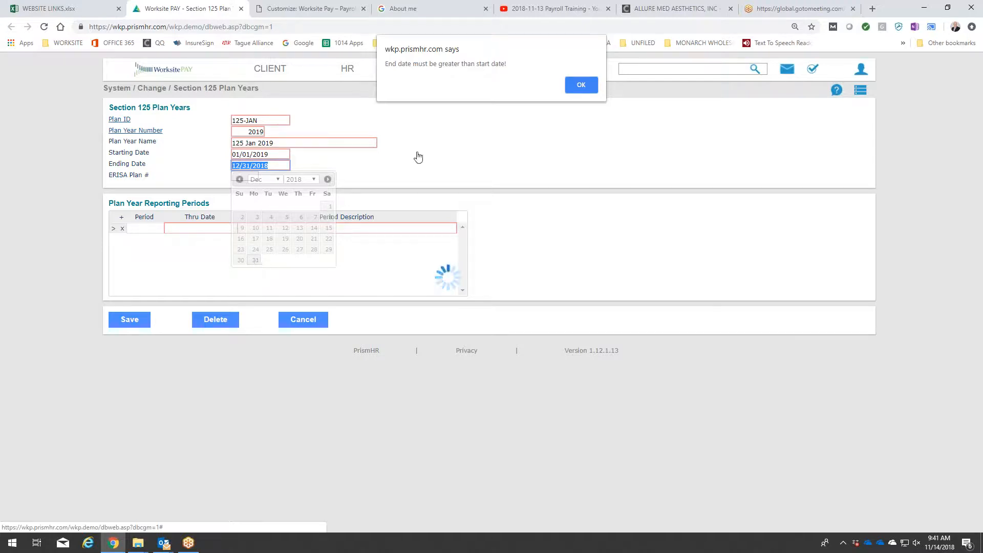
left_click(581, 85)
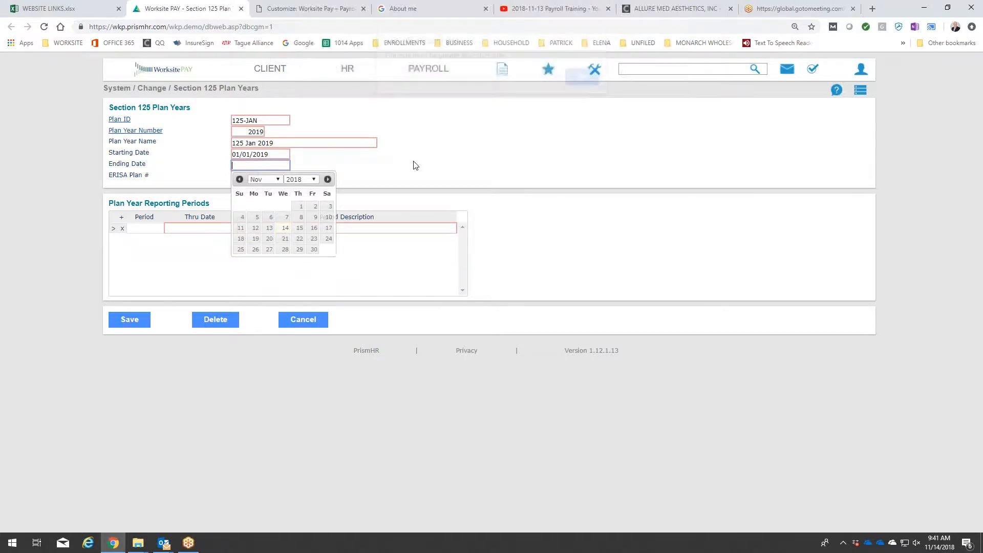
Set the plan year's ending date to 12/31/2019.
left_click(305, 179)
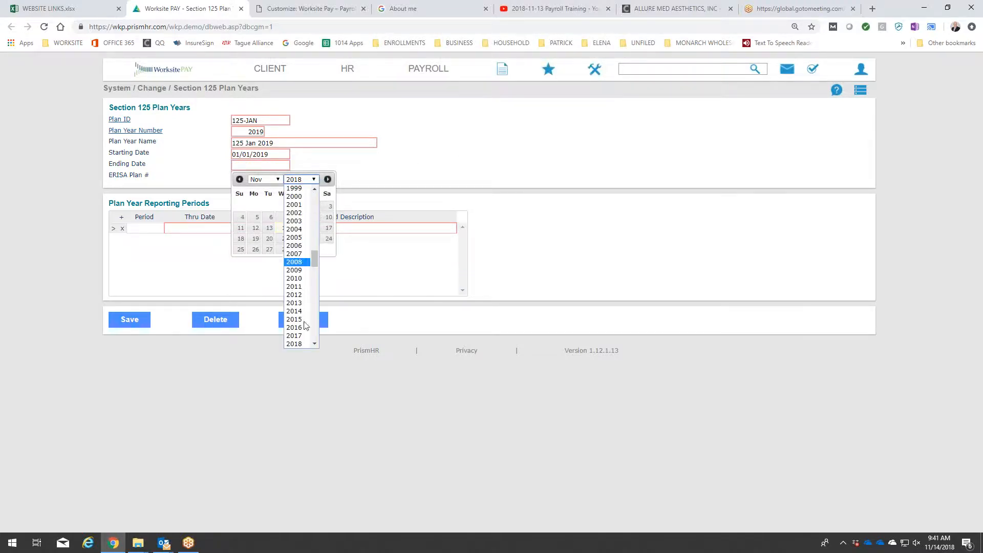
left_click(306, 343)
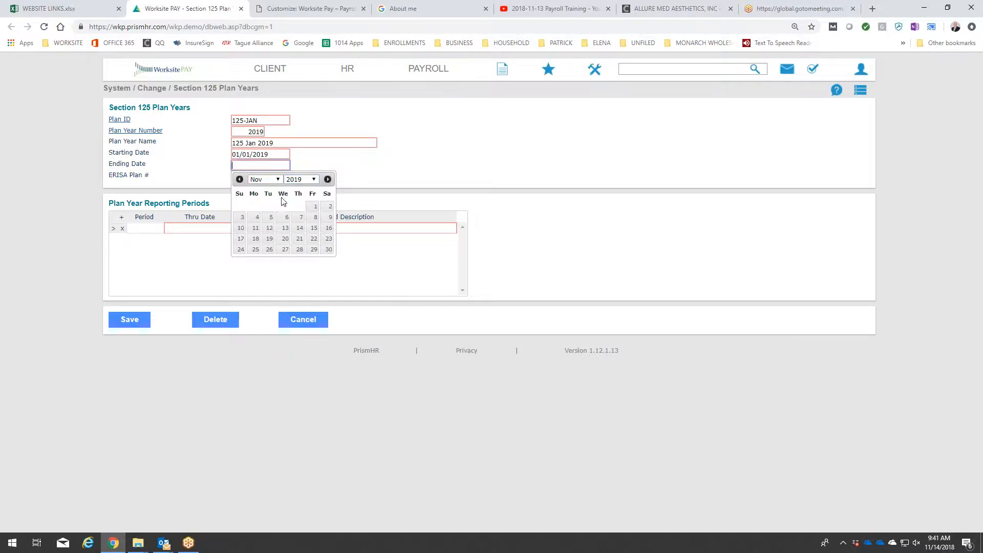
left_click(265, 179)
left_click(267, 281)
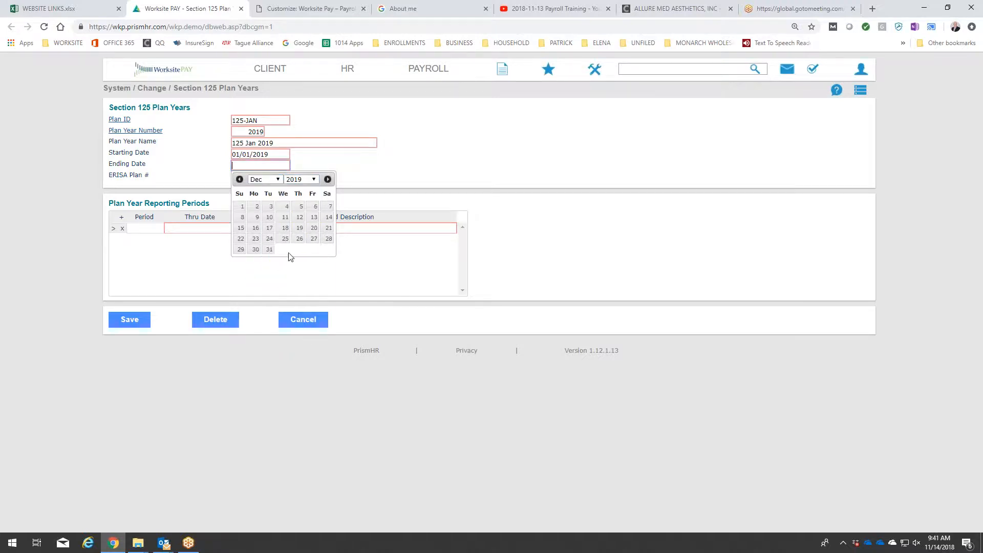
left_click(270, 249)
left_click(247, 176)
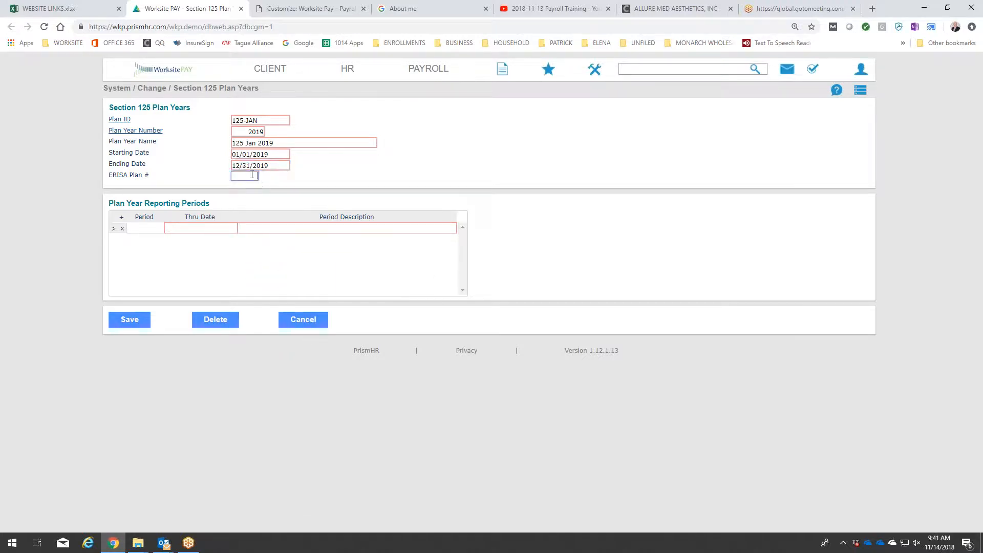
Add reporting period 1 with thru date 12/31/2019 and description "2019", then save the plan year.
left_click(219, 228)
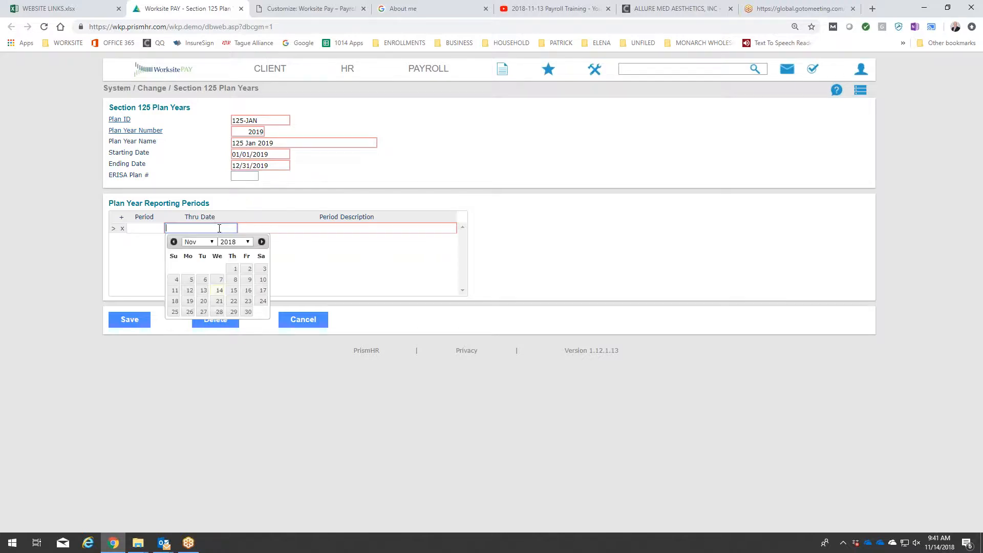
left_click(155, 228)
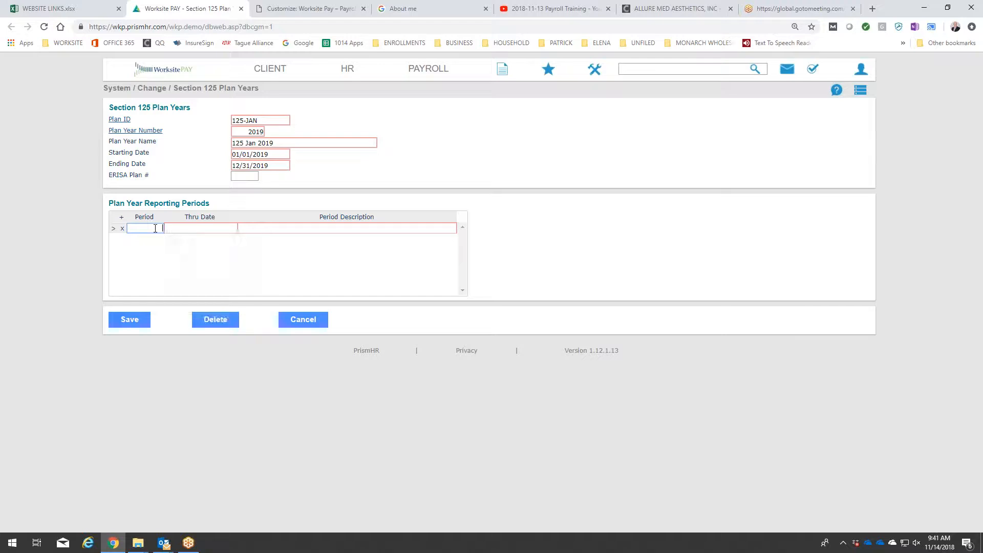
type("1")
key("Tab")
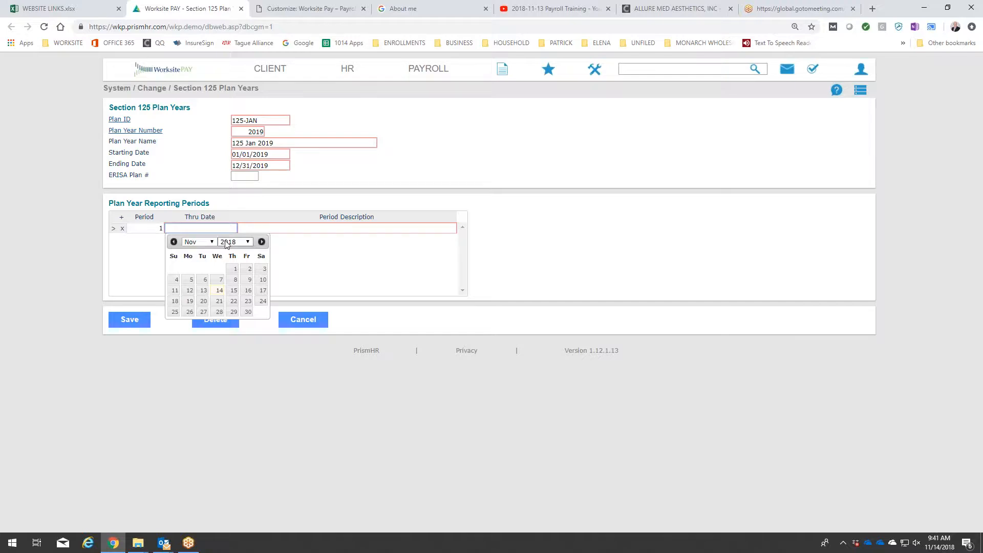
type("12.31.19")
key("Tab")
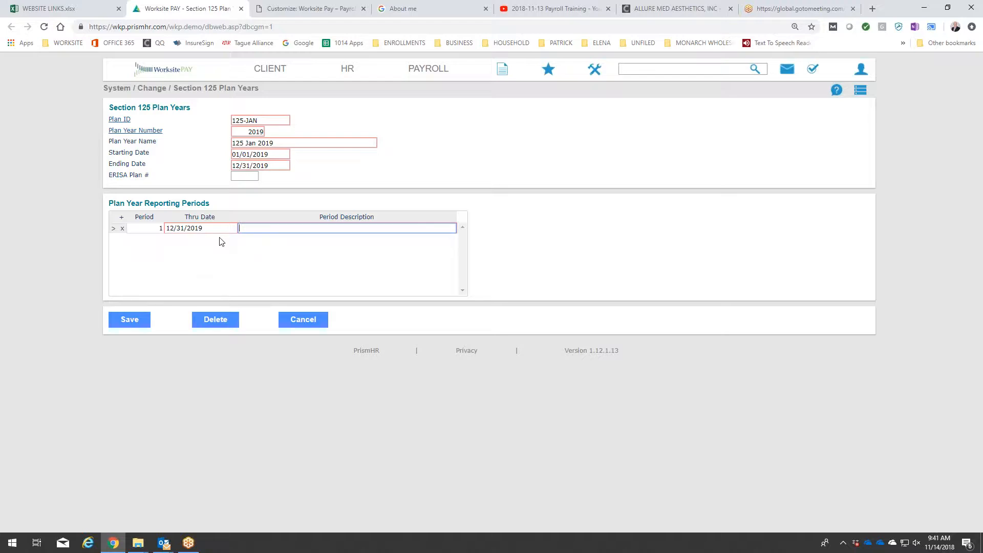
type("2019")
left_click(135, 323)
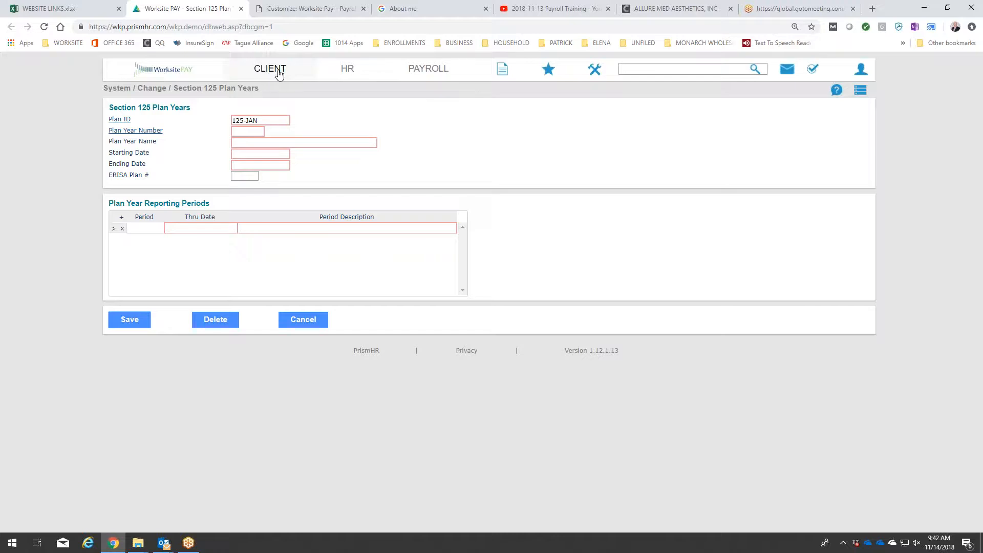
left_click(346, 71)
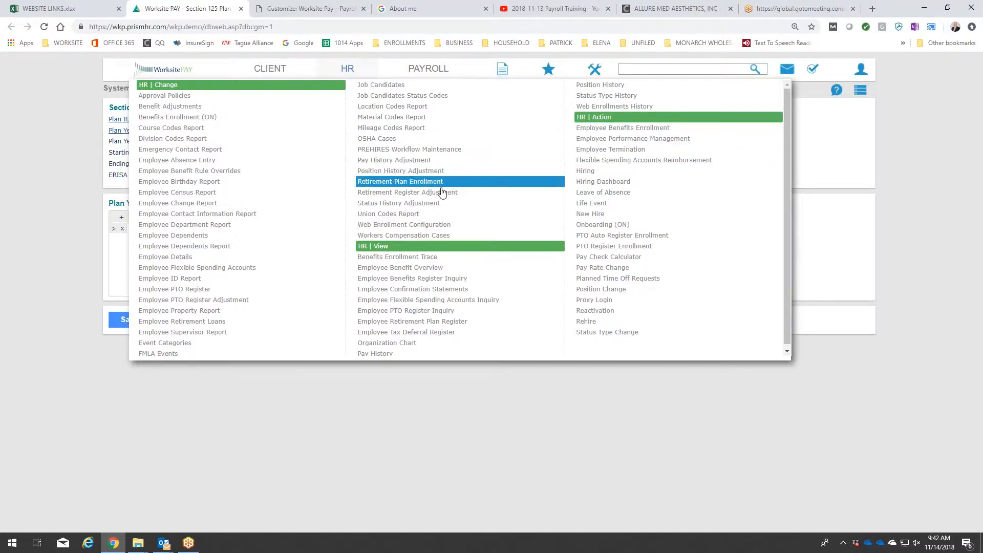
scroll(429, 203, "down", 1)
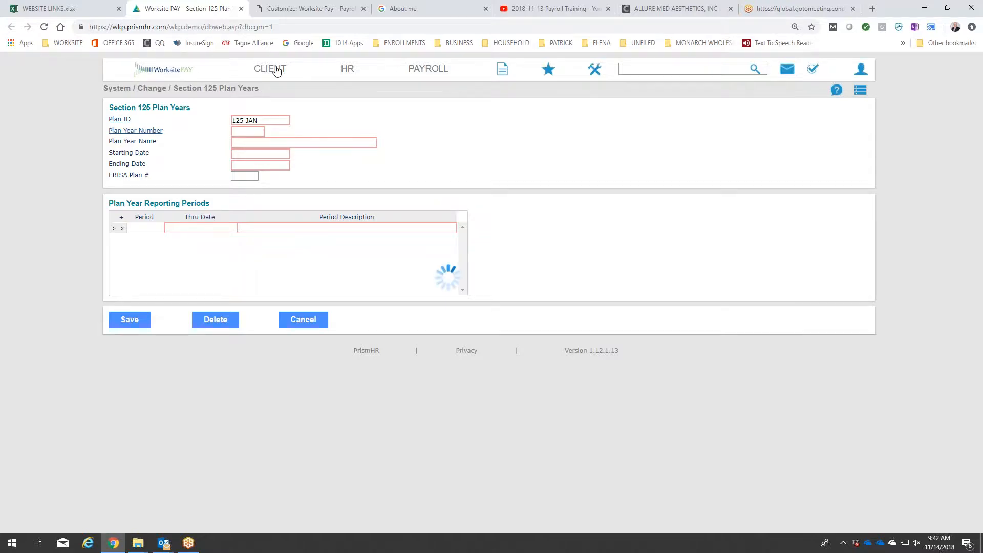
Assign 125-JAN as the Section 125 plan in the client's benefits details and save the client.
mouse_move(275, 70)
scroll(178, 184, "down", 2)
left_click(179, 188)
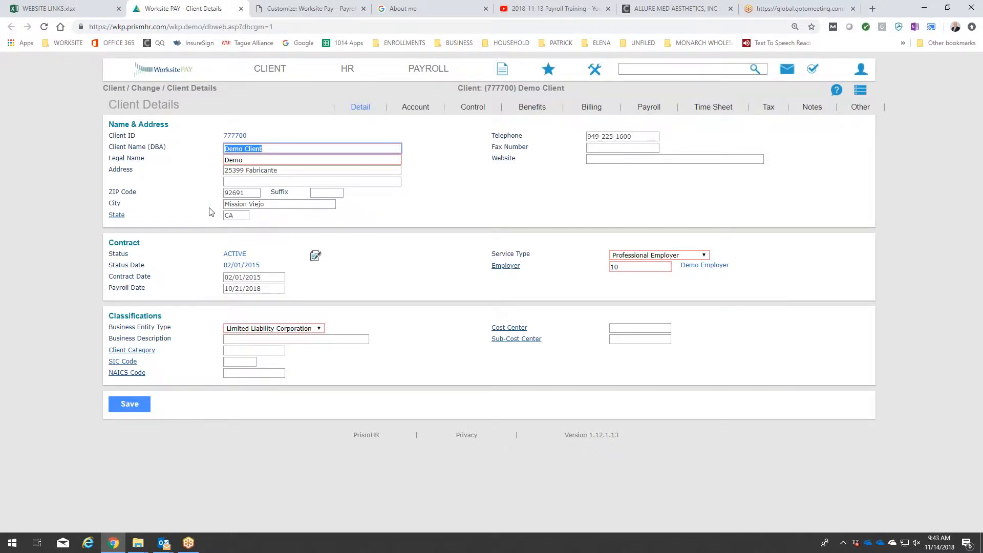
left_click(530, 107)
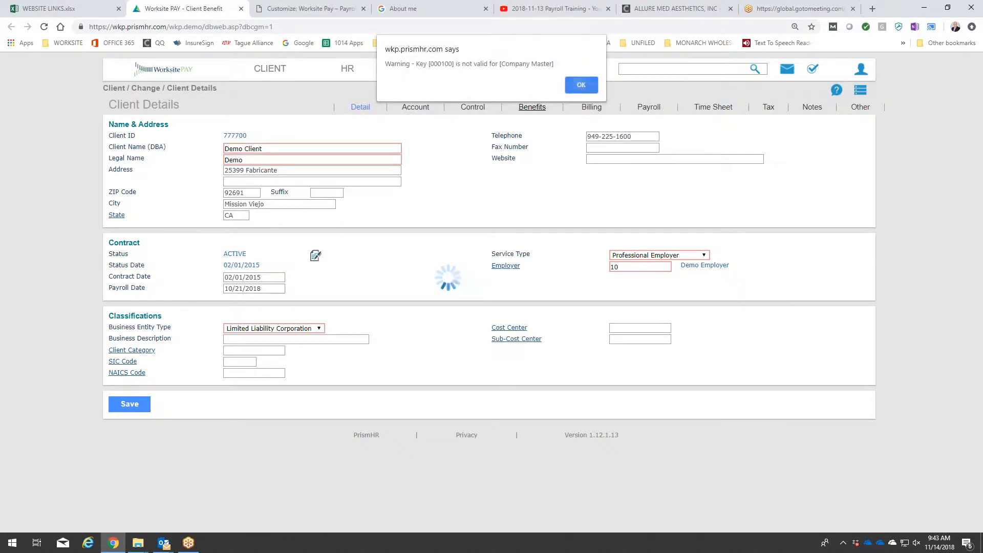
left_click(580, 85)
left_click(581, 83)
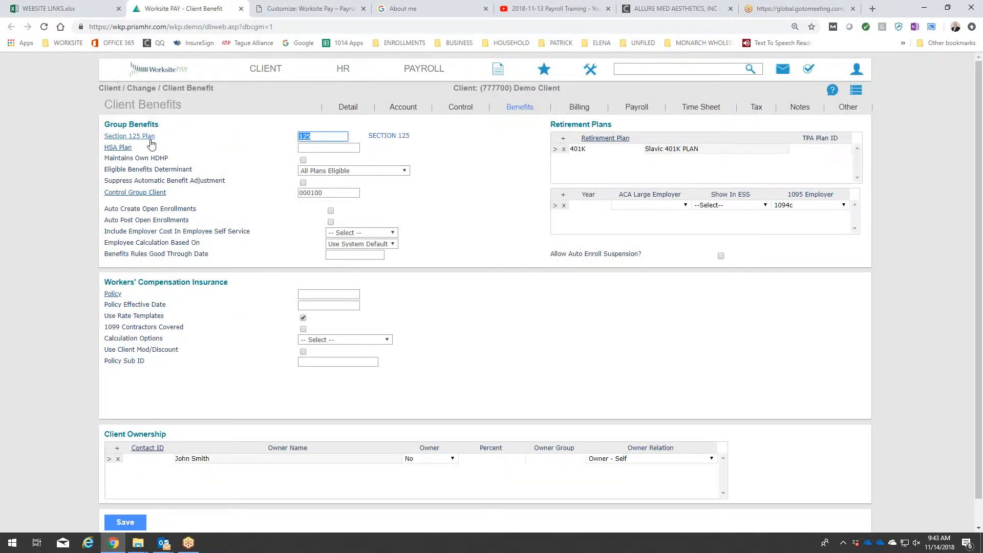
left_click(146, 137)
left_click(405, 184)
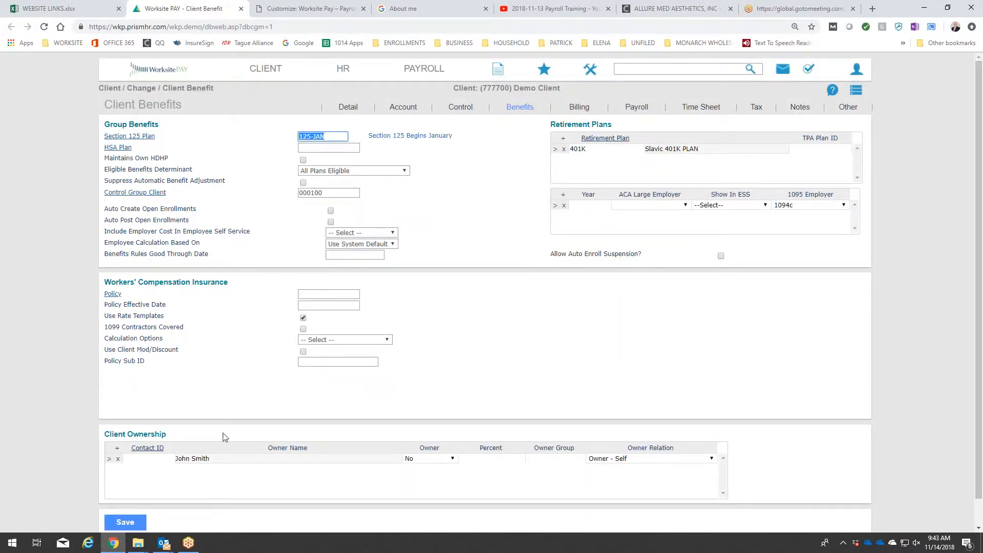
left_click(132, 526)
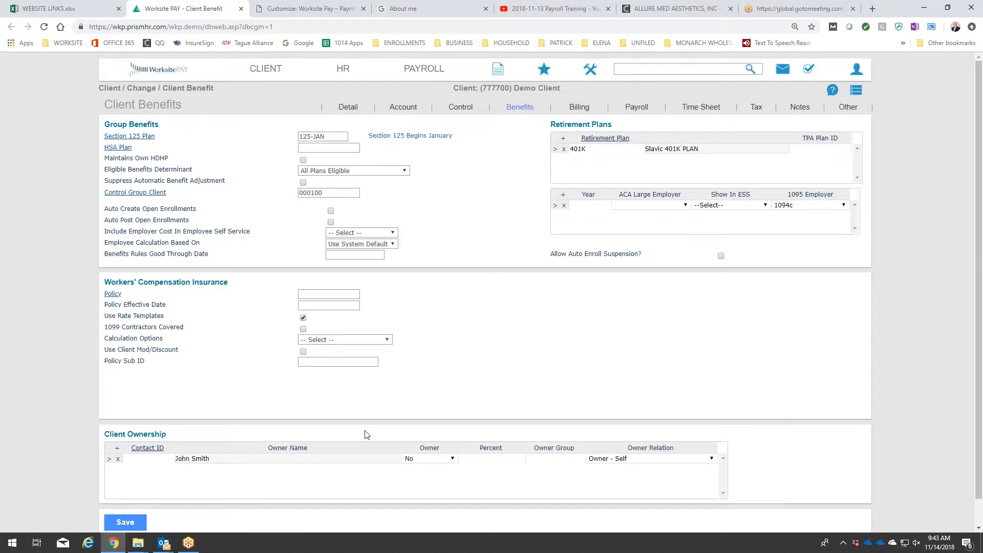
Start a new benefit plan setup for the client with plan class Flexible Spending and plan 125-JAN.
left_click(263, 75)
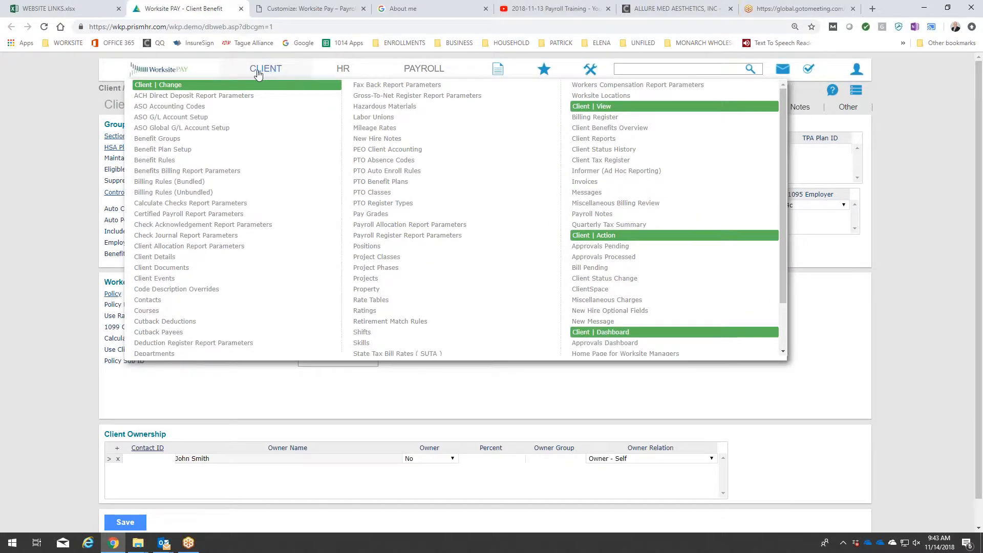
left_click(183, 150)
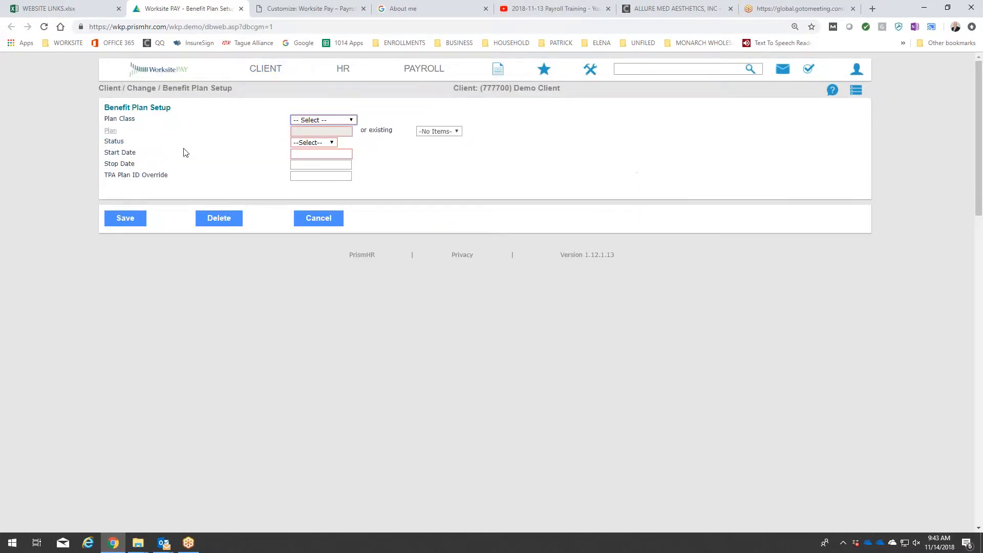
left_click(316, 121)
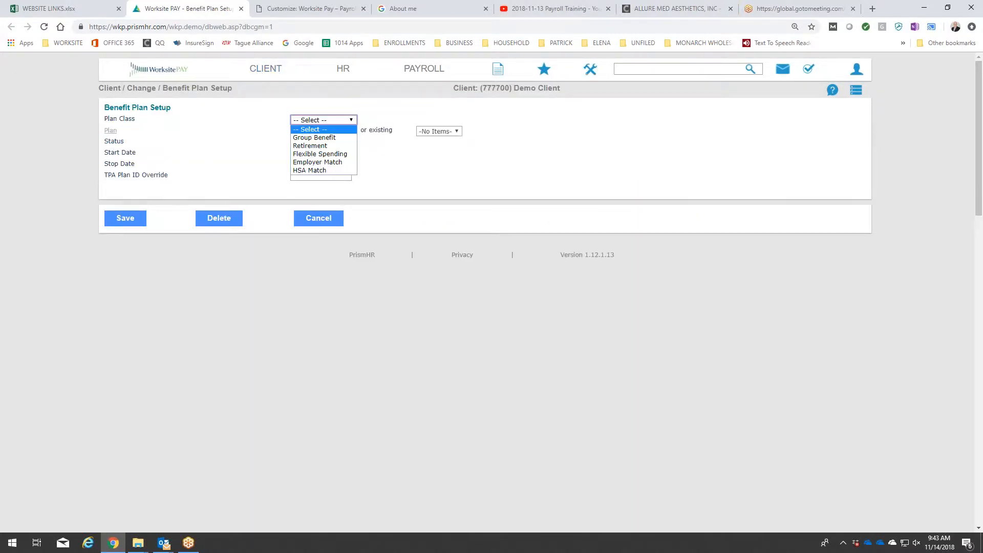
left_click(318, 153)
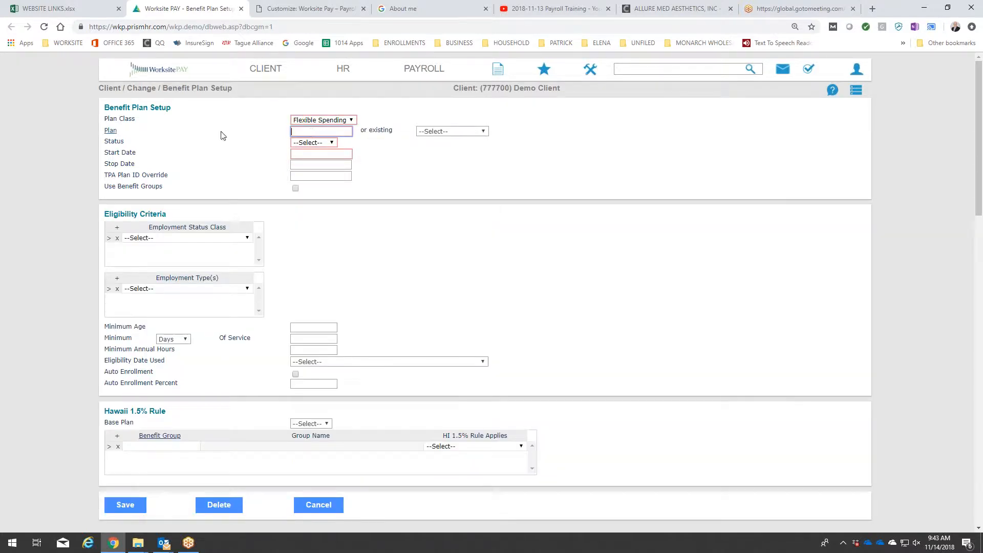
left_click(482, 132)
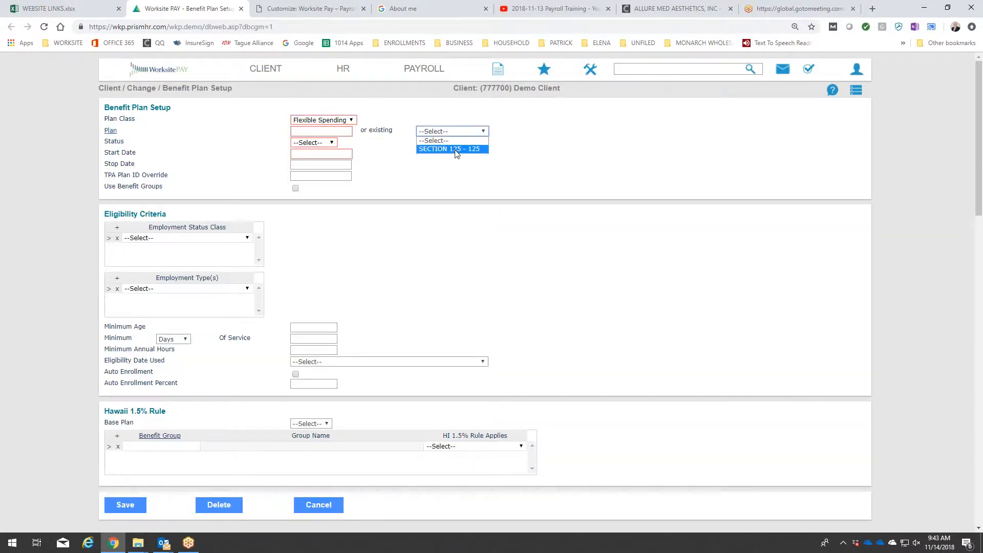
left_click(118, 131)
left_click(402, 184)
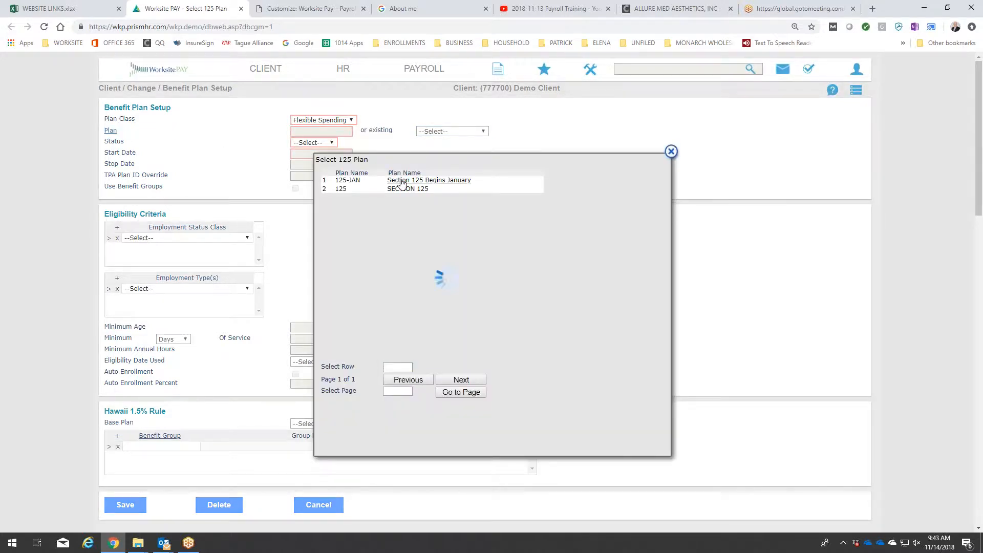
Set the 125-JAN plan's status to Active and its start date to 01/01/2019.
left_click(328, 143)
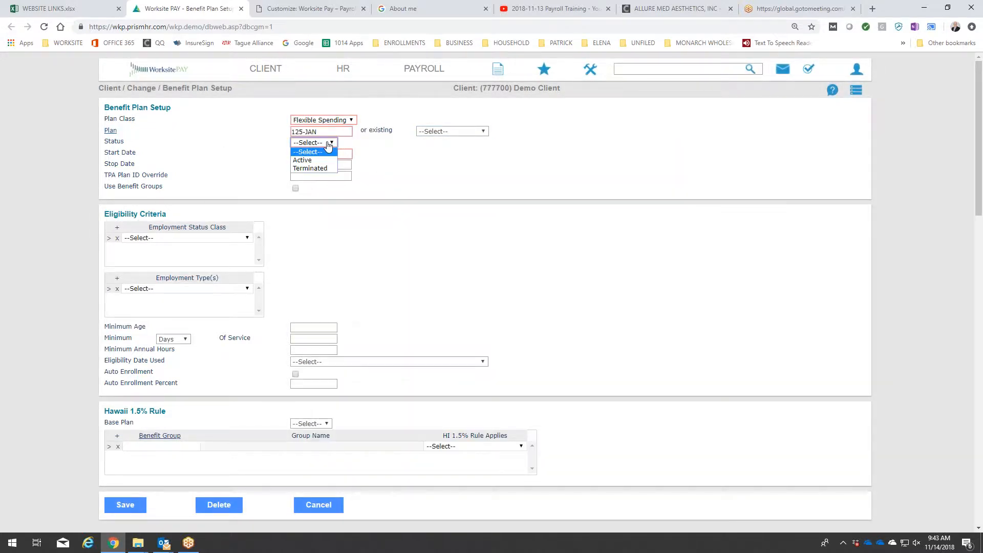
left_click(307, 159)
left_click(321, 154)
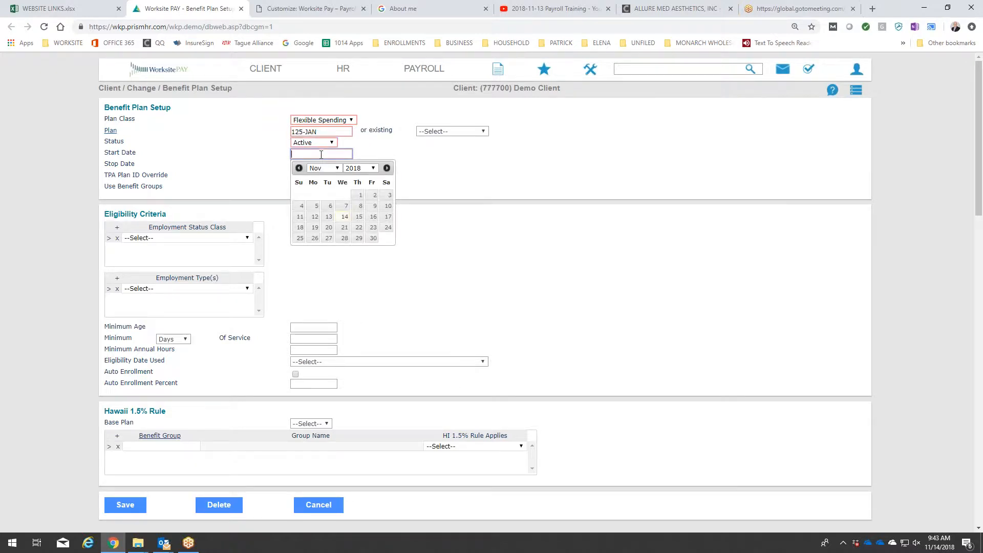
left_click(332, 169)
left_click(327, 177)
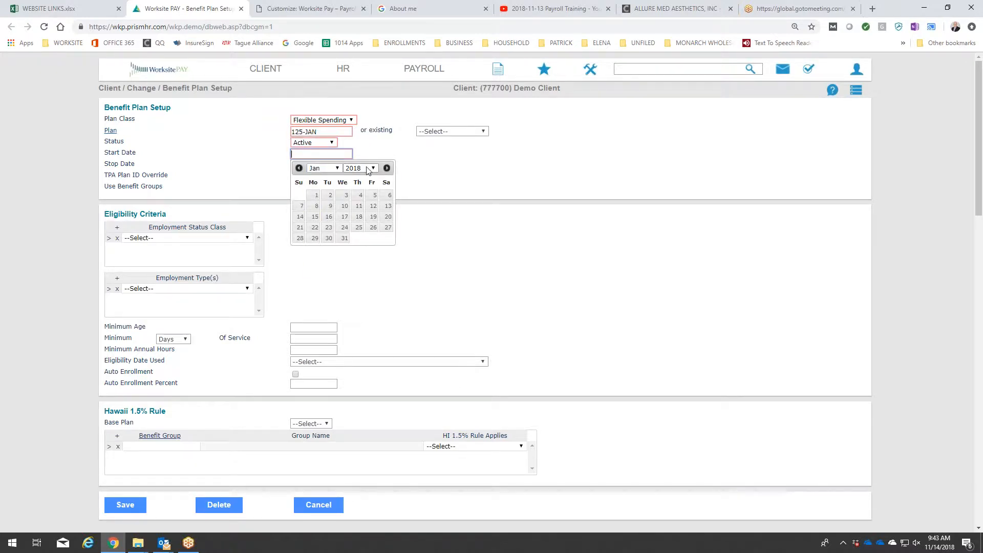
left_click(360, 168)
scroll(358, 287, "down", 3)
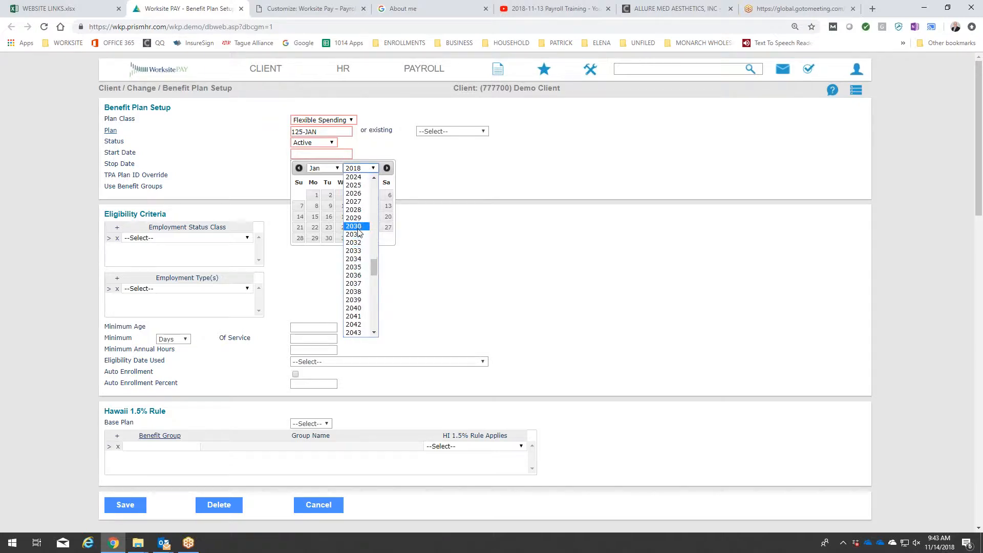
scroll(359, 302, "up", 2)
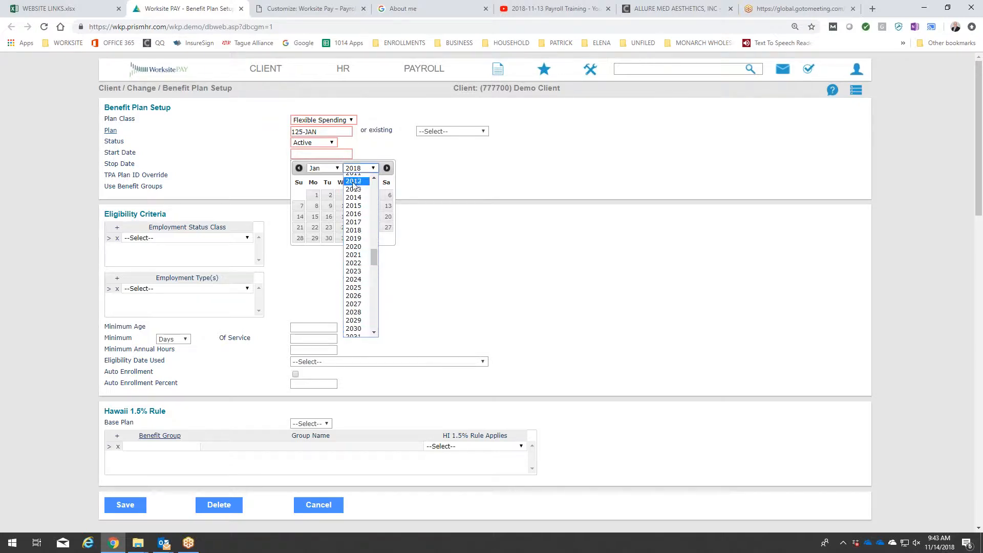
left_click(359, 238)
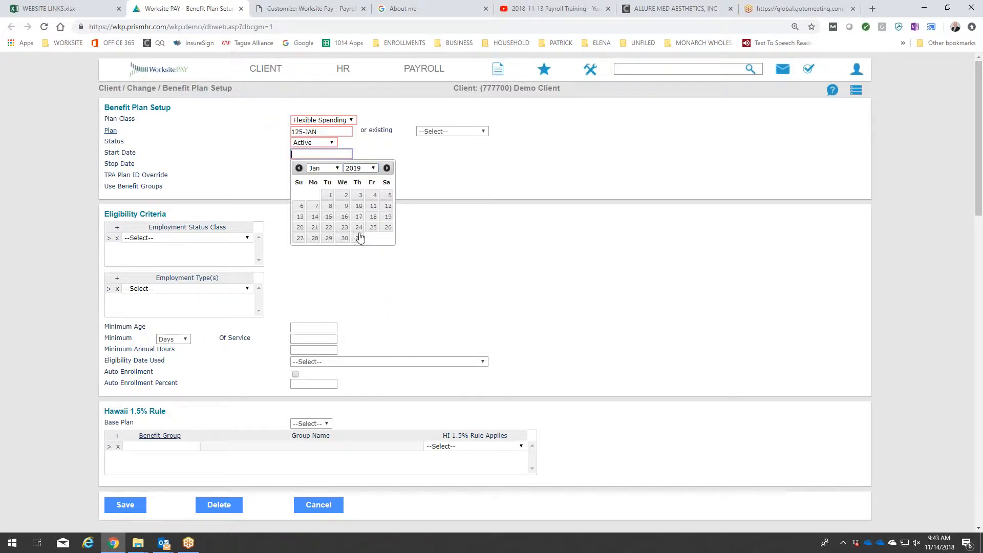
left_click(330, 195)
left_click(461, 180)
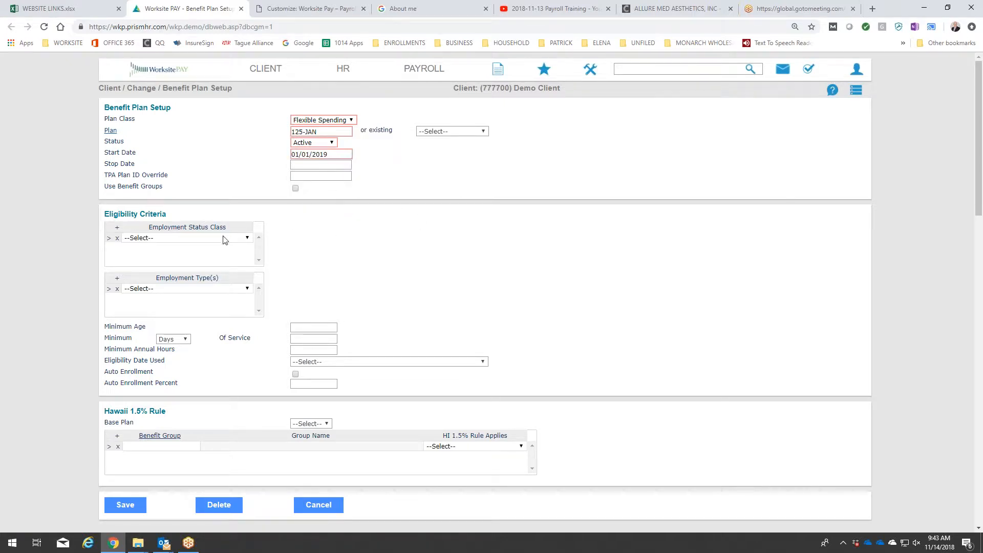
Set the eligibility criteria to employment status classes Active and On Leave, with employment type FULL TIME.
left_click(191, 239)
left_click(185, 255)
left_click(117, 227)
left_click(161, 251)
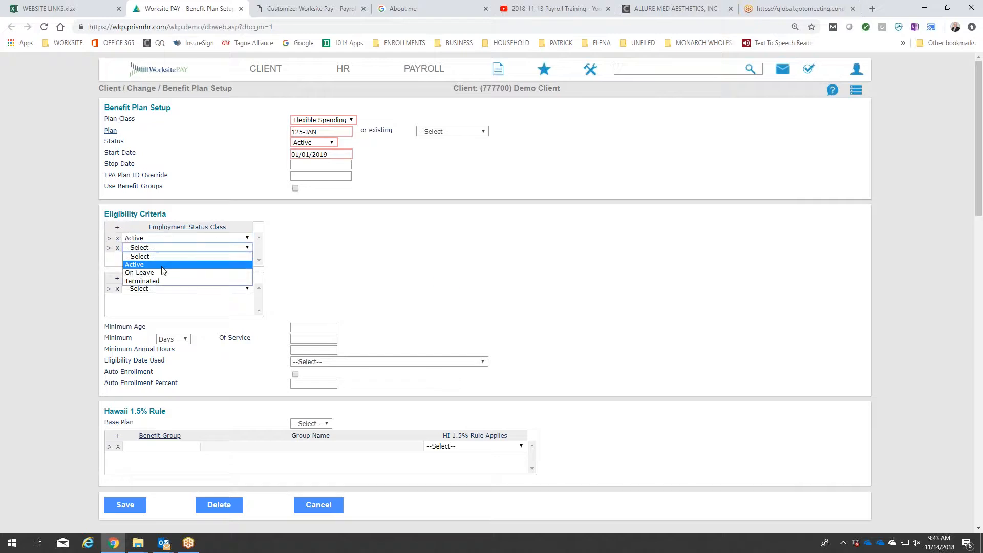
left_click(162, 273)
left_click(170, 289)
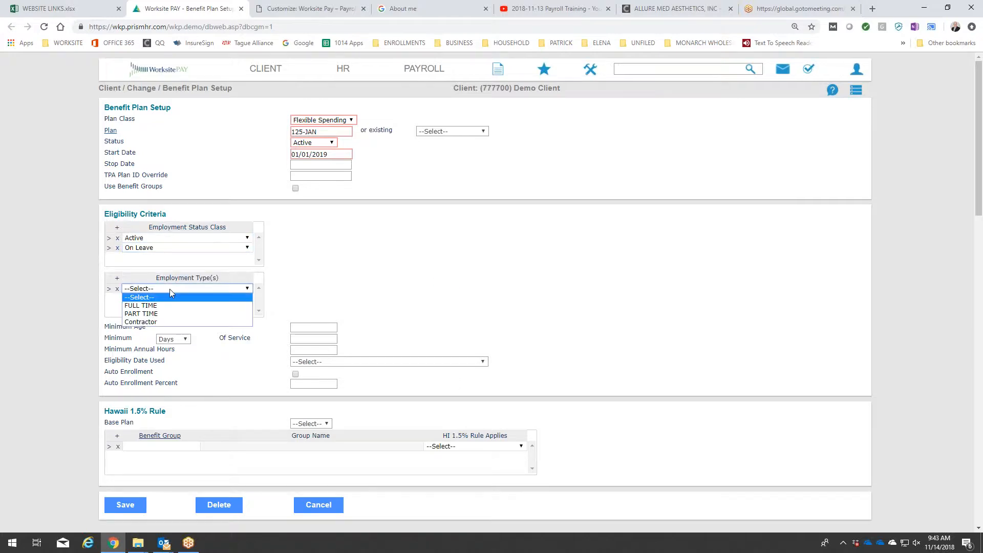
left_click(177, 302)
Require a minimum of 60 days of service, use First of Month after Calculated Date for eligibility, and save the plan setup.
left_click(323, 339)
type("60")
key("Tab")
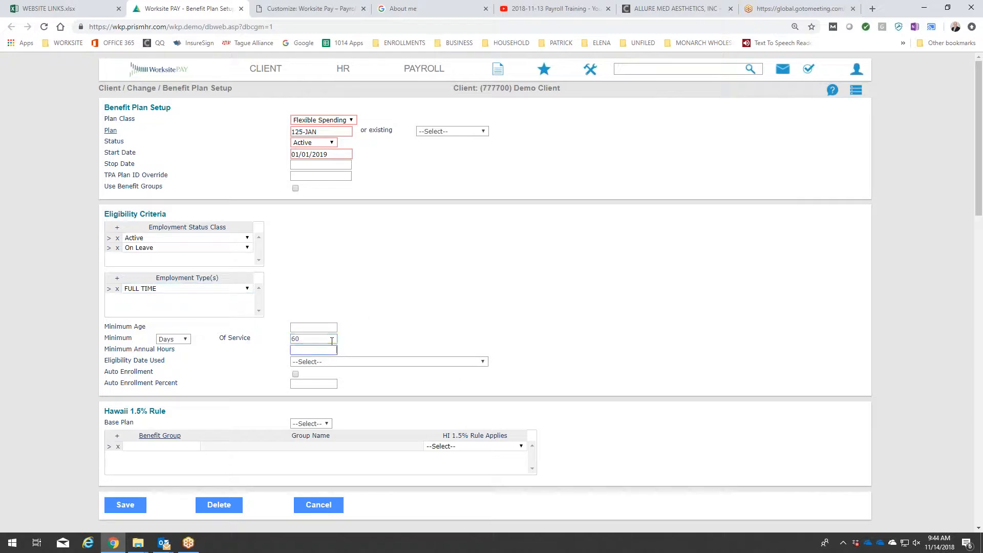
left_click(341, 369)
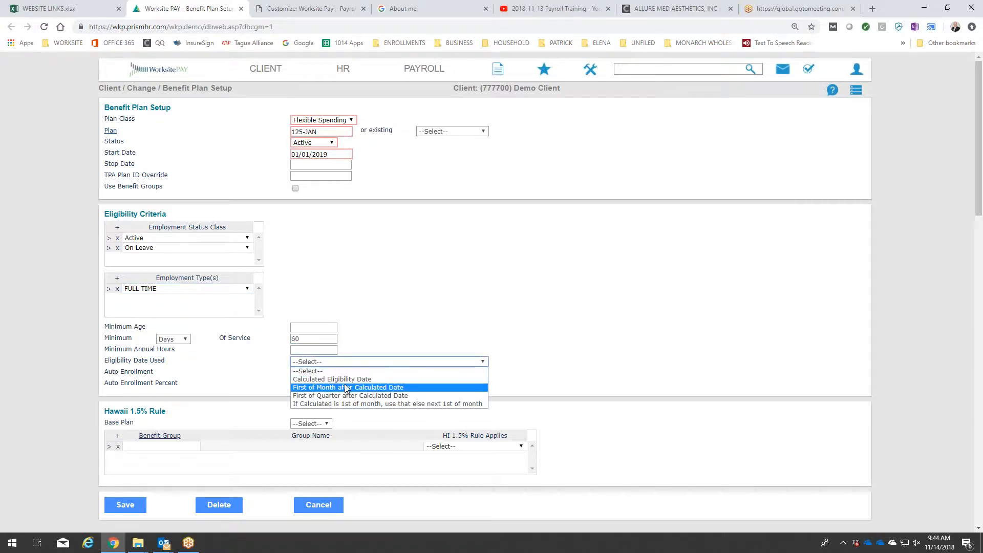
left_click(347, 384)
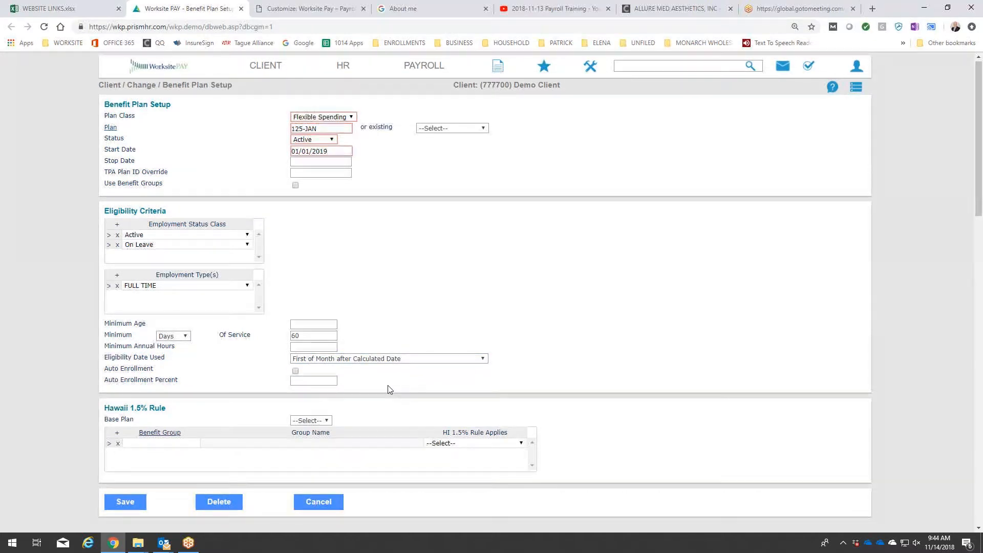
scroll(389, 389, "down", 3)
left_click(125, 351)
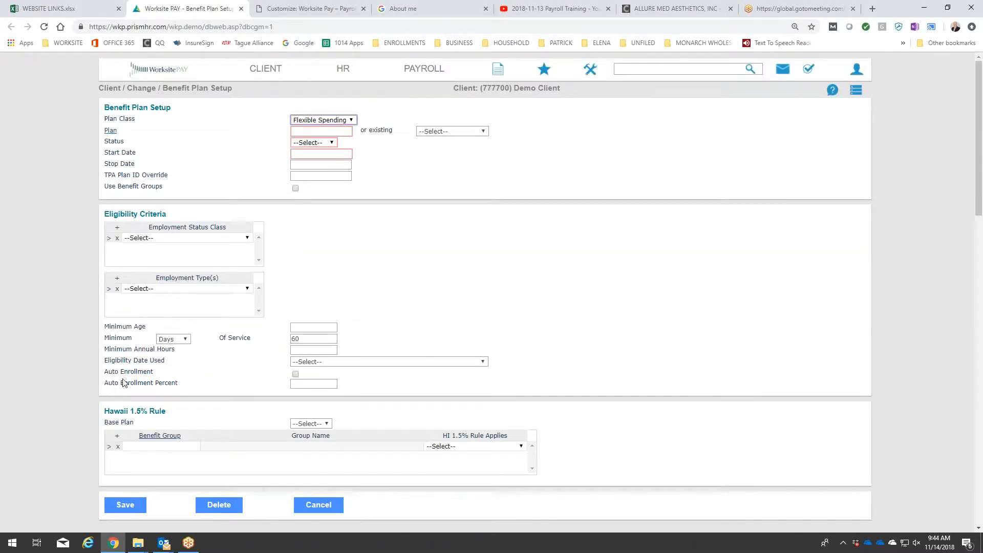
Open the HR page for changing Employee Flexible Spending Accounts and select the demo employee.
left_click(344, 71)
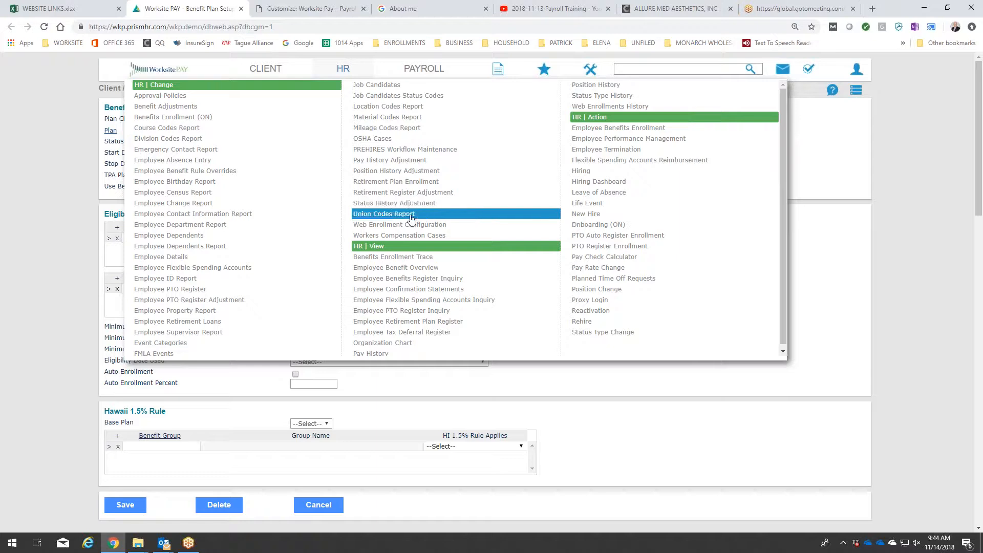
scroll(407, 222, "down", 1)
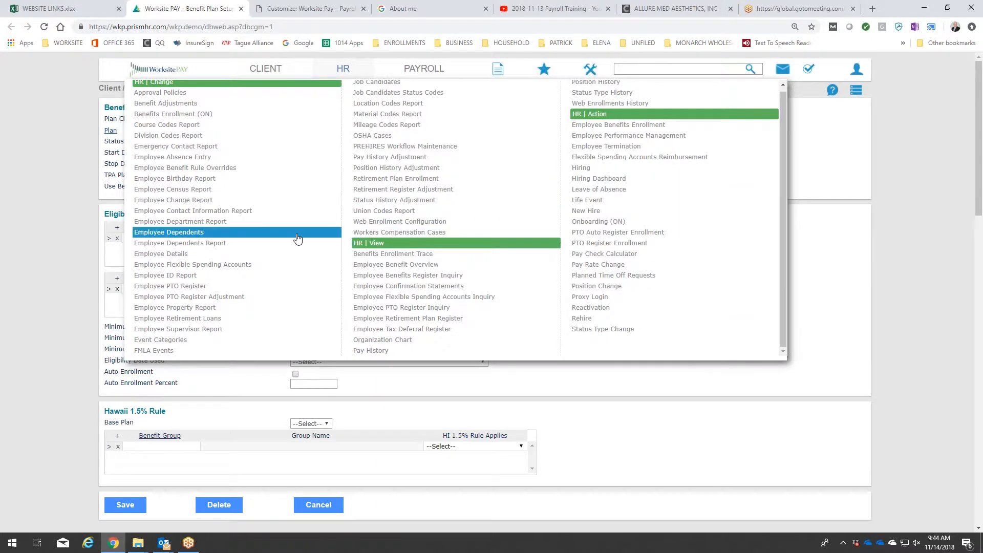
scroll(231, 260, "down", 1)
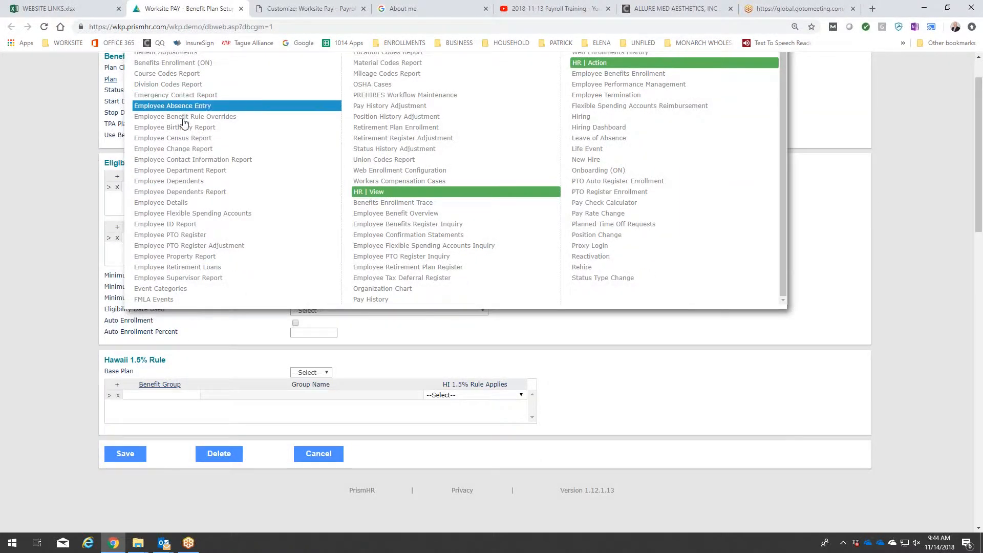
left_click(174, 215)
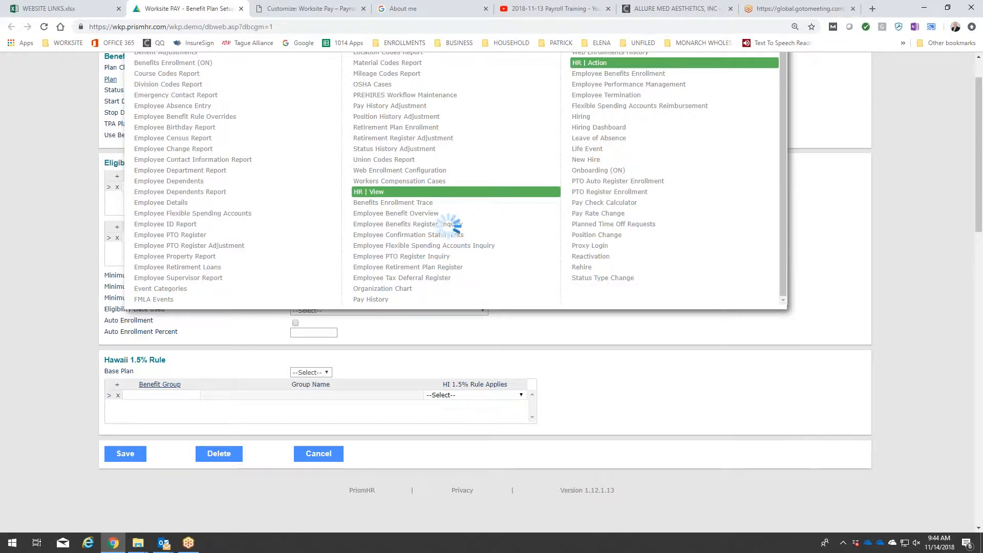
scroll(283, 245, "up", 1)
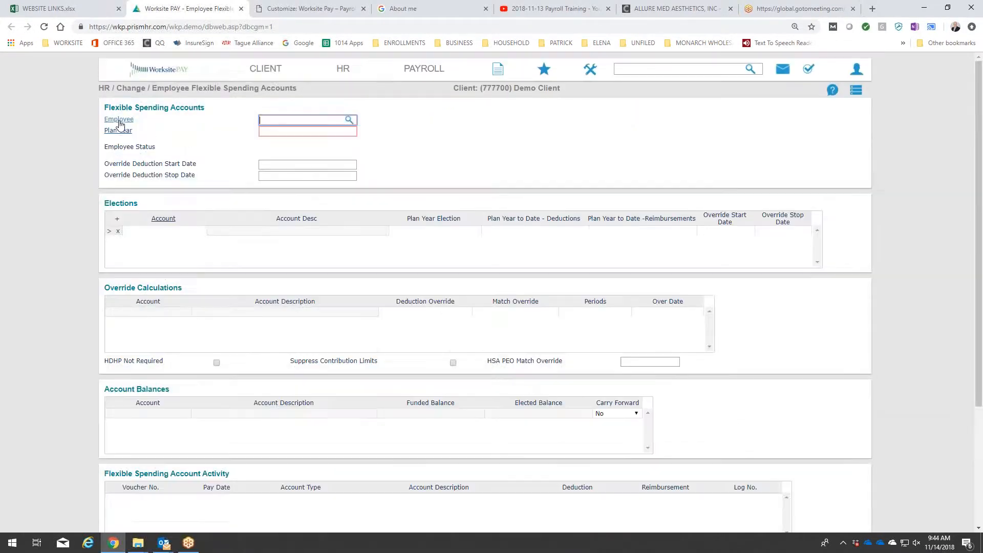
left_click(119, 120)
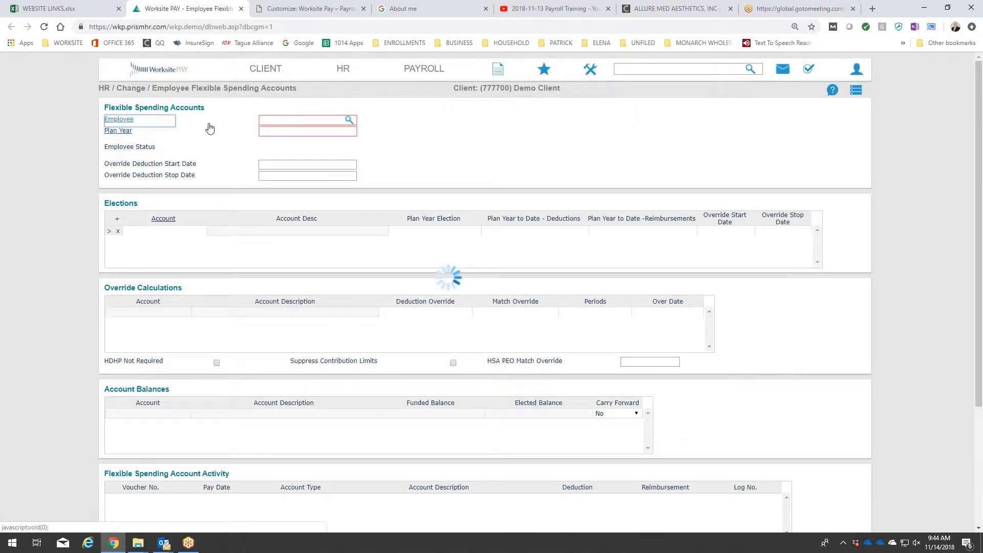
left_click(270, 169)
Set the employee's flexible spending plan year to 2019 and acknowledge the eligibility warning.
left_click(124, 132)
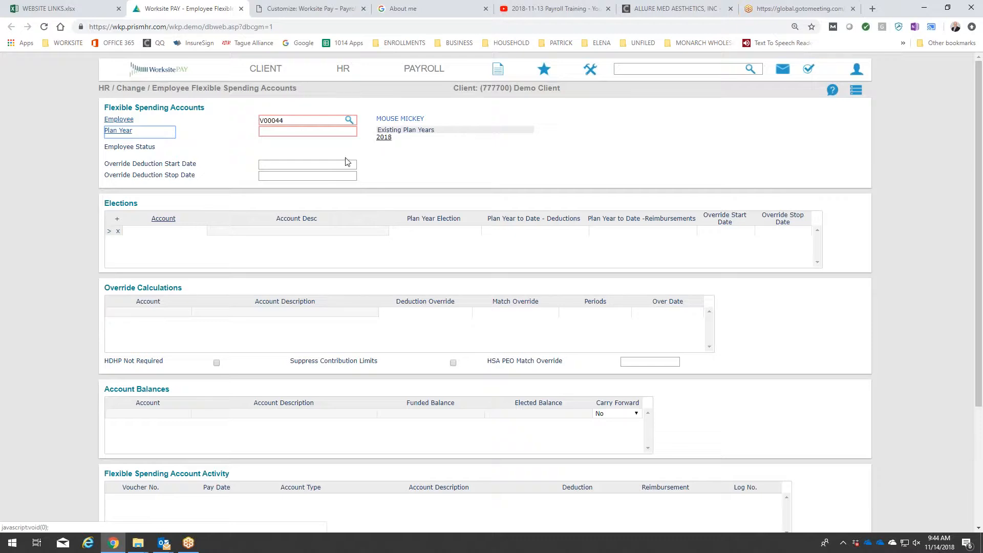
left_click(121, 134)
left_click(298, 130)
type("2019")
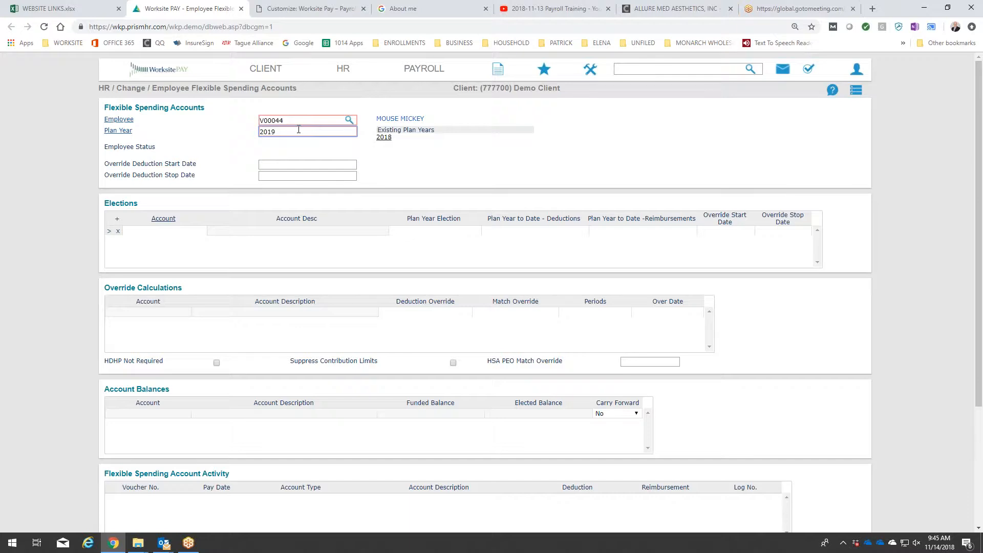
left_click(415, 158)
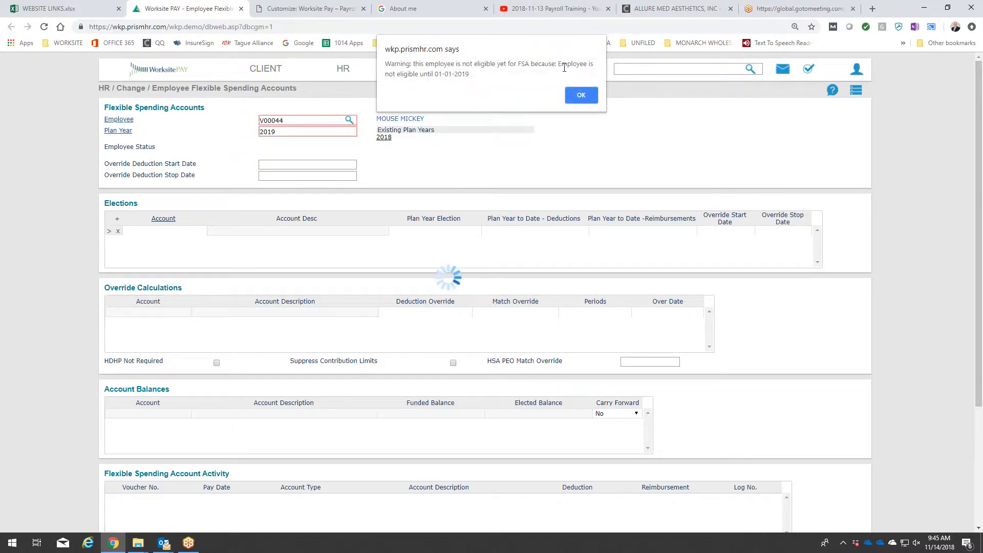
left_click(583, 95)
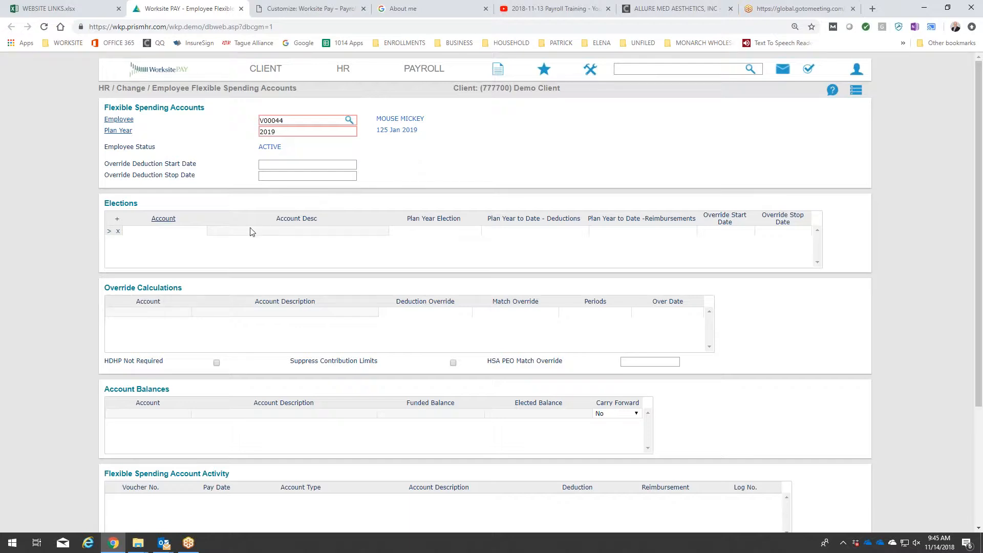
Try to enter a plan year election of 2,000 without choosing an account.
left_click(415, 232)
type("2000")
left_click(612, 184)
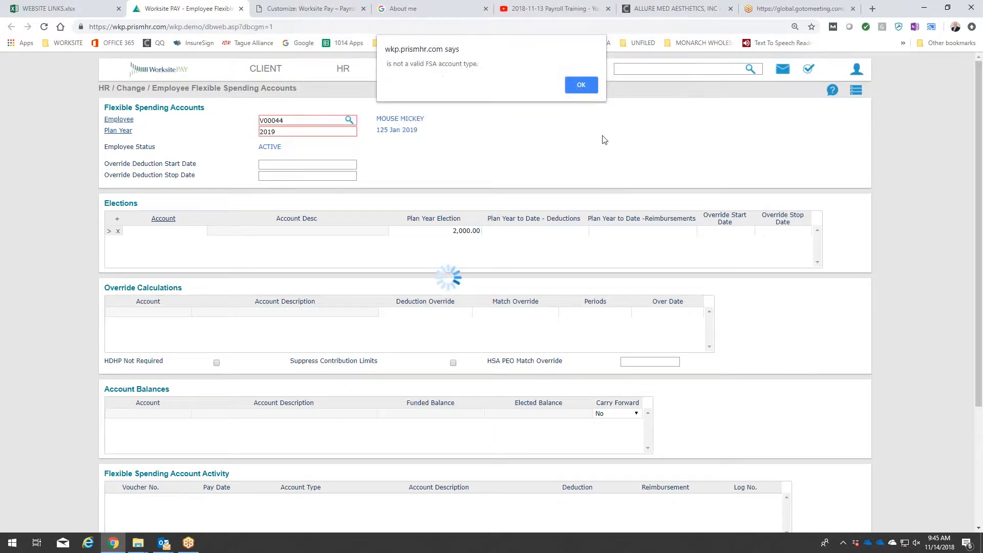
left_click(581, 85)
Add the LFSA (Limited FSA) account to the elections with a plan year election of 1,000.
double_click(156, 230)
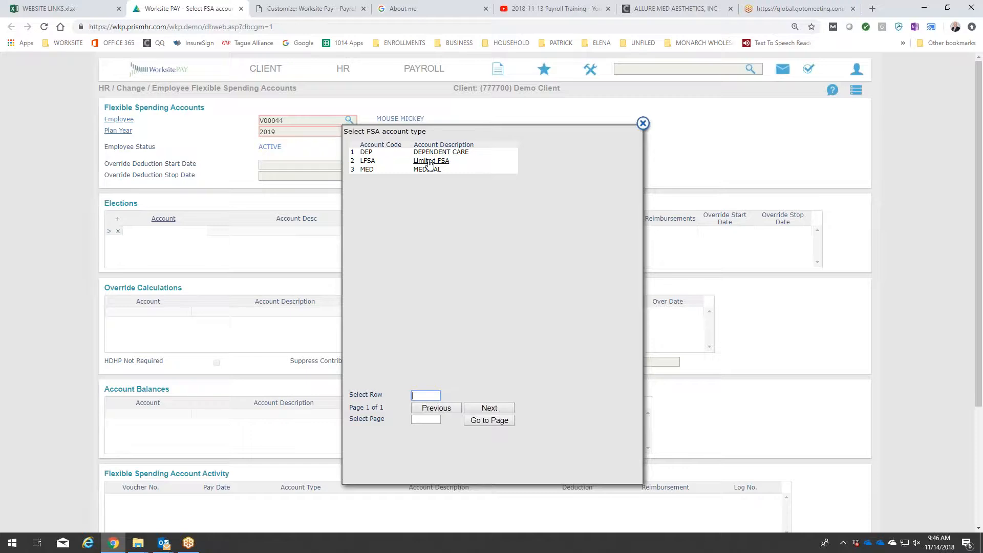
left_click(430, 162)
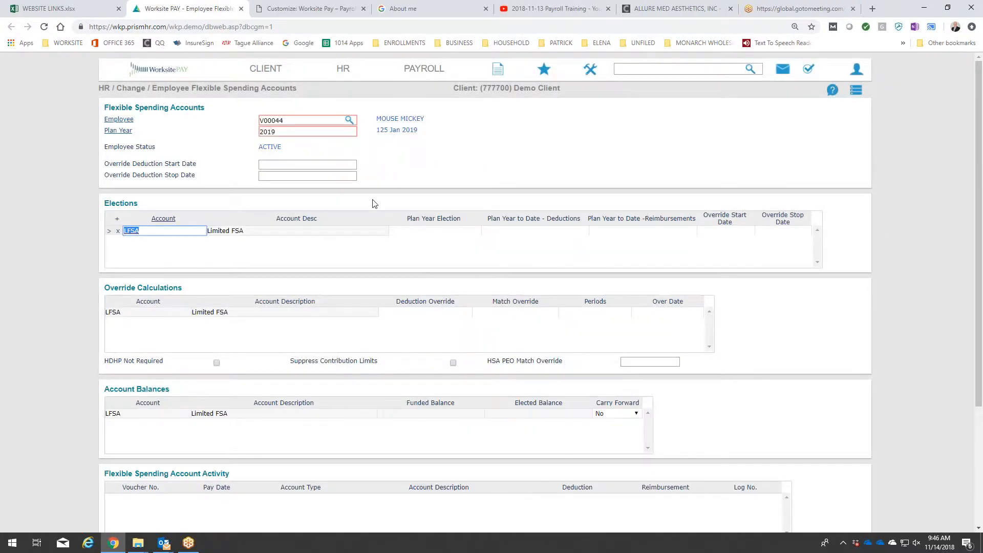
left_click(450, 233)
type("1000")
left_click(570, 162)
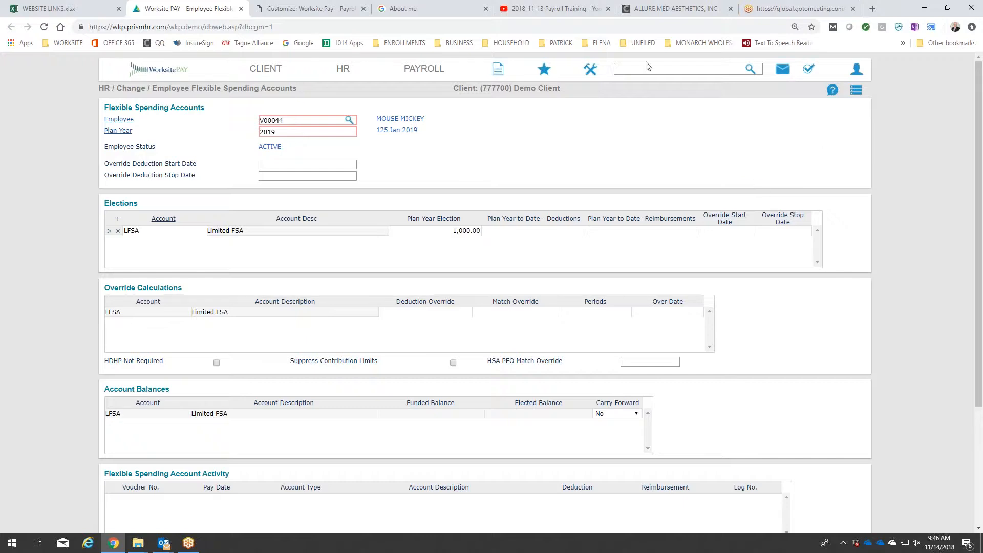
Find and open the Flex Spend Account Types form and pull up the LFSA (Limited FSA) account.
left_click(590, 68)
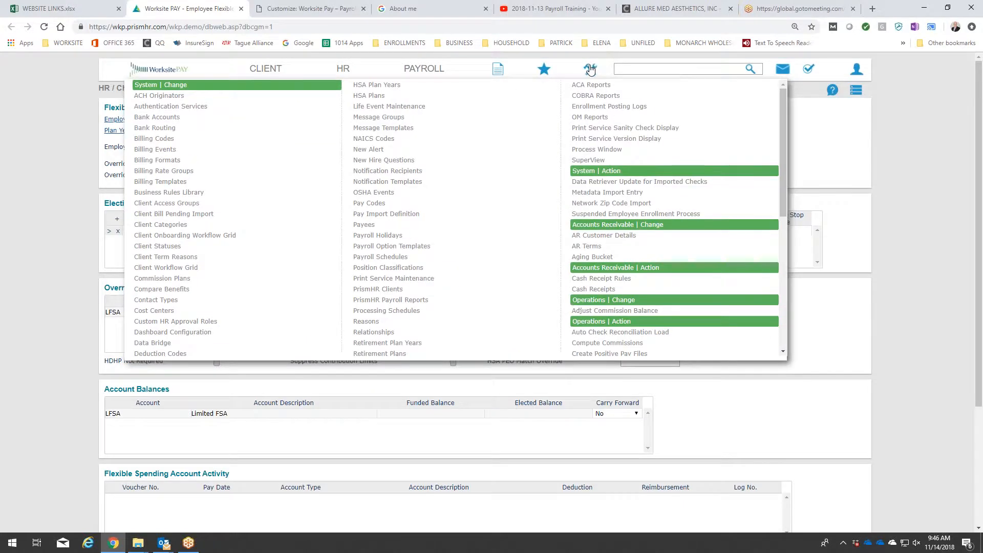
scroll(246, 218, "down", 5)
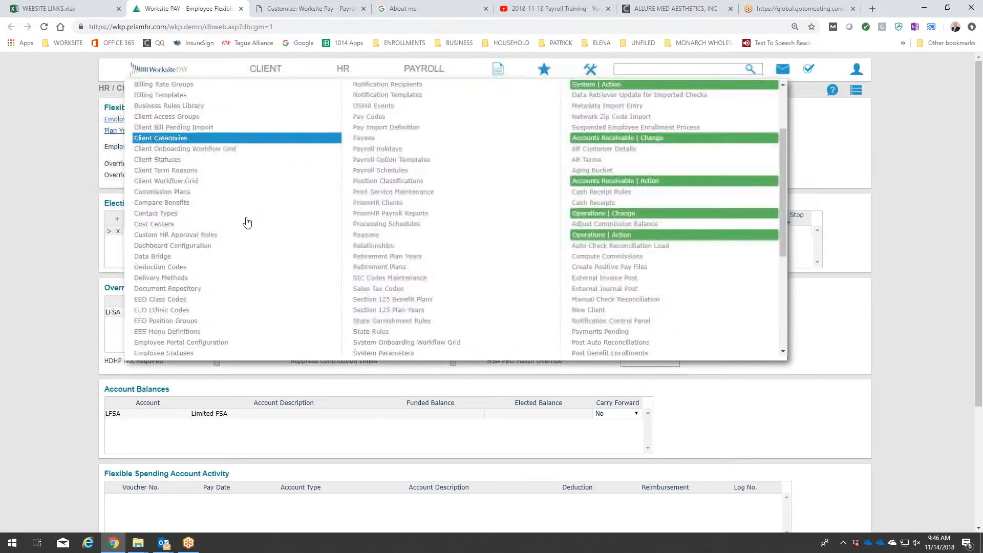
scroll(249, 222, "up", 3)
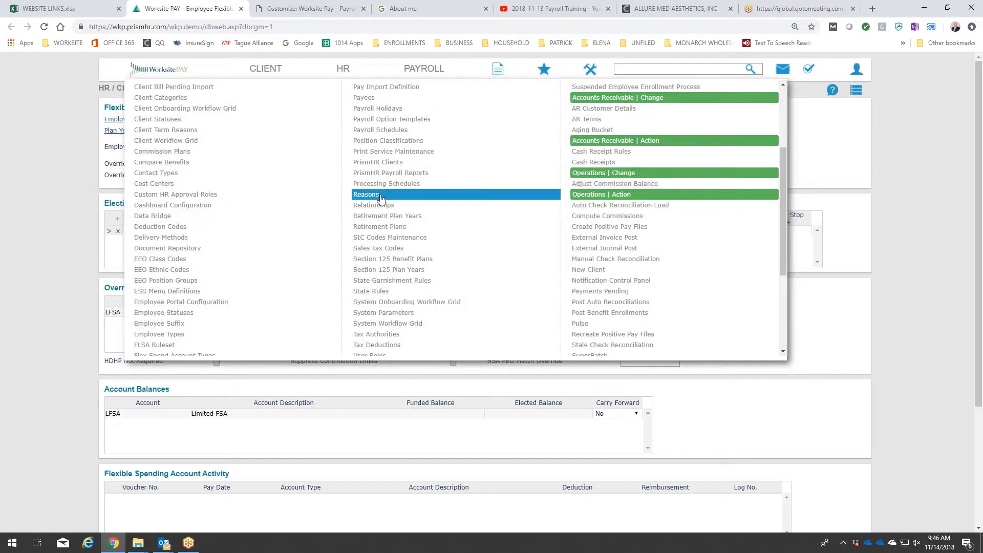
scroll(382, 201, "down", 3)
scroll(494, 202, "up", 1)
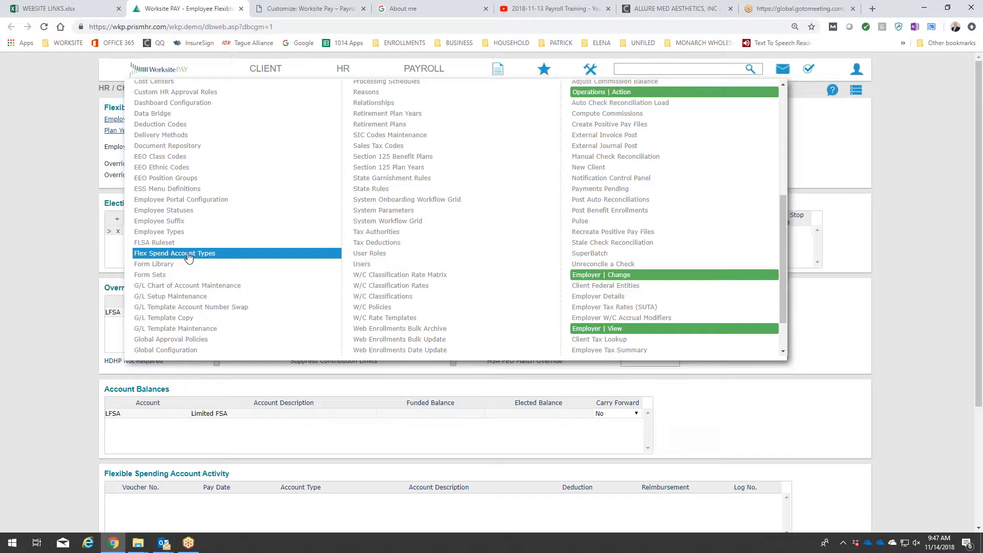
left_click(657, 69)
type("f")
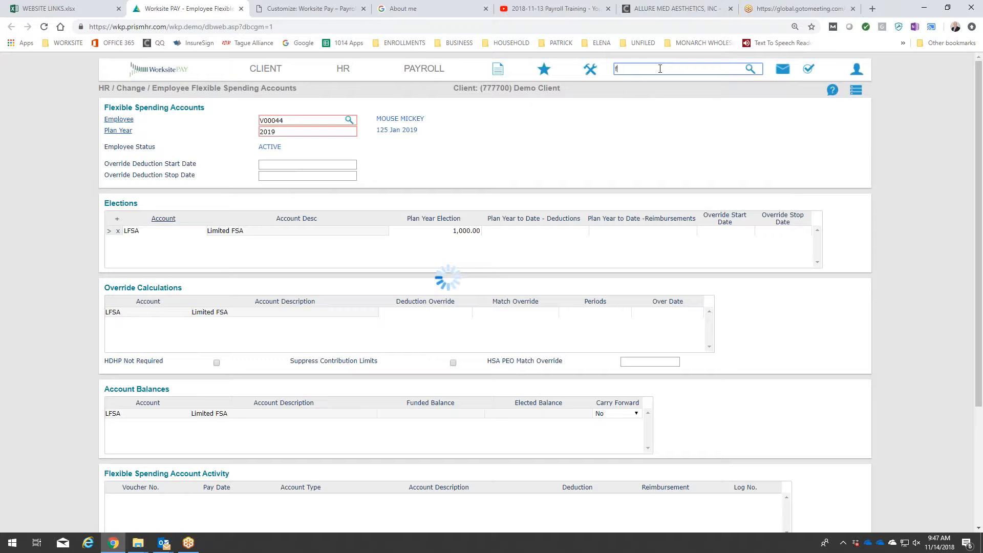
type("lex spend")
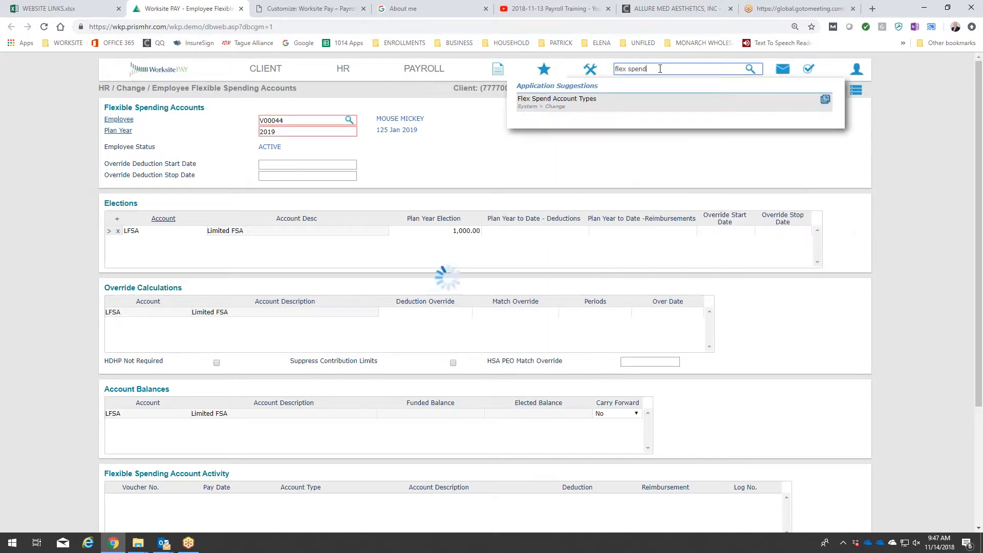
left_click(826, 103)
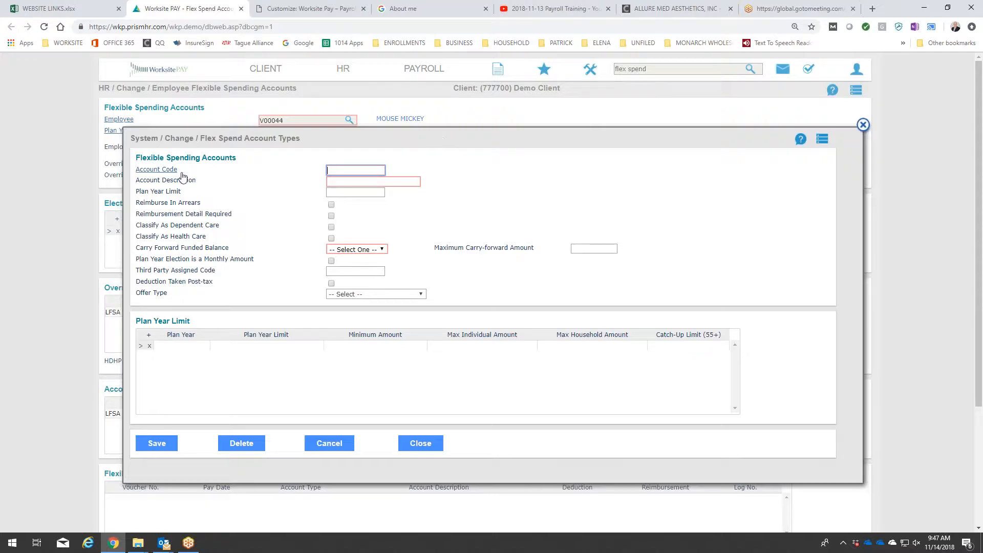
left_click(157, 169)
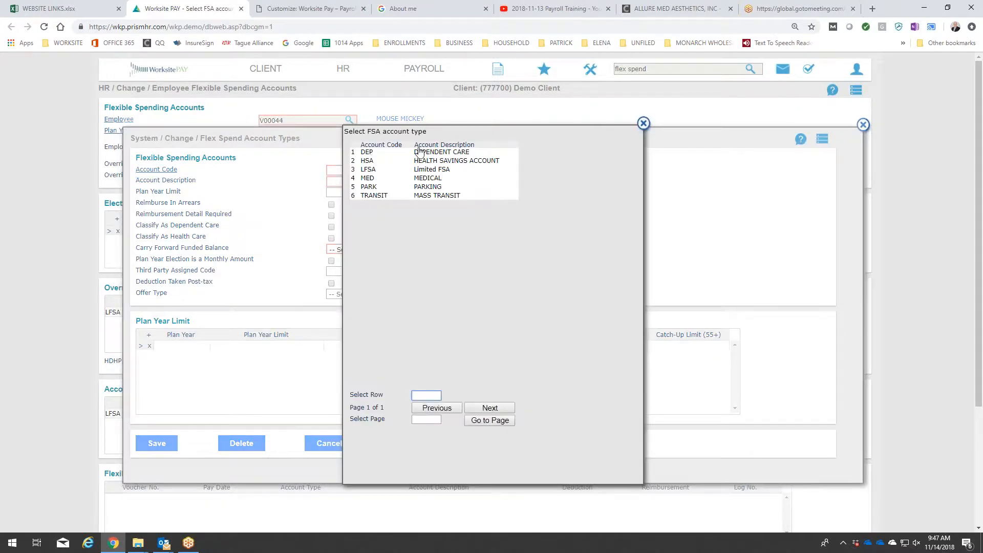
left_click(440, 174)
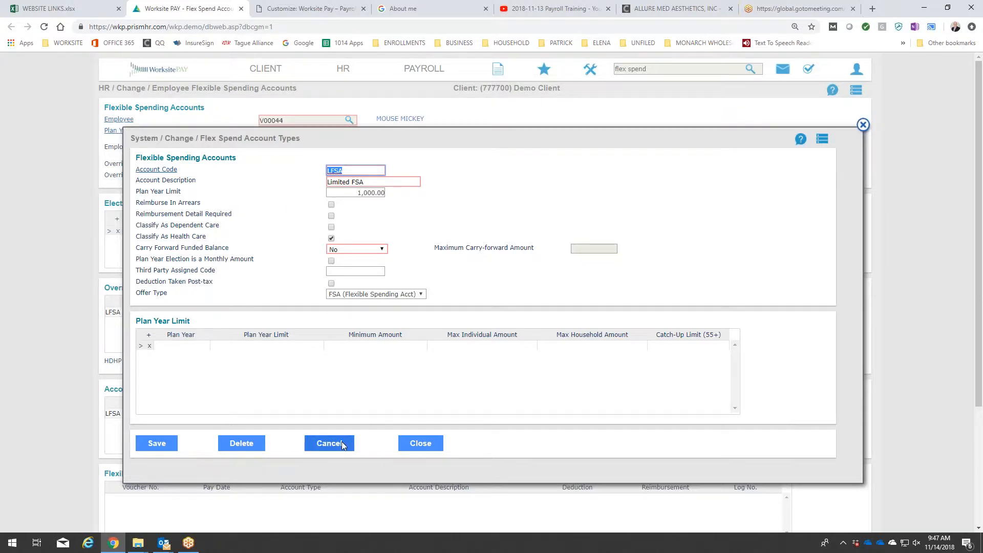
Add the Flex Spend Account Types form to favorites, then clear and close it without changing the account.
left_click(822, 141)
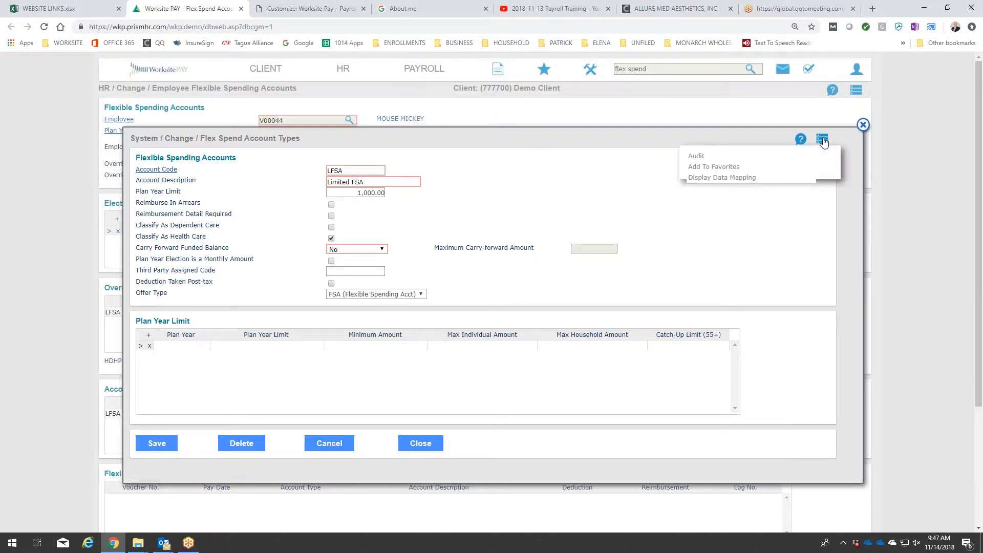
left_click(737, 166)
left_click(337, 438)
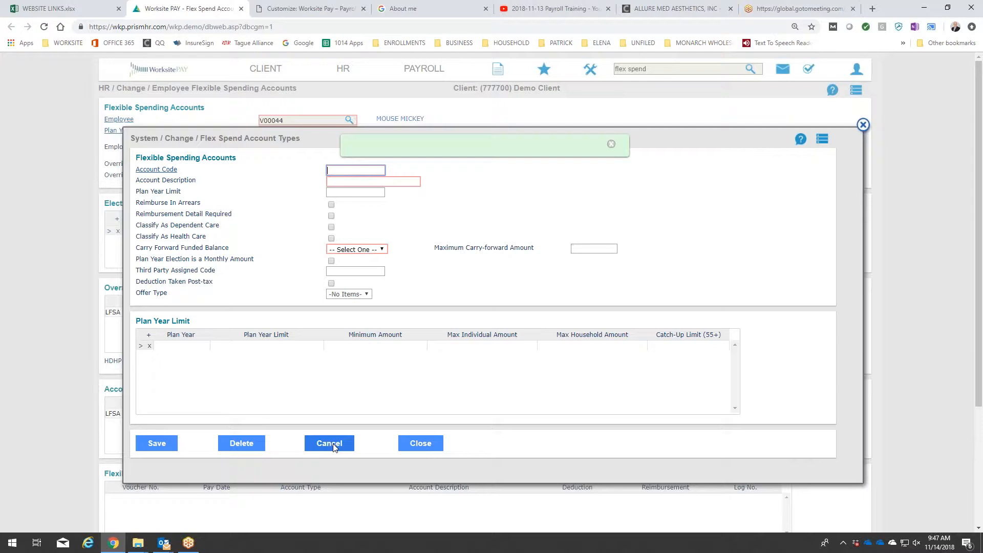
left_click(428, 448)
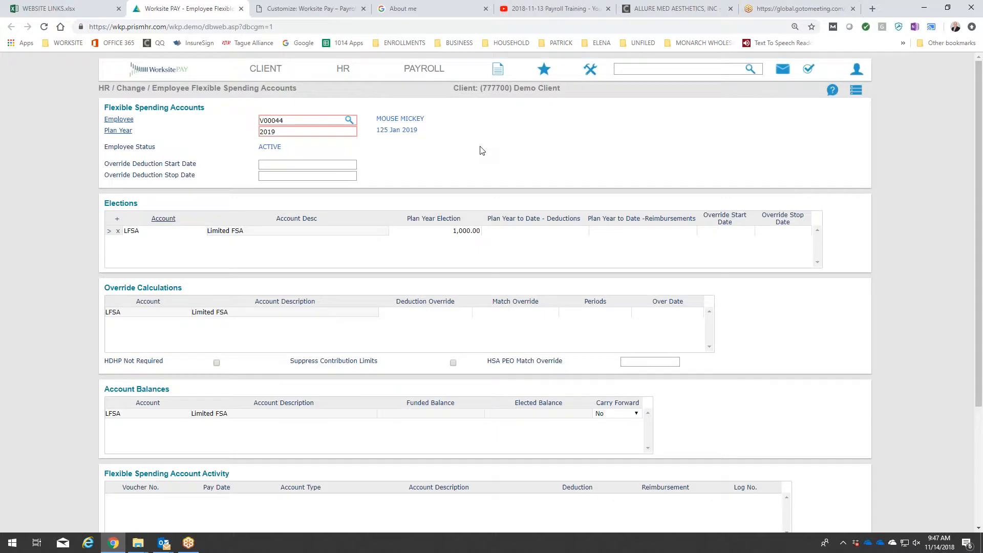
Save the employee's 2019 flexible spending account election.
scroll(412, 149, "down", 1)
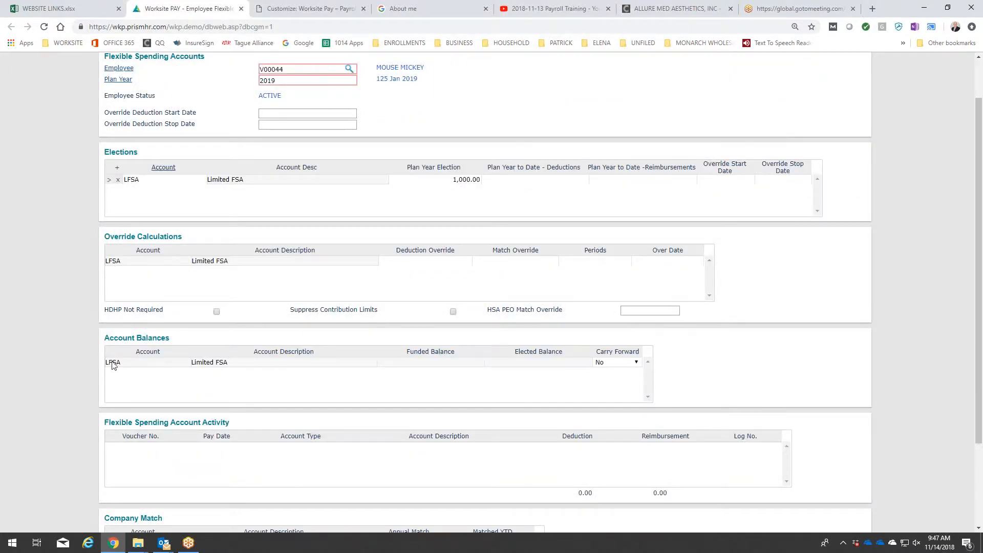
scroll(113, 364, "down", 2)
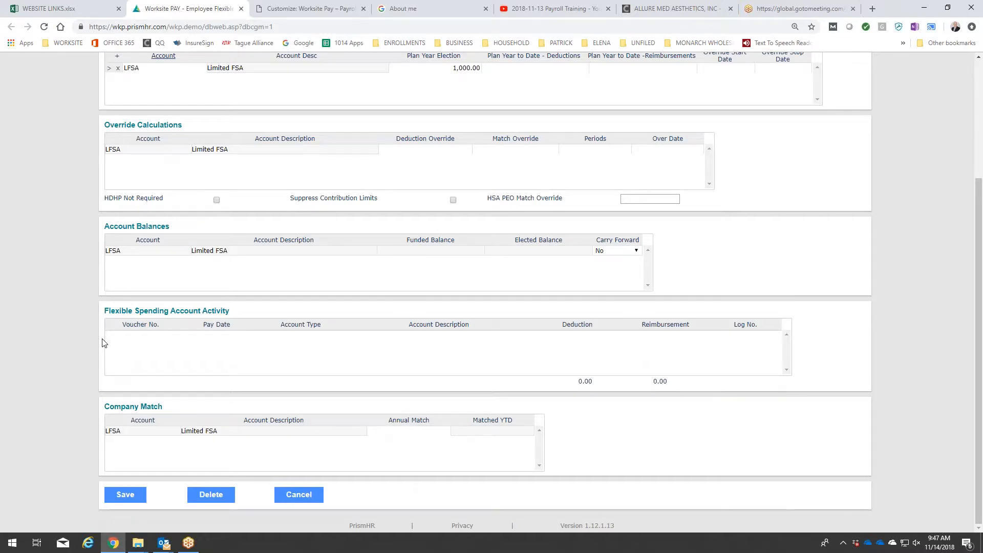
left_click(126, 497)
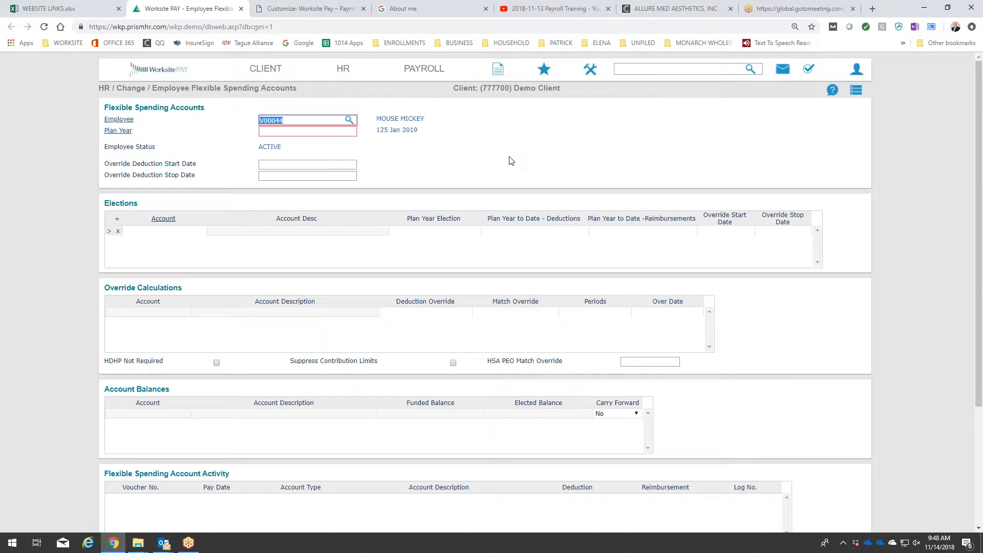
Open the client's Benefit Plan Setup and load the existing Slavic 401K plan under the Retirement plan class.
left_click(274, 71)
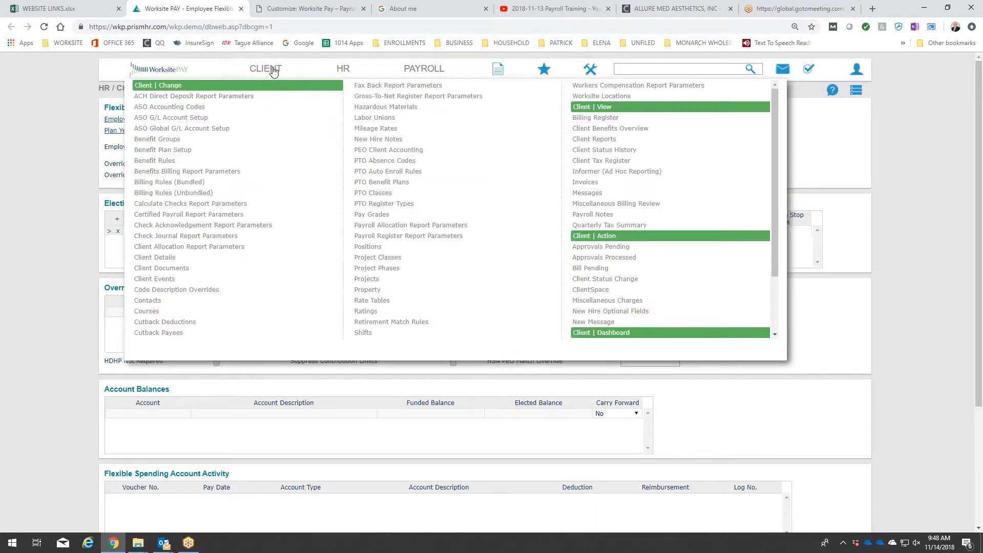
left_click(210, 152)
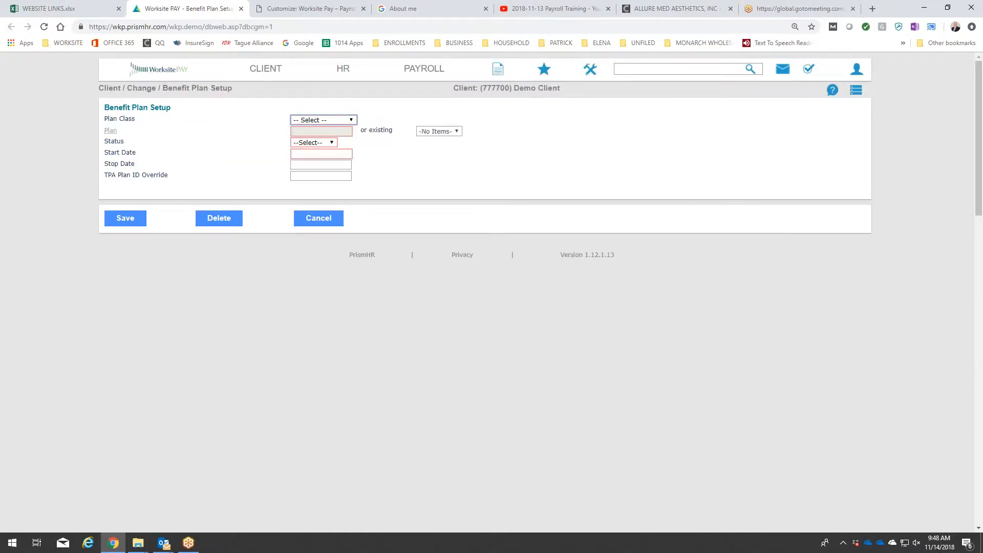
left_click(352, 121)
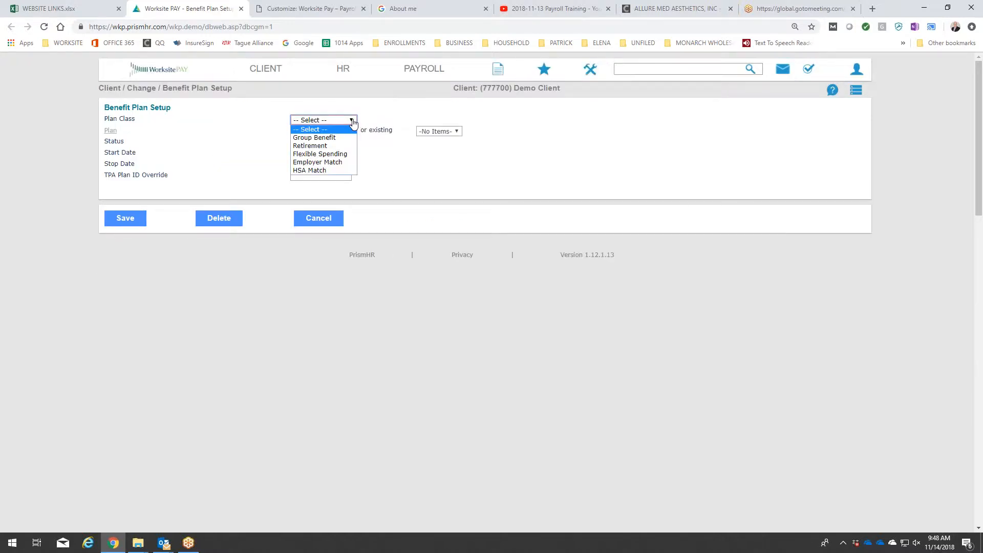
left_click(336, 148)
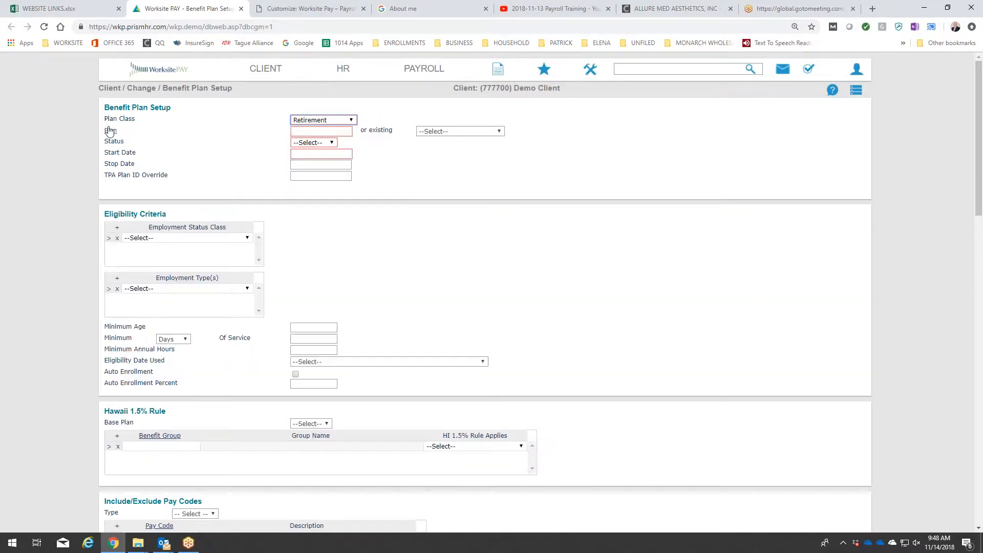
left_click(444, 131)
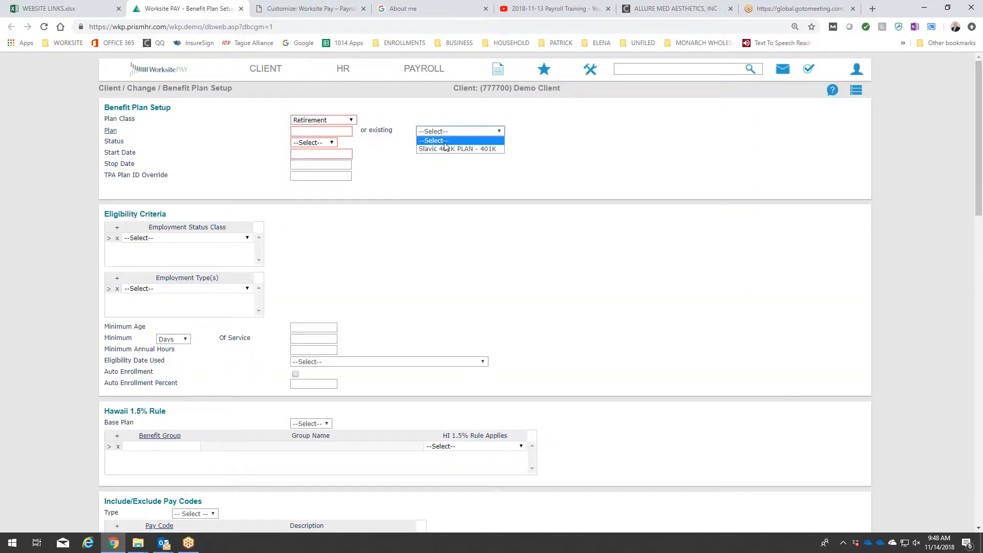
left_click(446, 148)
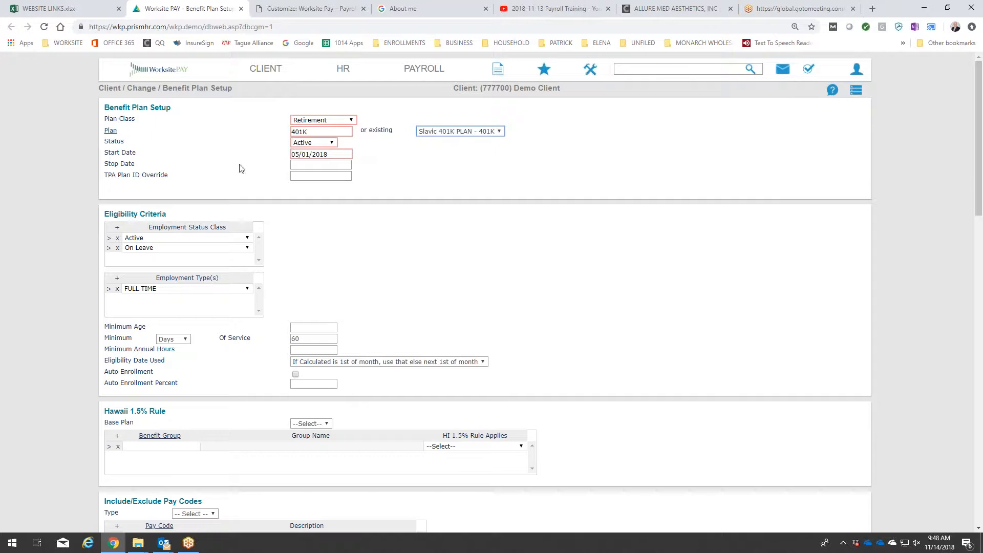
Set the 401K plan's eligibility date to First of Month after Calculated Date and save, agreeing to update existing active enrollments.
scroll(334, 244, "down", 1)
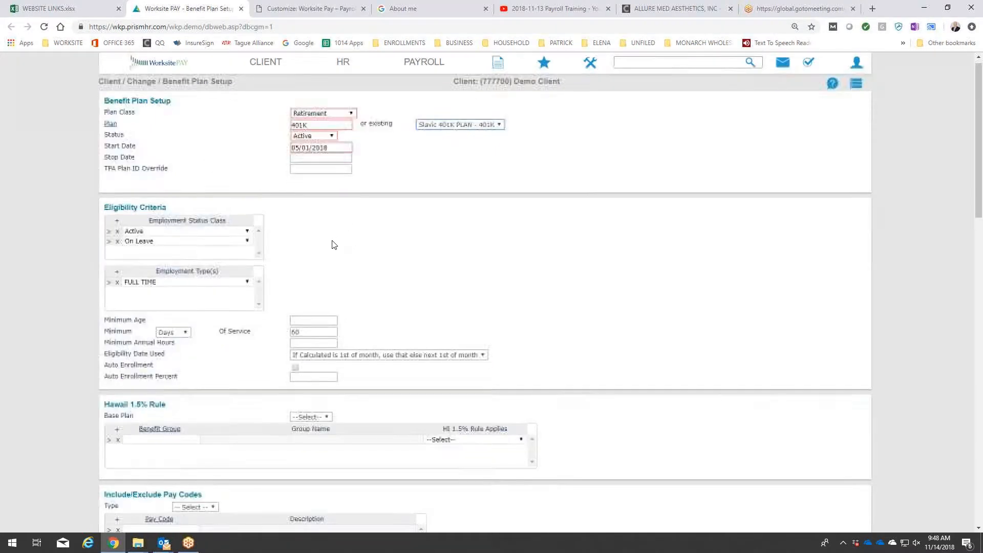
scroll(334, 244, "down", 2)
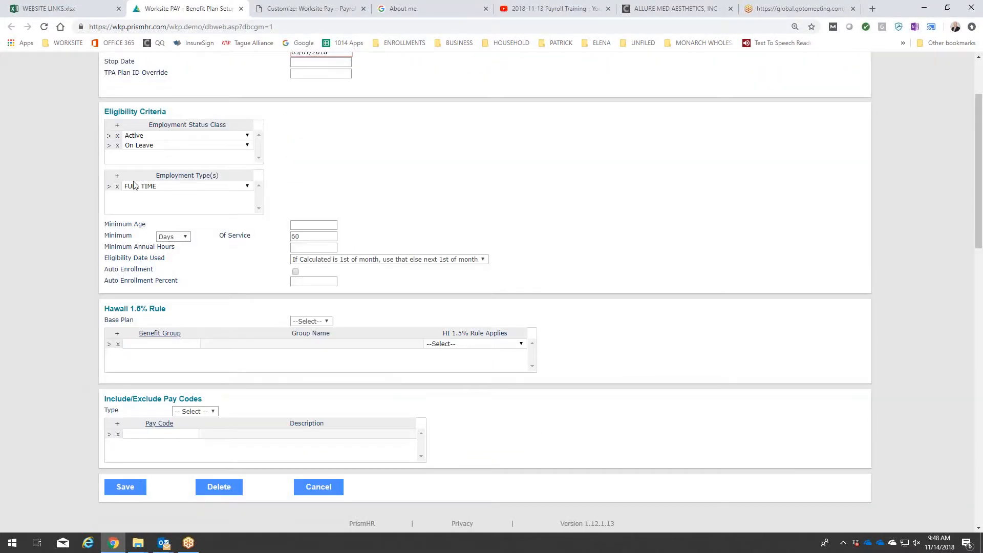
left_click(372, 264)
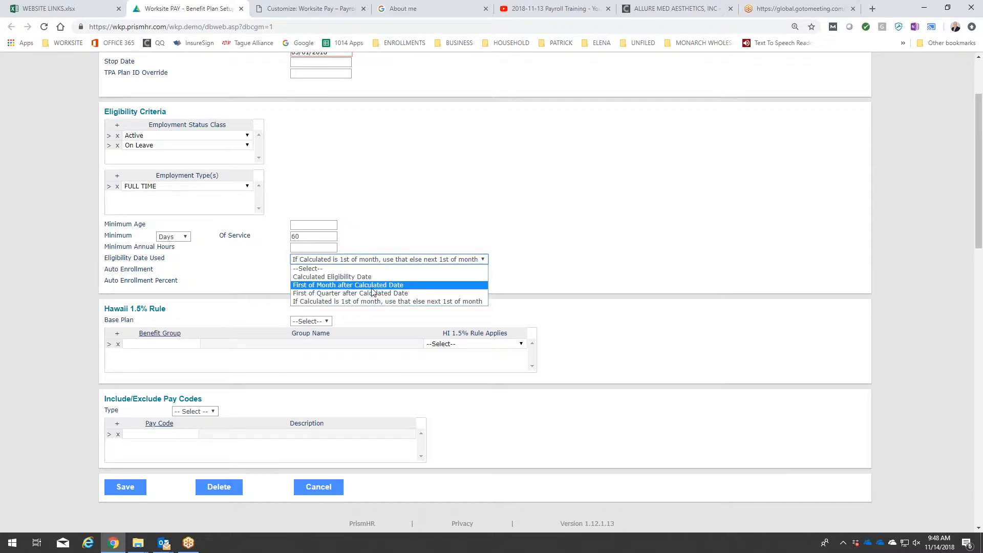
left_click(373, 288)
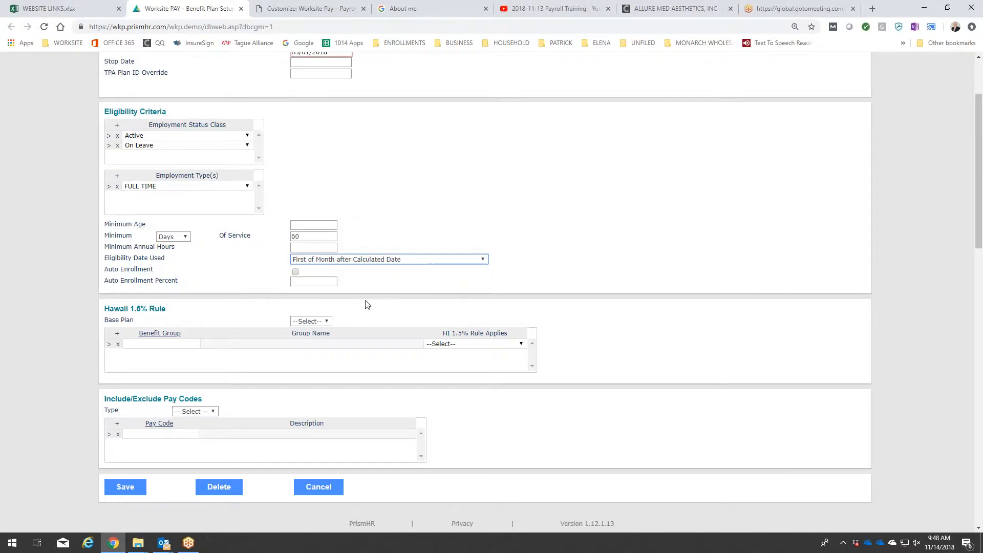
left_click(129, 488)
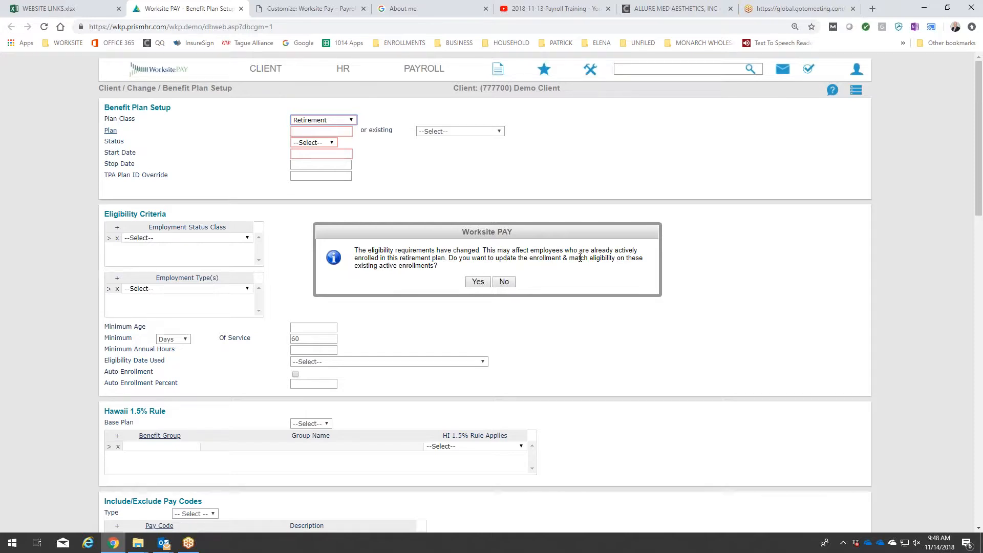
left_click(477, 285)
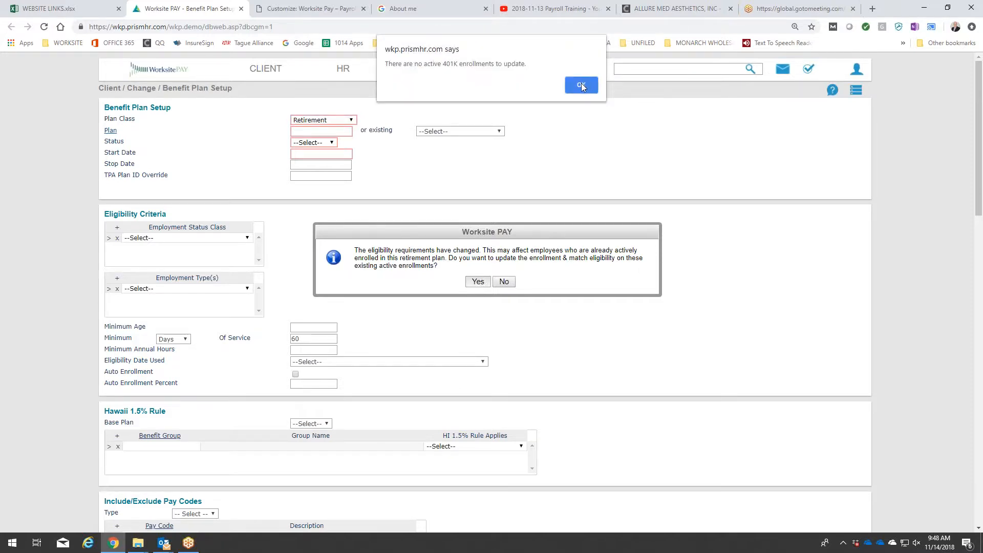
left_click(582, 83)
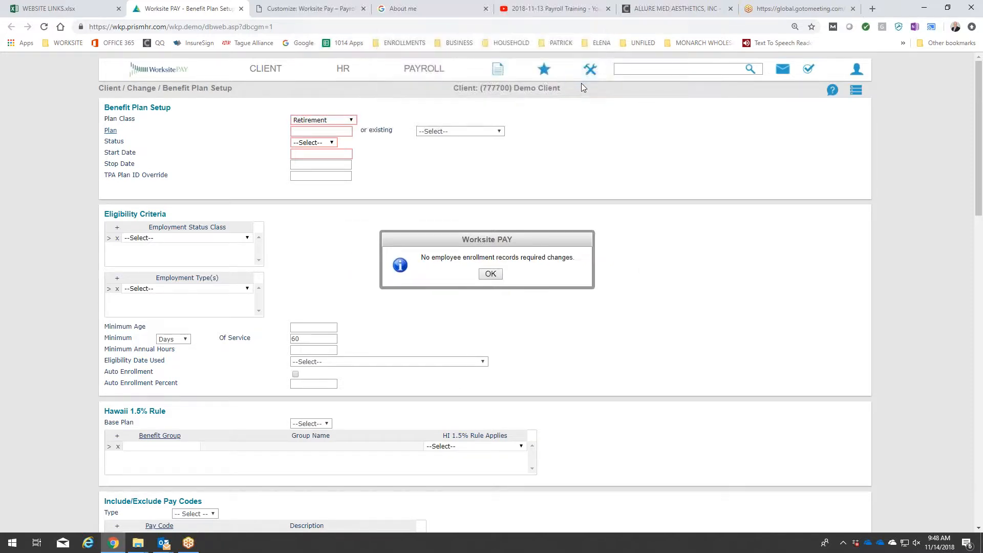
left_click(490, 274)
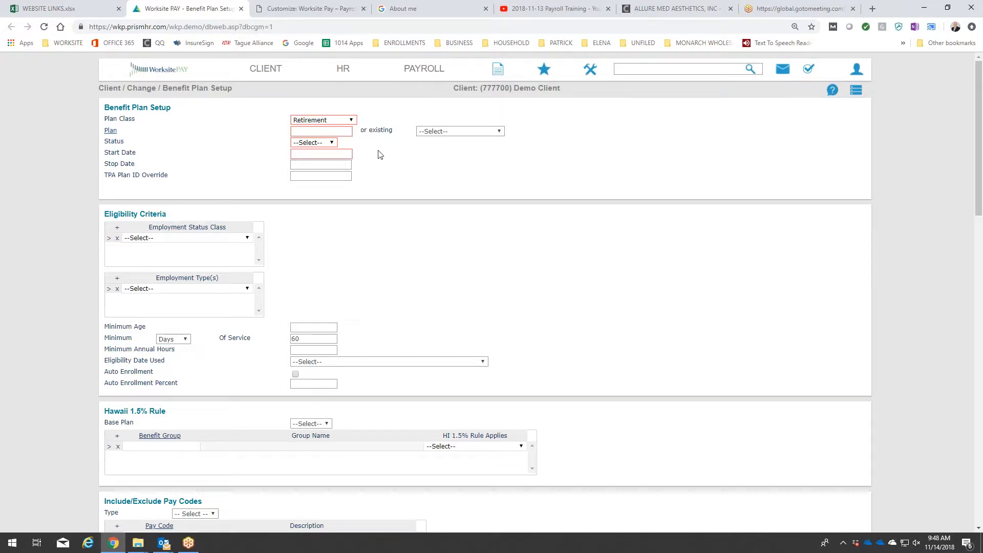
Open the HR Retirement Plan Enrollment form and add it to favorites.
left_click(343, 70)
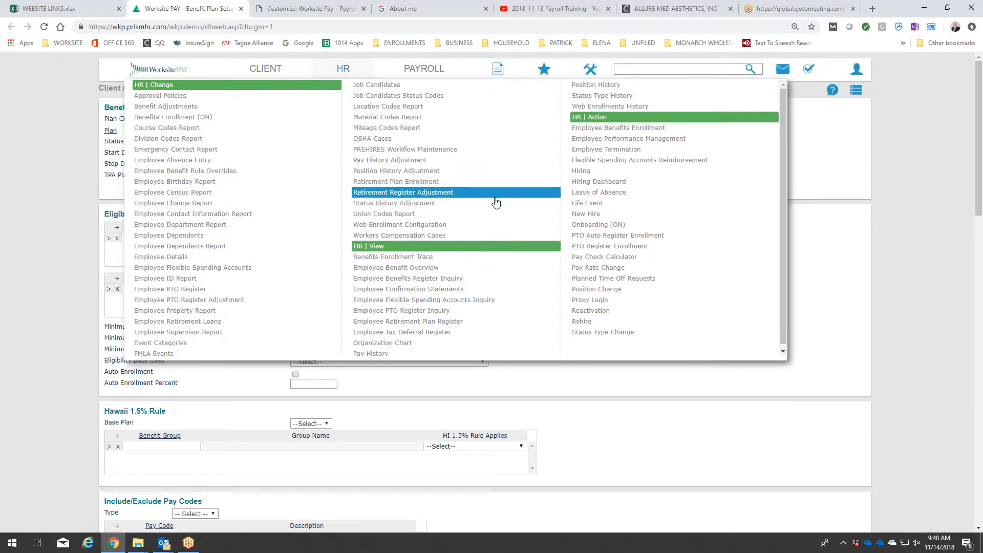
scroll(473, 208, "down", 1)
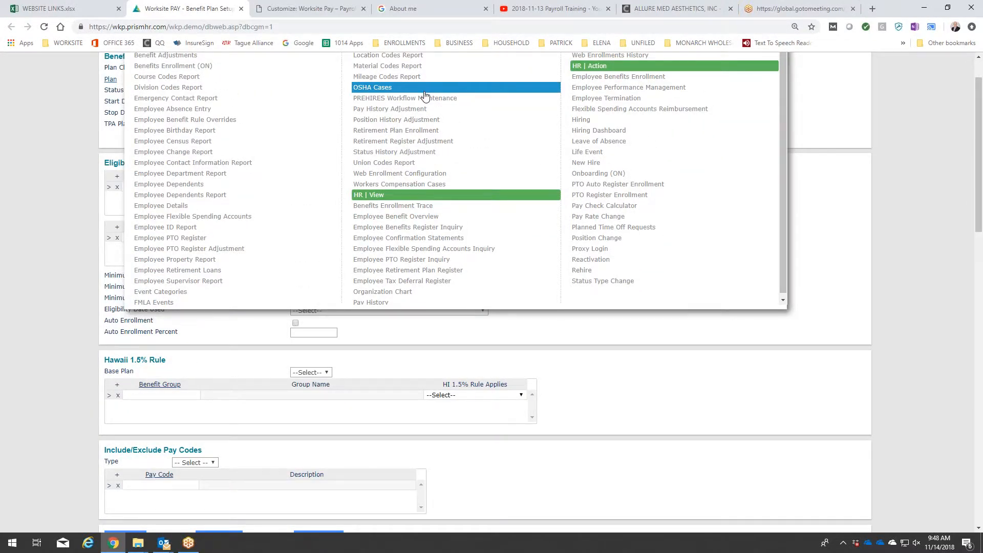
left_click(418, 132)
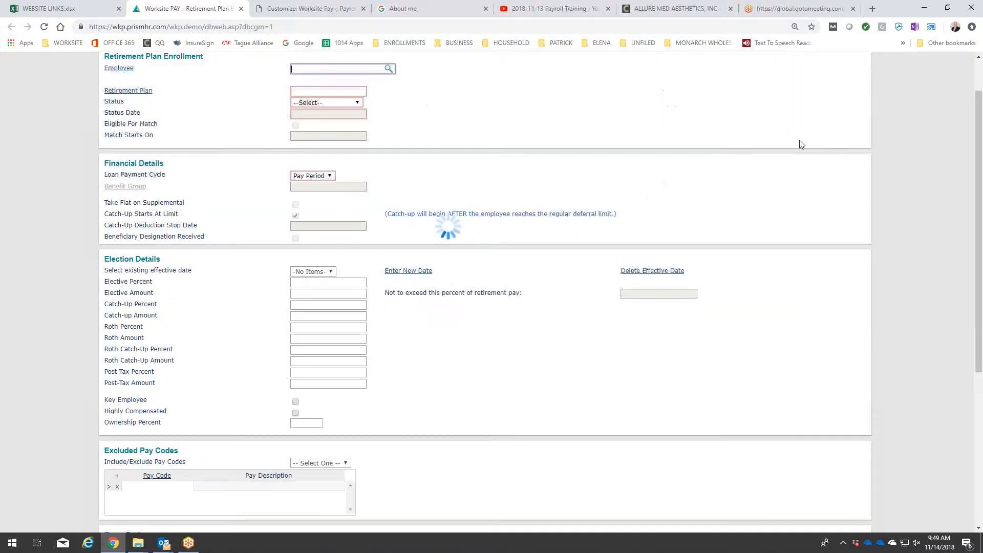
left_click(855, 90)
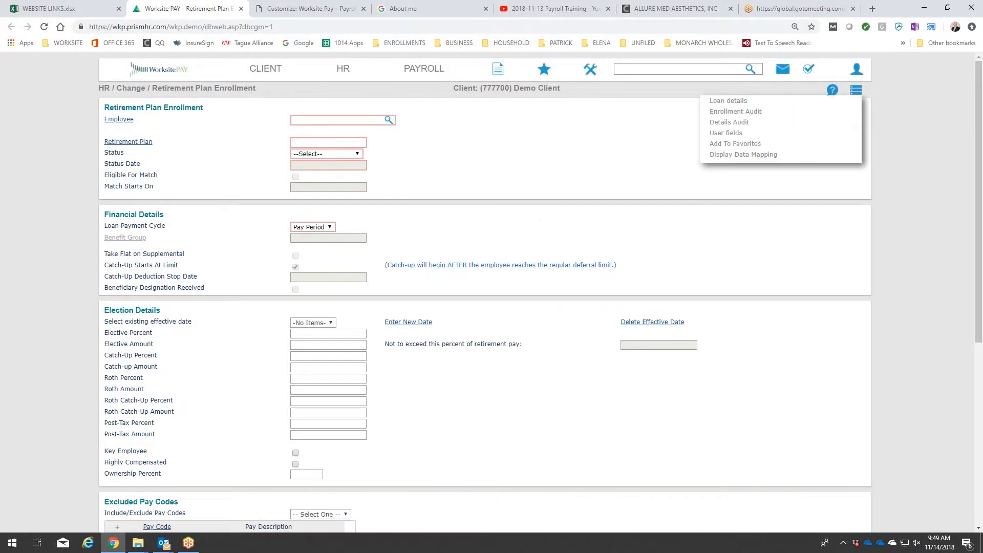
left_click(743, 143)
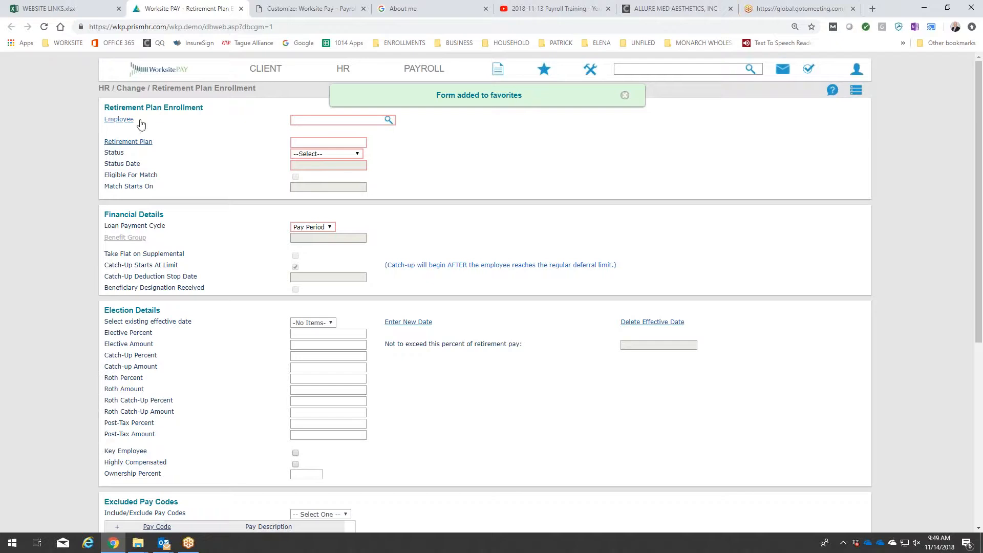
Load the receptionist's 401K enrollment in the Retirement Plan Enrollment form.
left_click(122, 120)
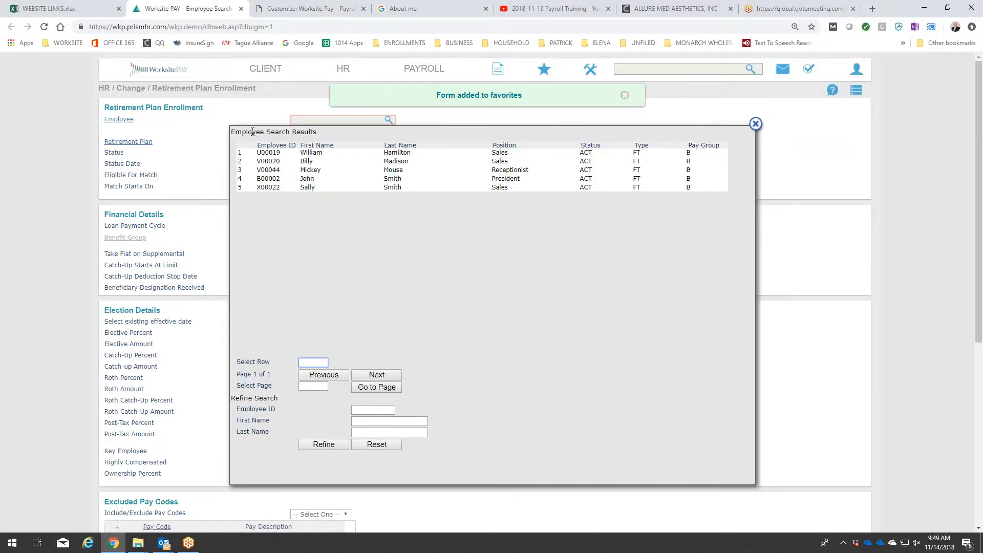
left_click(394, 170)
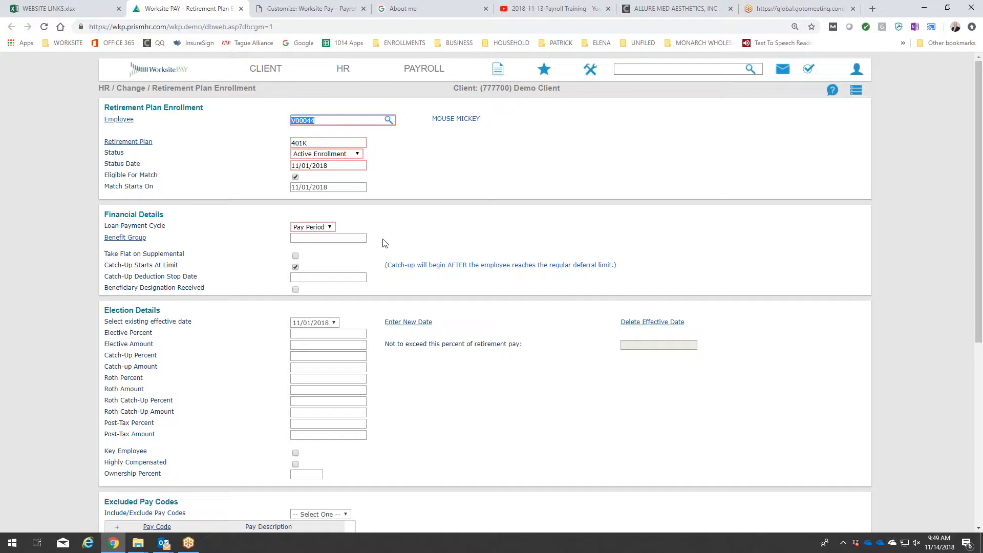
scroll(385, 242, "down", 3)
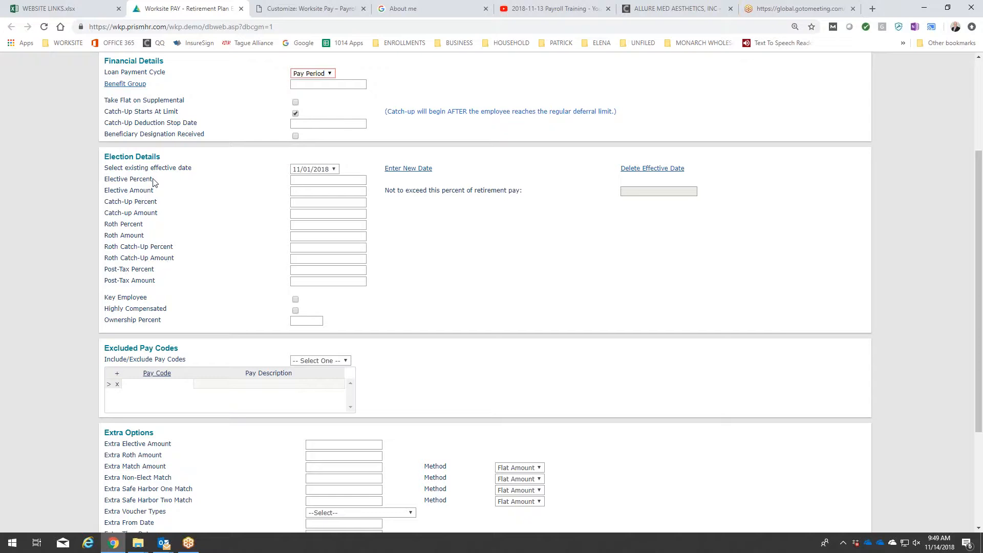
Set both the Elective Percent and the Catch-Up Percent to 10 for the election effective 11/01/2018.
left_click(318, 183)
left_click(330, 169)
left_click(357, 173)
left_click(344, 178)
type("10")
left_click(476, 230)
scroll(470, 234, "down", 3)
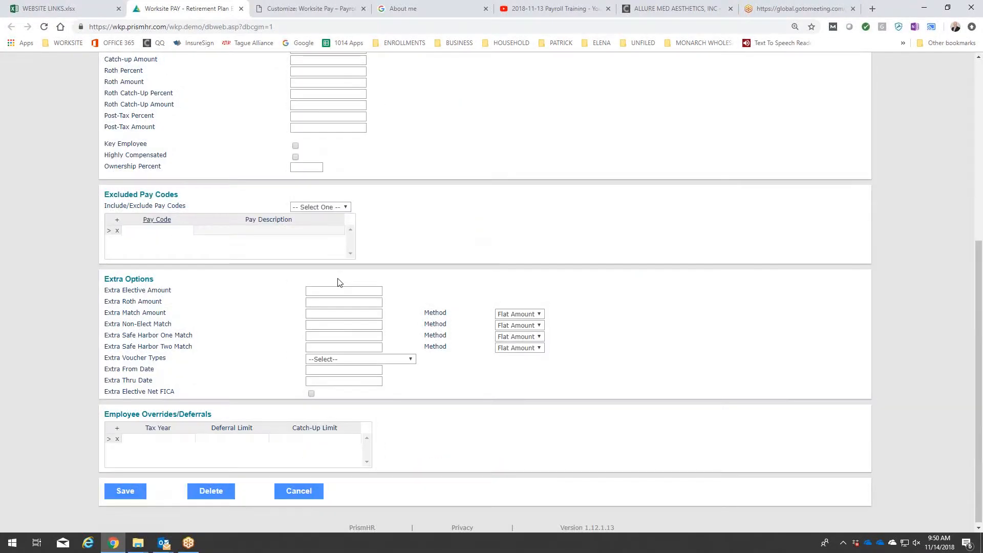
Save the 401K enrollment, agreeing to continue despite the employee's contribution and match eligibility dates.
left_click(121, 493)
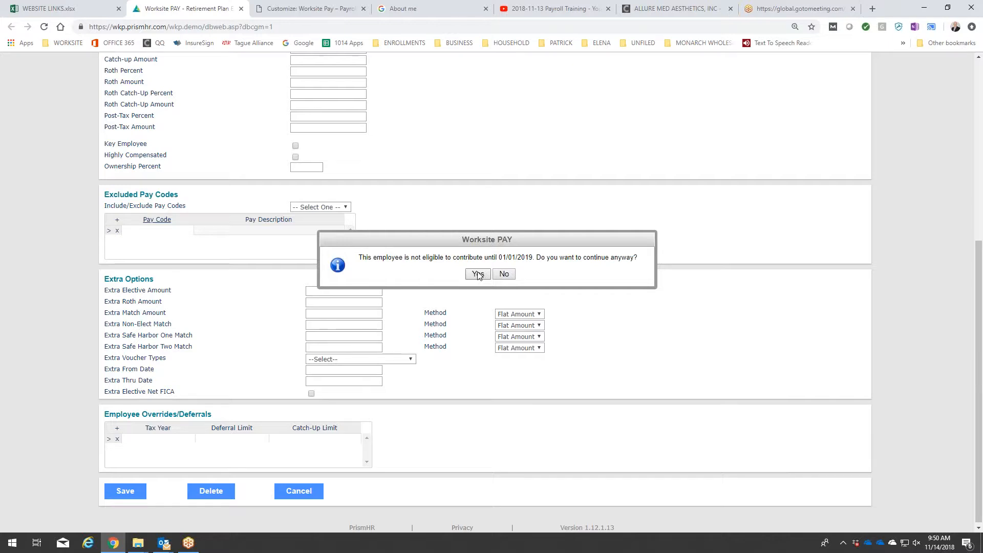
scroll(479, 276, "up", 5)
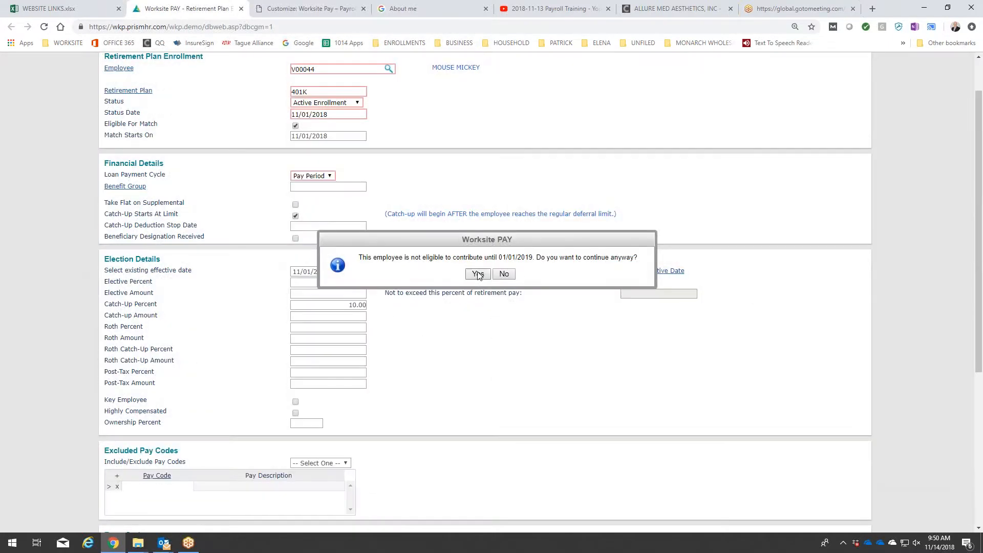
scroll(478, 276, "down", 2)
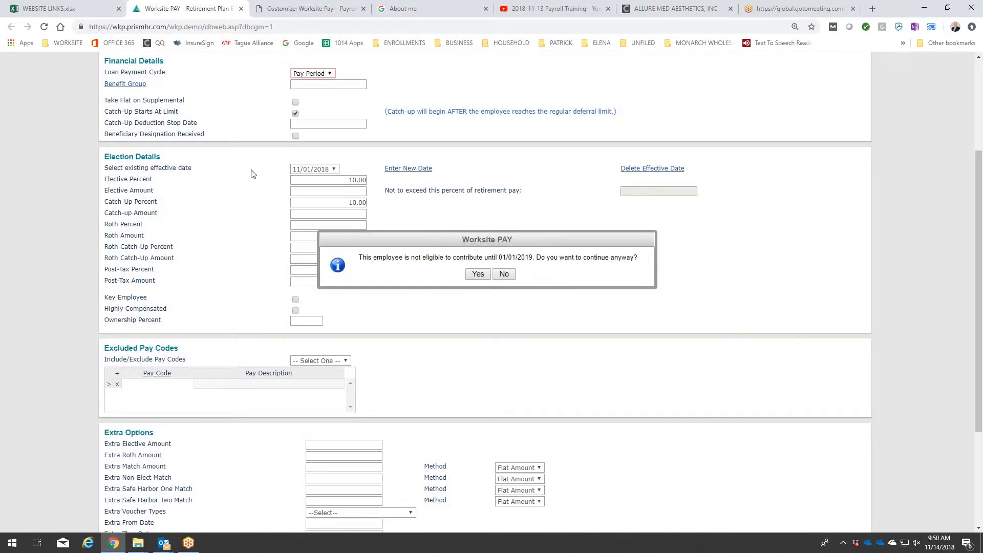
left_click(477, 274)
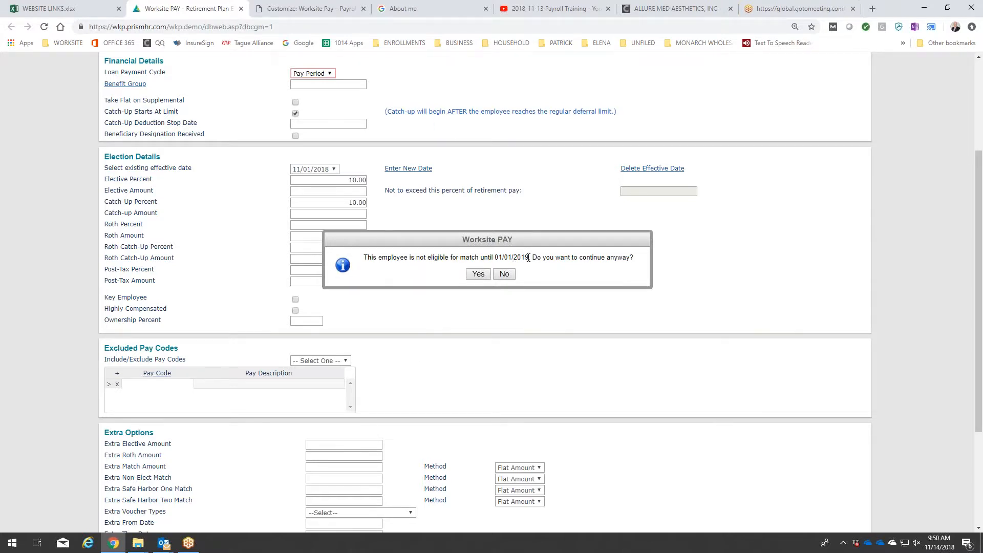
left_click(476, 274)
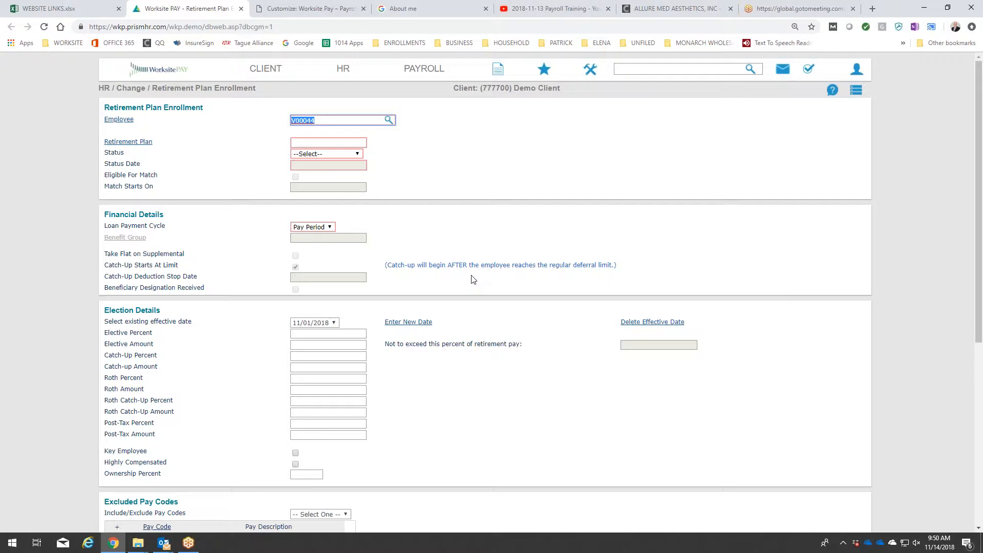
Open Process Payroll and recalculate the 12/07/2018 biweekly payroll, continuing past the future pay date warning.
left_click(422, 70)
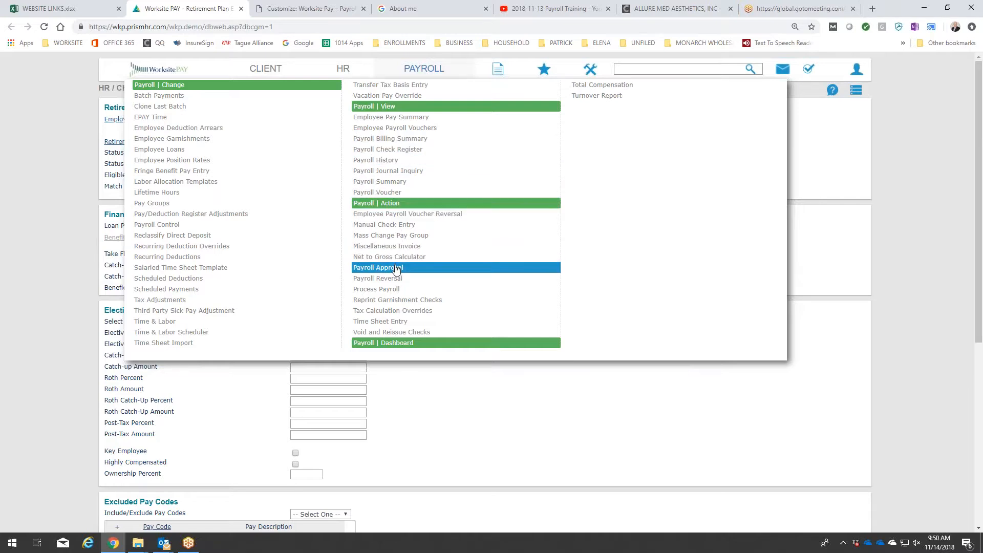
left_click(403, 291)
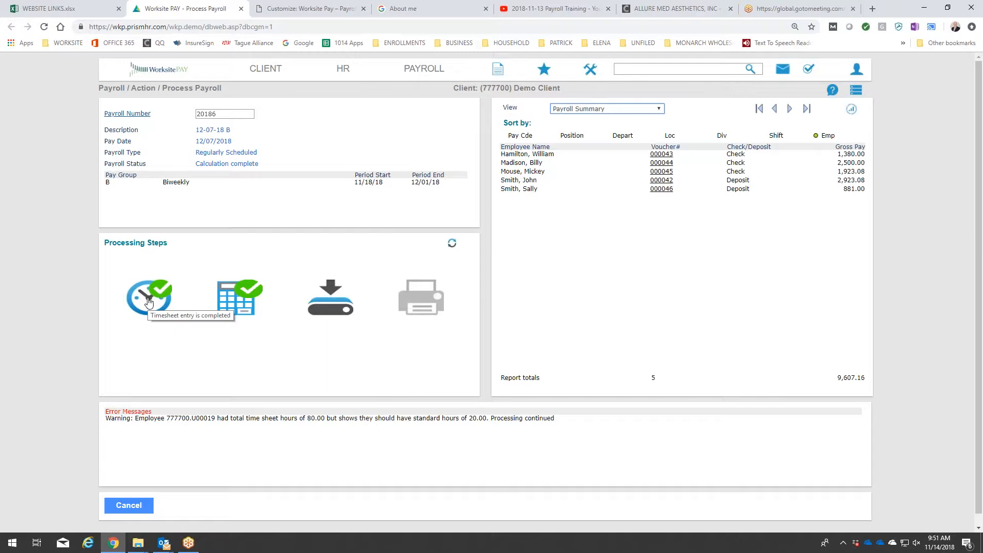
left_click(234, 300)
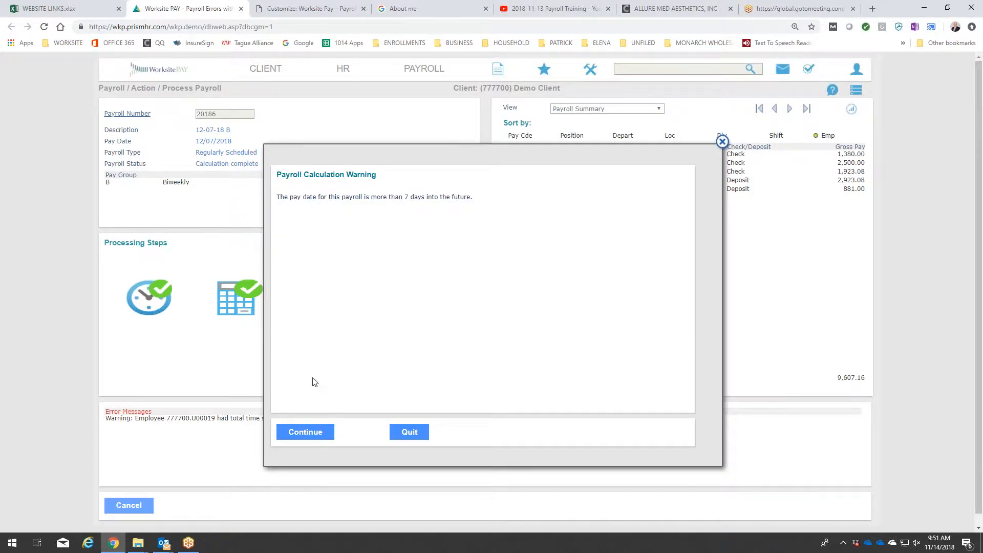
left_click(307, 432)
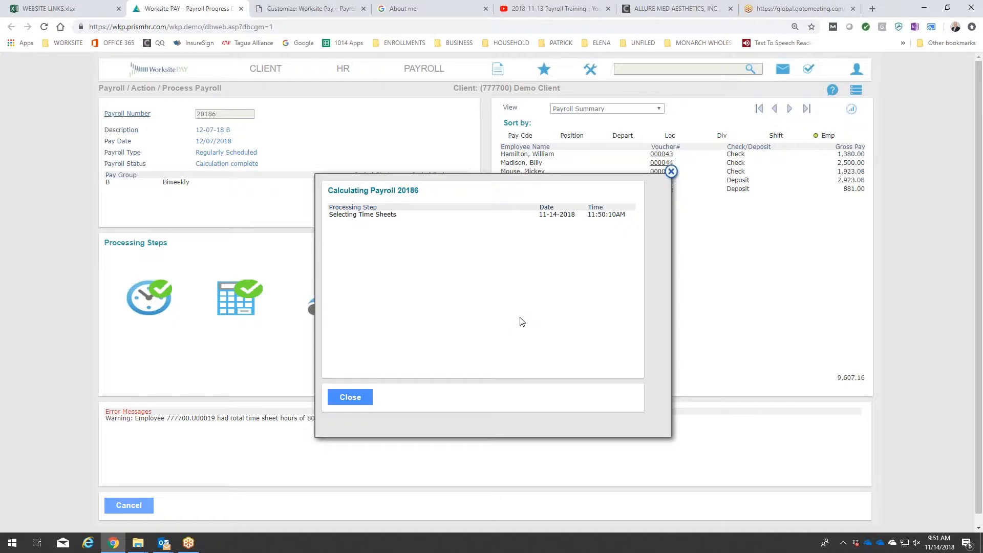
left_click(355, 398)
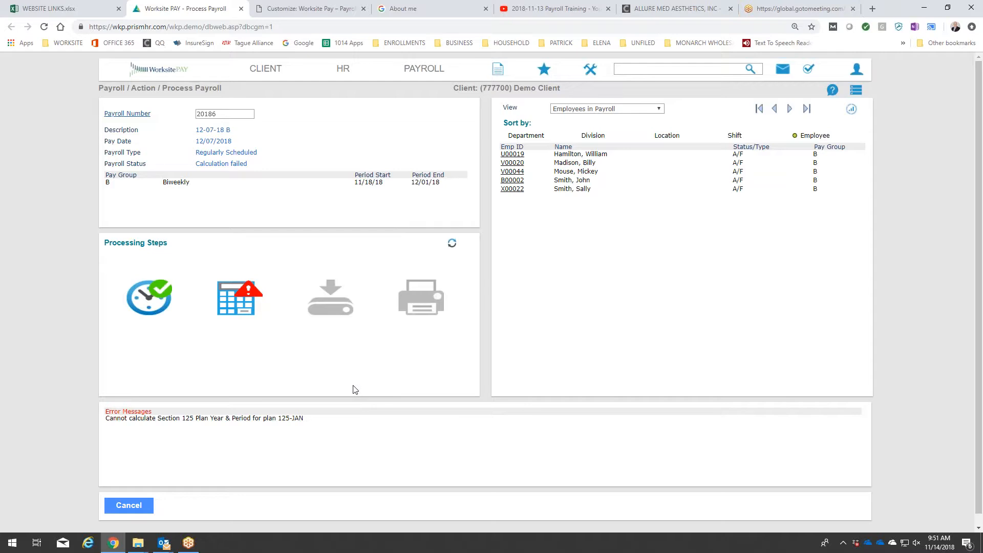
Open the system's Section 125 Plan Years form and load the 2019 plan year of plan 125-JAN.
left_click(590, 71)
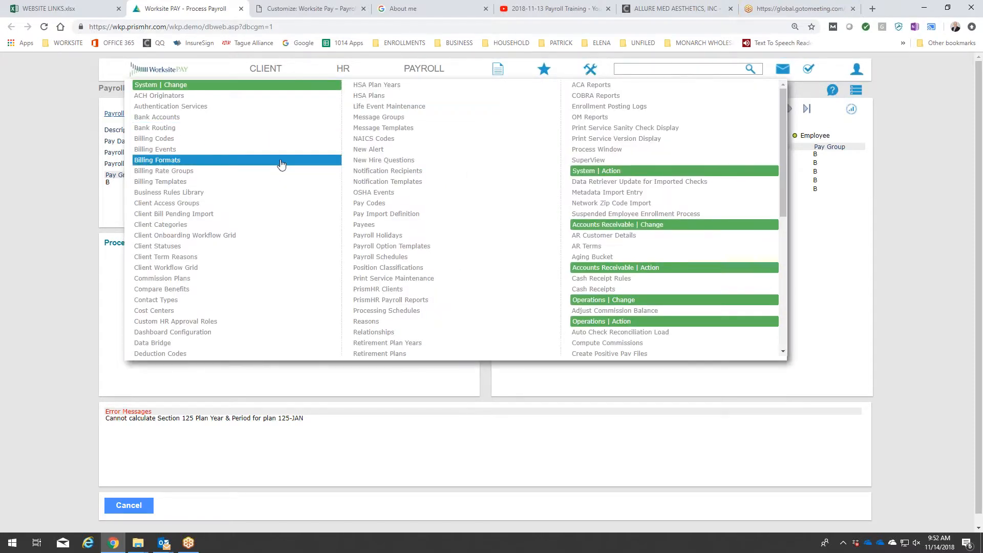
scroll(282, 164, "down", 4)
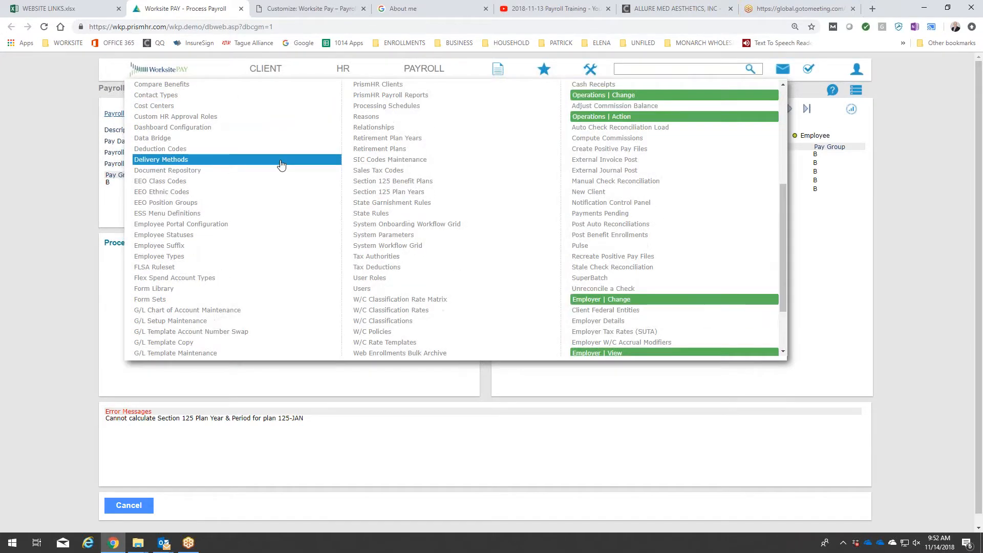
scroll(282, 164, "down", 1)
left_click(400, 142)
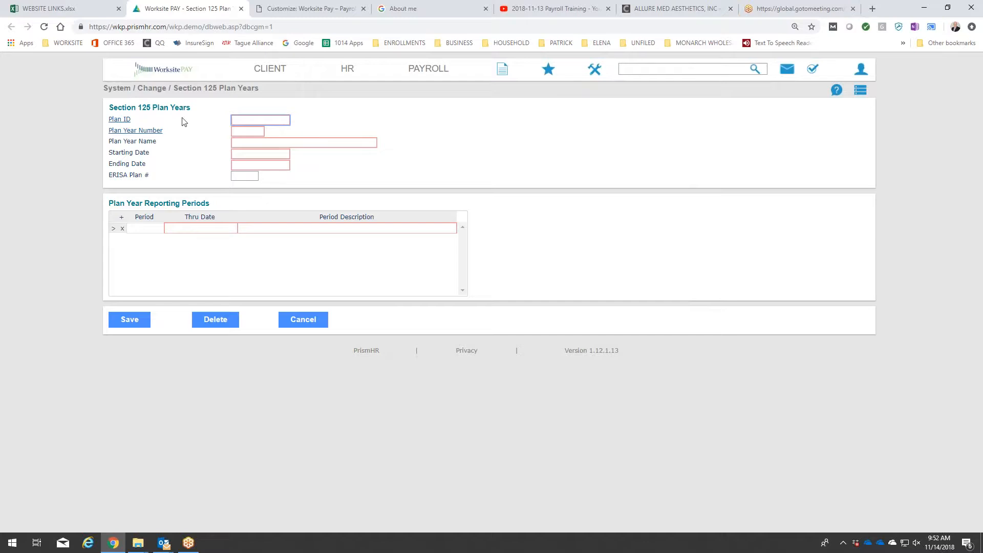
left_click(117, 122)
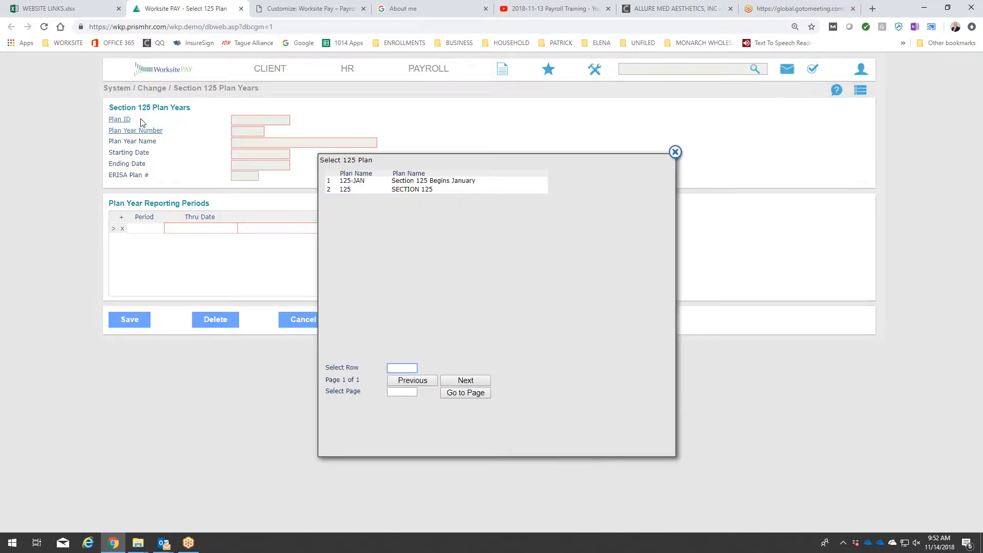
left_click(445, 182)
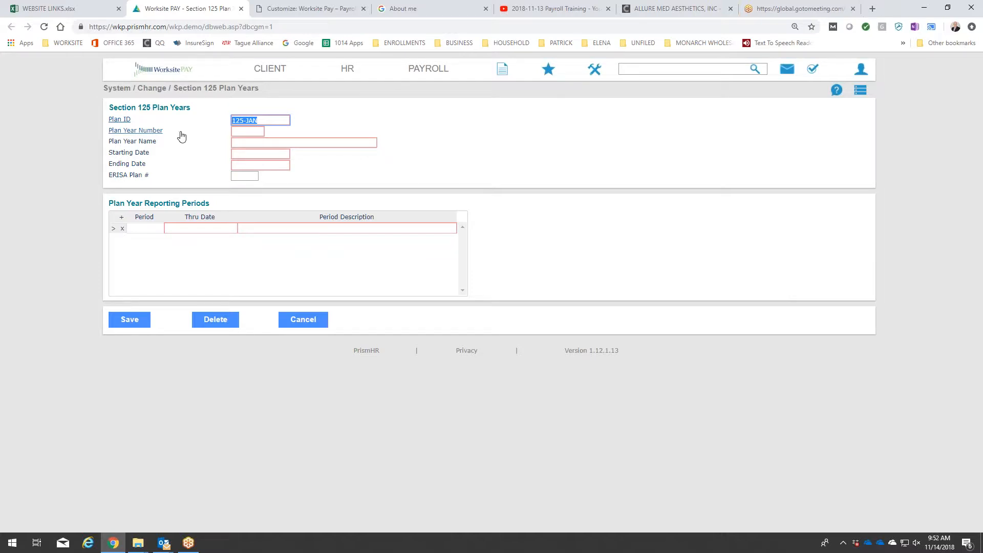
left_click(154, 134)
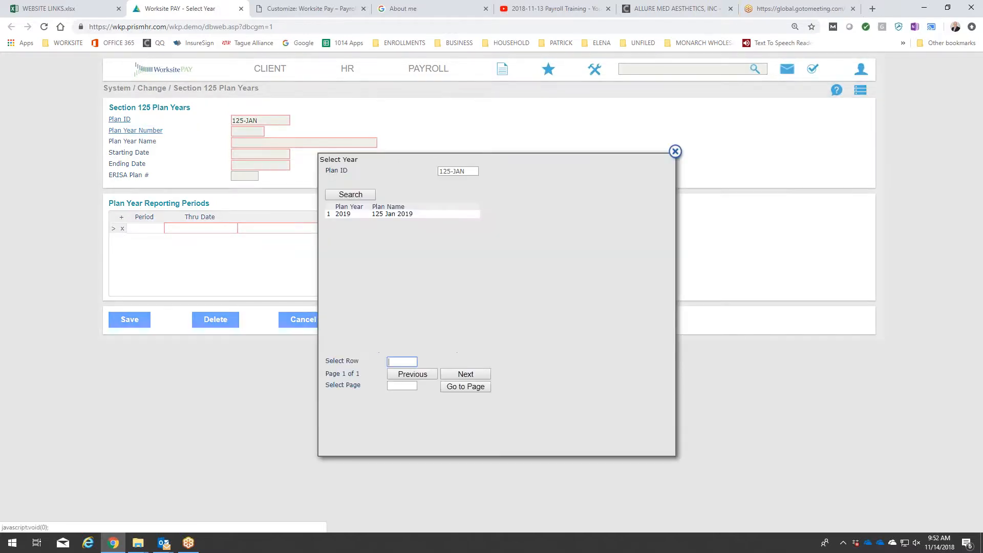
left_click(379, 214)
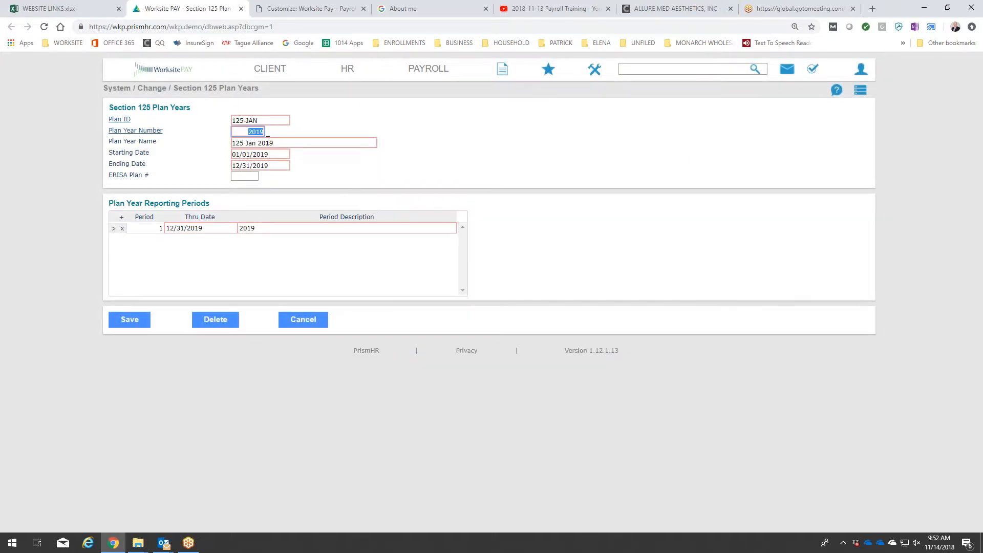
Look up plan year 2018 for the 125-JAN plan.
left_click(240, 130)
left_click_drag(249, 131, 292, 133)
type("2018")
left_click(343, 120)
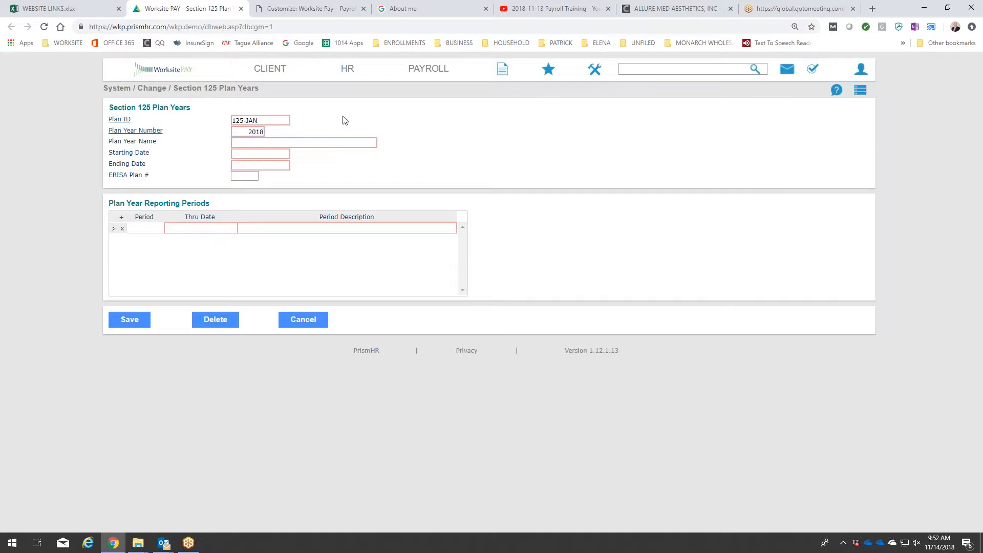
Load the 2018 plan year of the SECTION 125 plan for reference and save it without changes.
left_click(128, 119)
left_click(345, 189)
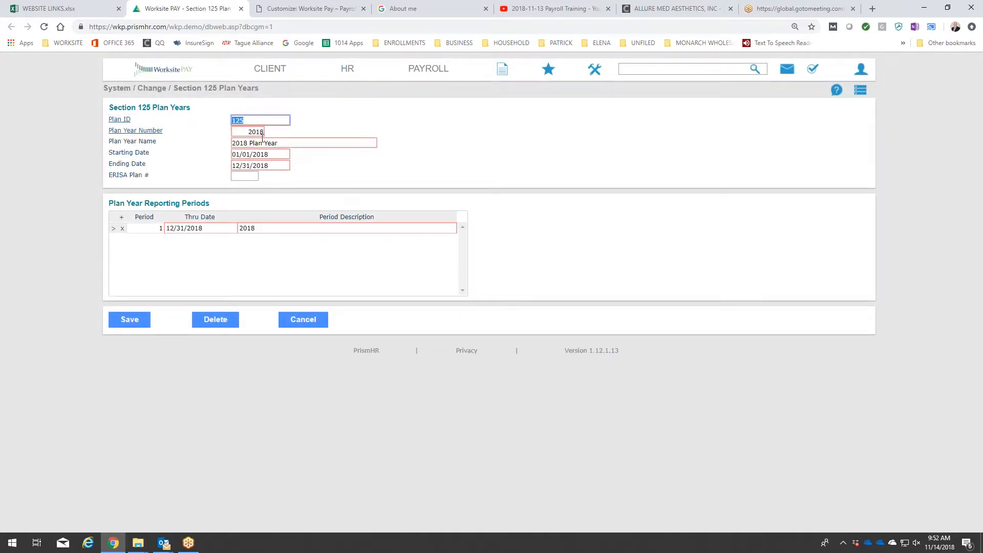
left_click(358, 169)
left_click(131, 326)
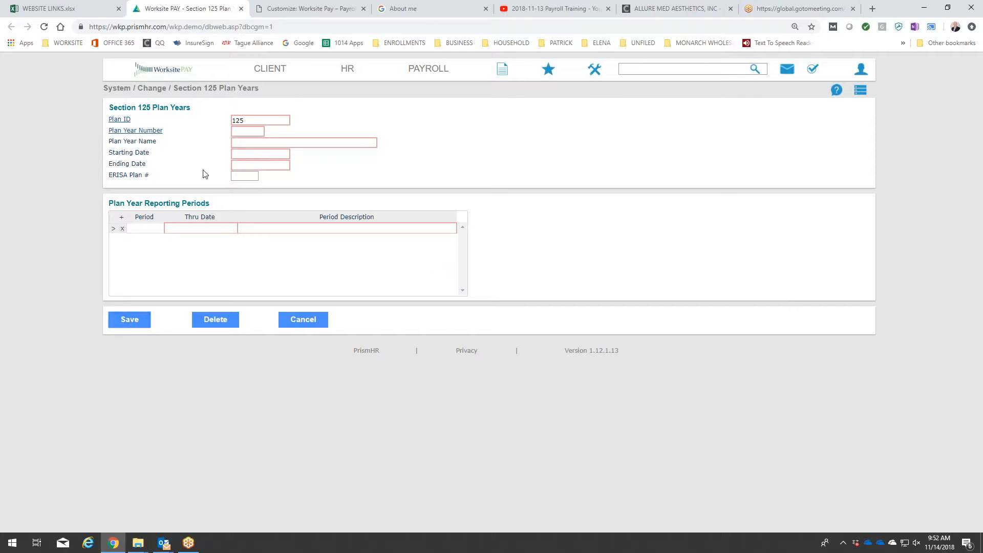
Start plan year 2018 for plan 125-JAN with the name "2018 125 Begins January".
left_click(256, 122)
type("-JAN")
key("Tab")
type("2018")
key("Tab")
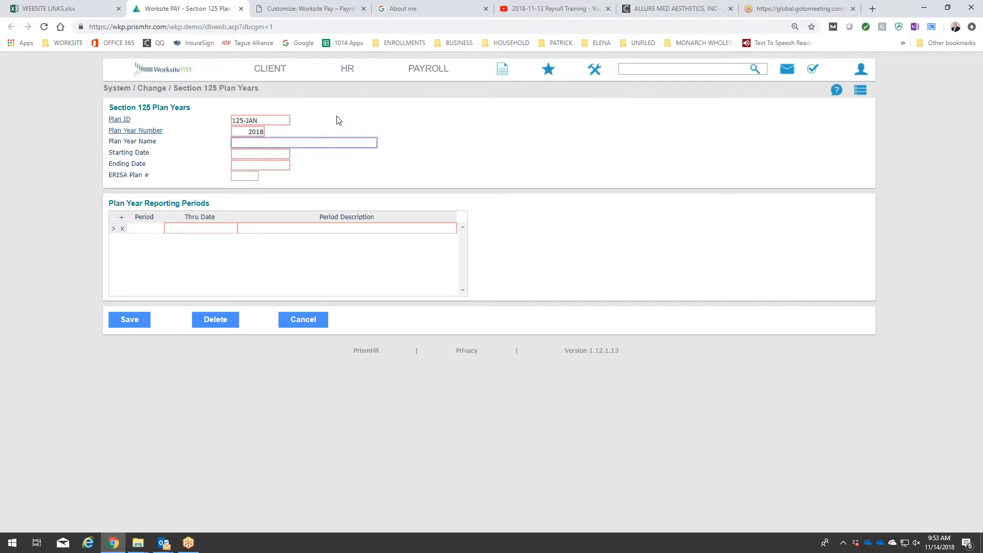
type("2018 125 Begins January")
key("Tab")
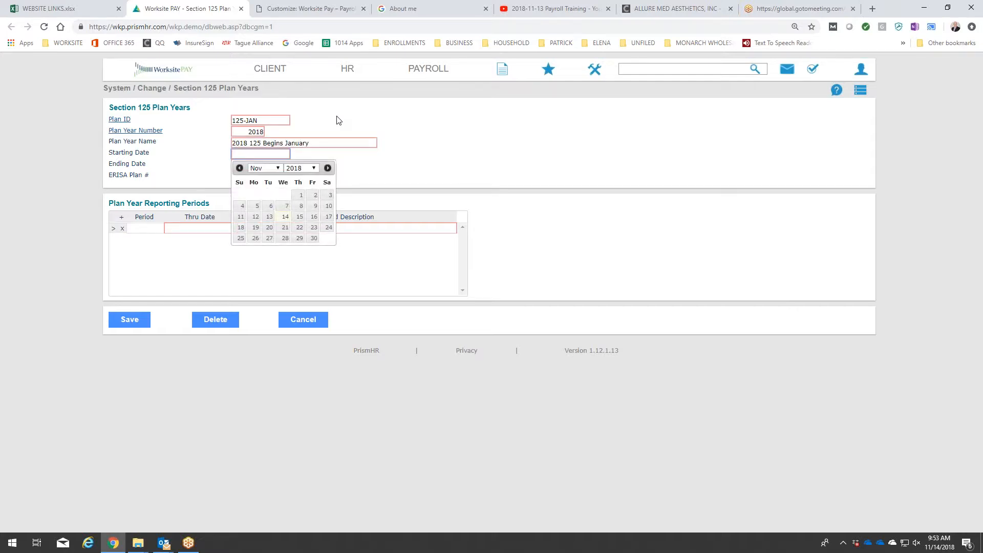
Set the plan year's starting date to 01/01/2018 and its ending date to 12/31/2018.
left_click(266, 171)
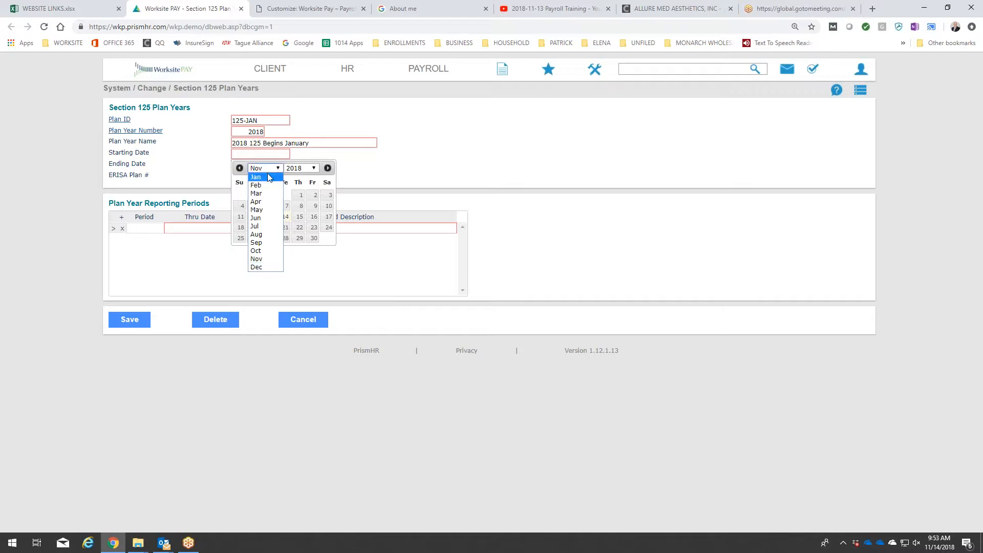
left_click(269, 179)
left_click(257, 196)
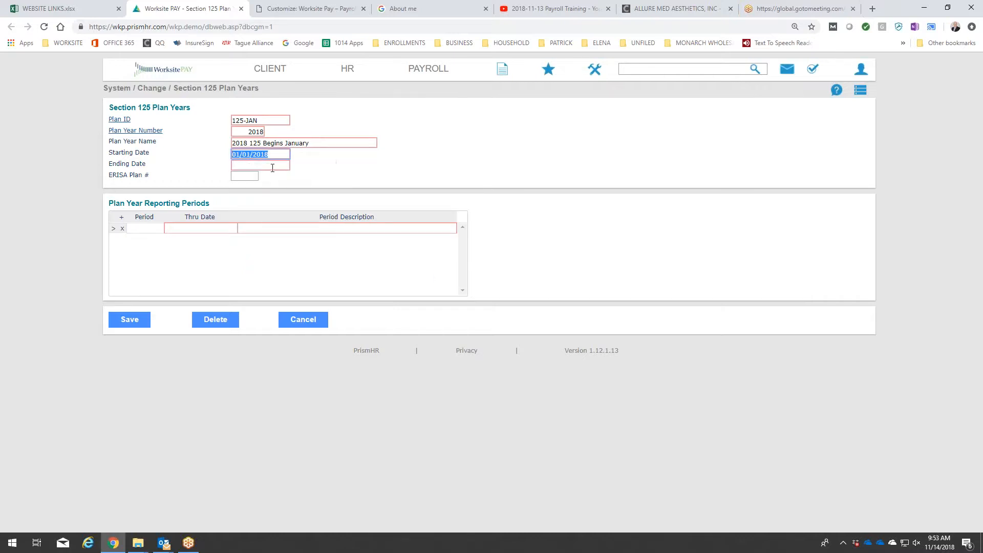
left_click(277, 179)
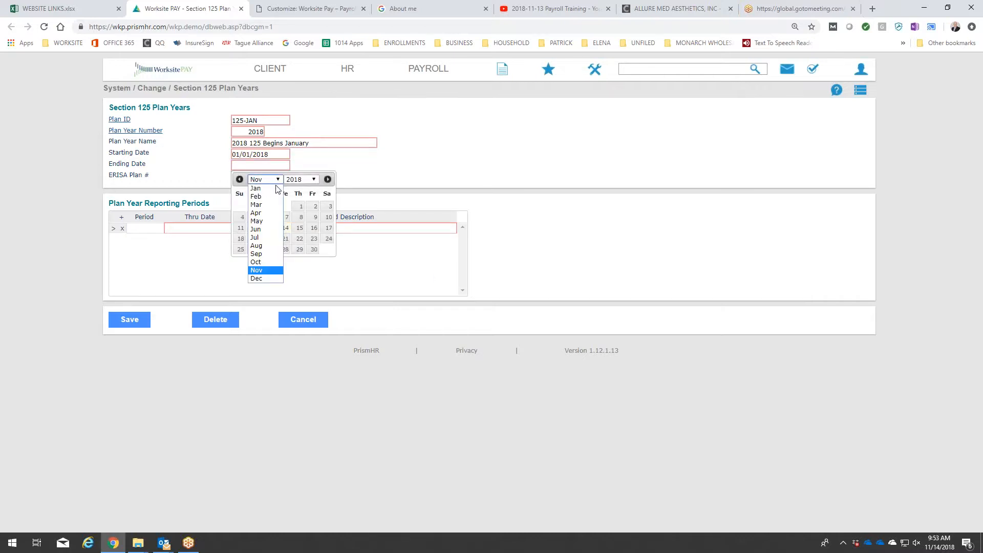
left_click(266, 279)
left_click(255, 260)
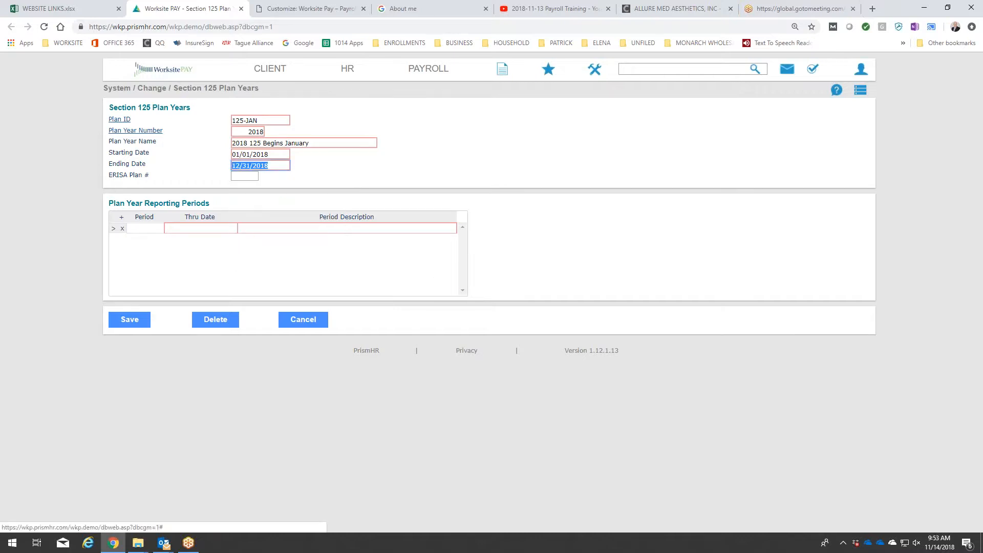
Add reporting period 1 through 12/31/2018 with the description 2018, and save the 125-JAN plan year.
left_click(159, 228)
type("1")
key("Tab")
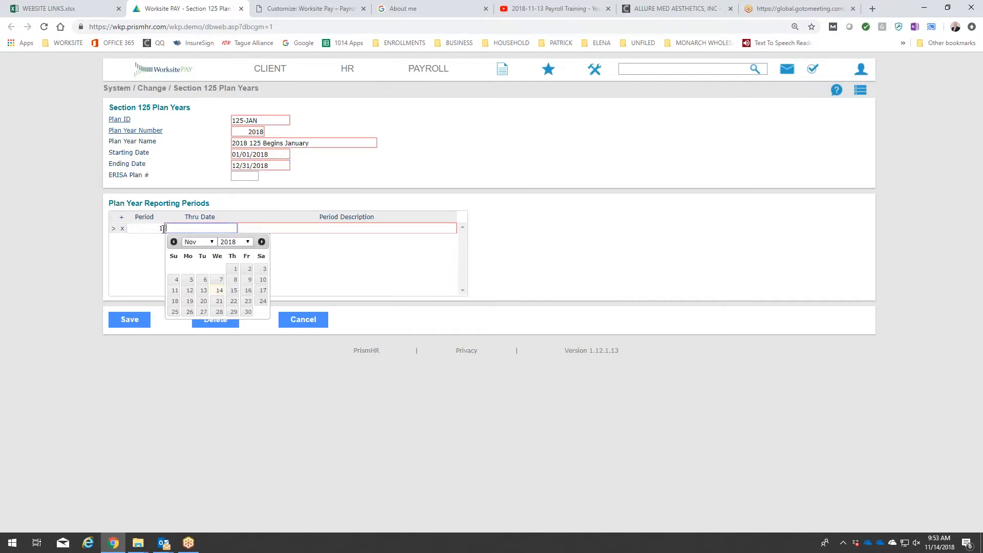
left_click(211, 244)
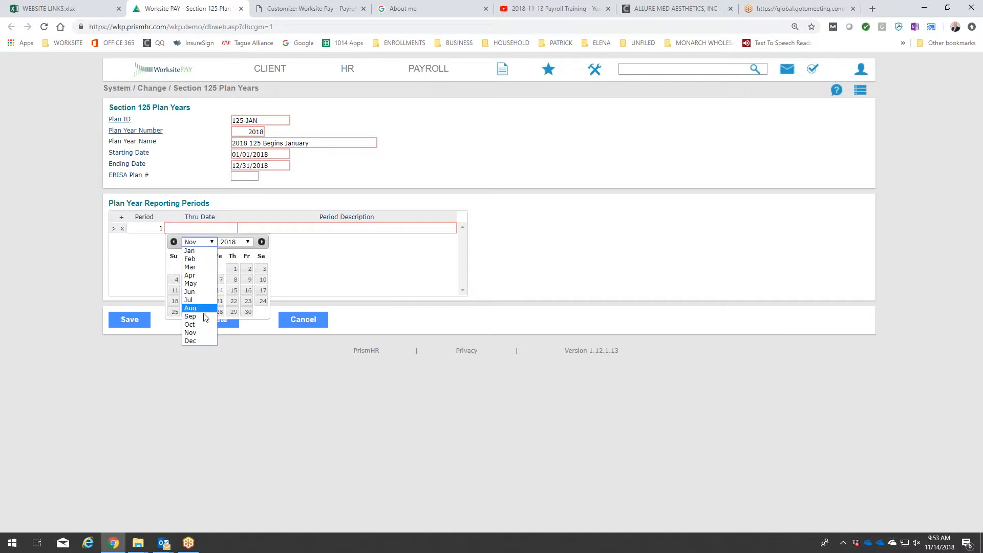
left_click(203, 341)
left_click(189, 324)
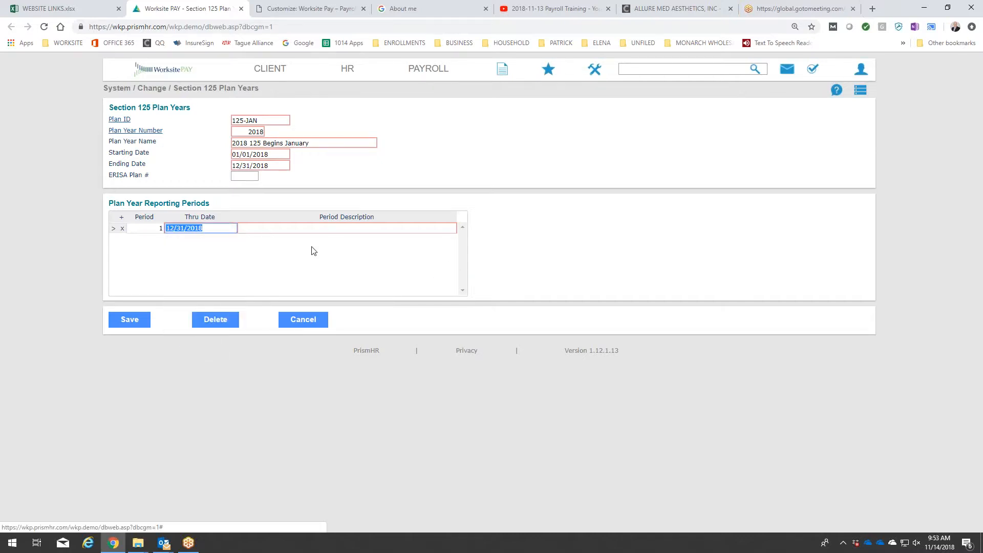
left_click(335, 227)
type("2018")
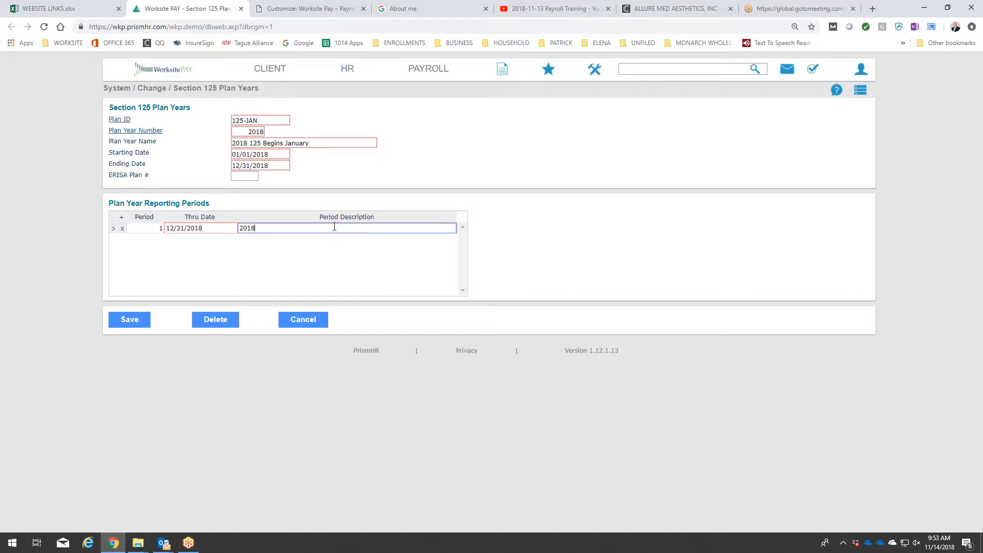
left_click(136, 322)
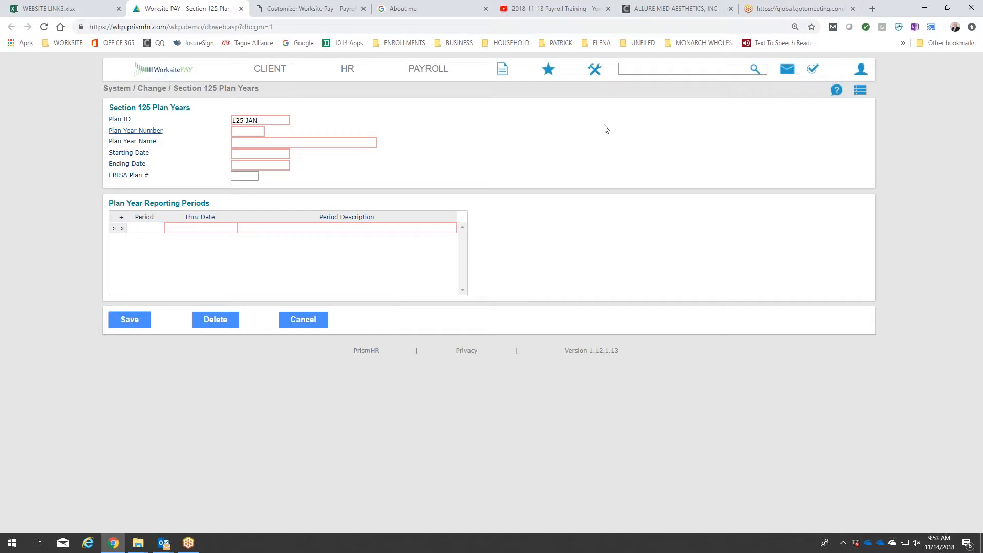
Recalculate payroll 20186 from Process Payroll, check the listed calculation steps and close the progress window.
left_click(426, 74)
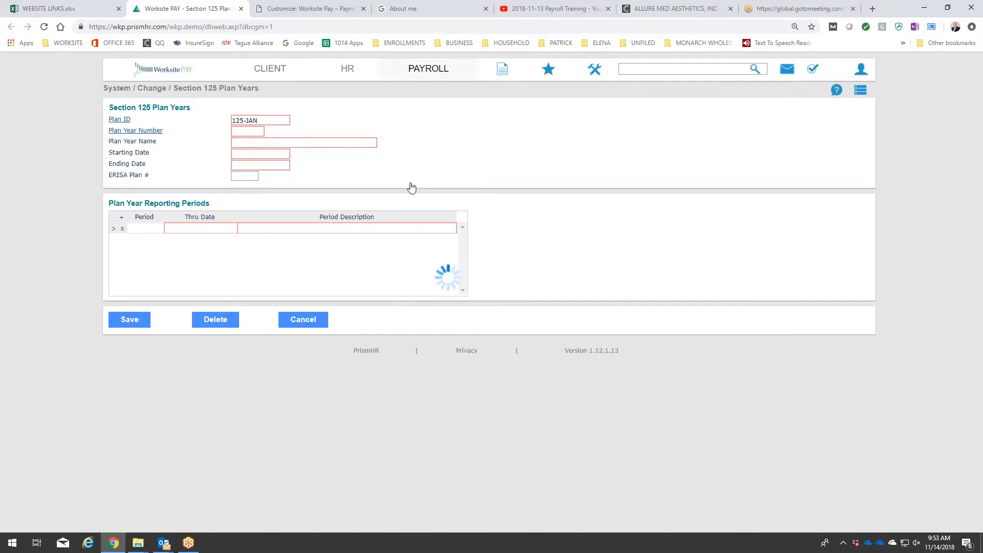
left_click(414, 290)
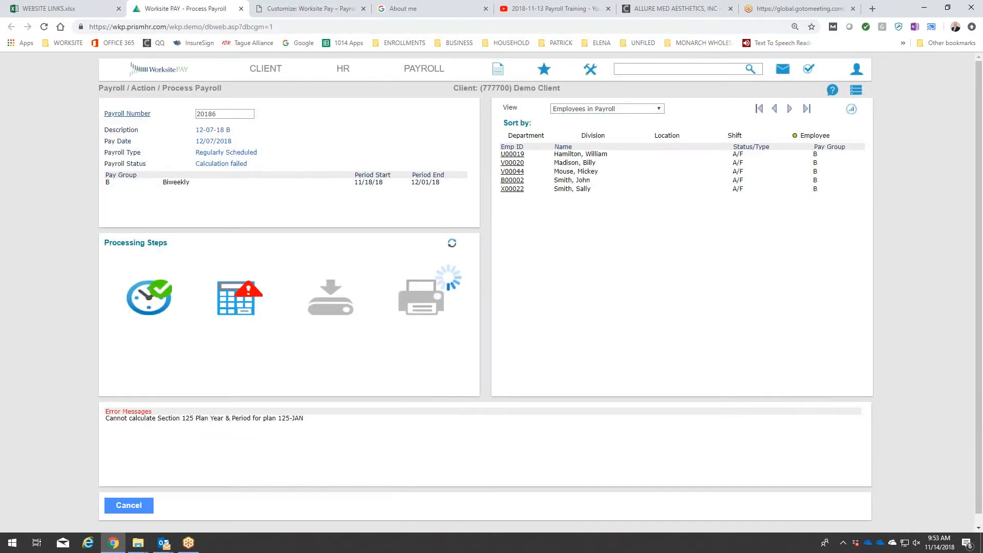
left_click(307, 433)
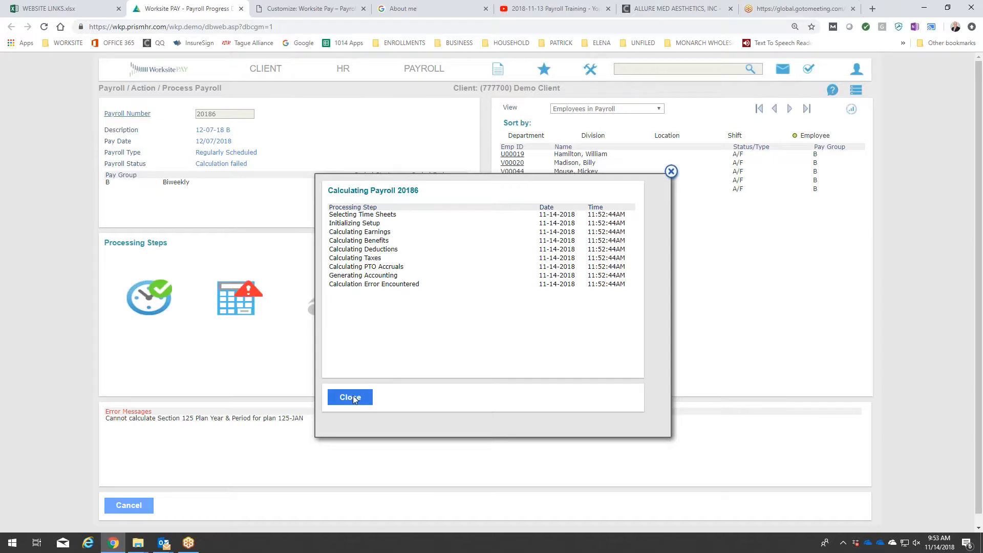
left_click_drag(330, 287, 423, 287)
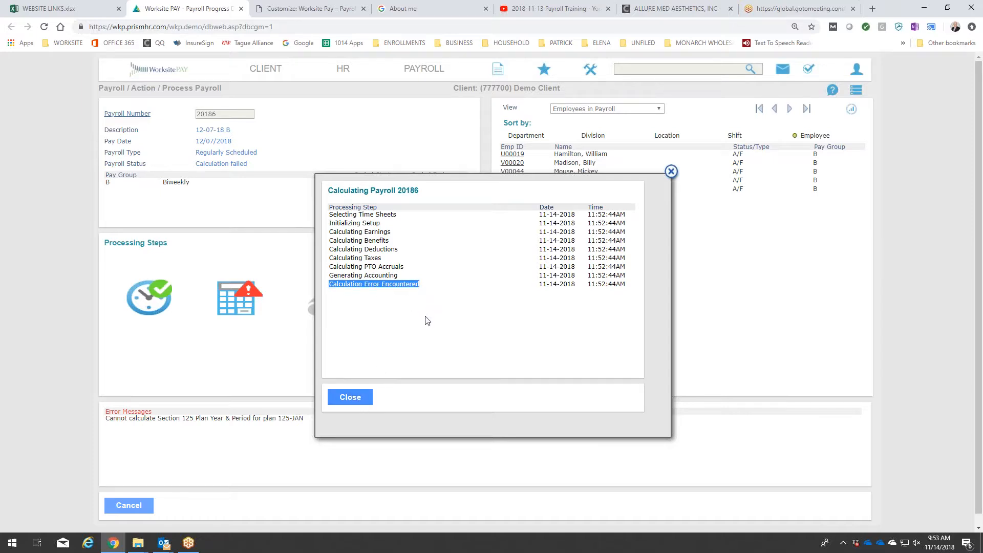
left_click(350, 398)
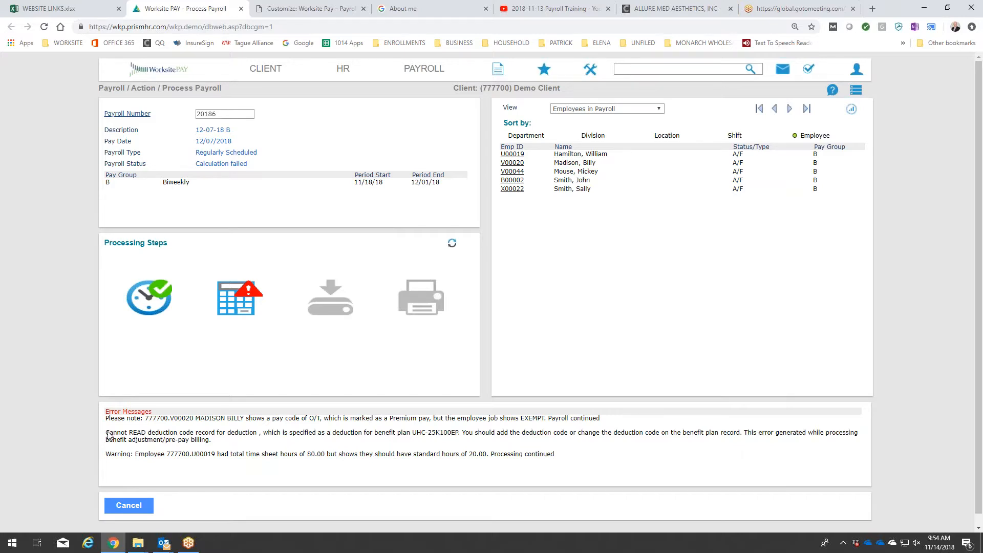
Copy the benefit plan ID UHC-25K100EP from the payroll error message and load that plan in Group Benefit Plans.
left_click_drag(416, 433, 459, 435)
left_click(587, 72)
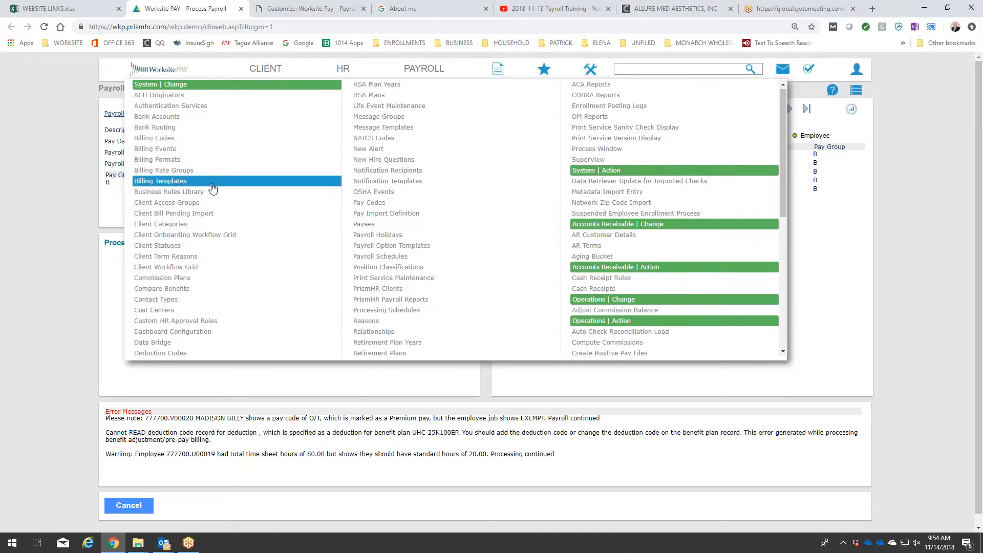
scroll(213, 188, "down", 2)
scroll(212, 188, "down", 3)
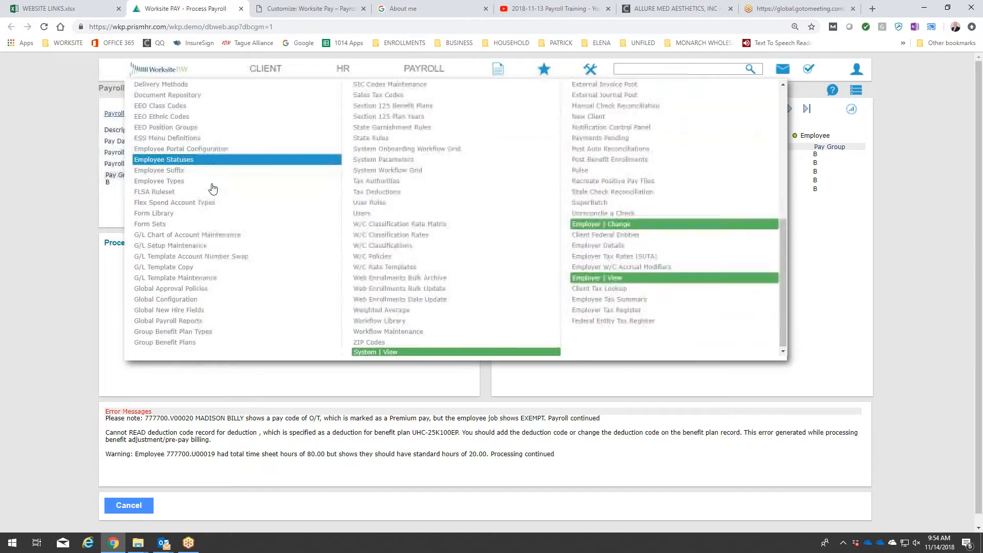
left_click(198, 346)
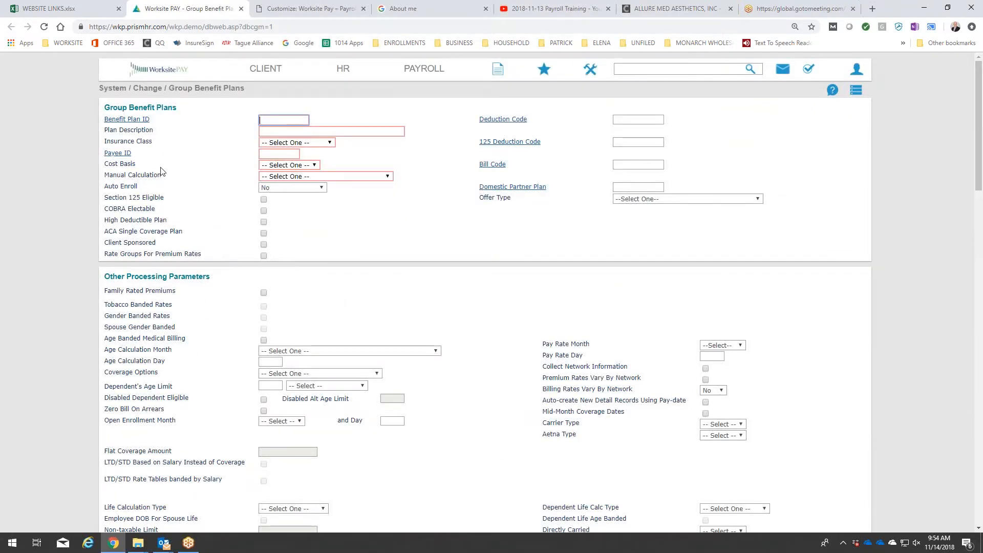
left_click(141, 121)
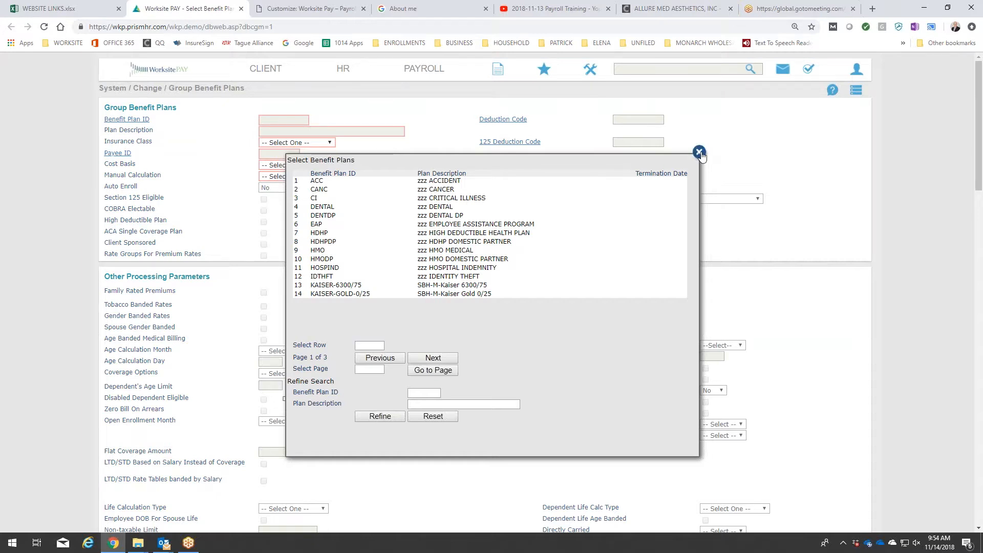
left_click(698, 152)
type("UHC-2K100EP")
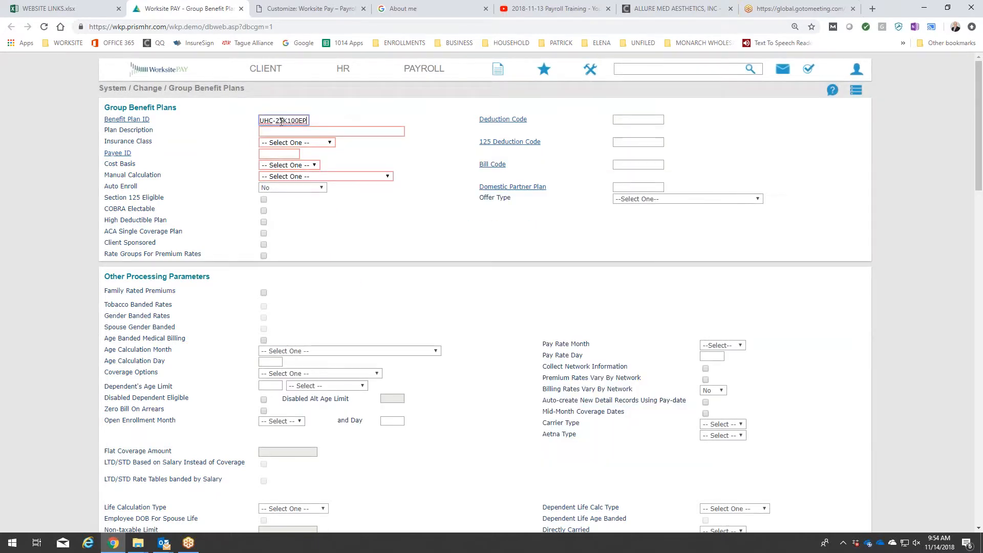
key("Tab")
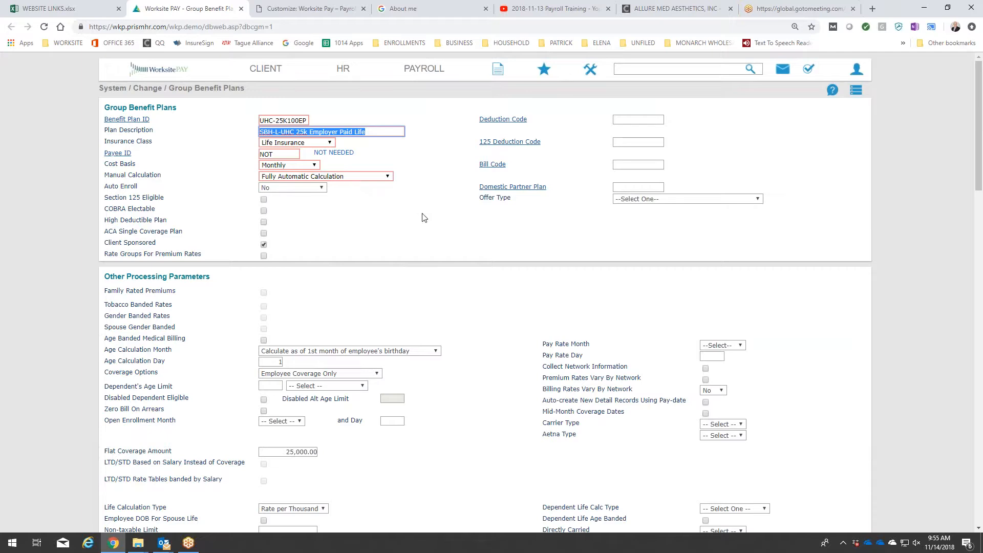
Set the UHC-25K100EP plan's Deduction Code to LIFE (LIFE AFTER TAX).
scroll(470, 242, "down", 1)
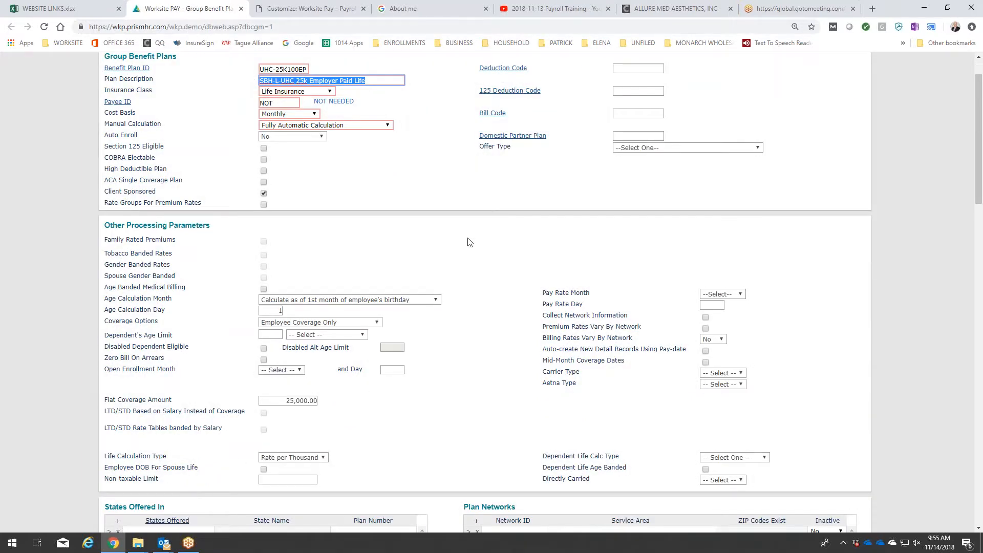
scroll(470, 242, "up", 1)
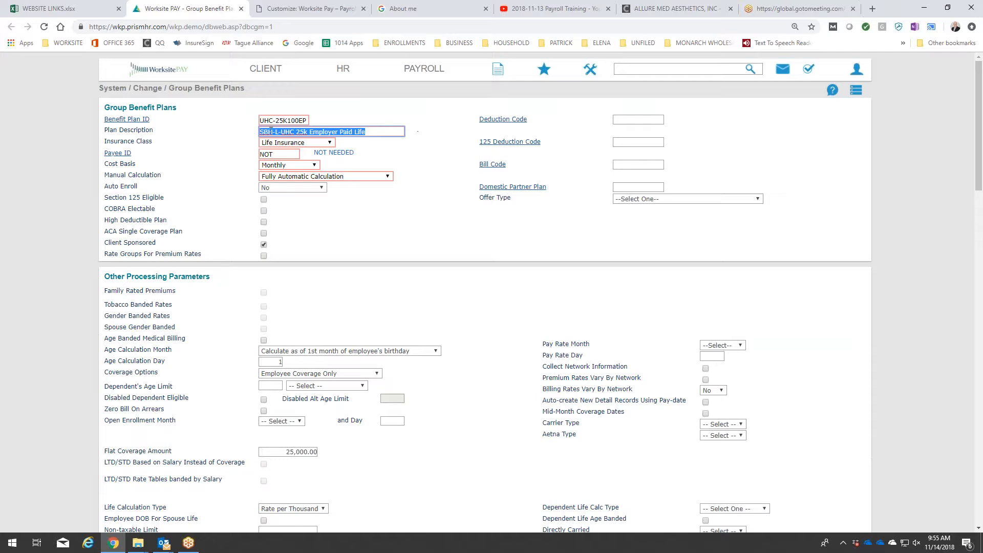
left_click(510, 120)
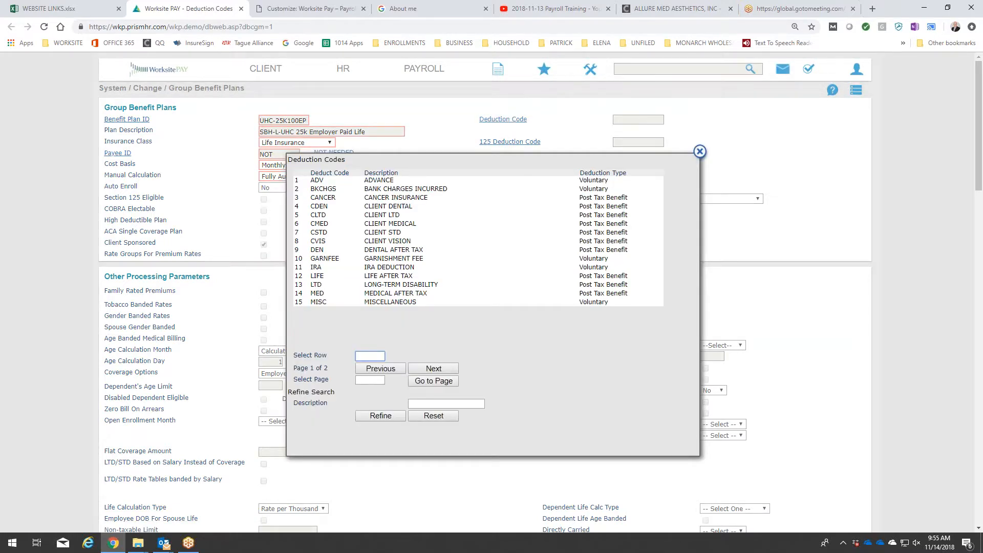
left_click(373, 279)
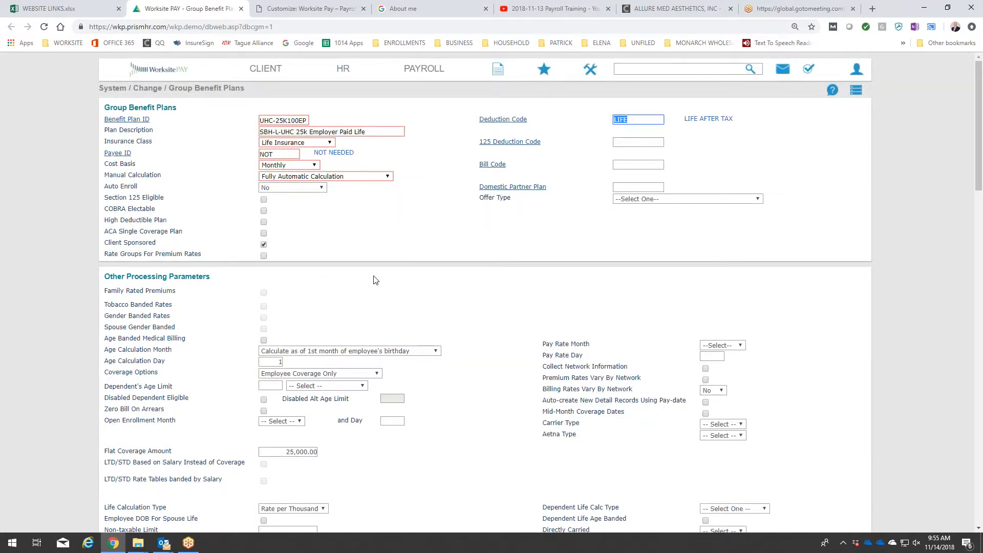
left_click(373, 279)
Review the available Age Calculation Month options for the employer-paid life plan.
scroll(415, 291, "down", 2)
left_click(435, 250)
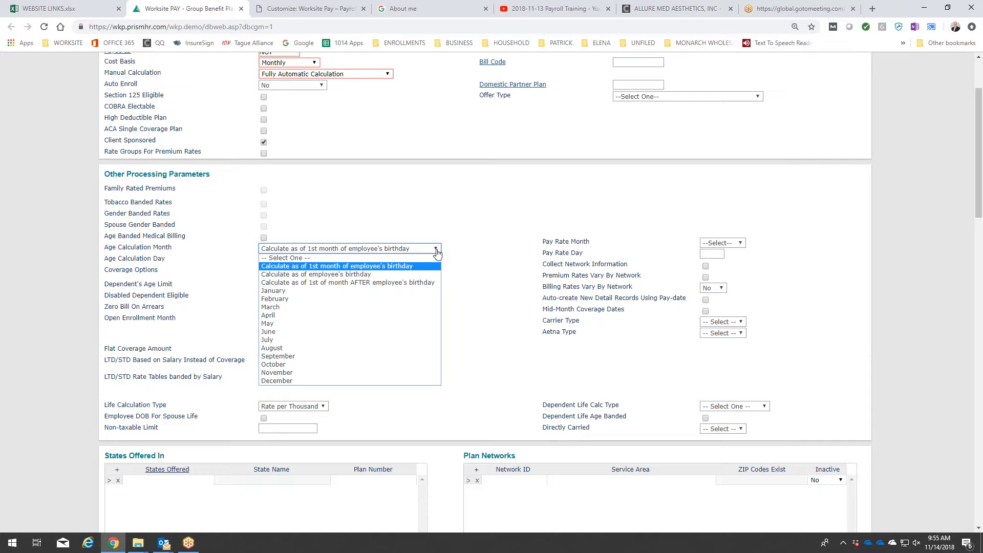
left_click(436, 251)
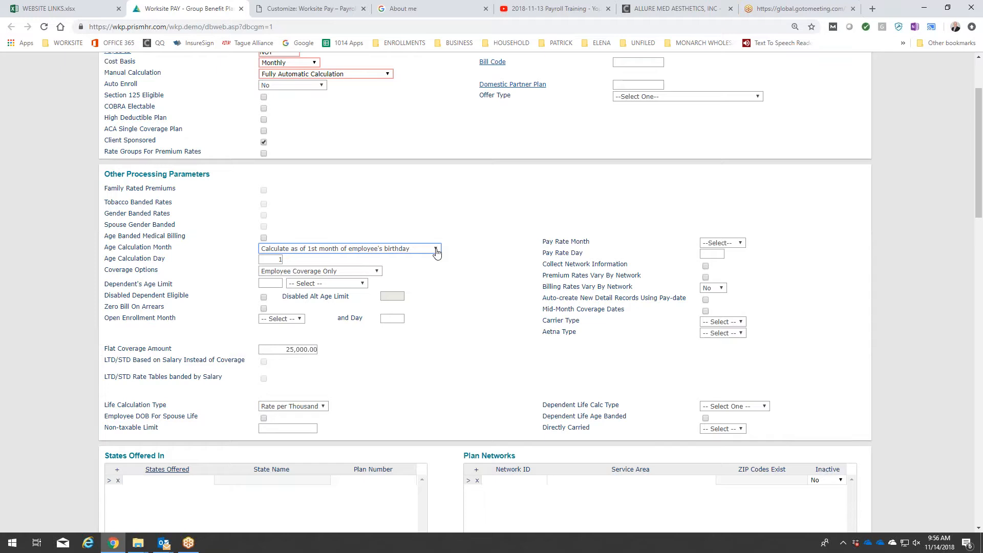
Set the Age Calculation Month of the UHC-25K100EP life plan to January.
left_click(436, 250)
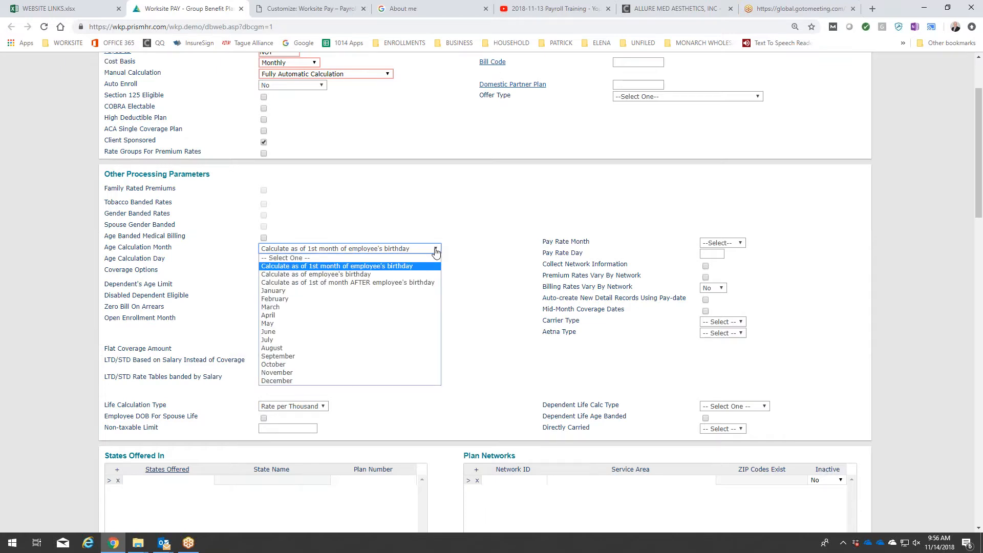
left_click(387, 291)
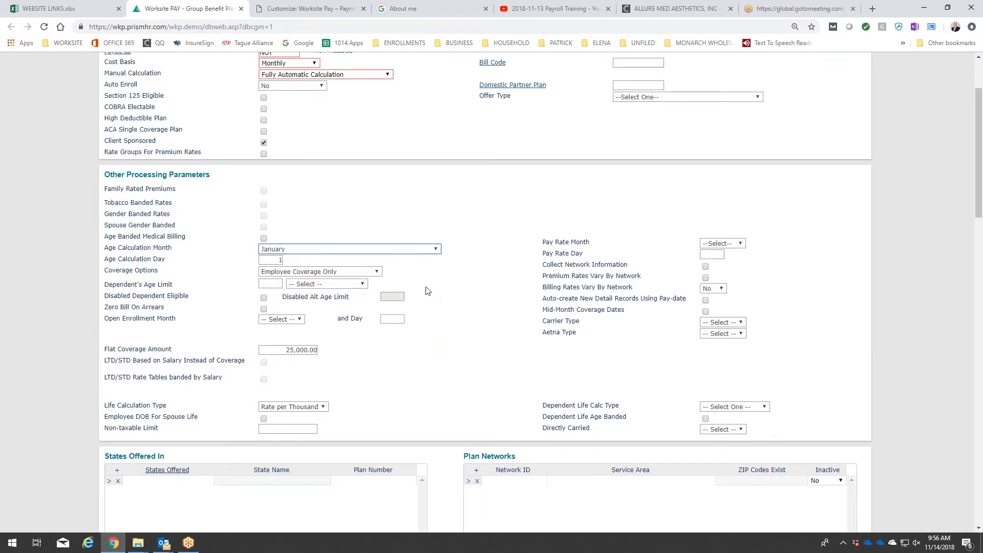
scroll(428, 292, "up", 2)
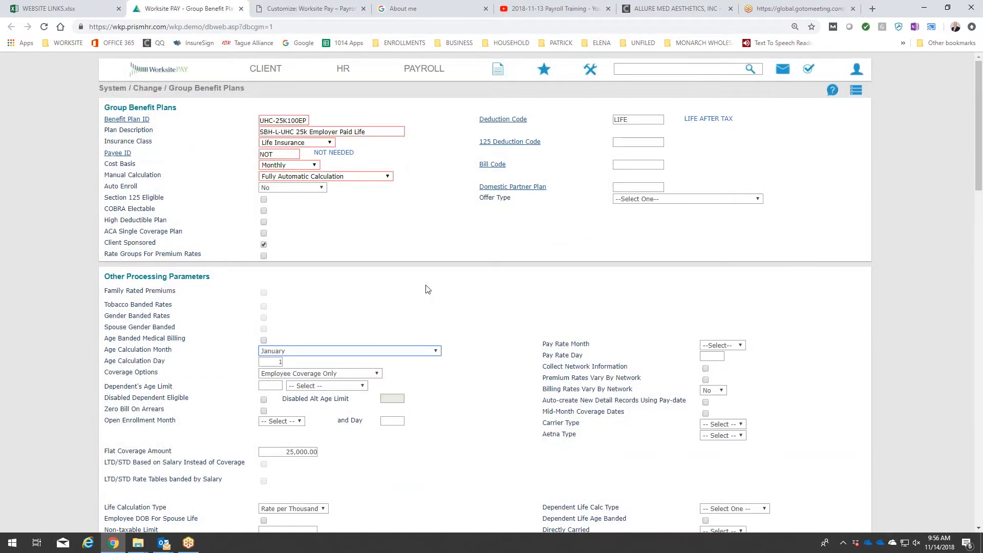
Set the life plan's Bill Code to LIFE (LIFE INSURANCE) and save the group benefit plan.
mouse_move(196, 92)
scroll(539, 314, "down", 1)
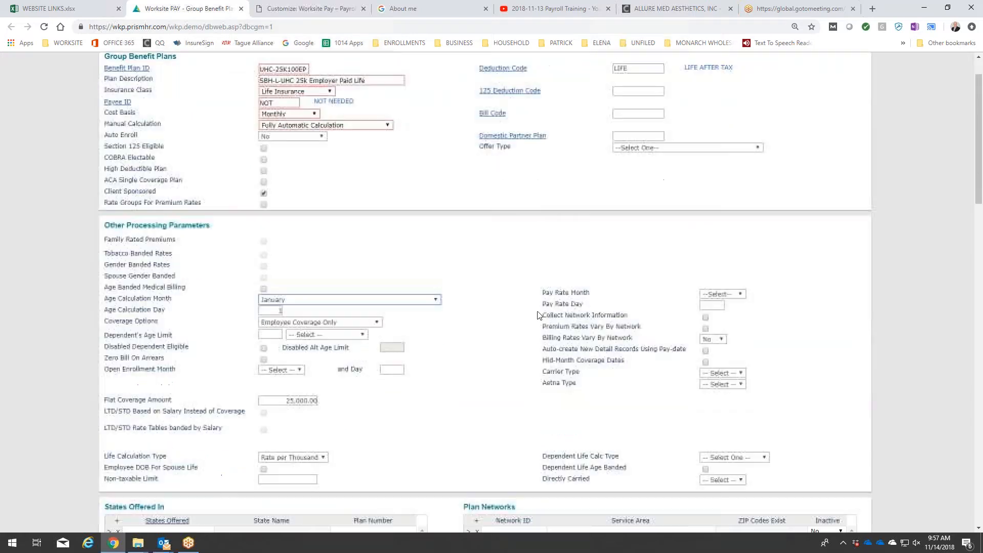
scroll(538, 315, "down", 2)
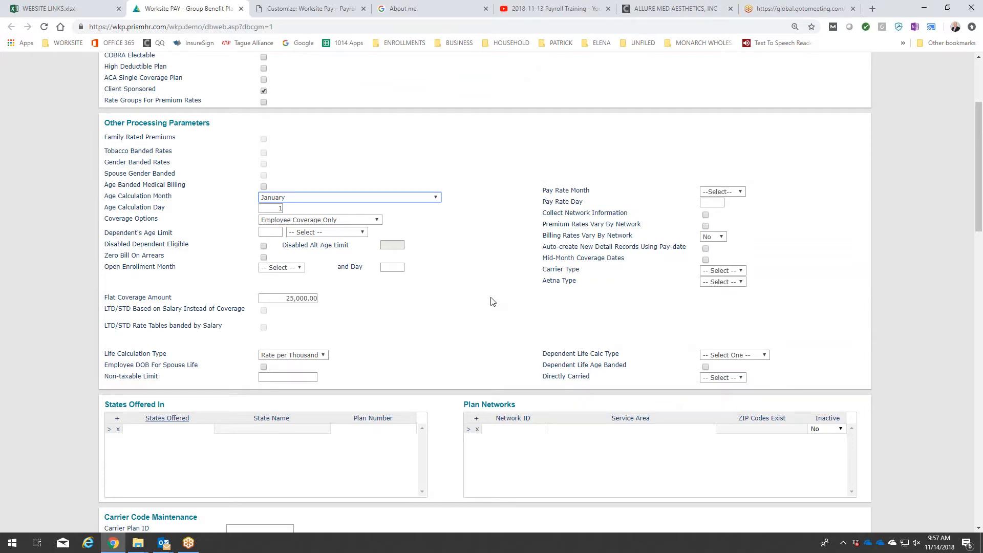
scroll(491, 301, "up", 3)
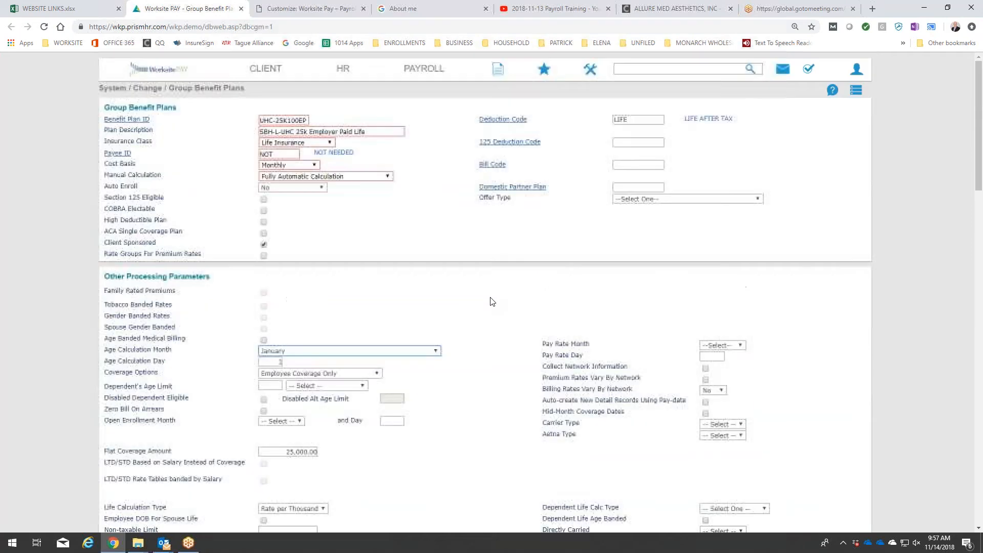
left_click(493, 165)
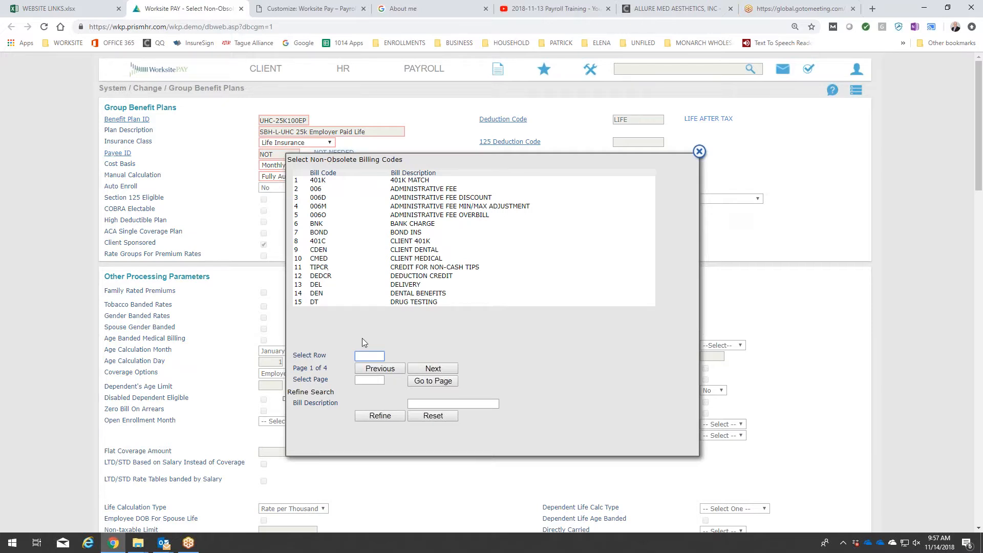
left_click(442, 372)
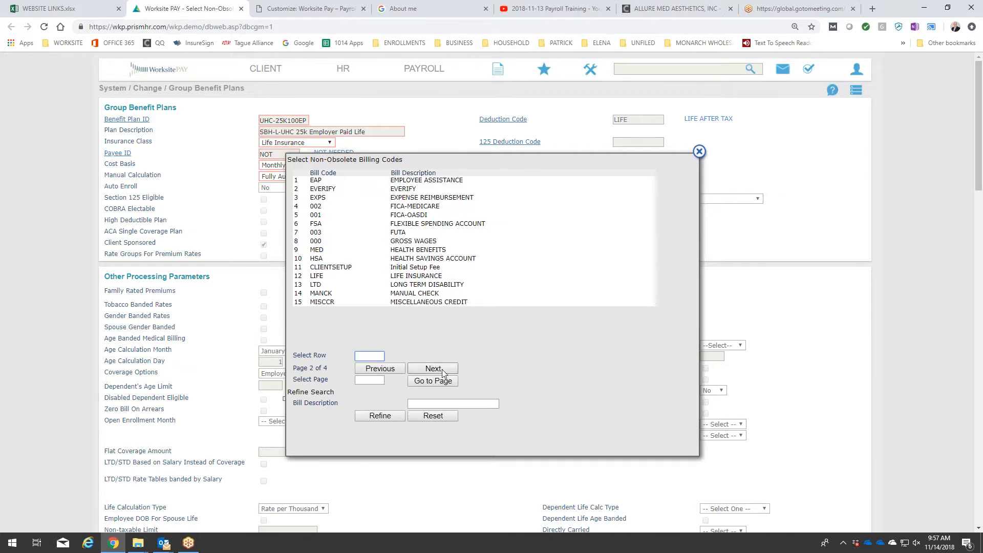
left_click(409, 278)
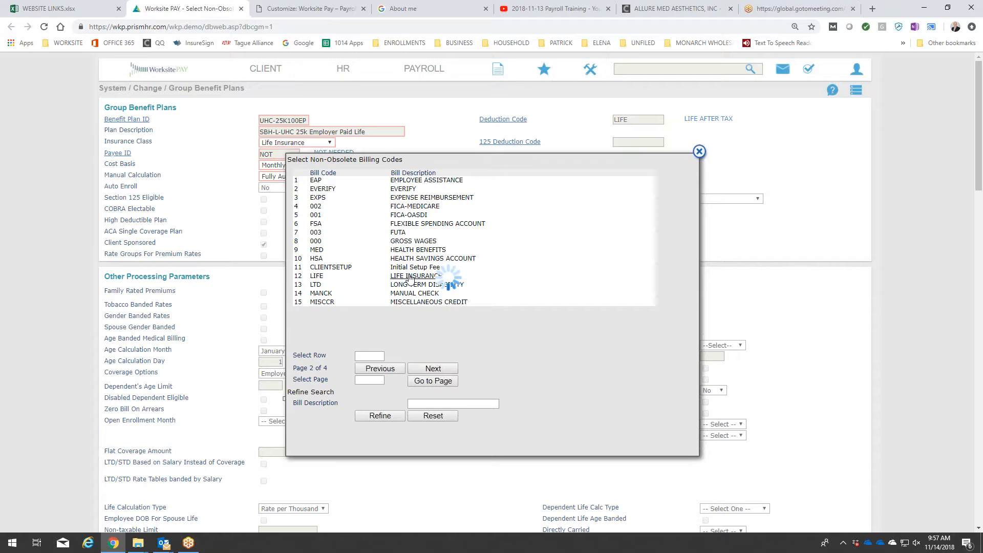
left_click(431, 245)
scroll(210, 431, "down", 10)
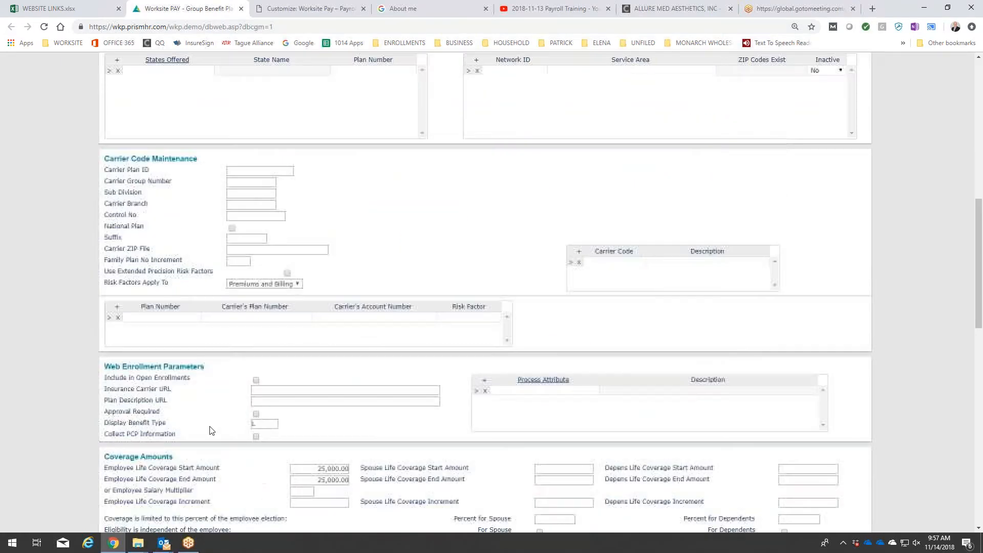
scroll(210, 431, "down", 15)
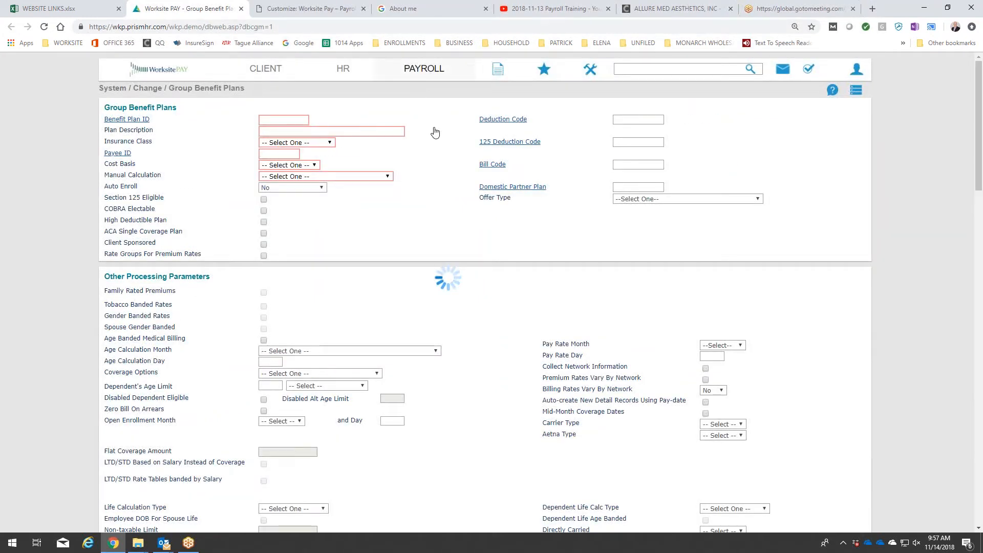
Recalculate payroll 20186 in Process Payroll, check the final processing step and close the progress window.
mouse_move(424, 69)
scroll(433, 303, "down", 1)
scroll(433, 302, "down", 2)
scroll(430, 297, "up", 3)
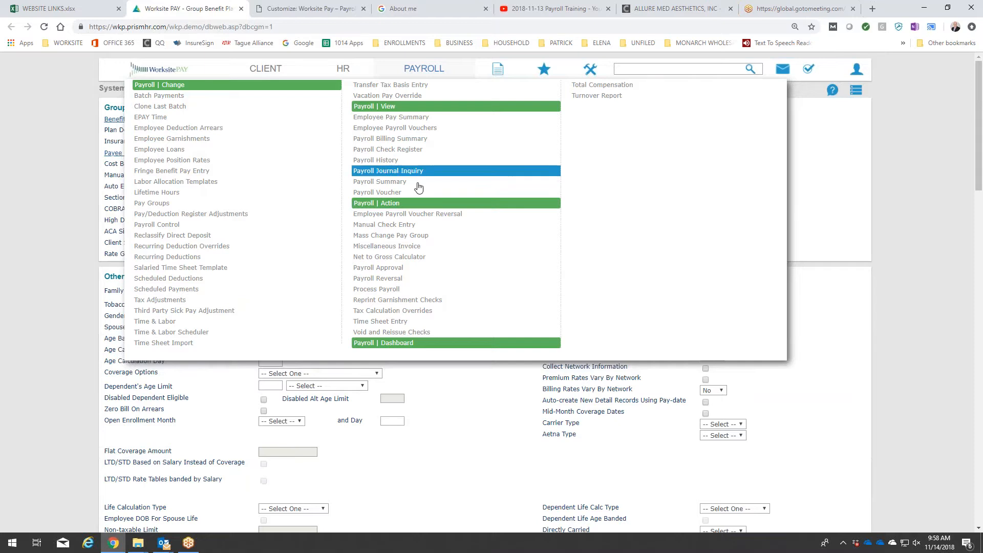
left_click(413, 289)
left_click(242, 297)
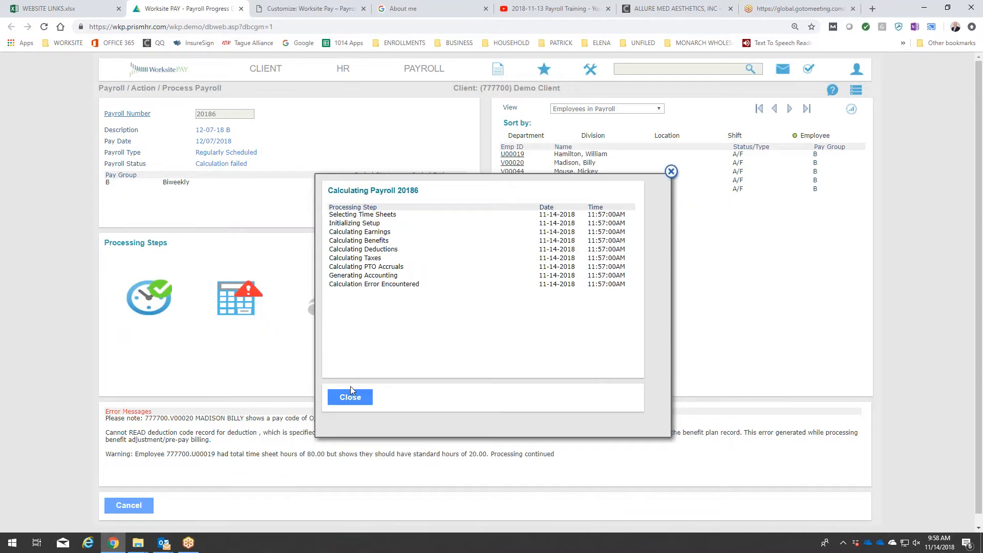
left_click_drag(329, 285, 425, 284)
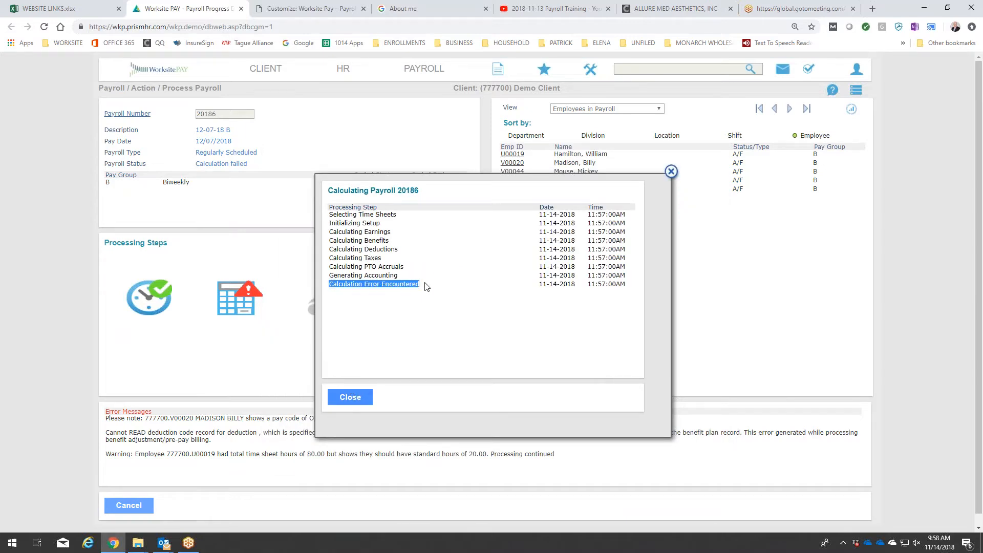
left_click(365, 396)
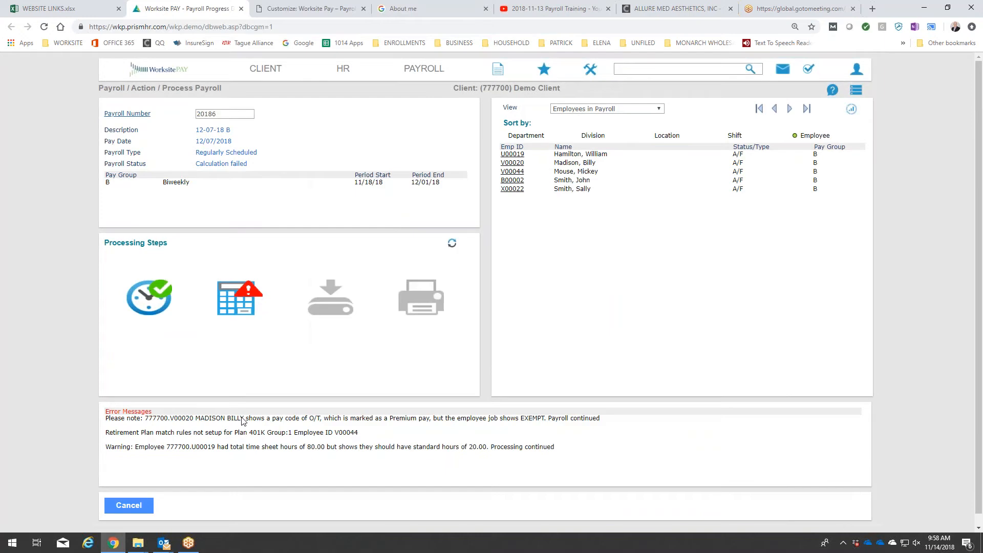
Examine the payroll error message about the 401K retirement plan's match rules for benefit group 1.
scroll(244, 420, "down", 1)
left_click_drag(106, 422, 369, 428)
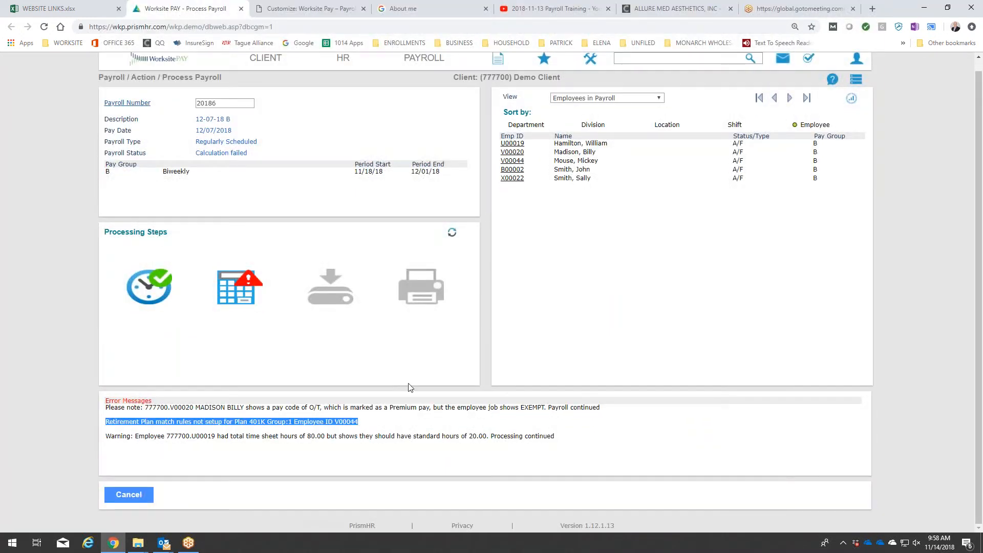
scroll(454, 117, "up", 1)
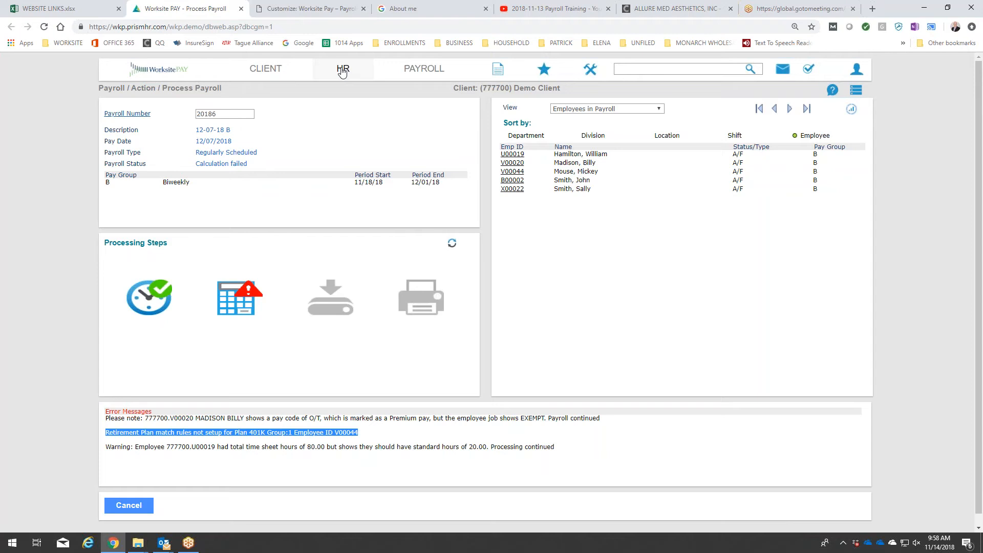
Open the client's Retirement Match Rules and select benefit group 1 (PRIMARY).
left_click(269, 68)
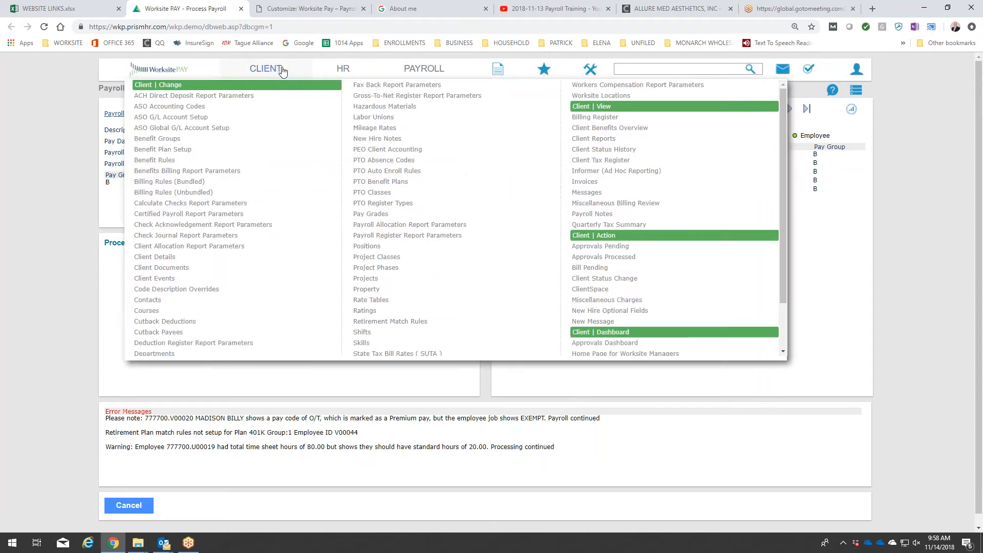
scroll(254, 125, "down", 2)
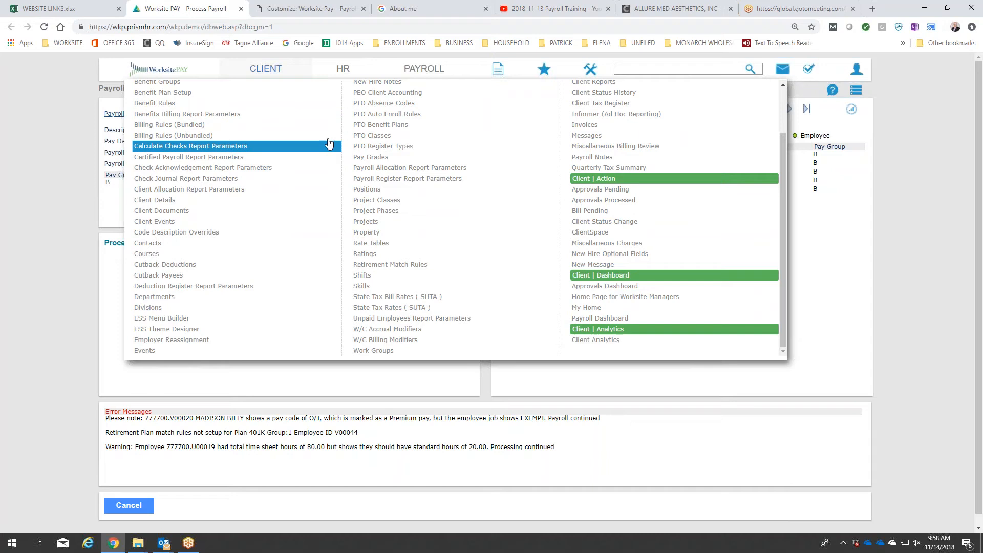
scroll(466, 145, "up", 1)
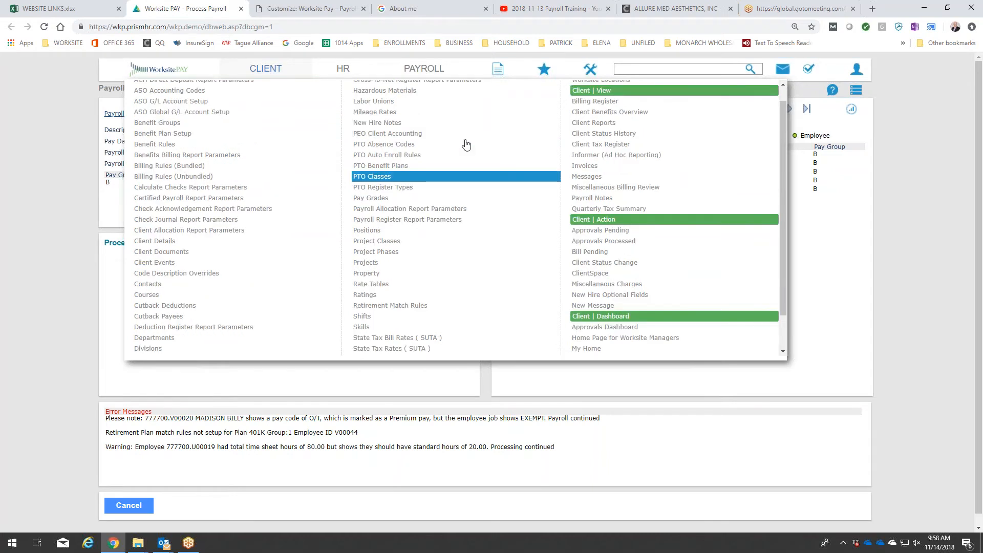
scroll(466, 145, "up", 1)
scroll(466, 145, "down", 2)
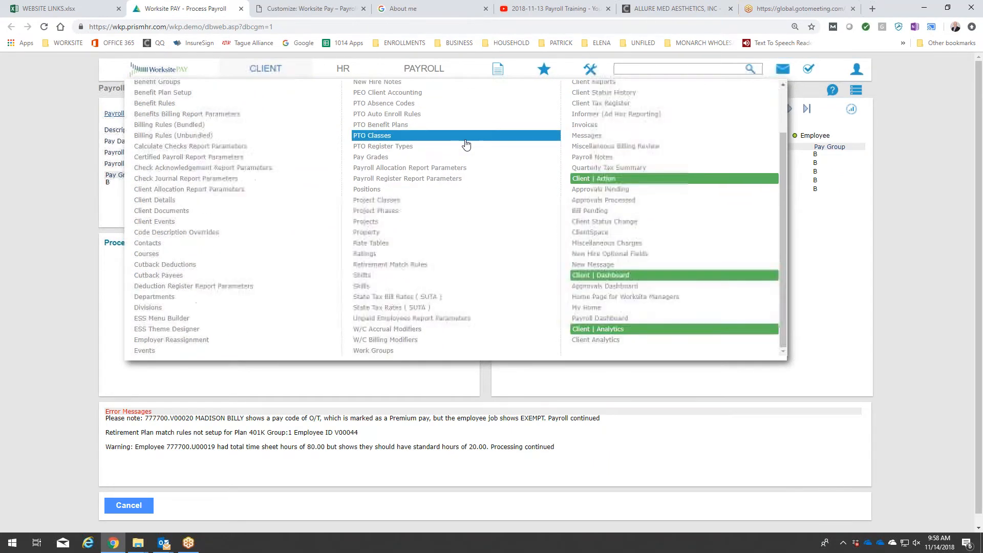
left_click(420, 265)
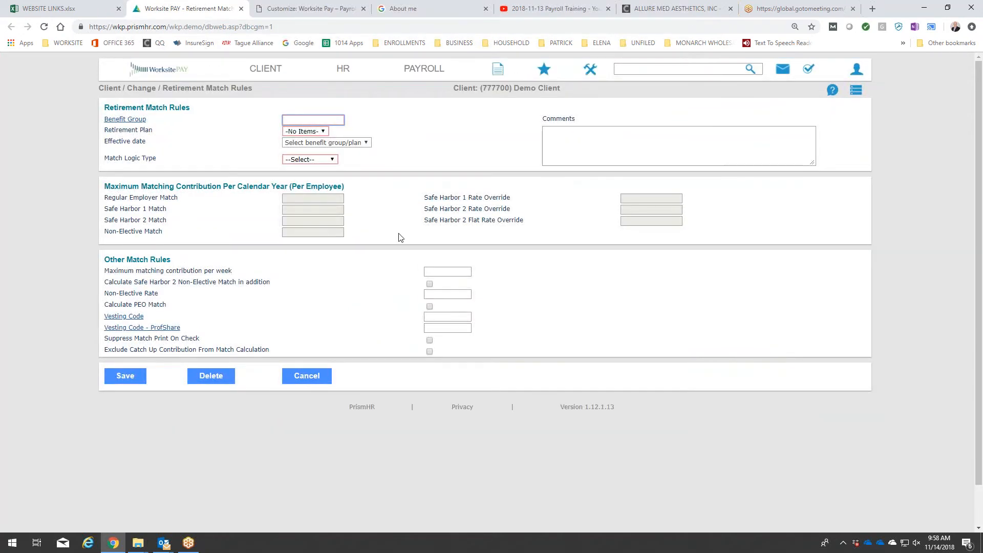
left_click(141, 121)
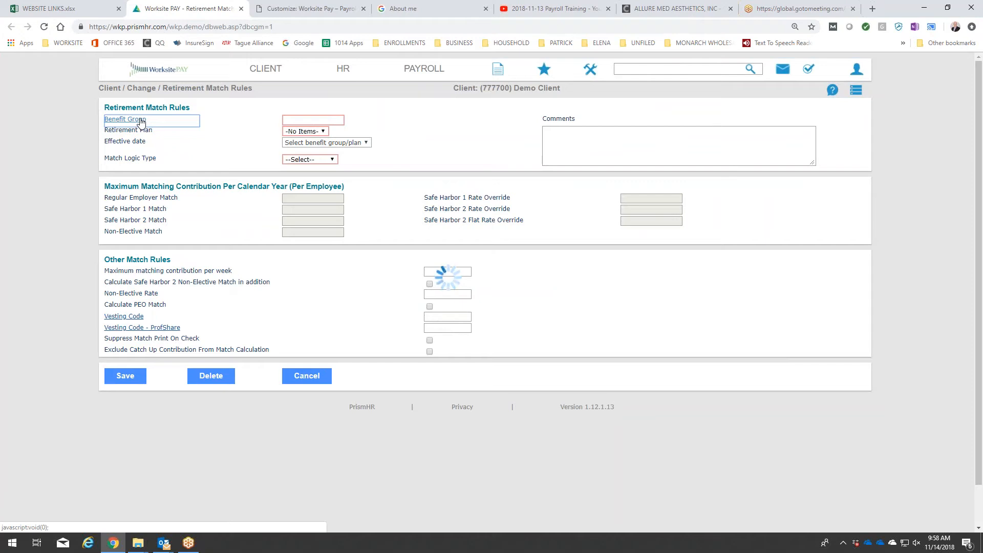
left_click(405, 182)
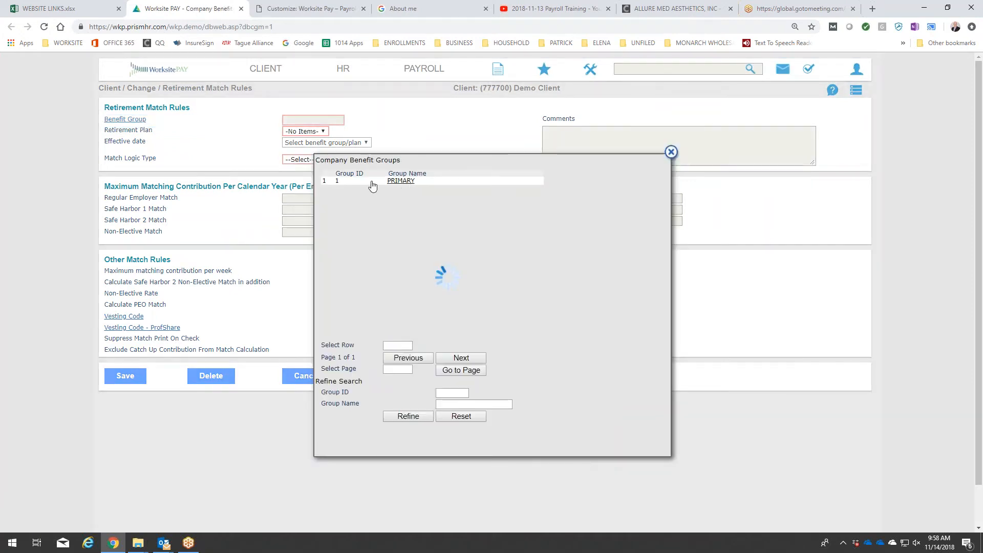
Choose the 401K Slavic 401K PLAN as retirement plan and add a new effective date of 01/01/2018.
left_click(331, 132)
left_click(322, 149)
left_click(310, 143)
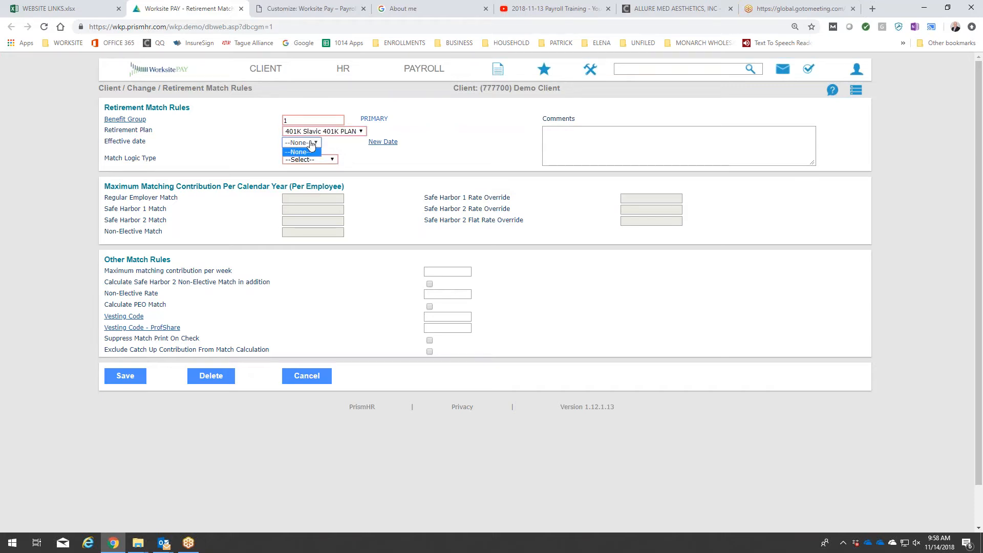
left_click(382, 143)
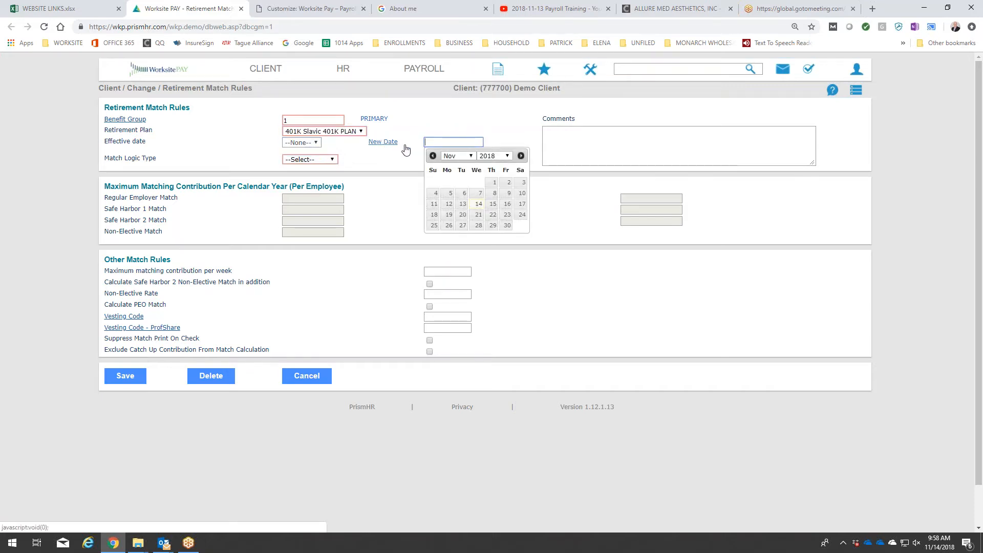
left_click(472, 156)
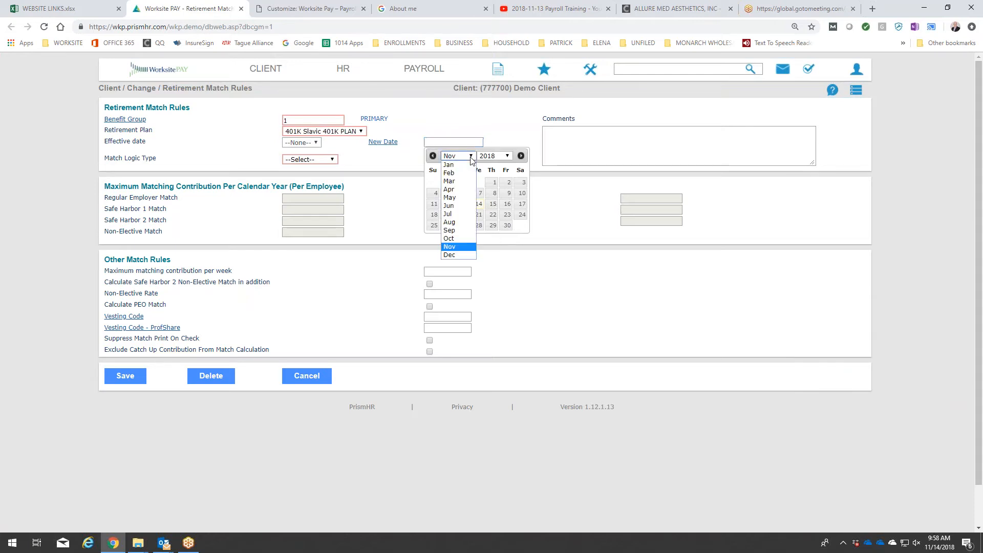
left_click(472, 166)
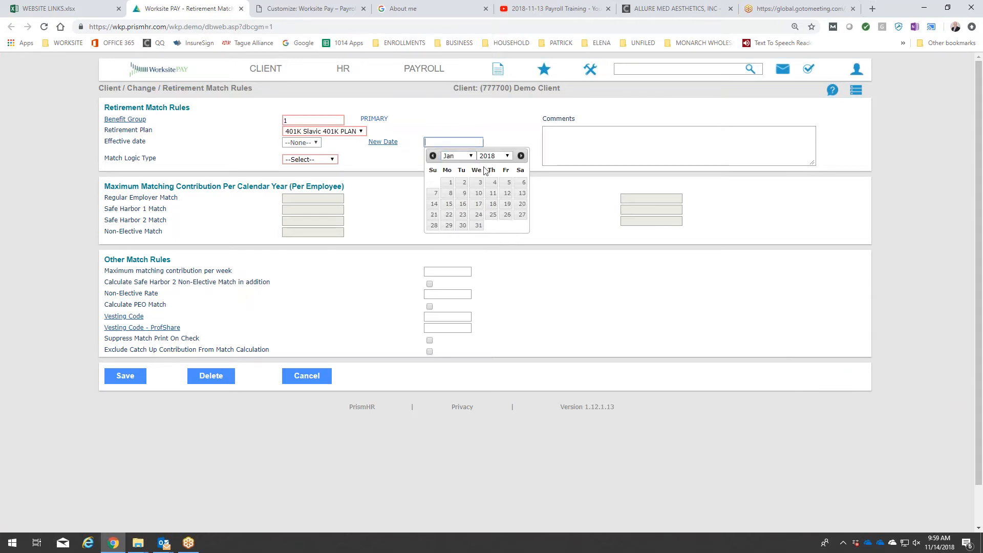
left_click(450, 183)
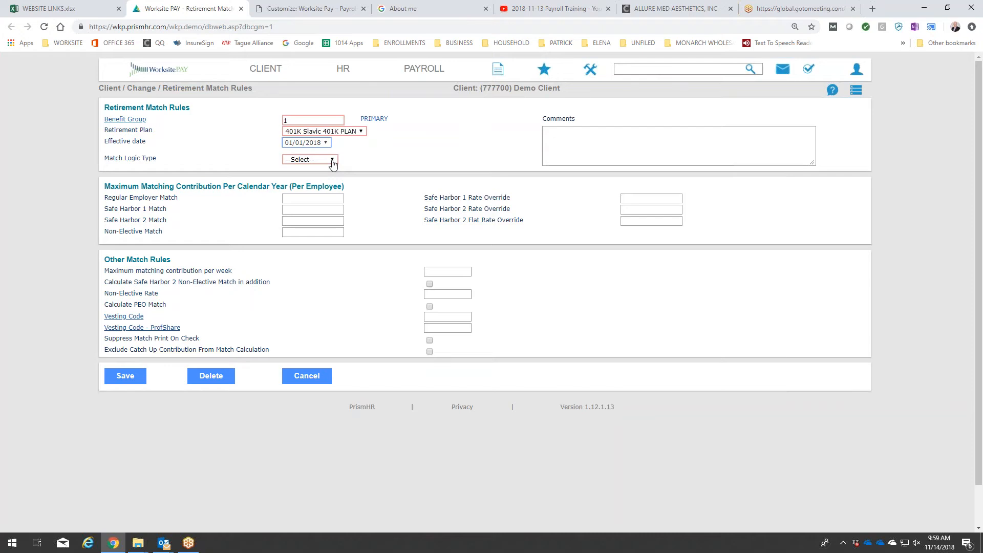
Set the Match Logic Type to Traditional and save the retirement match rules.
left_click(334, 163)
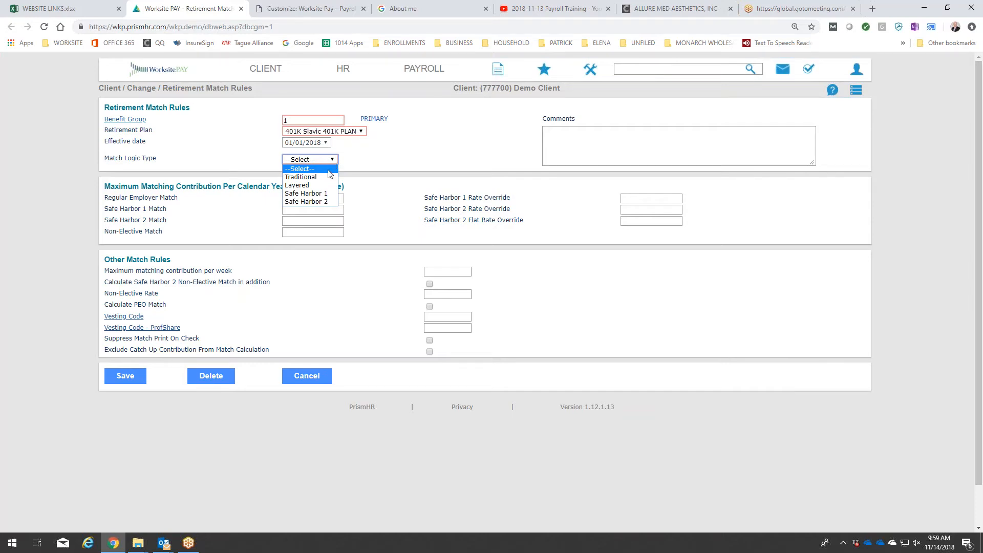
left_click(328, 178)
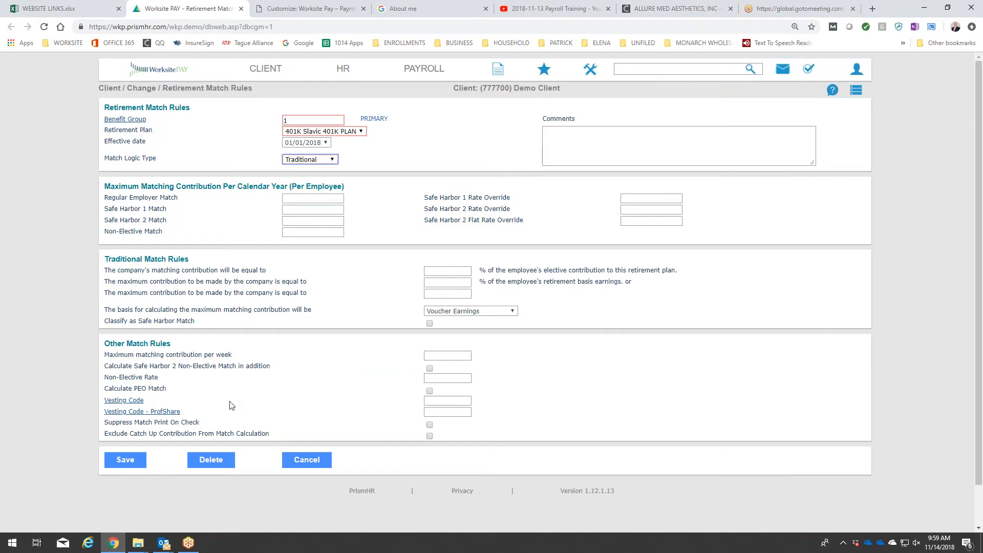
left_click(125, 459)
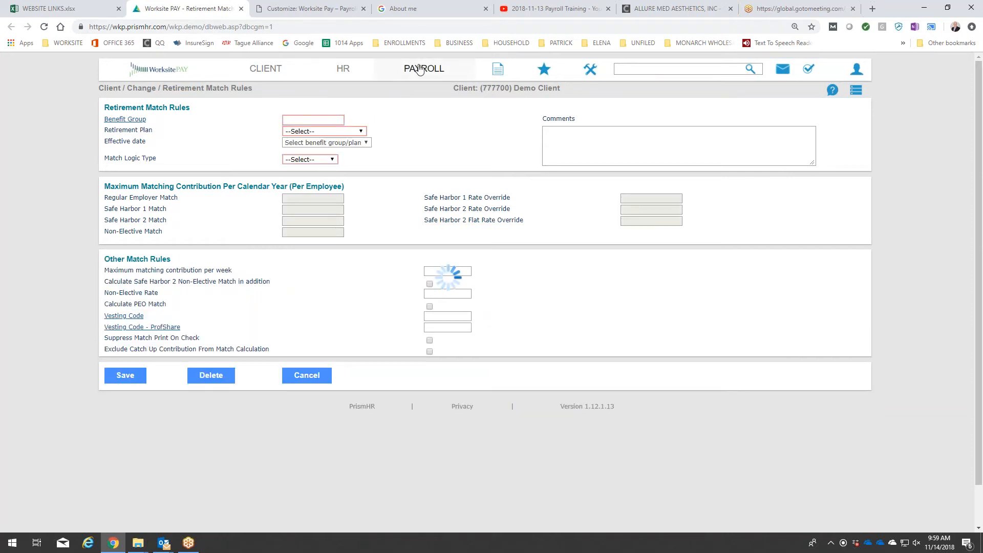
Open Process Payroll and recalculate the 12-07-18 B payroll, continuing past the pay date warning and closing the finished calculation.
left_click(419, 70)
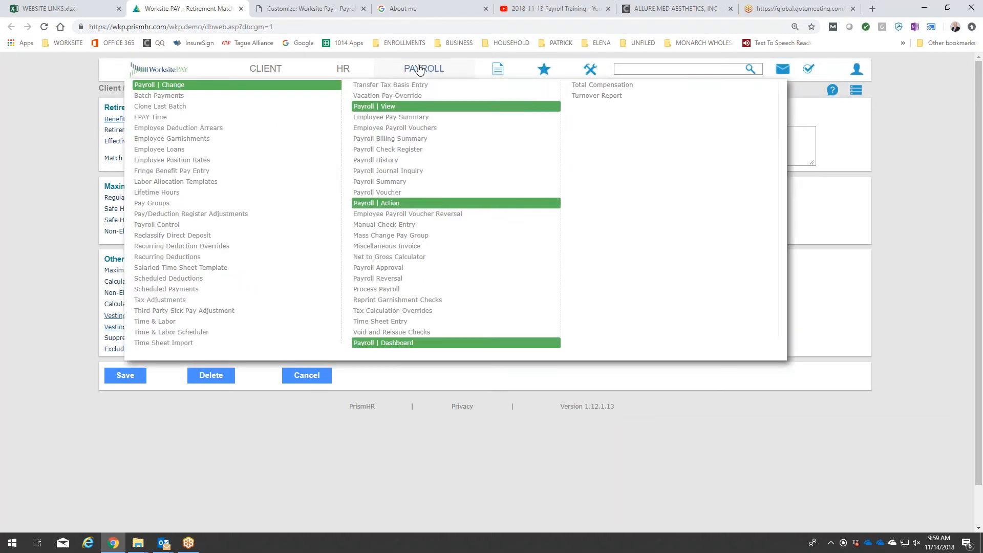
left_click(401, 289)
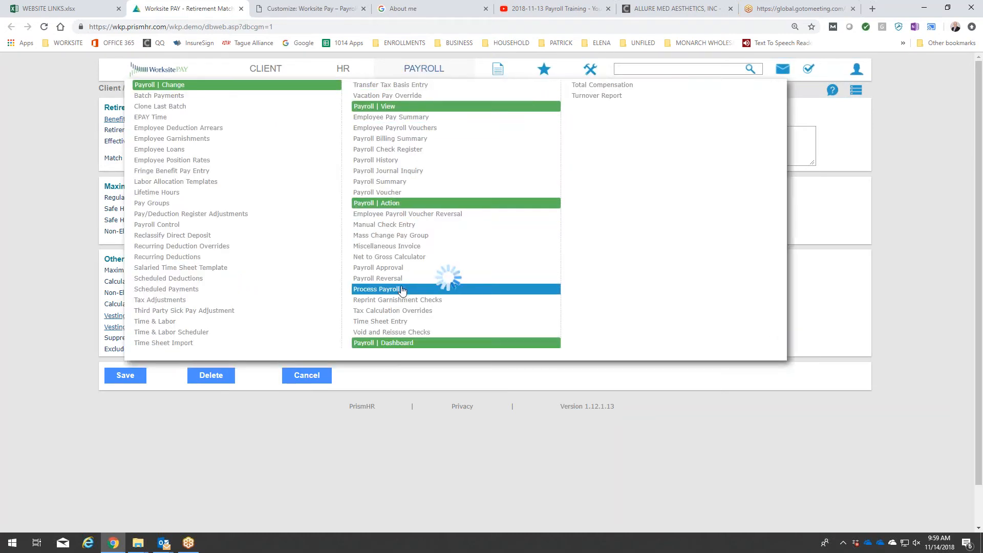
left_click(236, 302)
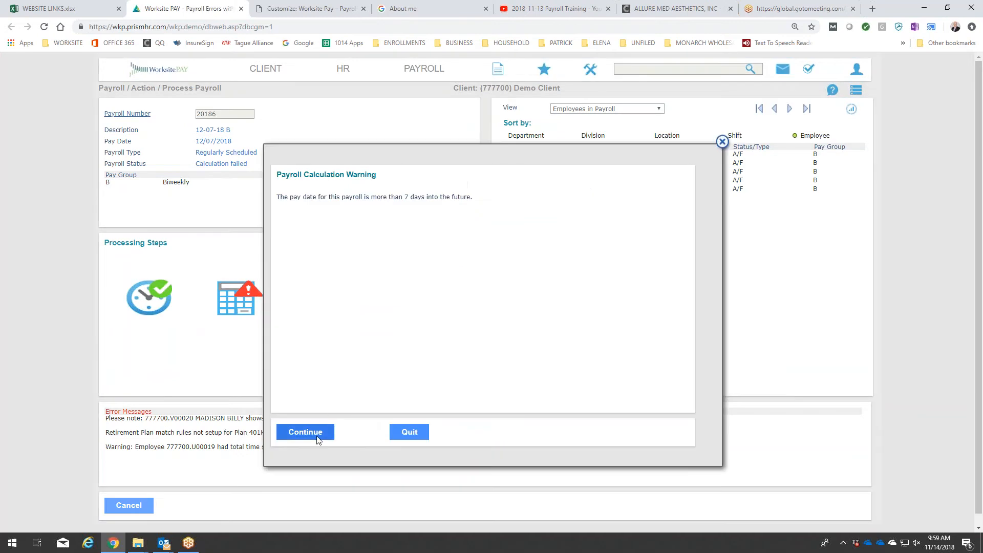
left_click(317, 436)
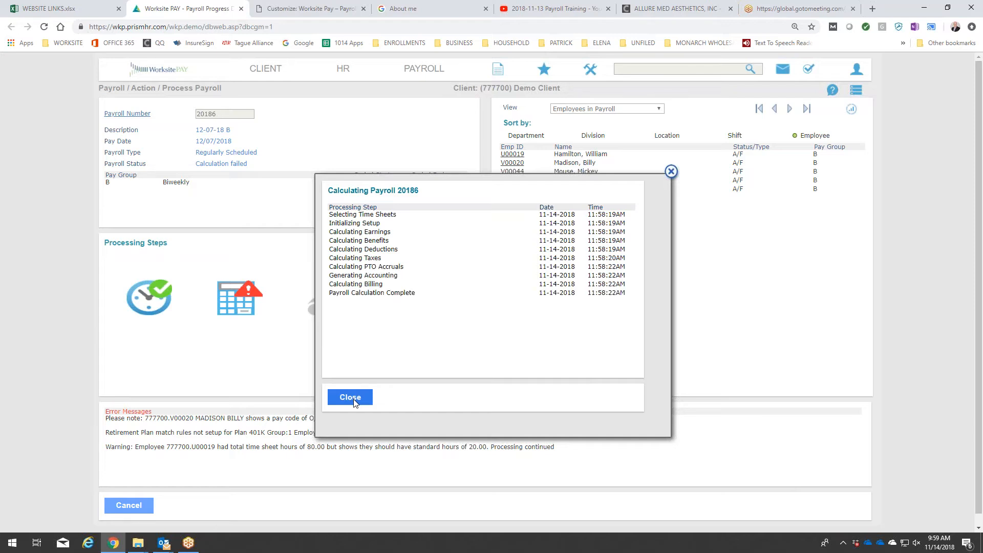
left_click(354, 400)
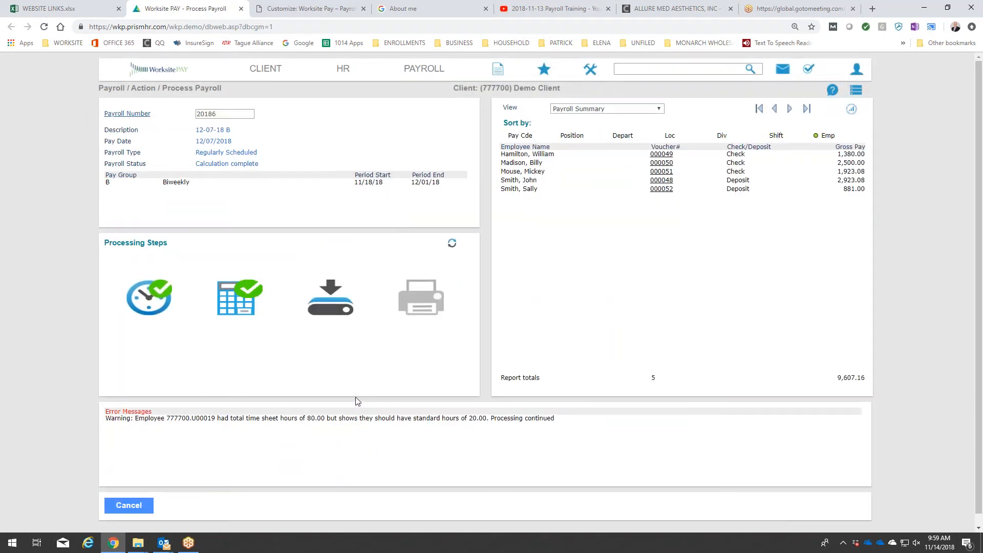
View the calculated payroll's invoice, review its wage, tax and benefit lines, and close it.
left_click(604, 110)
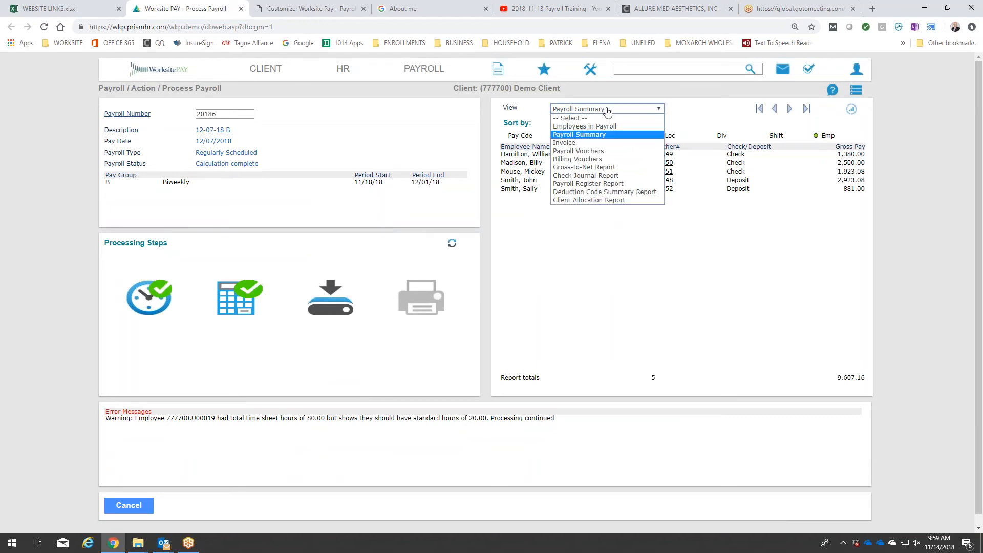
left_click(585, 142)
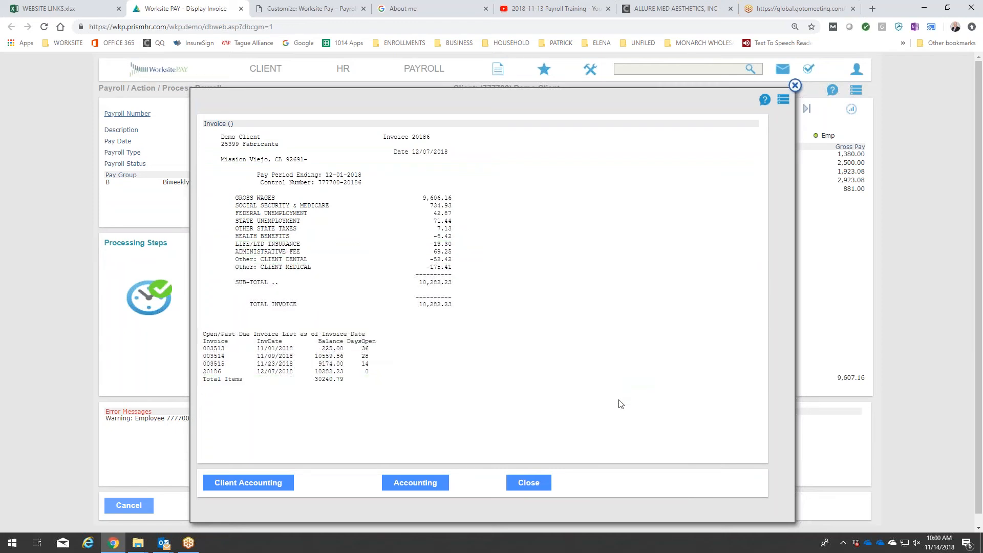
left_click(544, 486)
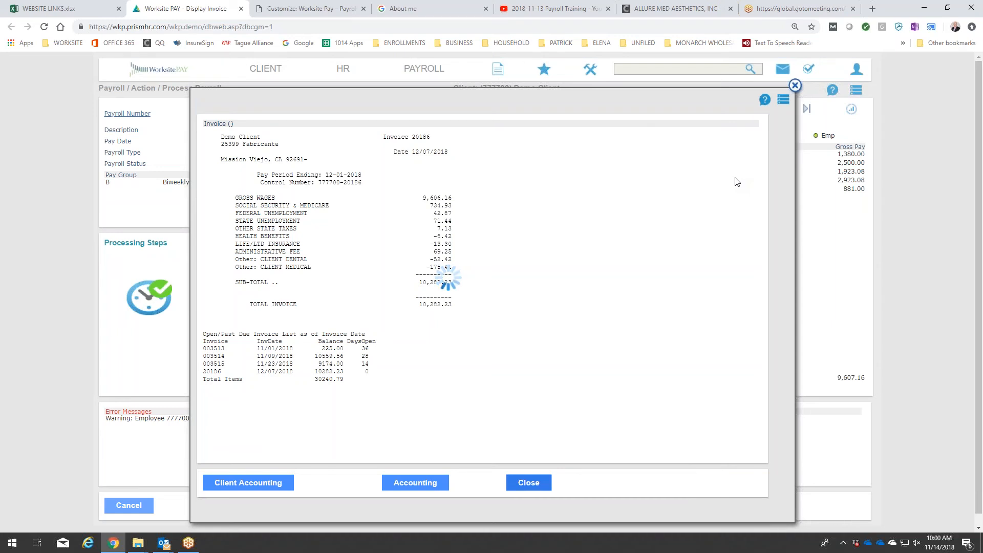
Run the Check Journal Report for this payroll with Location as the primary sort.
left_click(650, 110)
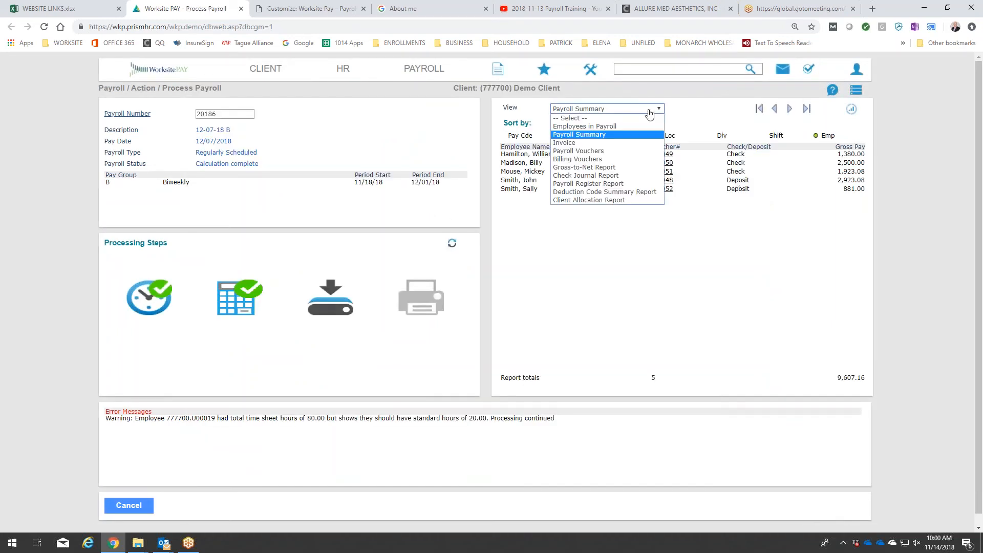
left_click(637, 175)
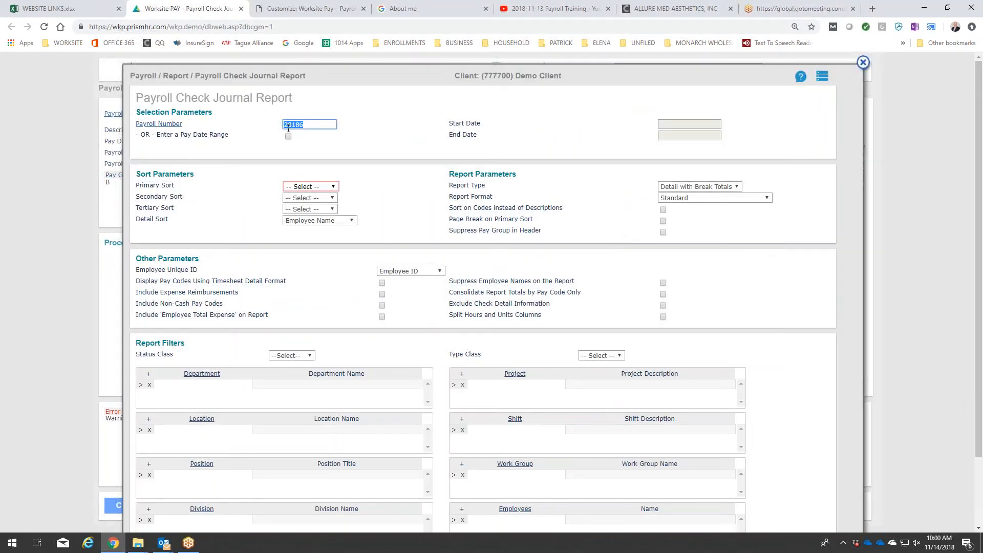
left_click(317, 186)
left_click(307, 221)
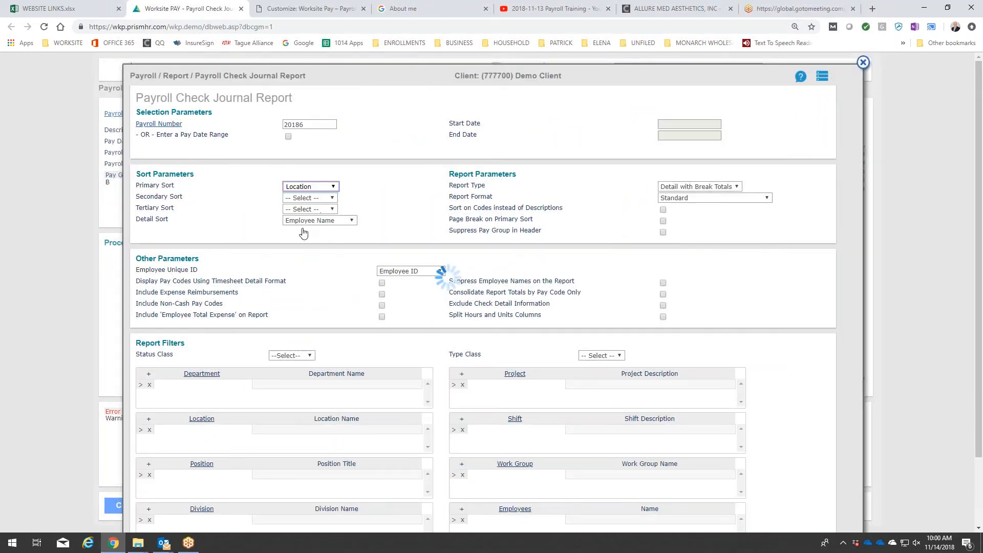
scroll(261, 271, "down", 3)
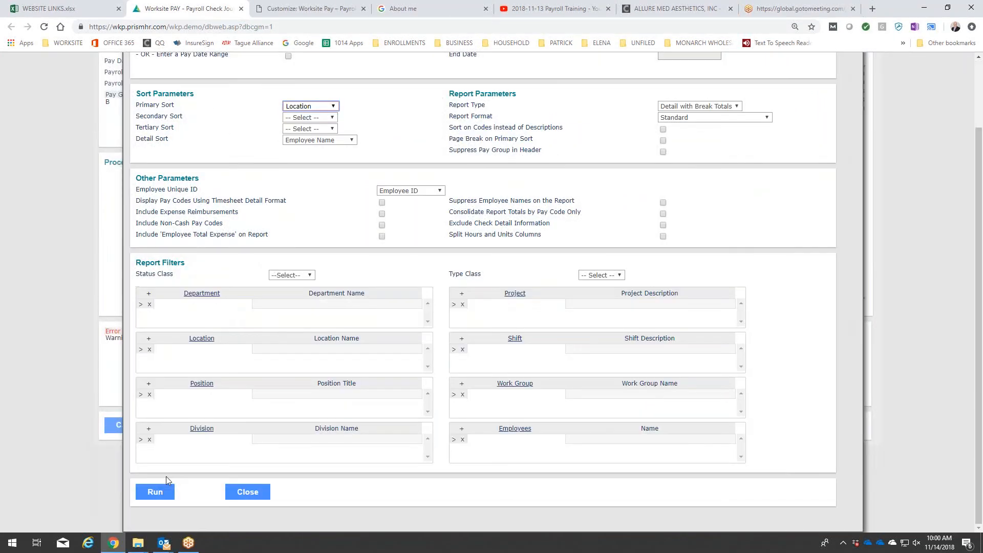
left_click(155, 491)
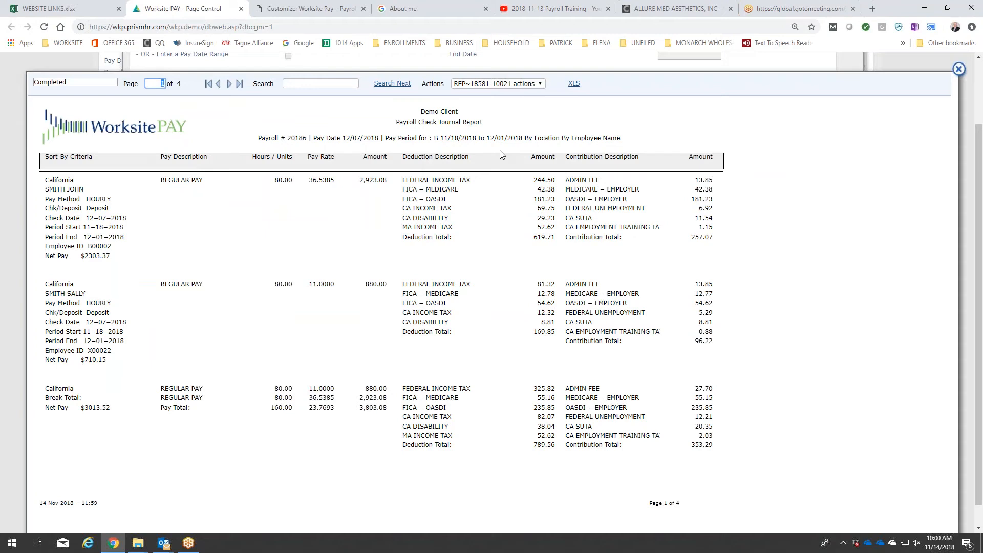
Go to page 3 of the check journal report and examine the employee's benefit deductions and employer contributions.
left_click(226, 83)
left_click(229, 85)
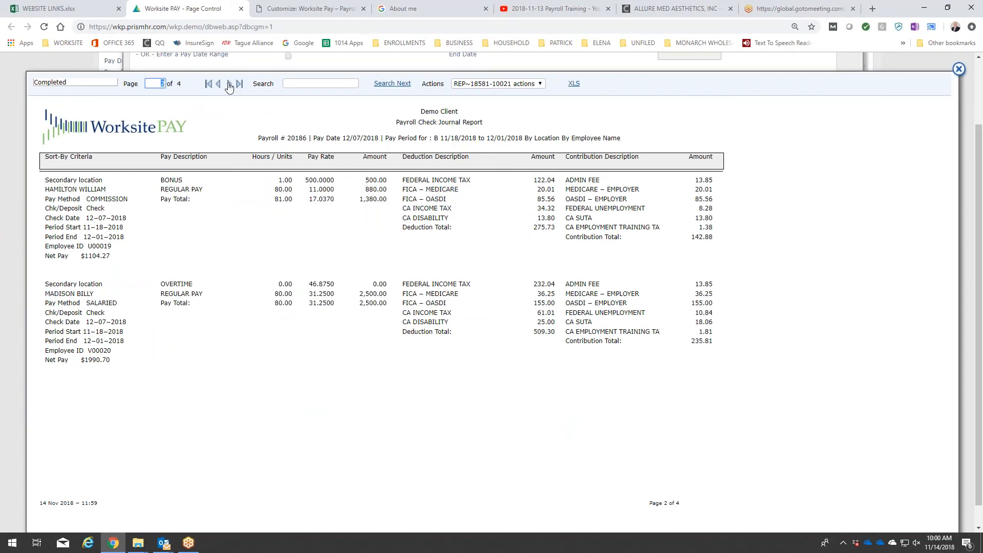
left_click(229, 85)
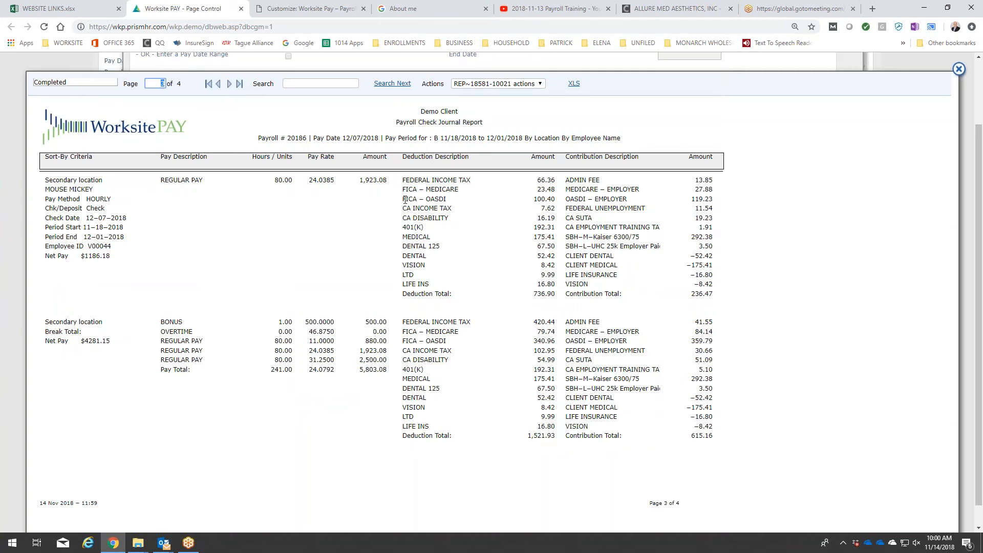
left_click_drag(405, 231, 411, 210)
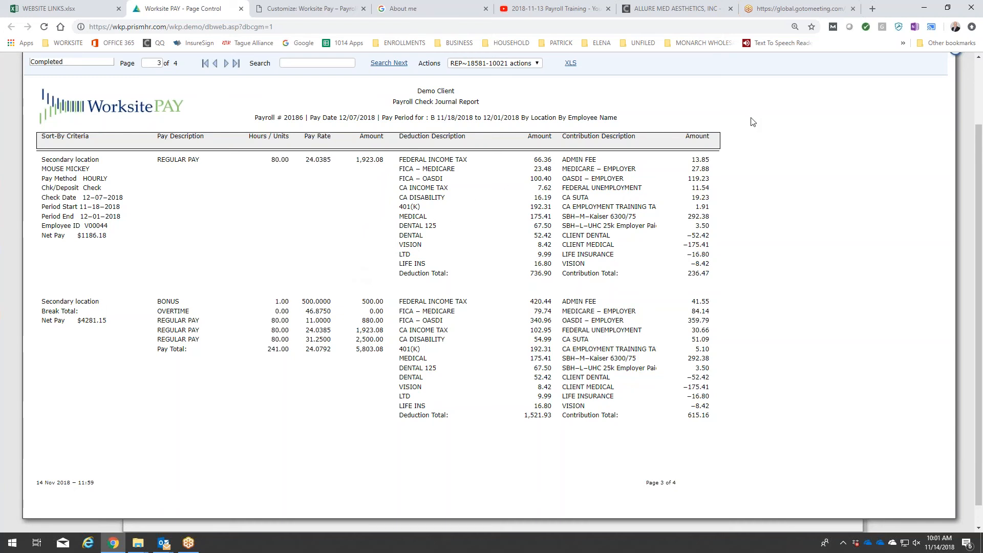
scroll(752, 128, "up", 1)
scroll(753, 128, "down", 1)
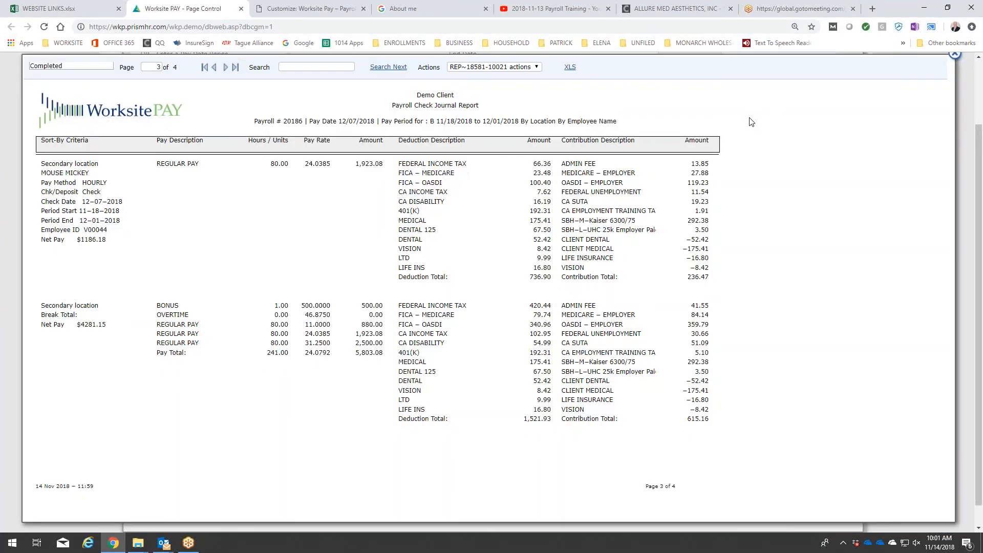
Print the displayed check journal report page, limiting the print range to page 1 and using Landscape layout.
right_click(750, 122)
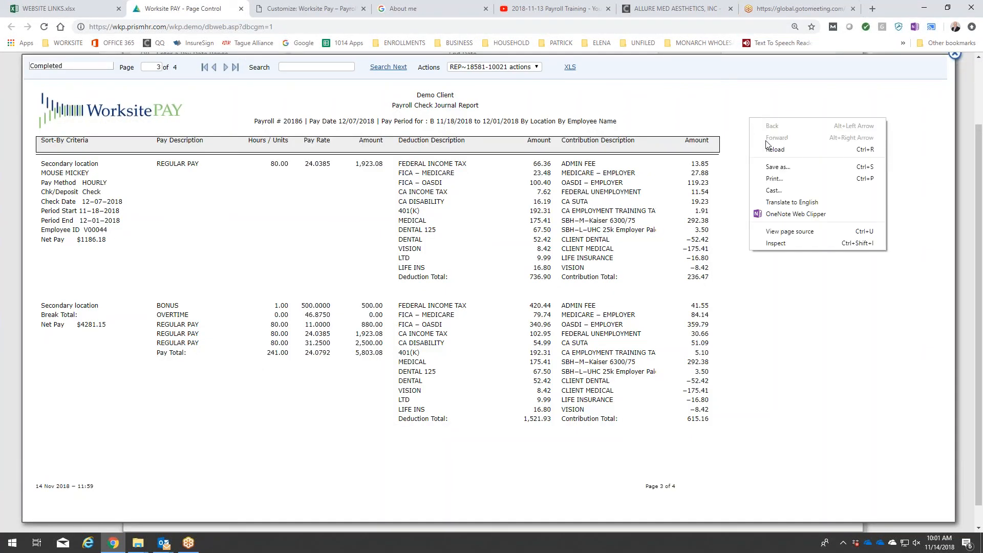
left_click(787, 179)
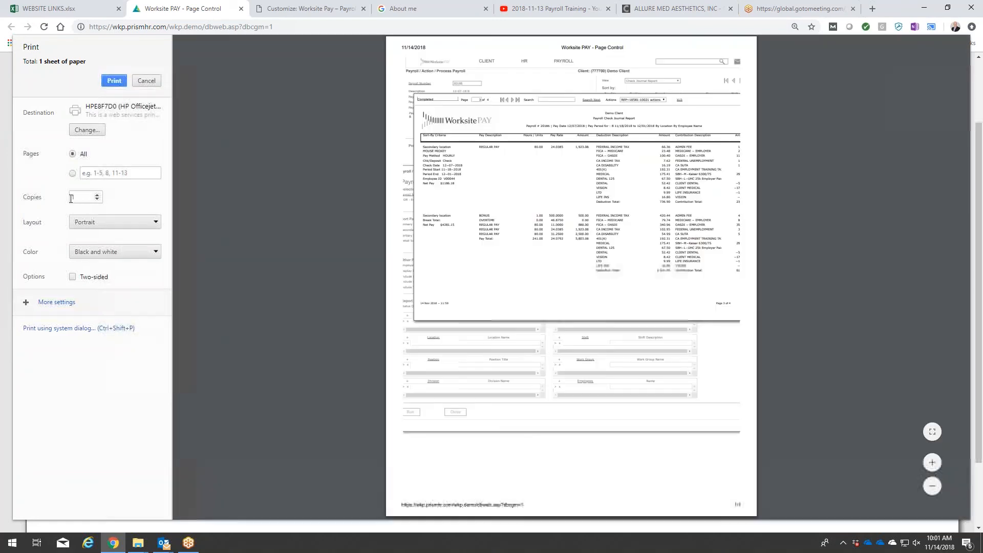
left_click(97, 173)
type("1")
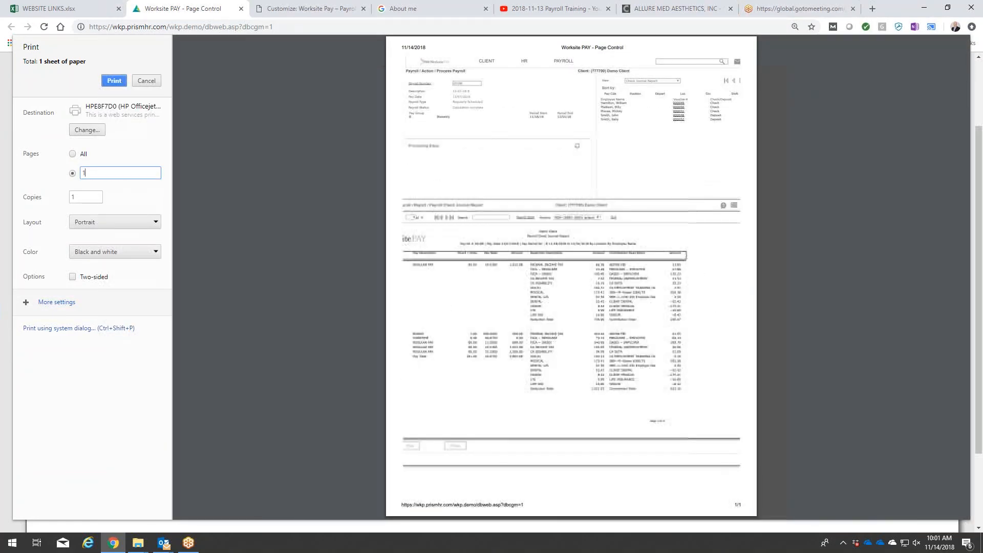
left_click(115, 222)
left_click(113, 241)
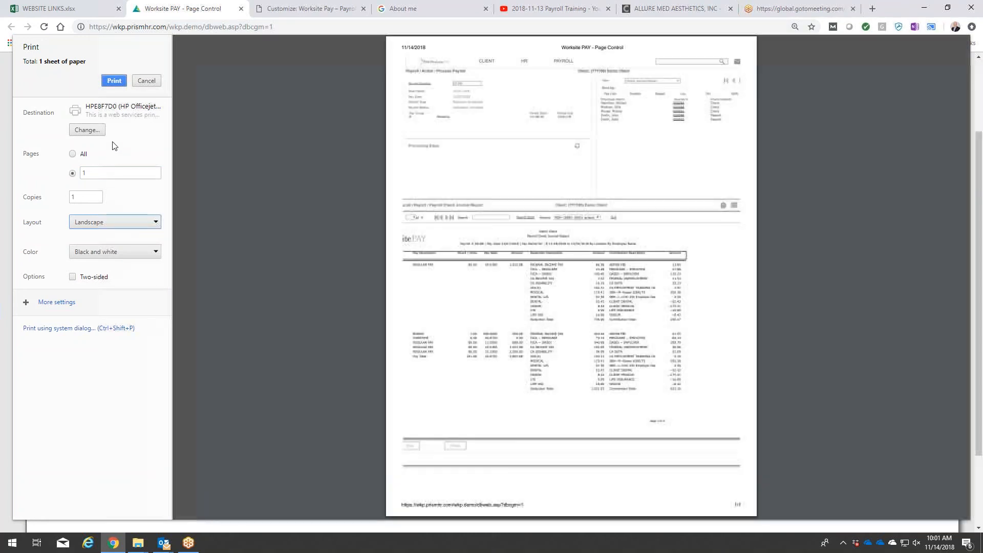
left_click(113, 82)
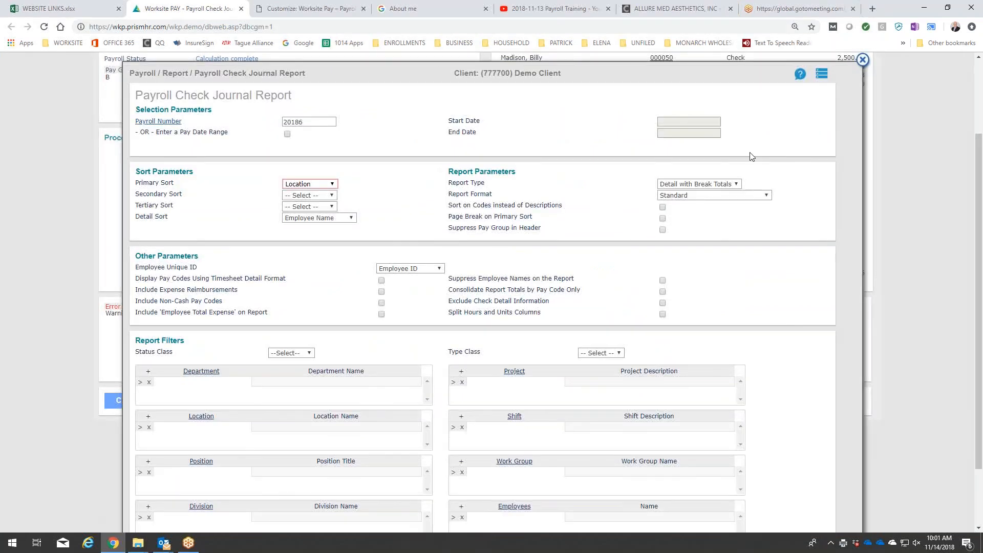
Look over the Payroll Check Journal Report's sort, format and filter parameters, and close the report window.
scroll(747, 200, "down", 2)
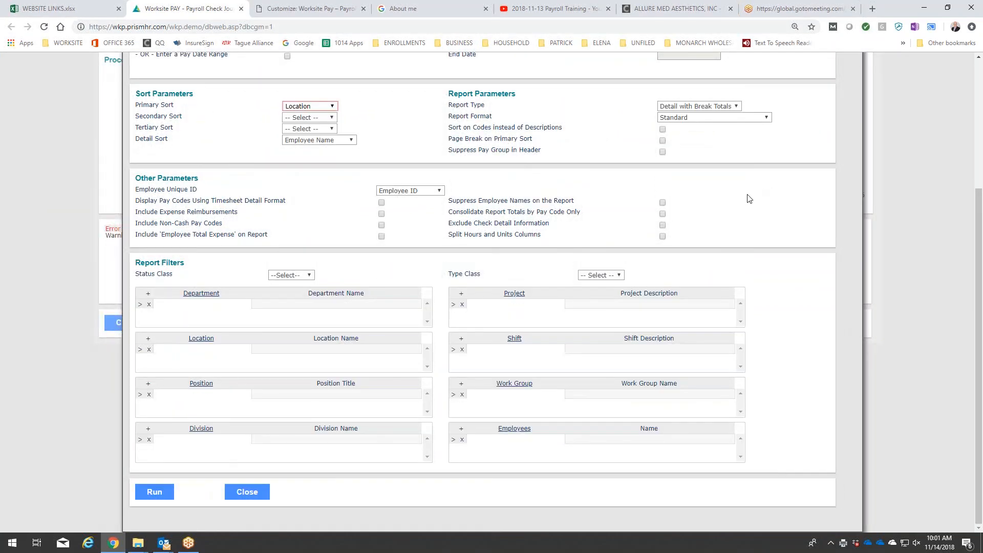
scroll(748, 199, "up", 2)
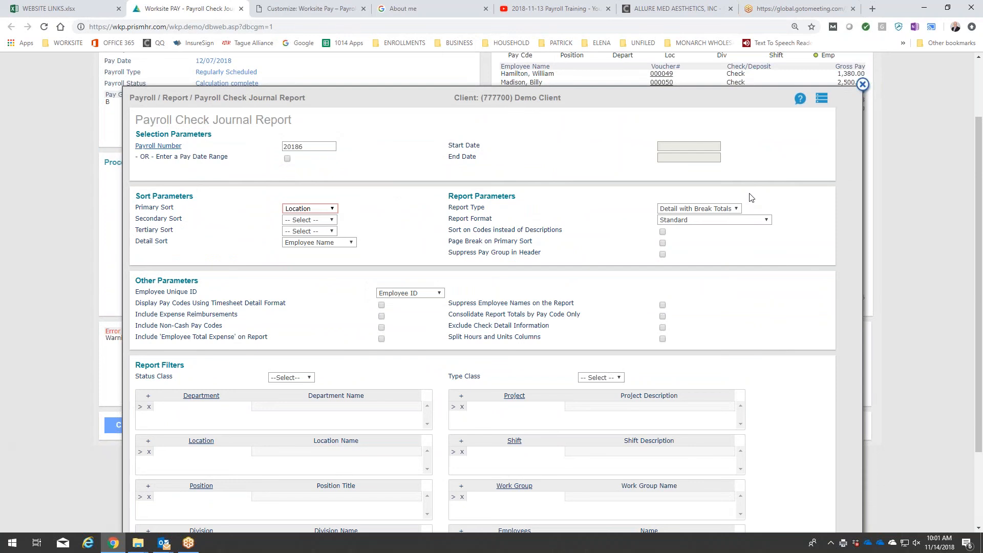
scroll(751, 197, "down", 2)
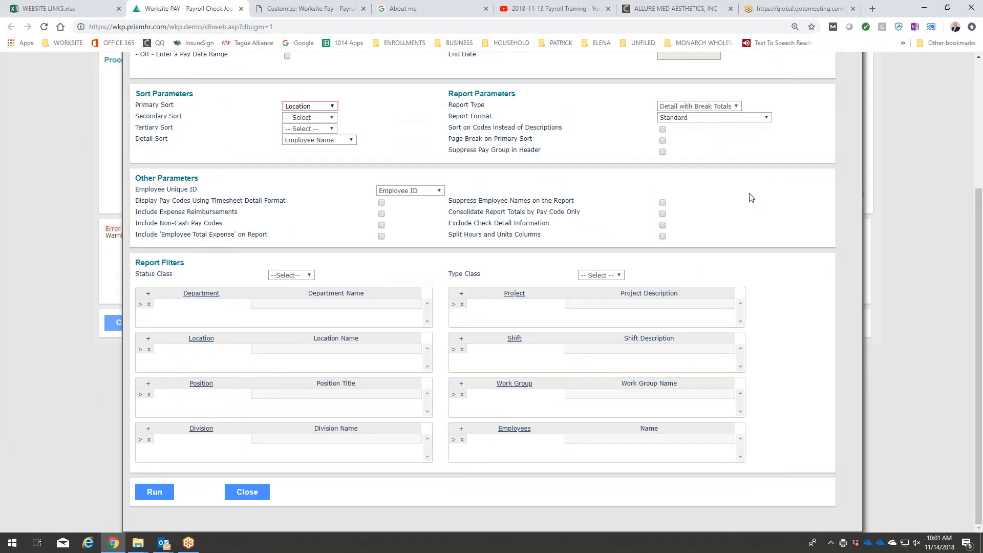
scroll(750, 197, "up", 1)
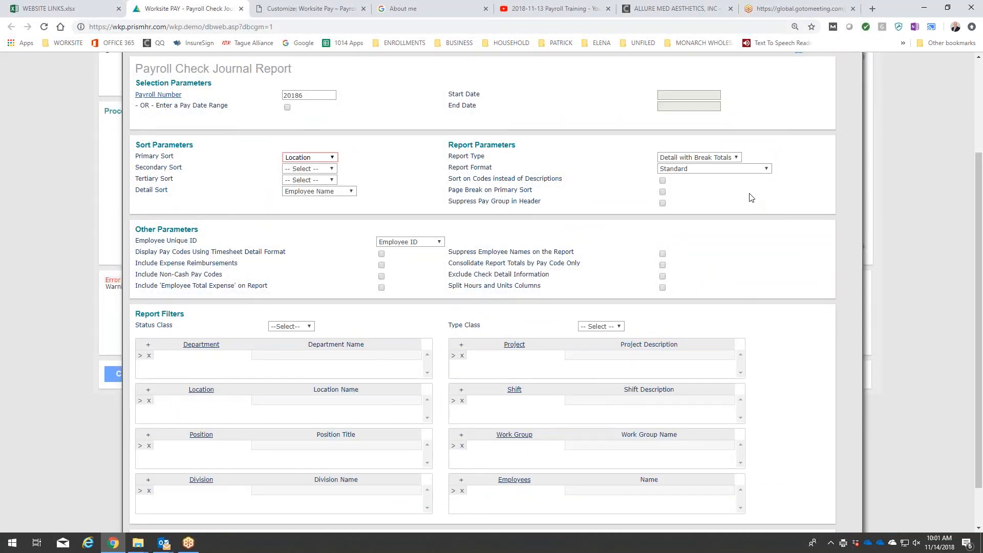
scroll(750, 198, "up", 1)
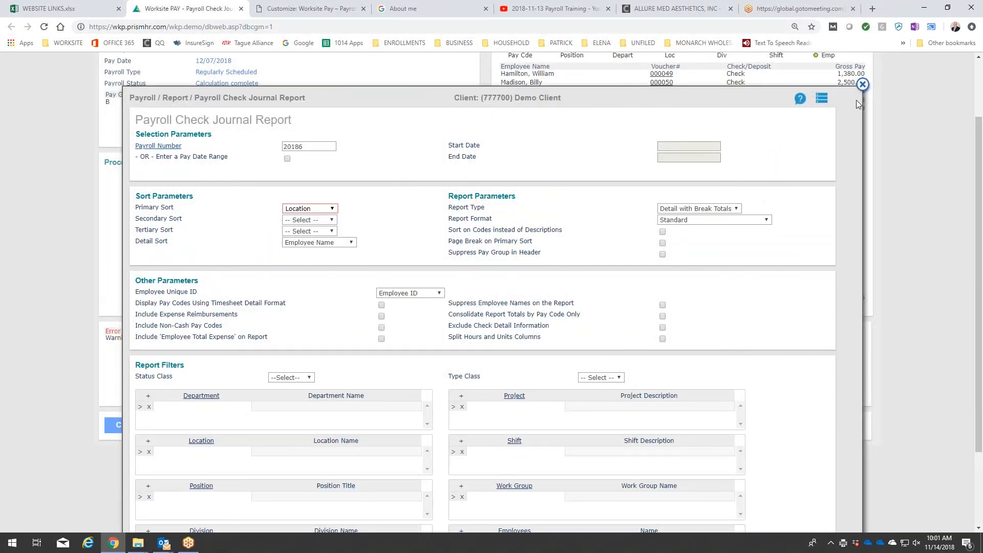
left_click(862, 85)
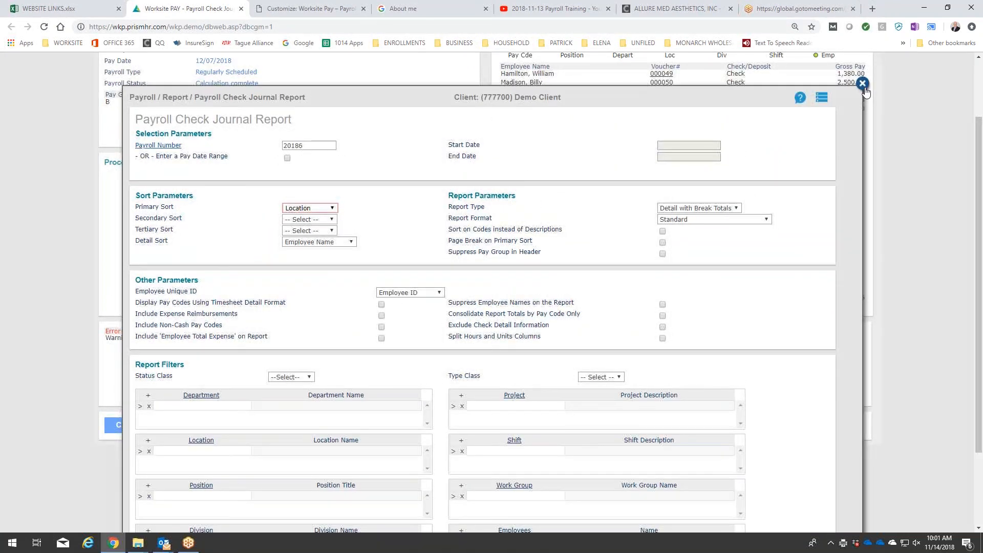